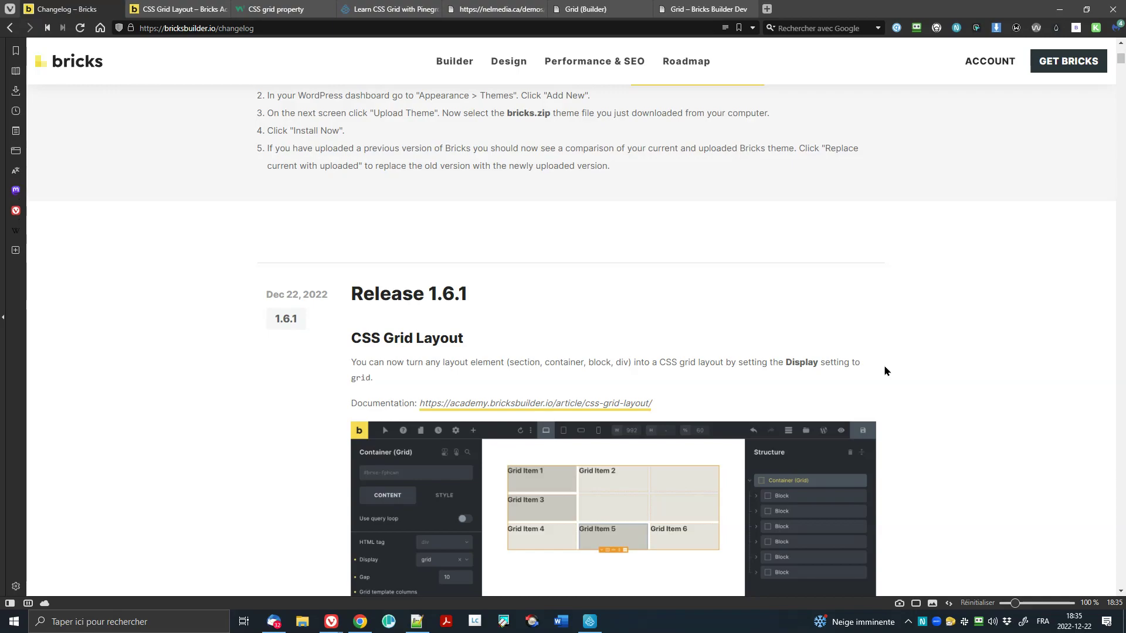
Step: Review the CSS Grid Layout section and full changelog of Bricks release 1.6.1
scroll(903, 375, down, 2)
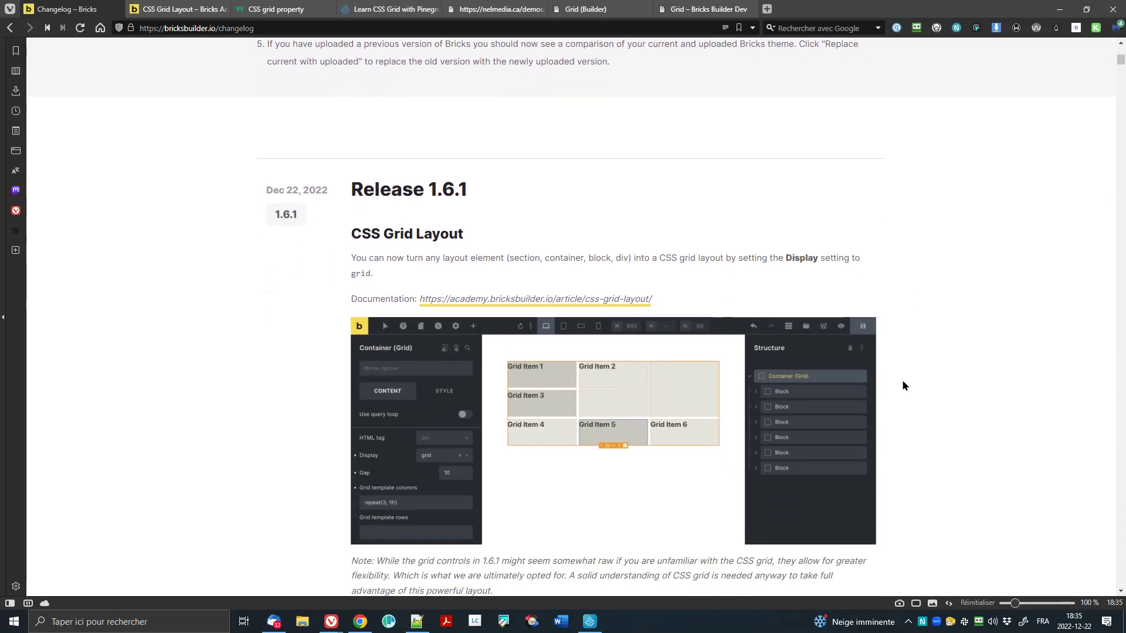
scroll(627, 398, up, 1)
scroll(594, 371, up, 2)
scroll(595, 376, down, 5)
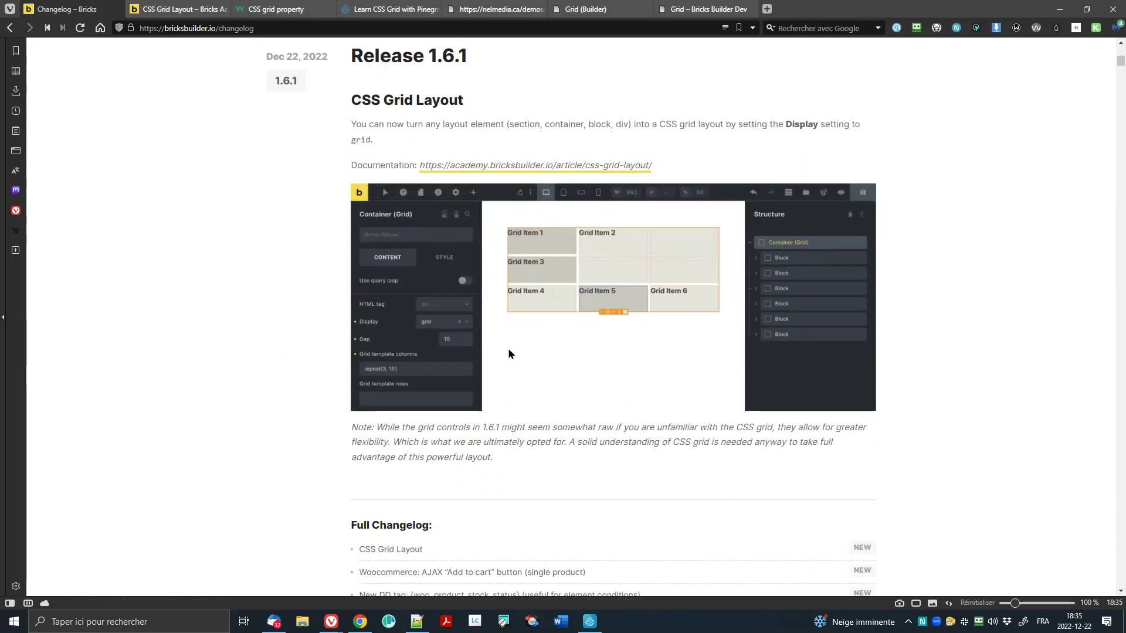
scroll(508, 351, down, 5)
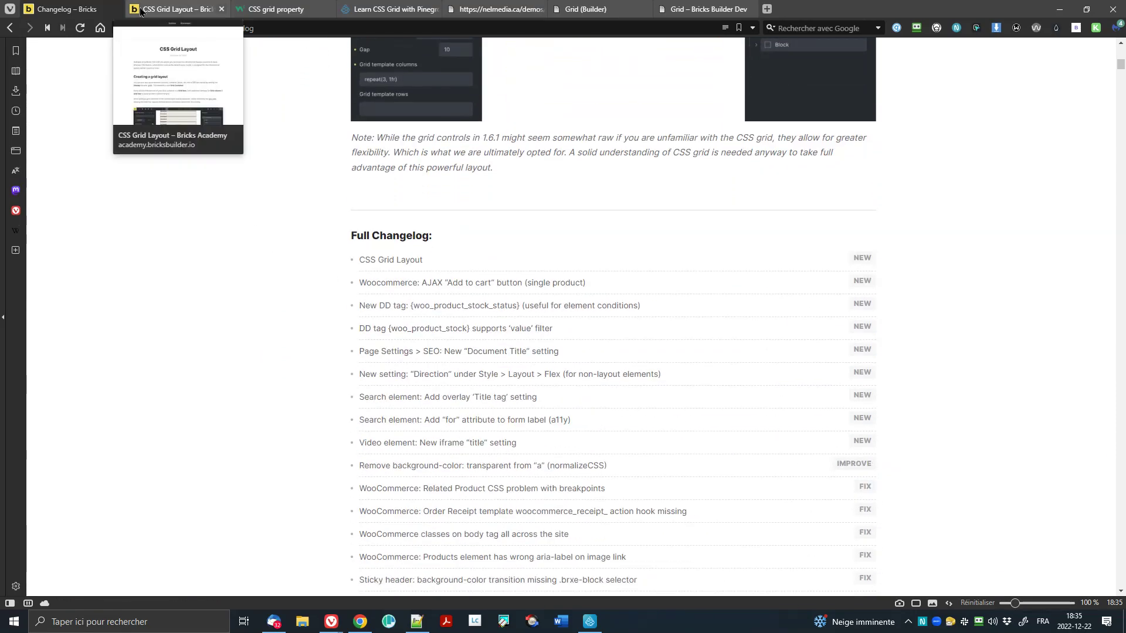
Step: Open the Bricks Academy article on CSS Grid Layout and read through to its sections on track sizes and auto-fill/auto-fit
click(176, 9)
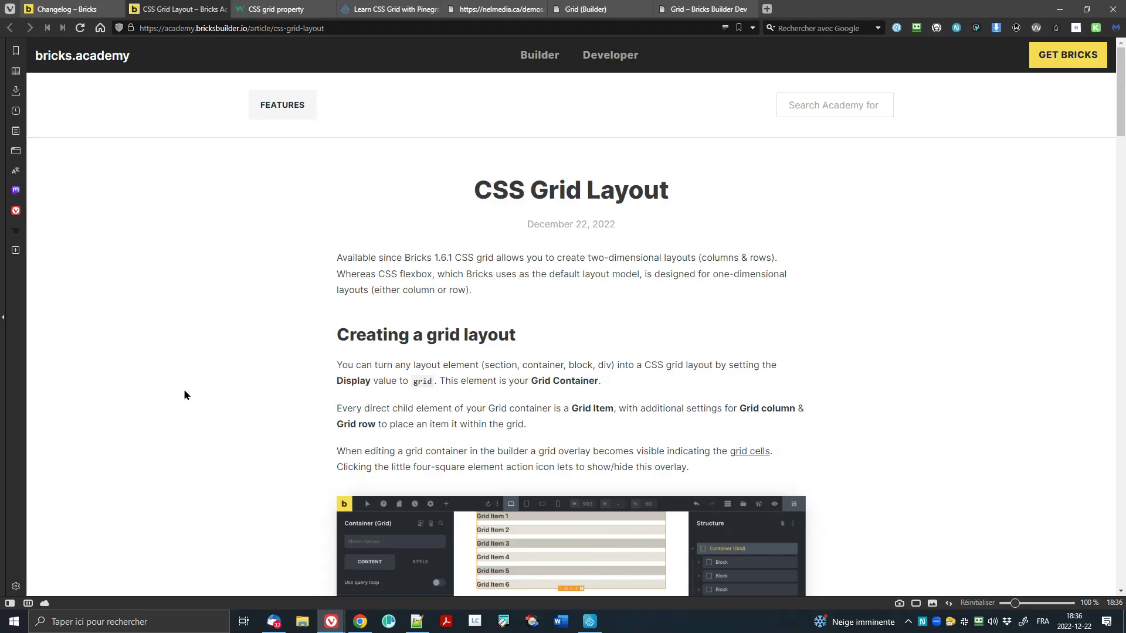
scroll(184, 390, down, 3)
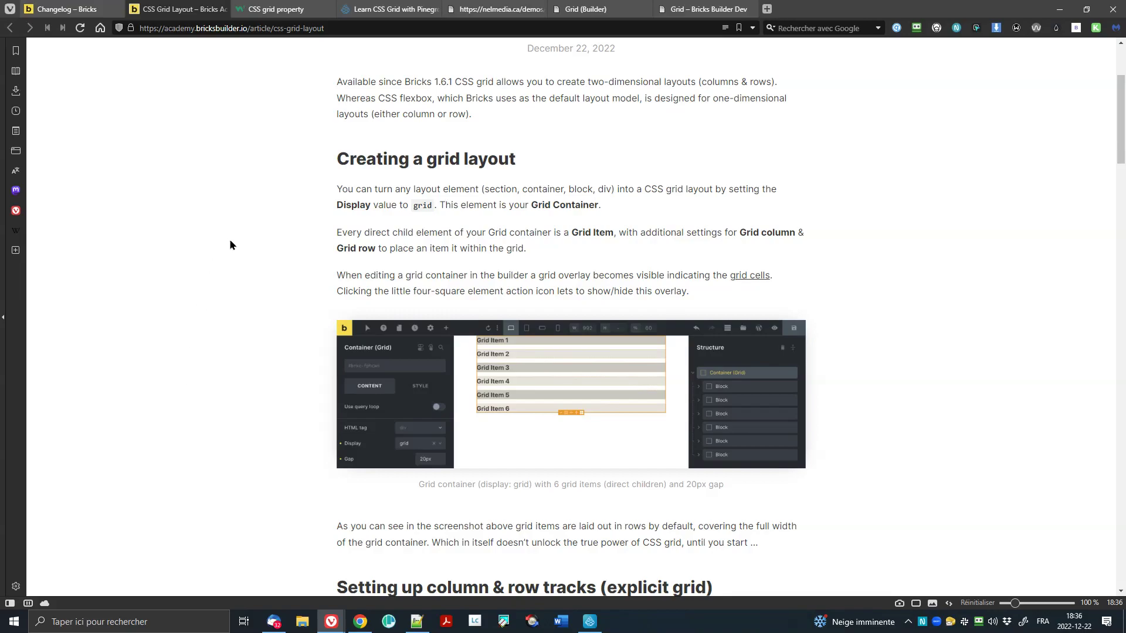
scroll(238, 248, down, 7)
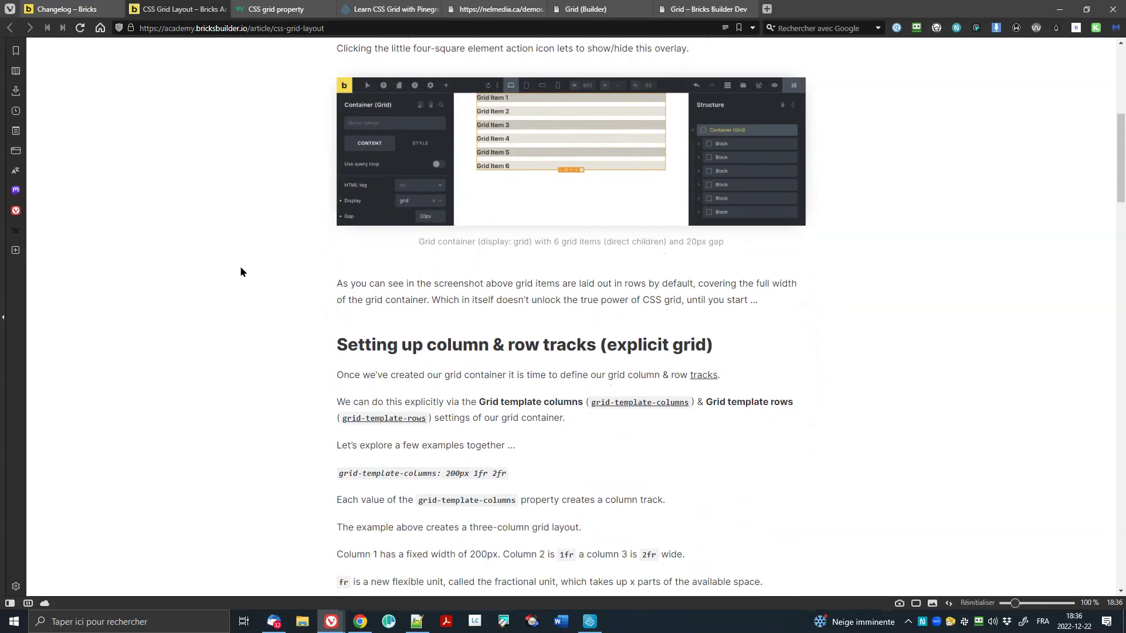
scroll(246, 276, down, 8)
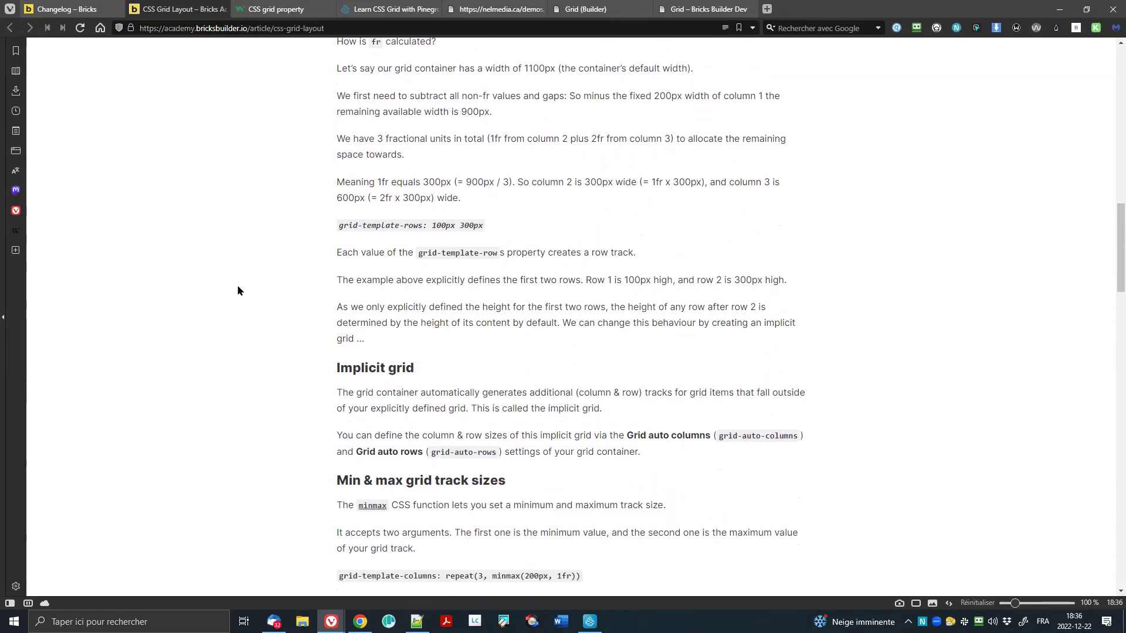
scroll(238, 290, down, 5)
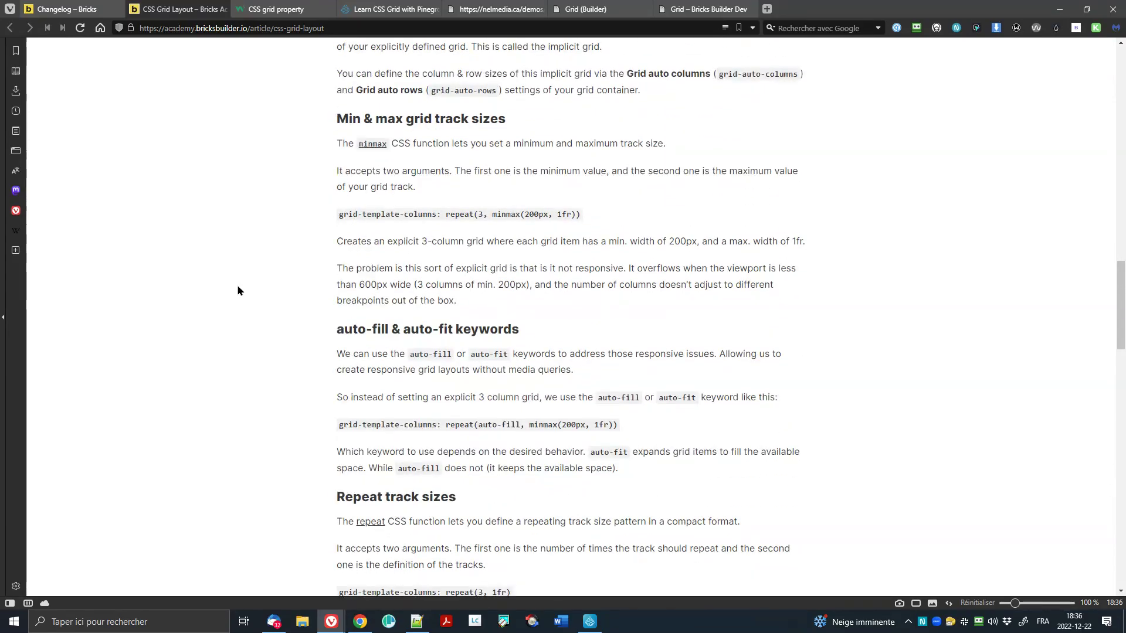
Step: Switch to the W3Schools CSS grid property page, view its live three-column grid example, and close the example
click(262, 10)
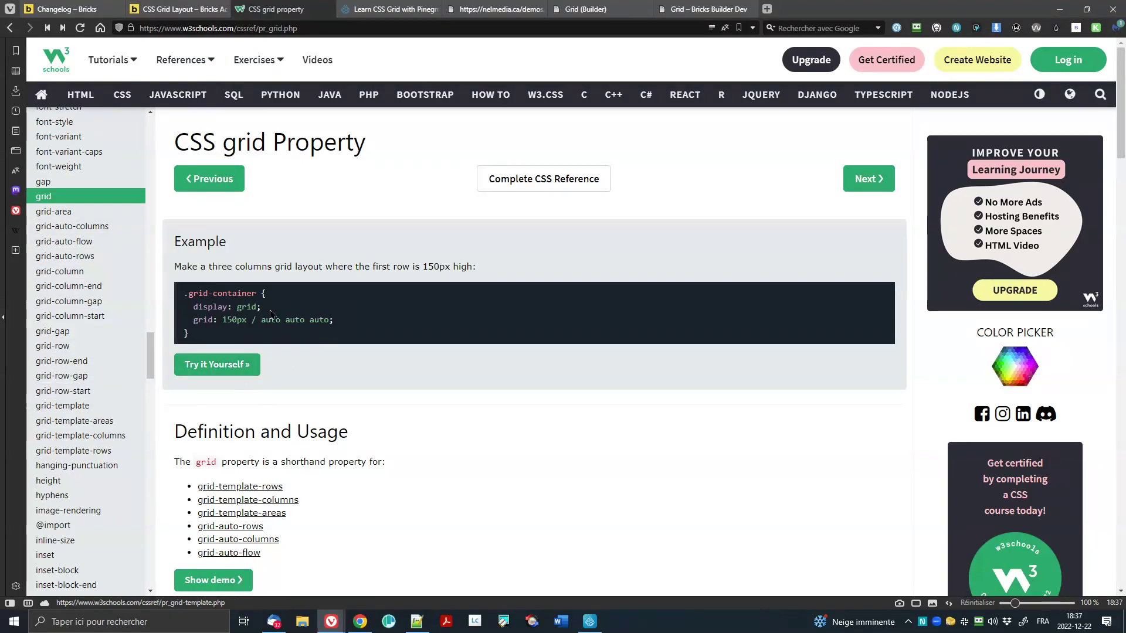
click(240, 371)
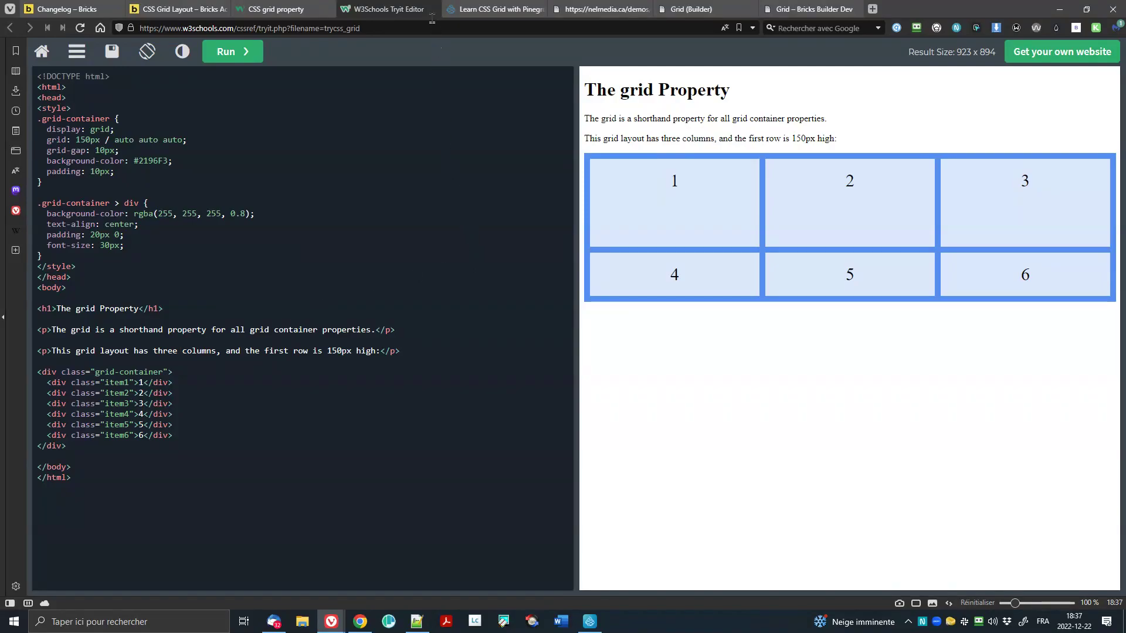
click(432, 10)
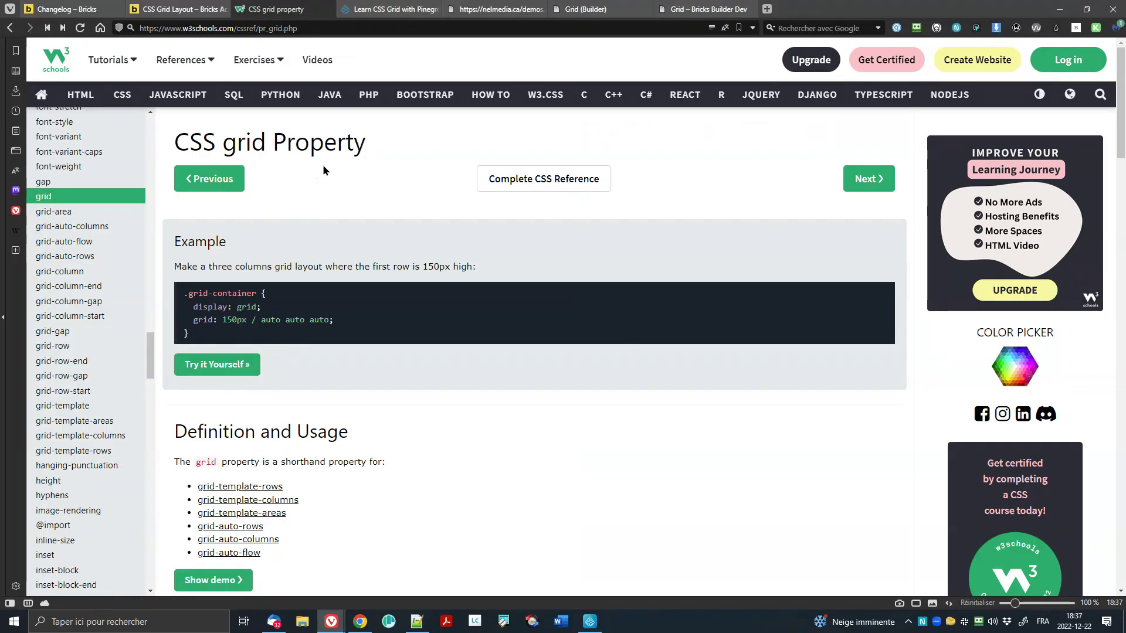
Step: Switch to the Learn CSS Grid with Pinegrow course page and look over its introduction and lessons
click(364, 8)
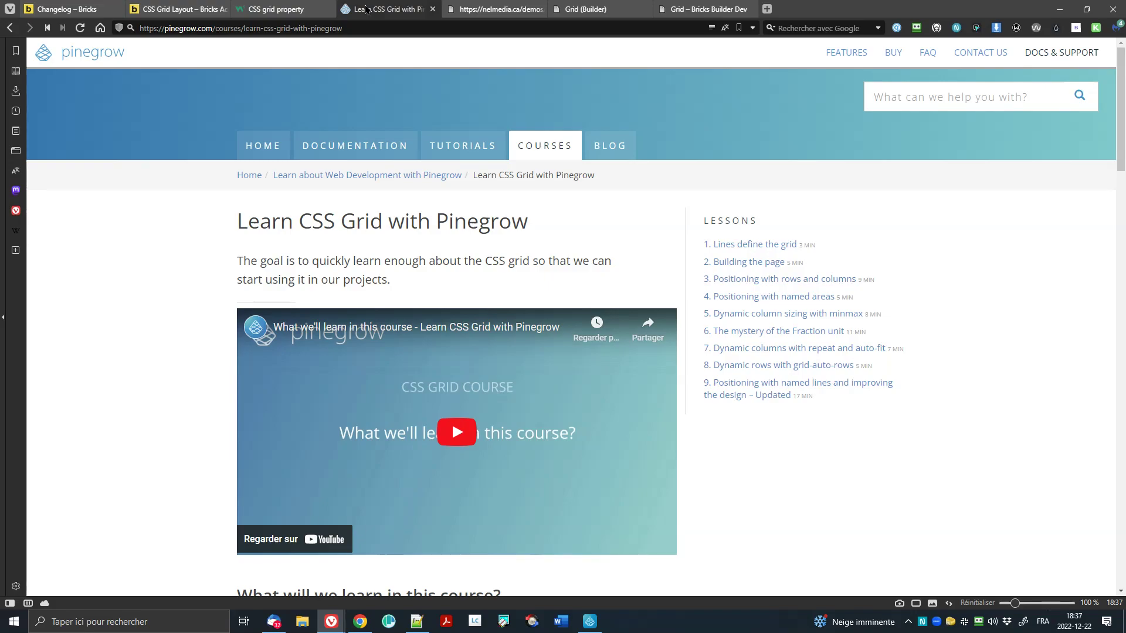
scroll(528, 311, down, 6)
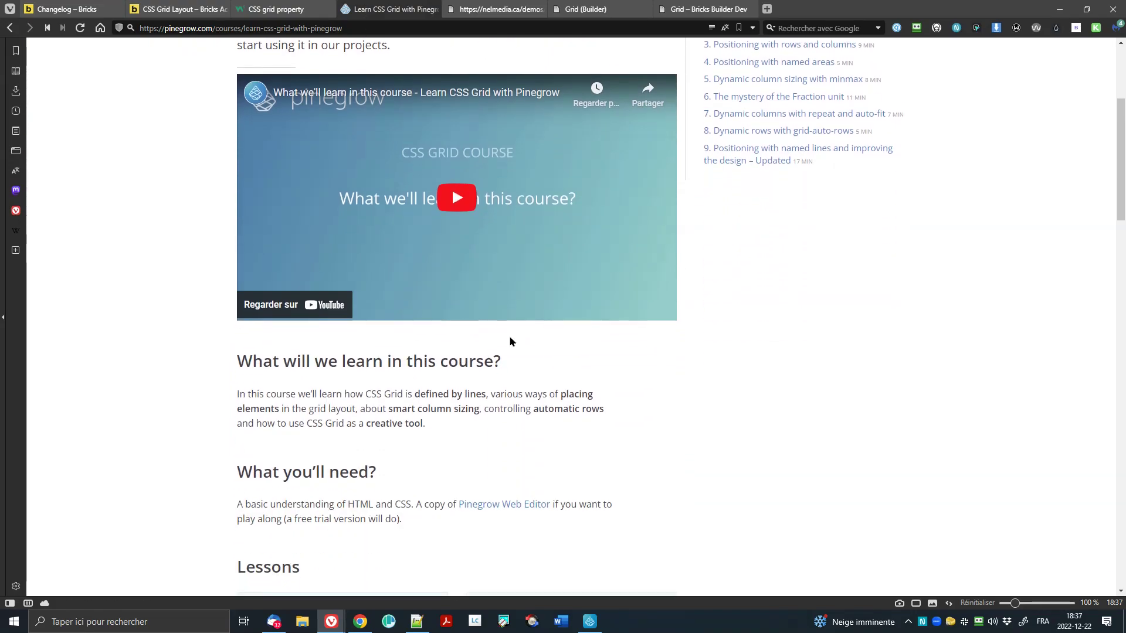
scroll(510, 338, down, 10)
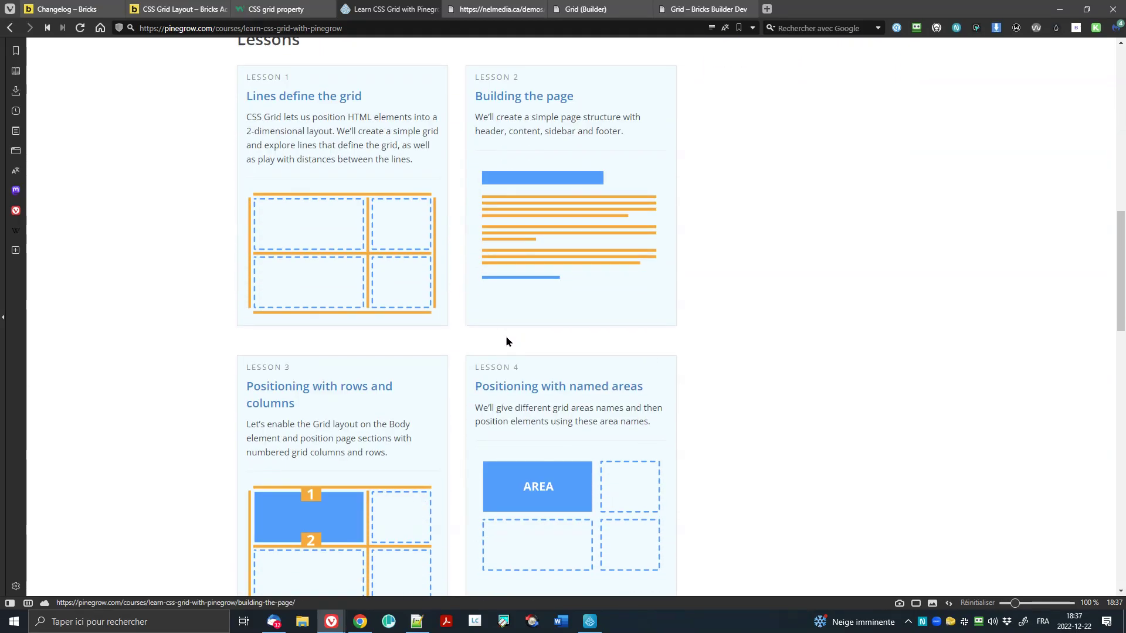
scroll(477, 334, up, 12)
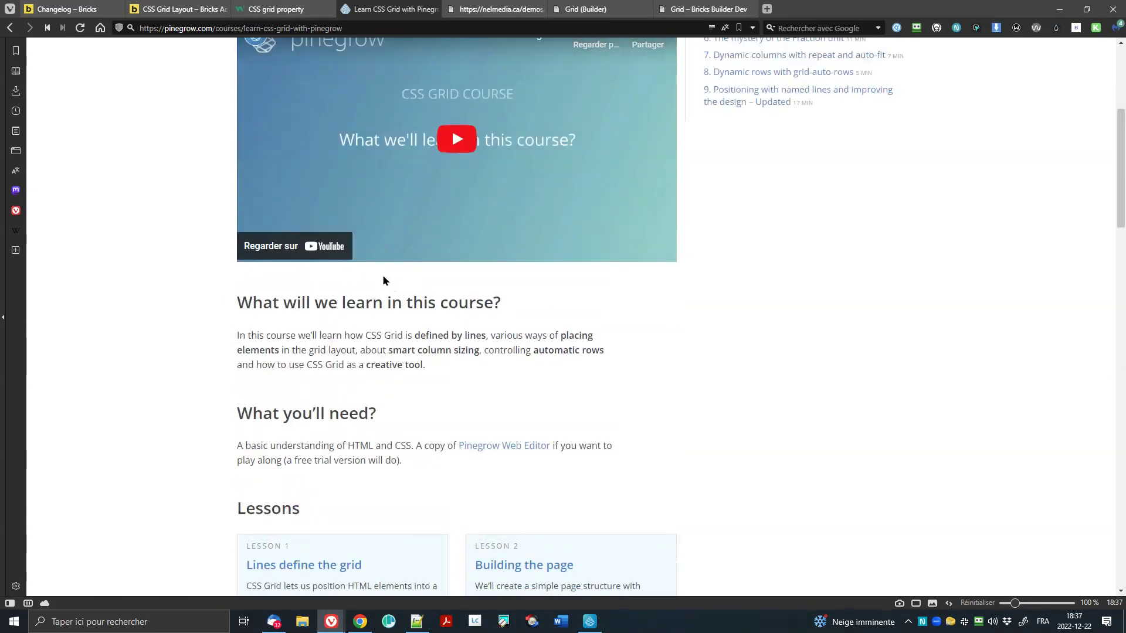
scroll(405, 378, up, 5)
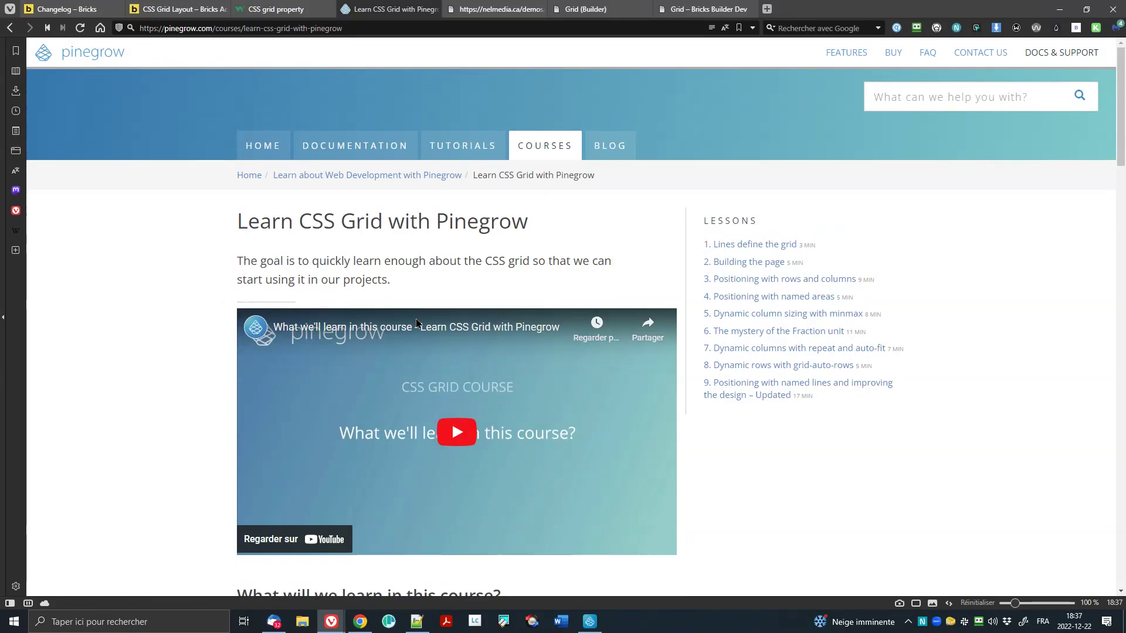
Step: Switch to the CSS Grid project in the Pinegrow editor and move the CSS grid dialog clear of the seven blocks
click(485, 5)
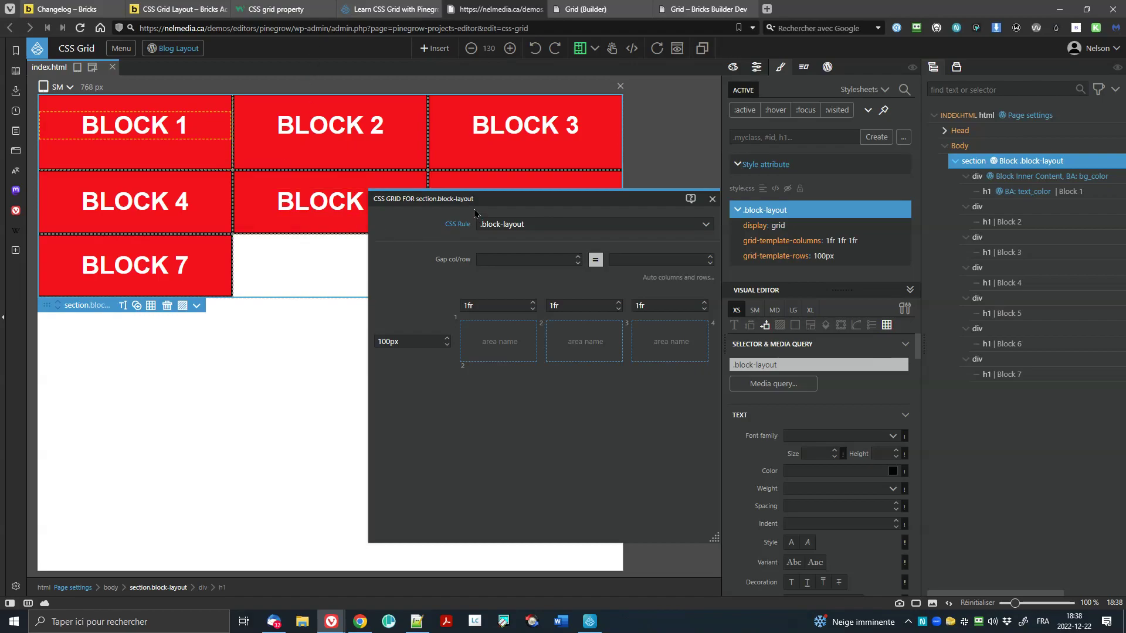
drag(478, 201, 423, 266)
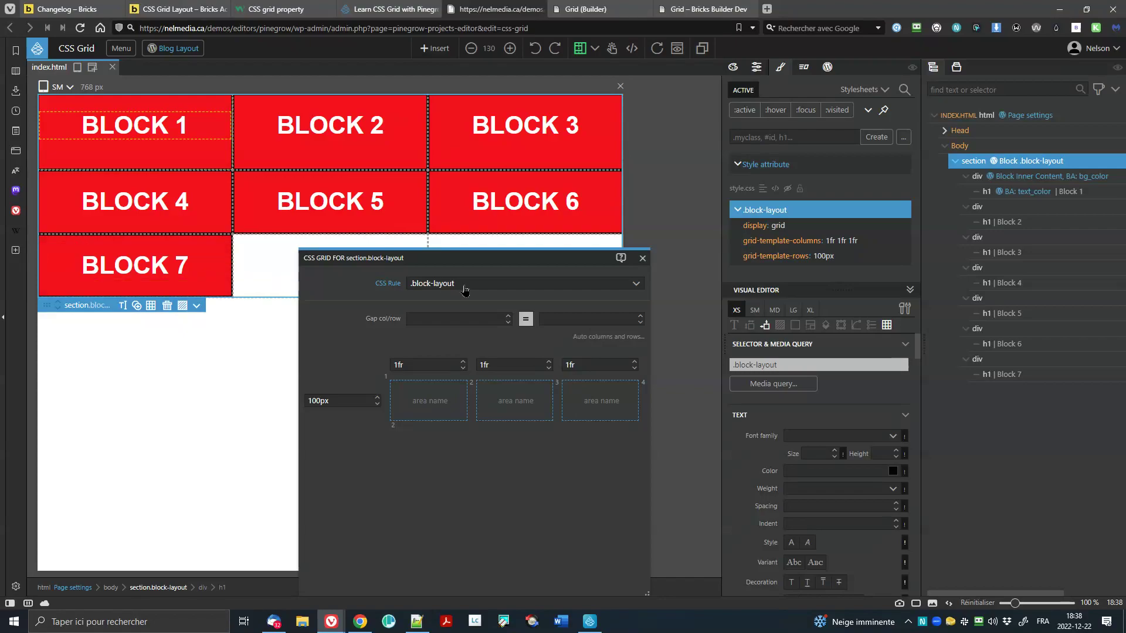
drag(467, 265, 590, 195)
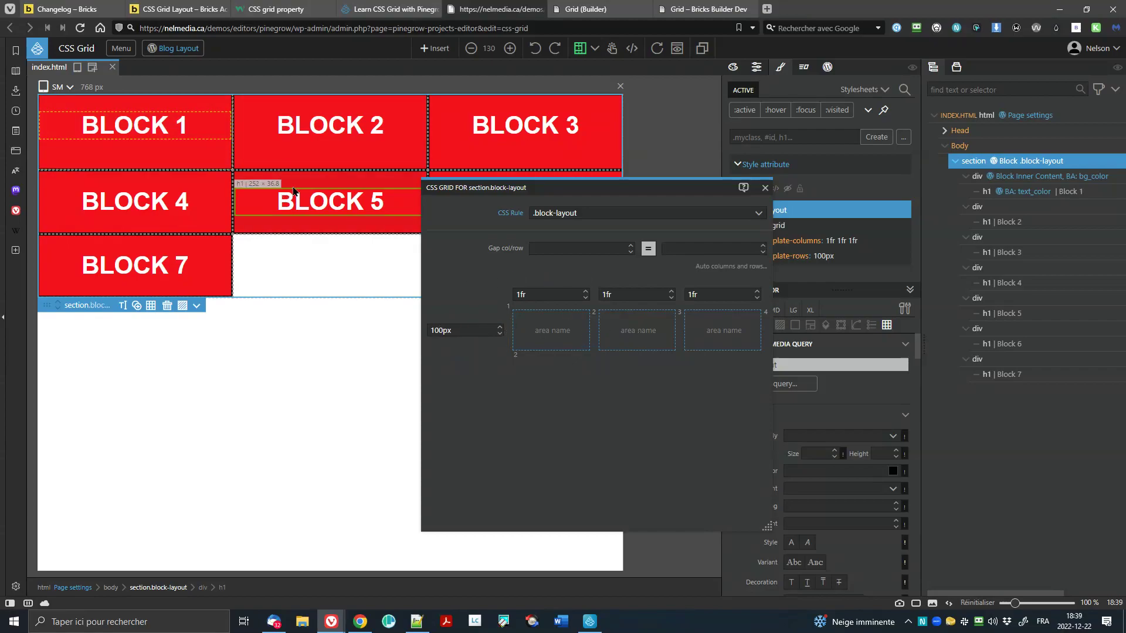
drag(535, 189, 725, 202)
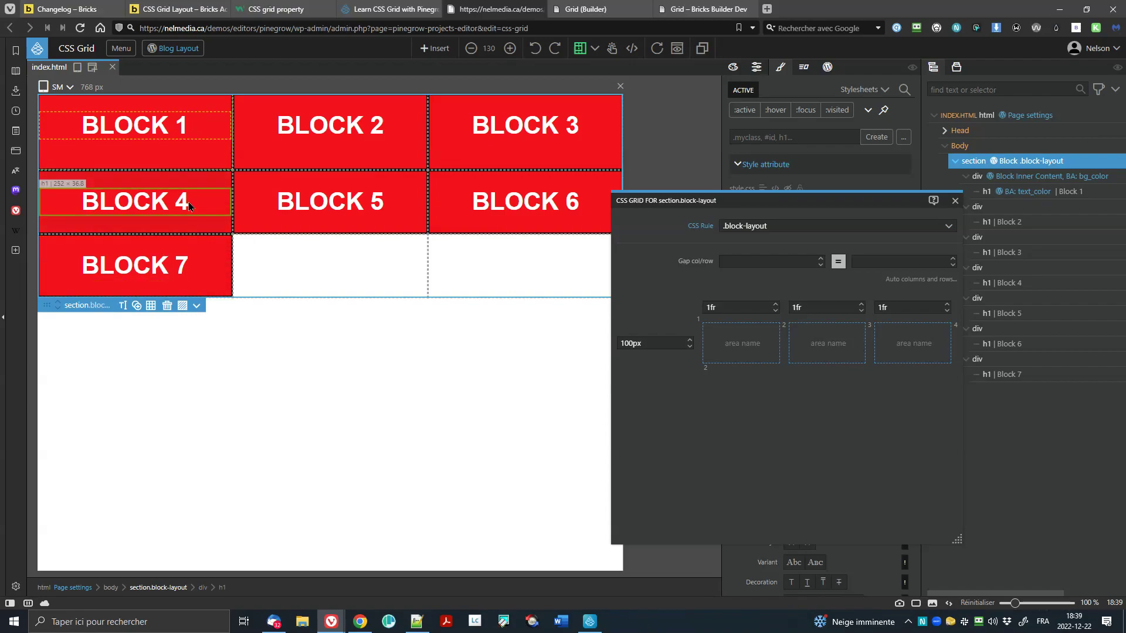
Step: Set the row size of the .block-layout grid to auto
mouse_move(644, 339)
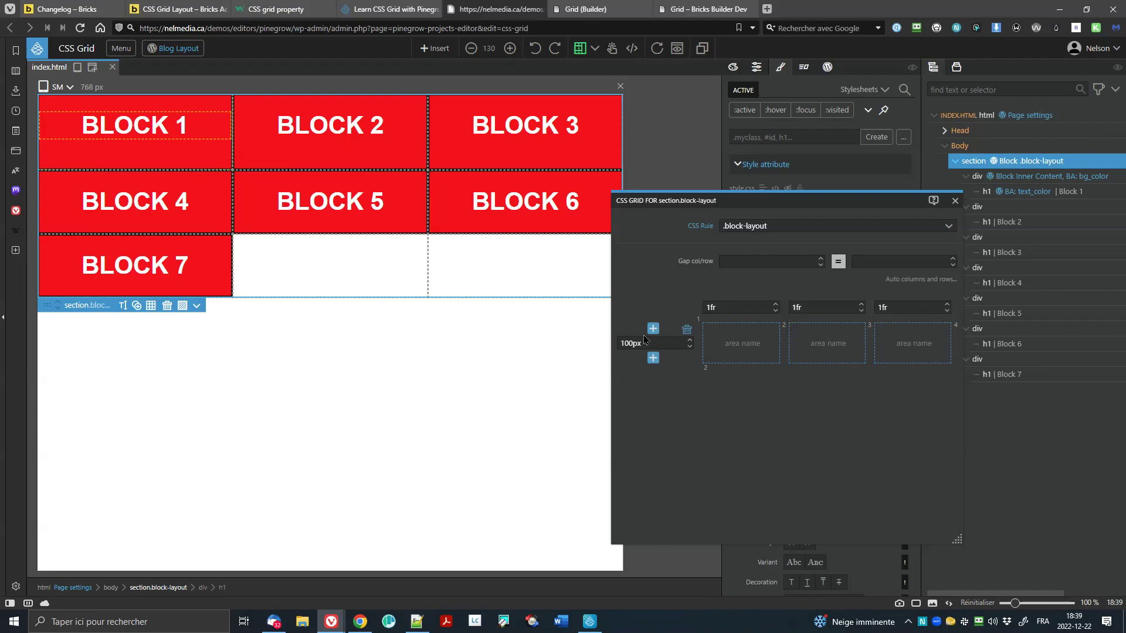
click(632, 343)
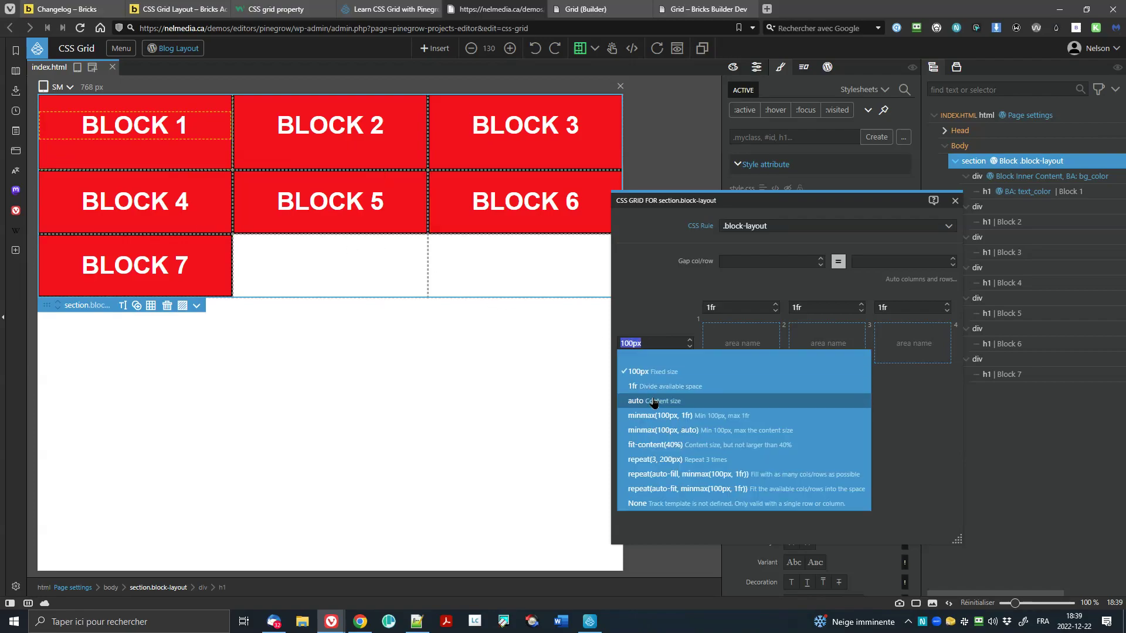
click(655, 401)
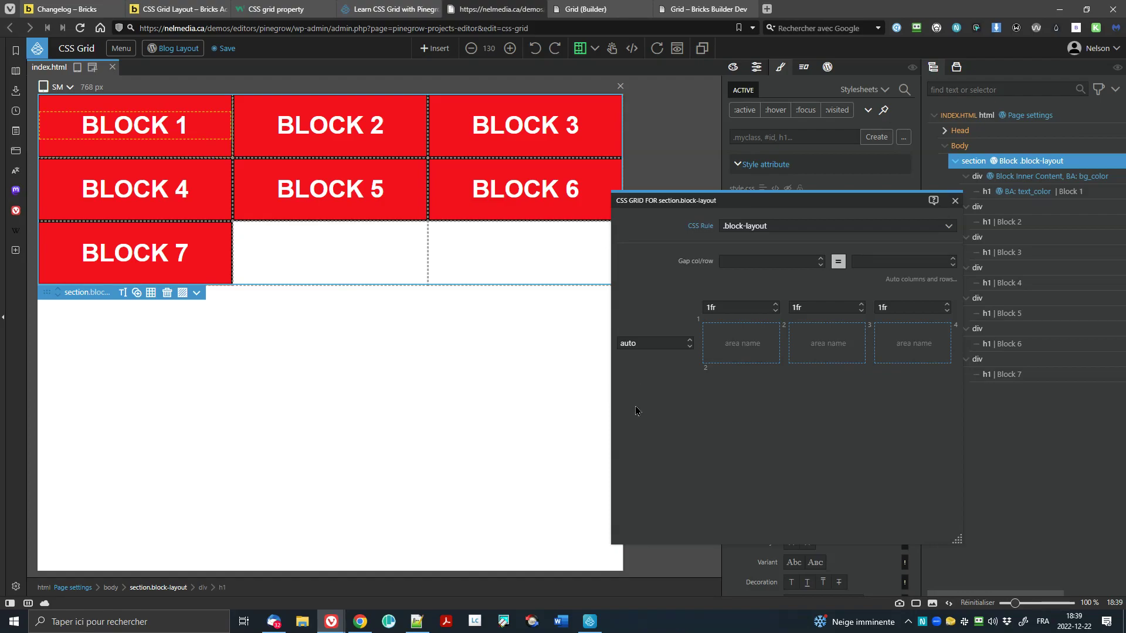
click(631, 344)
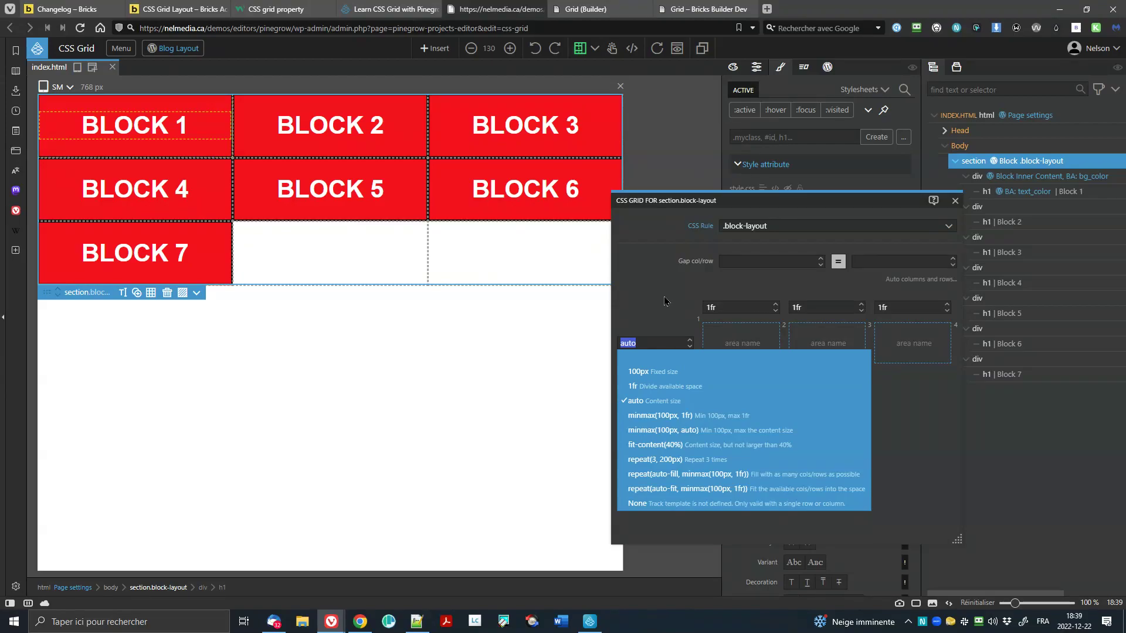
click(662, 282)
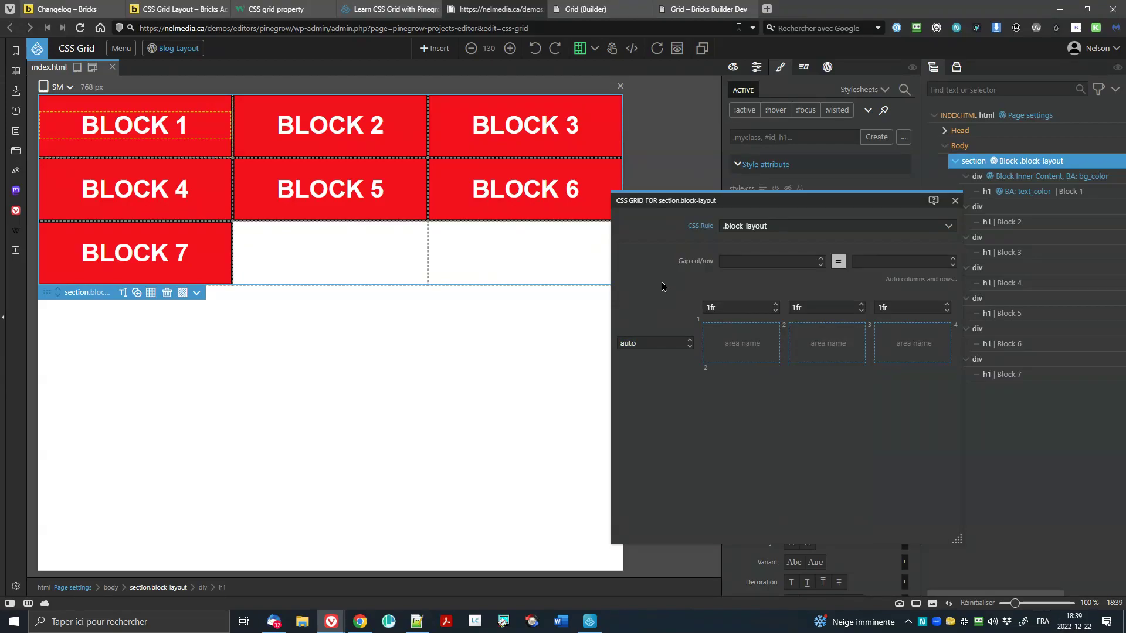
drag(752, 204, 662, 180)
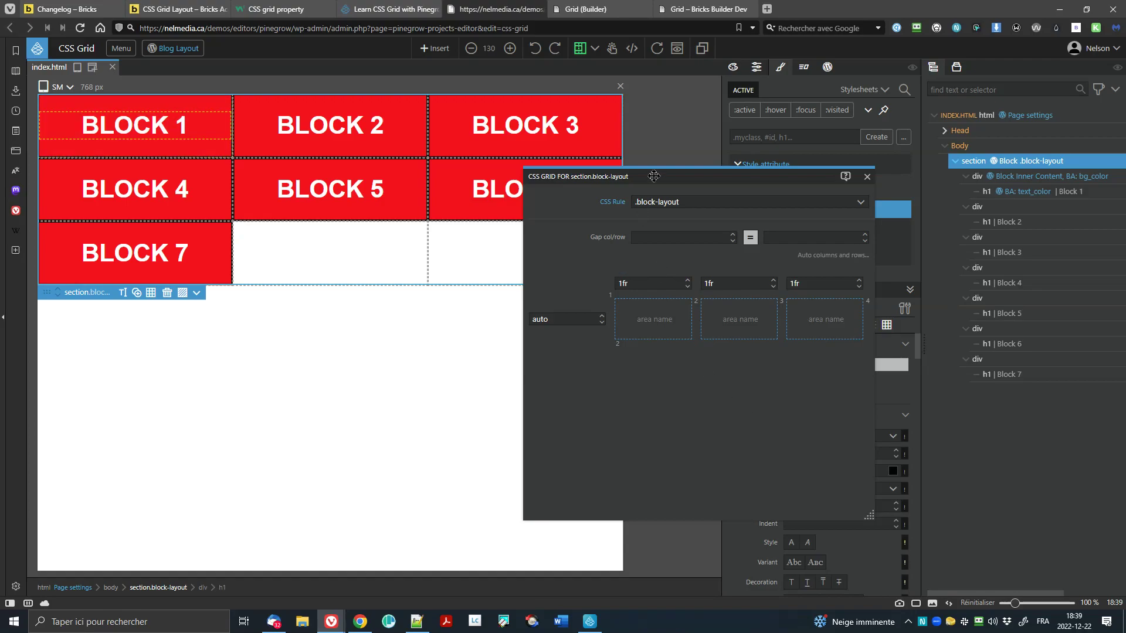
drag(637, 175, 602, 172)
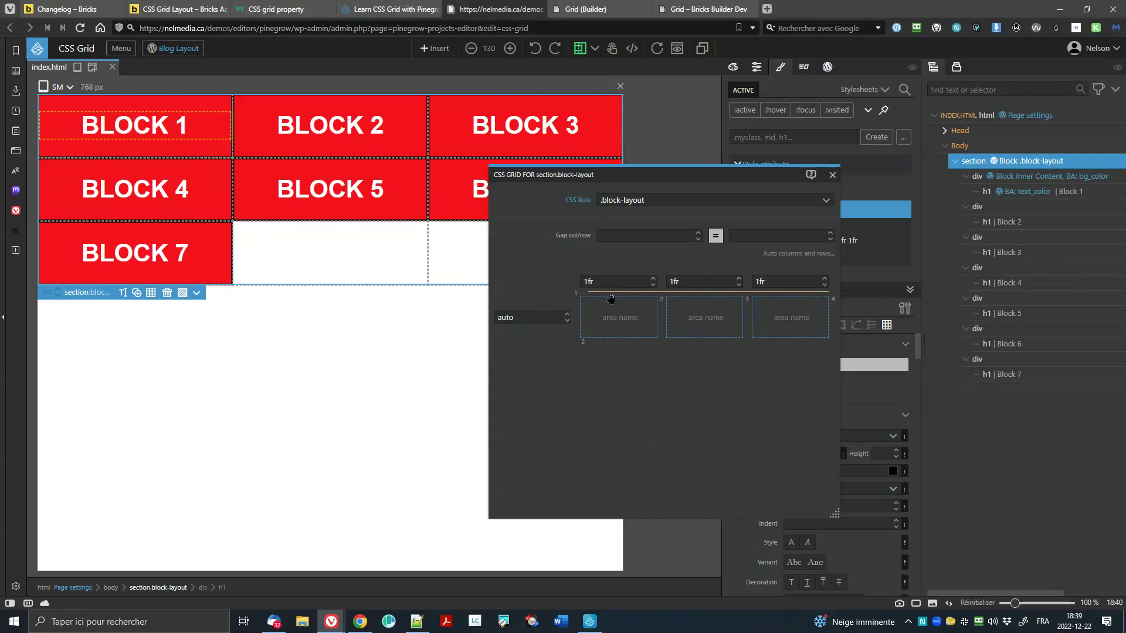
mouse_move(610, 282)
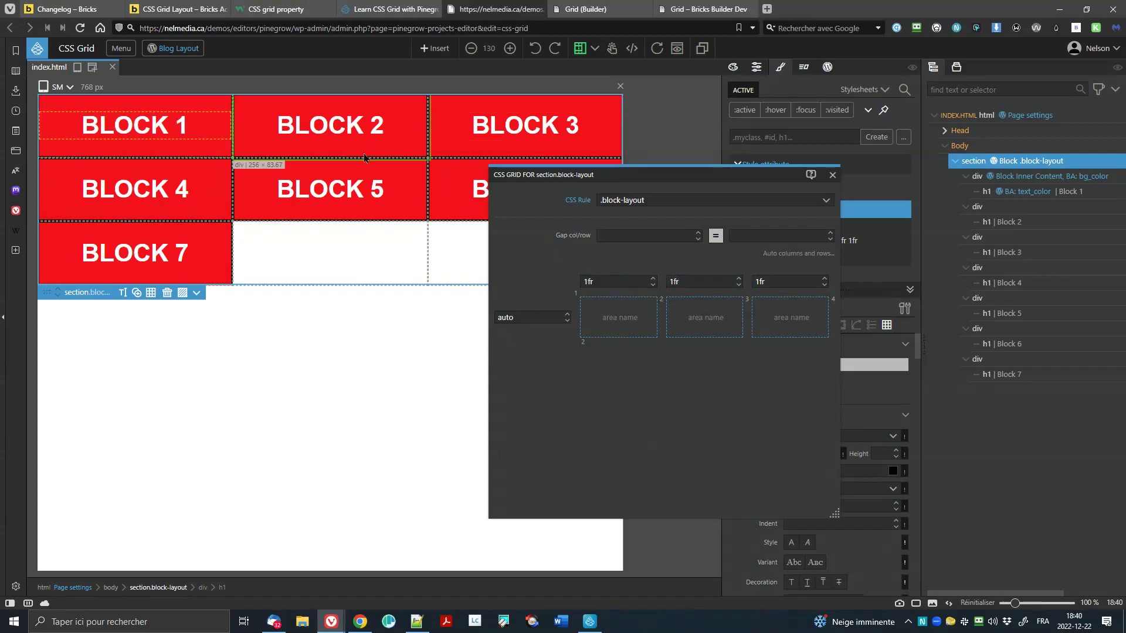
mouse_move(632, 306)
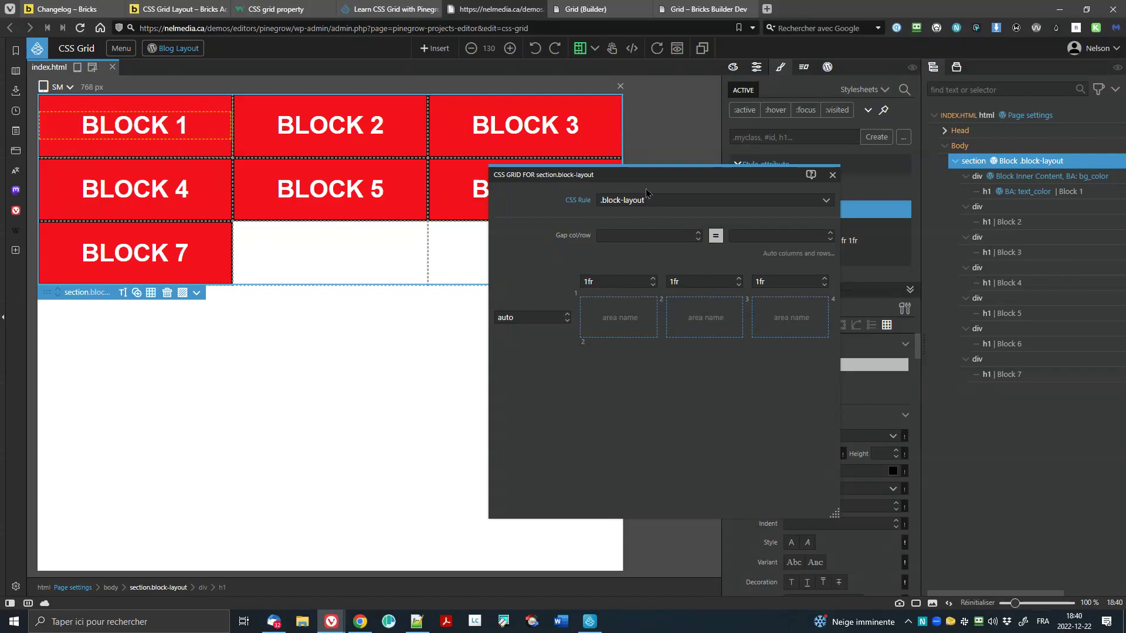
Step: Move the CSS grid dialog away from the blocks and preview the layout at the LG, MD and XS responsive widths
drag(646, 176, 876, 197)
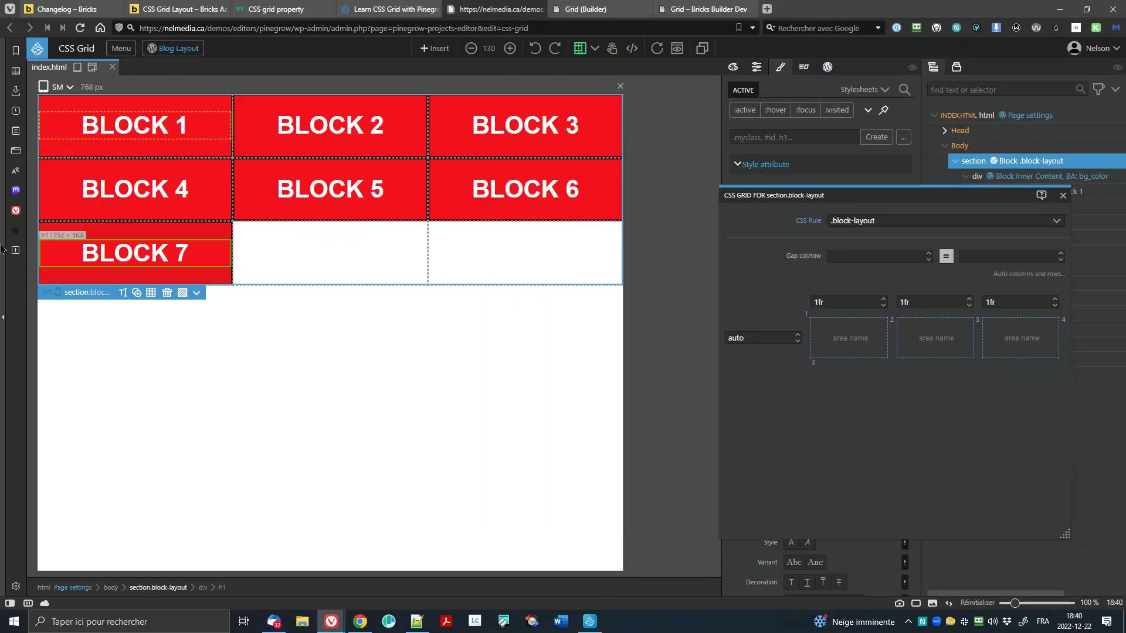
click(71, 88)
click(79, 158)
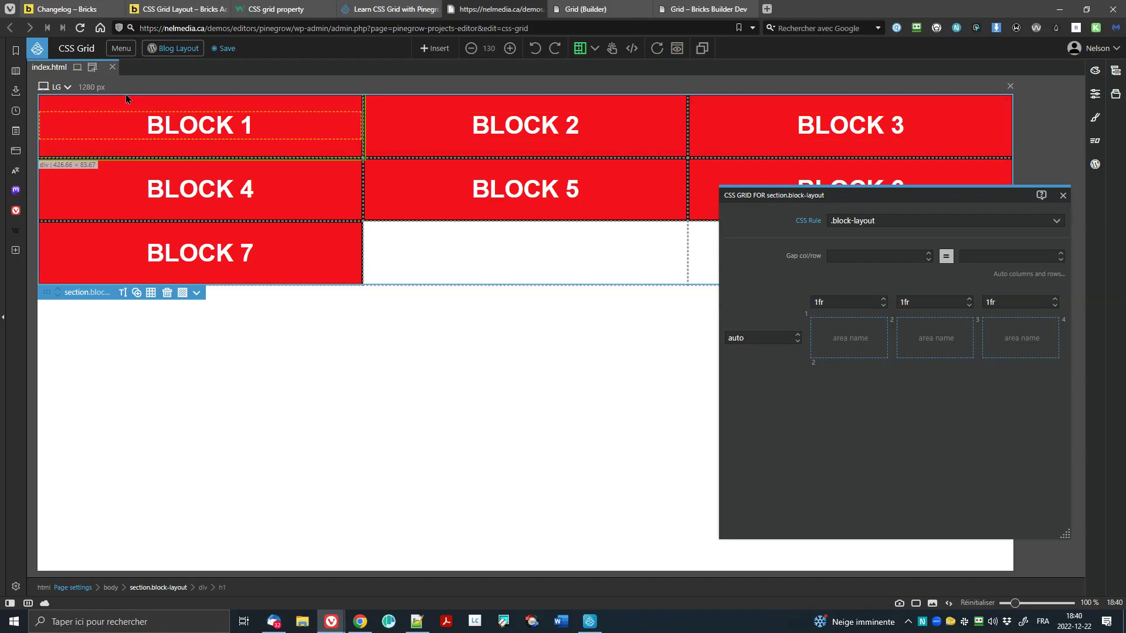
click(68, 88)
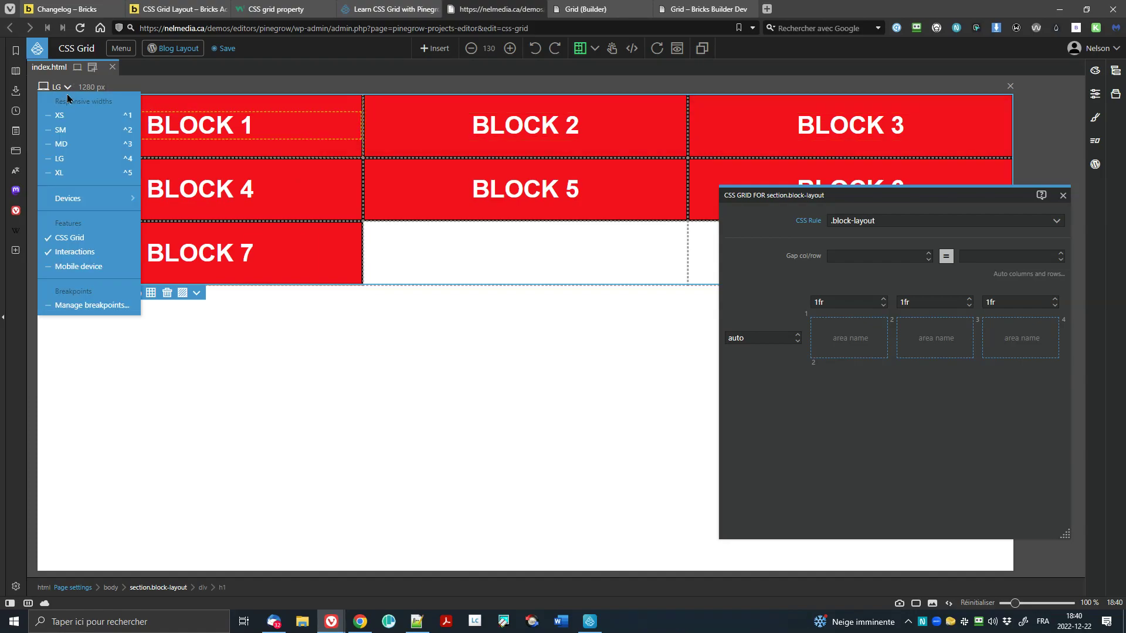
click(70, 145)
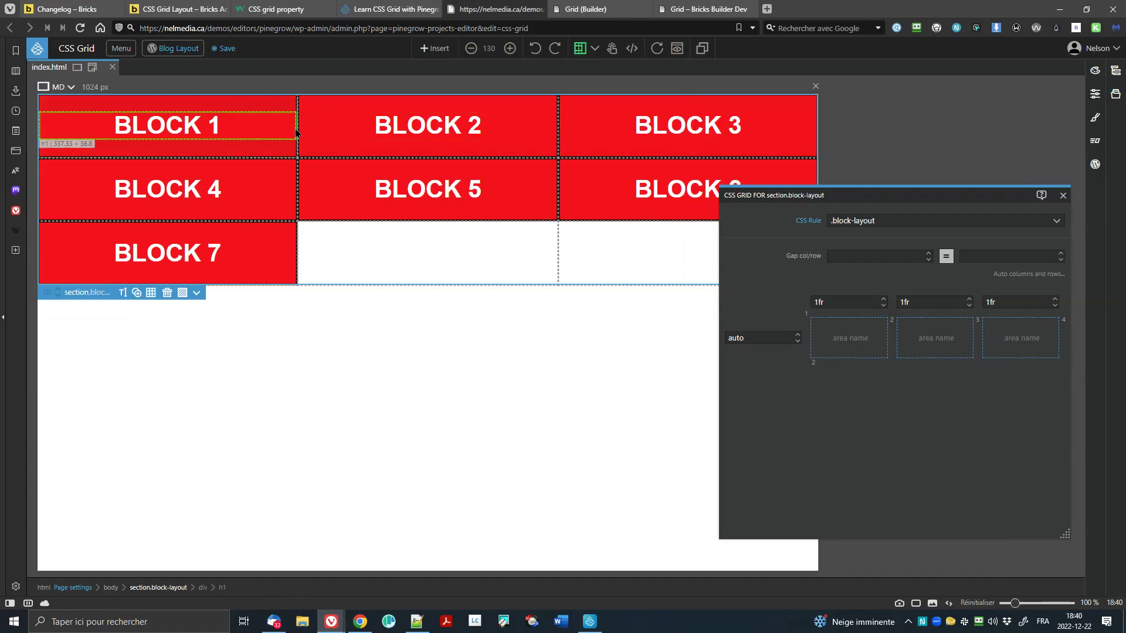
click(66, 88)
click(69, 113)
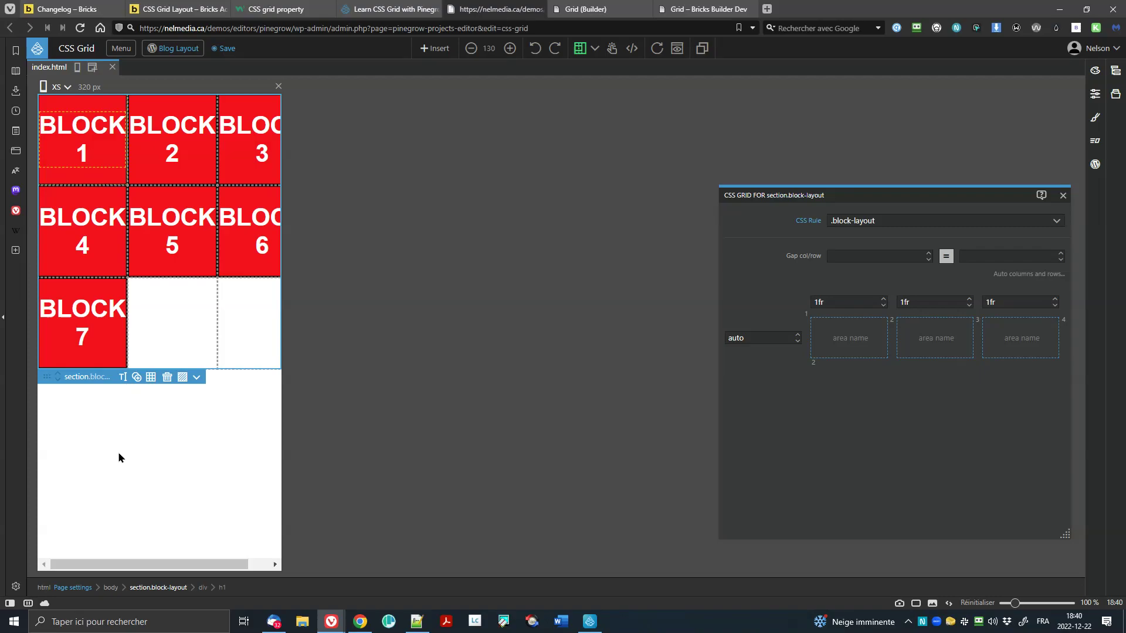
drag(134, 567, 111, 565)
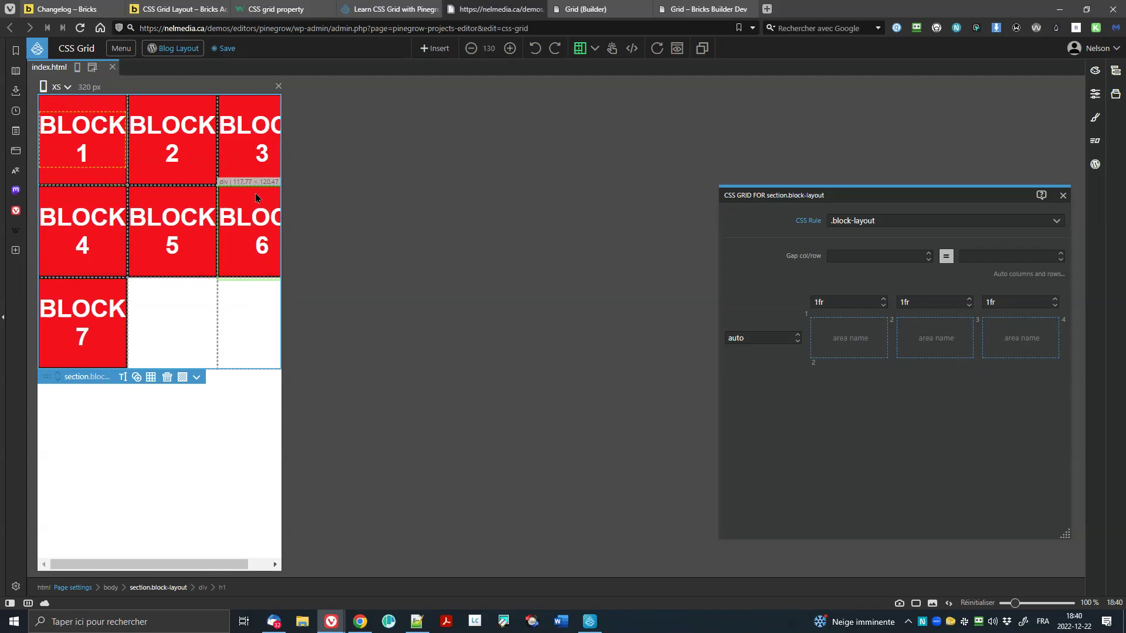
Step: Save the page and switch the responsive preview back to the MD width
drag(181, 563, 107, 574)
key(ctrl+s)
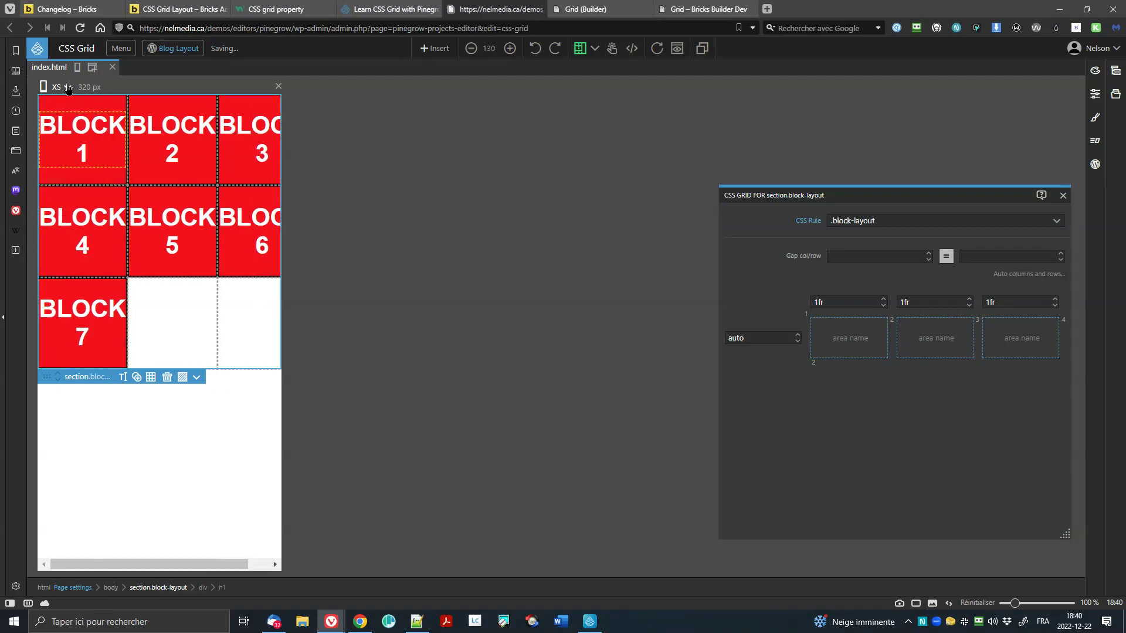
click(66, 86)
click(81, 144)
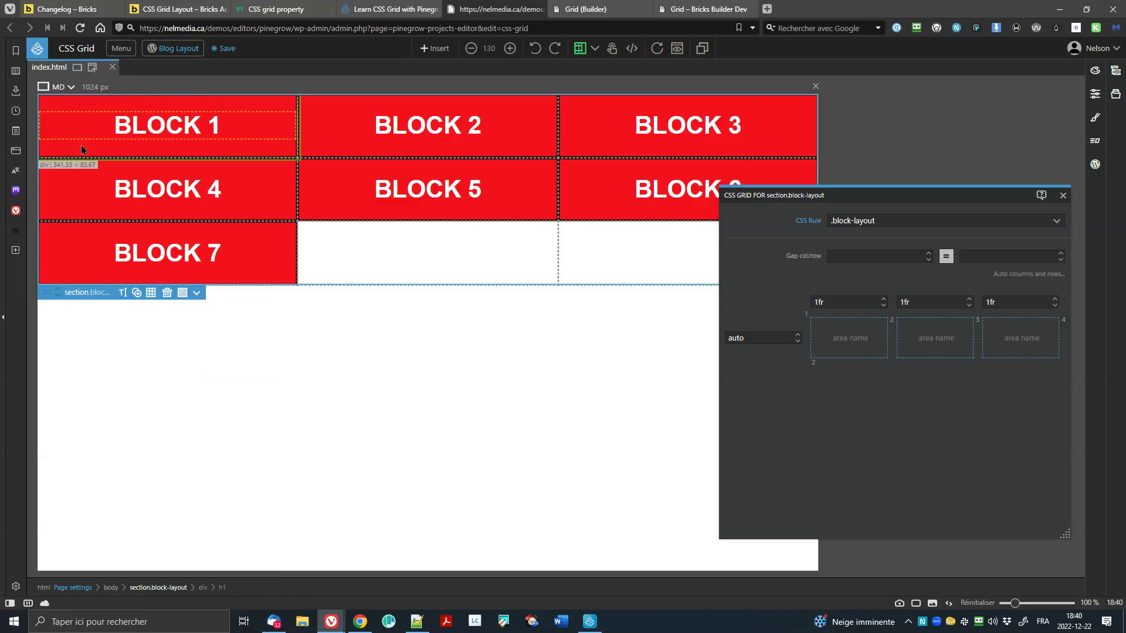
Step: Move the CSS grid dialog clear of the side panel area and save the page with the style rules and element tree shown
drag(833, 195, 622, 197)
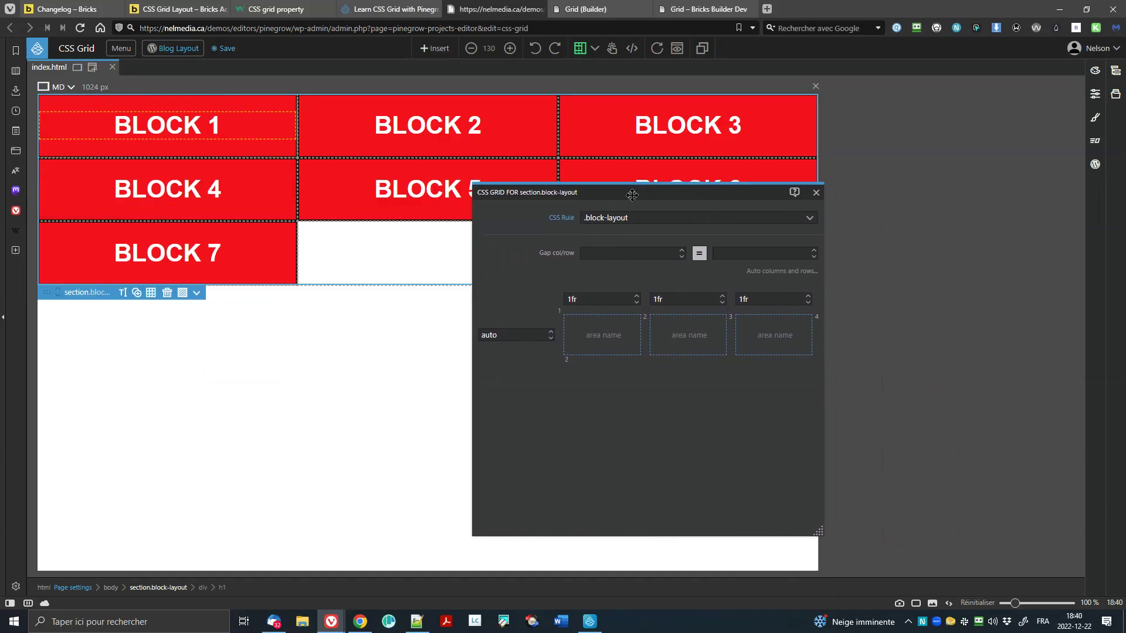
drag(622, 196, 476, 140)
mouse_move(458, 229)
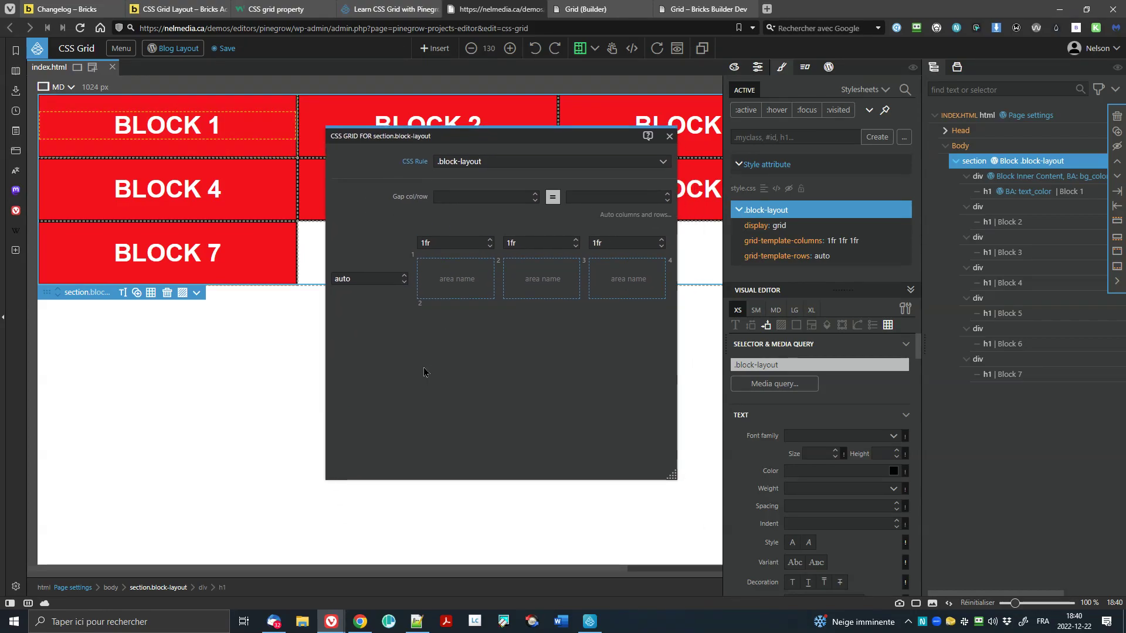
key(ctrl+s)
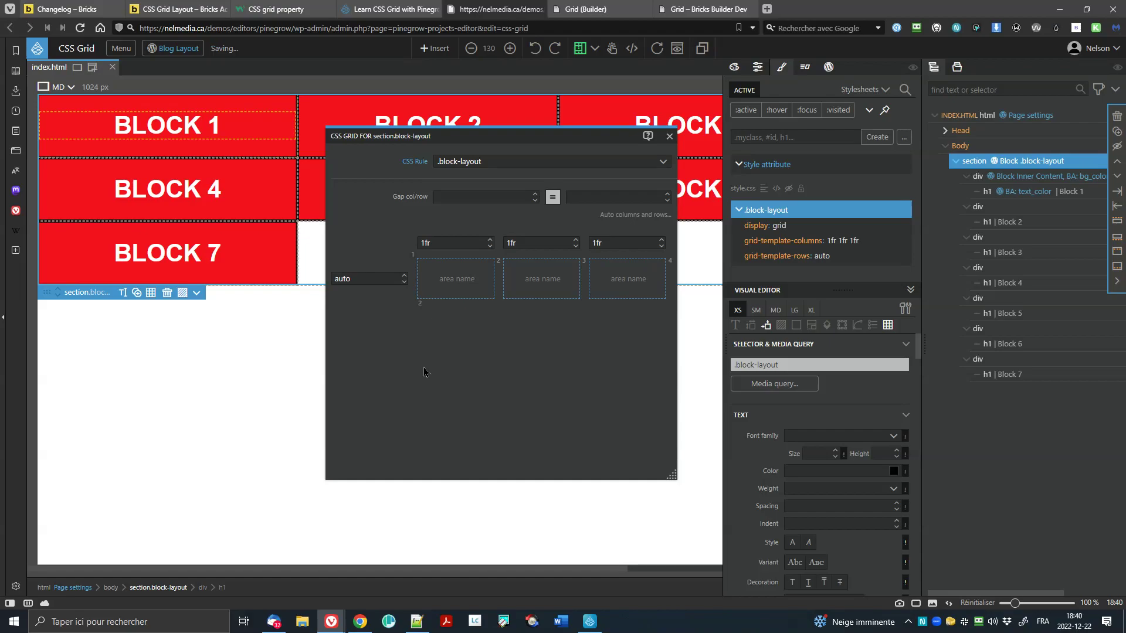
Step: Open lesson 1, Lines define the grid, in the Pinegrow CSS grid course and look through its text
click(390, 9)
scroll(562, 304, down, 3)
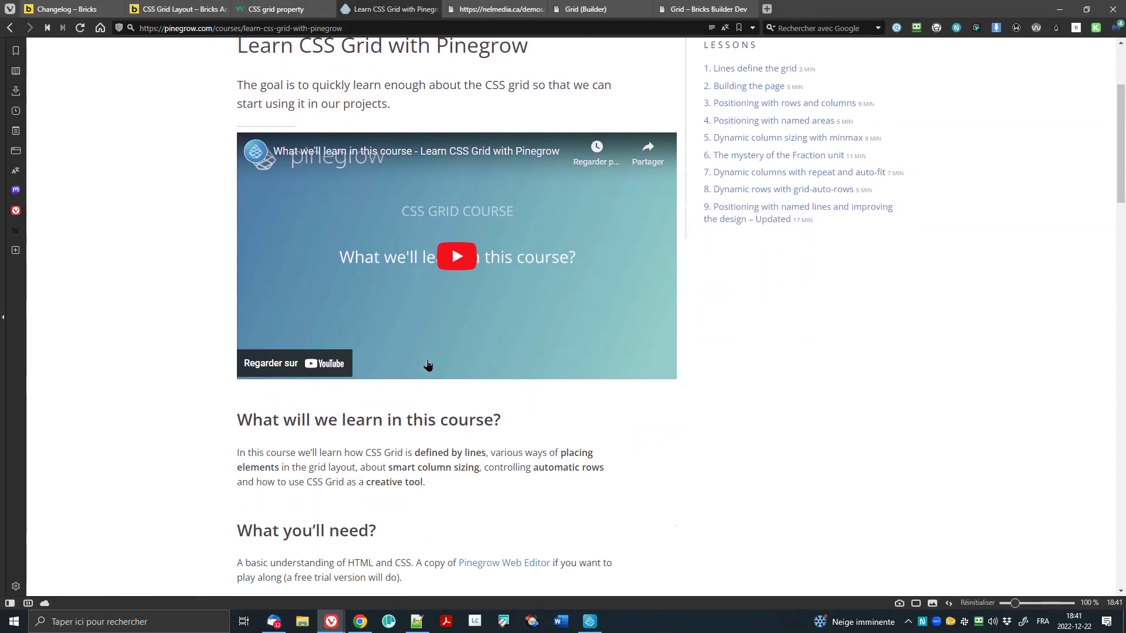
click(744, 69)
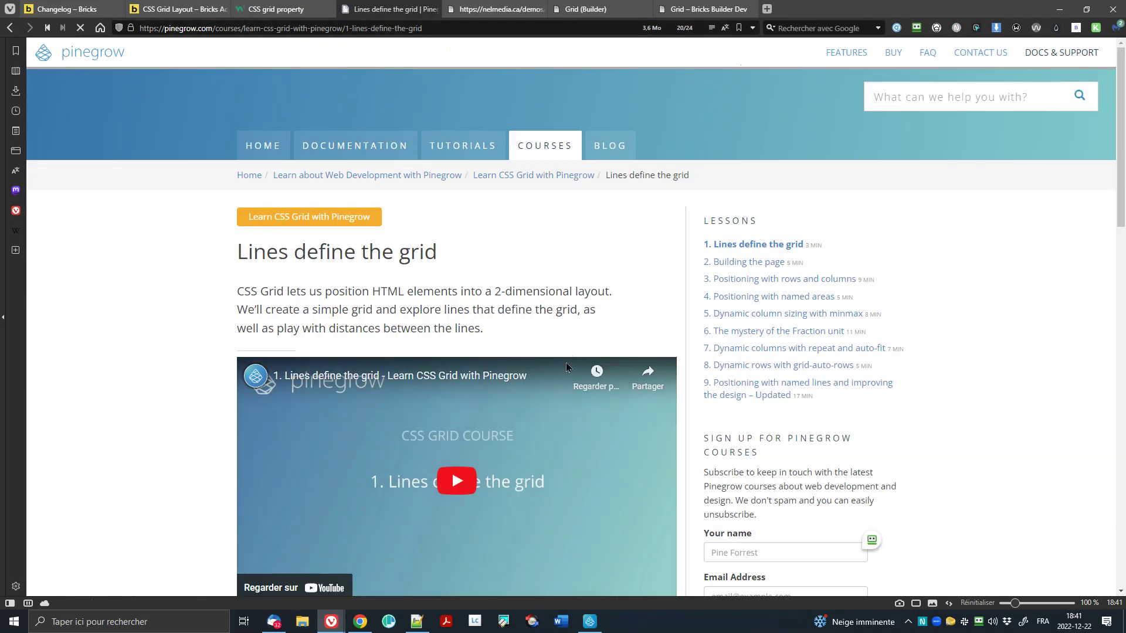
scroll(556, 383, down, 10)
scroll(555, 384, down, 6)
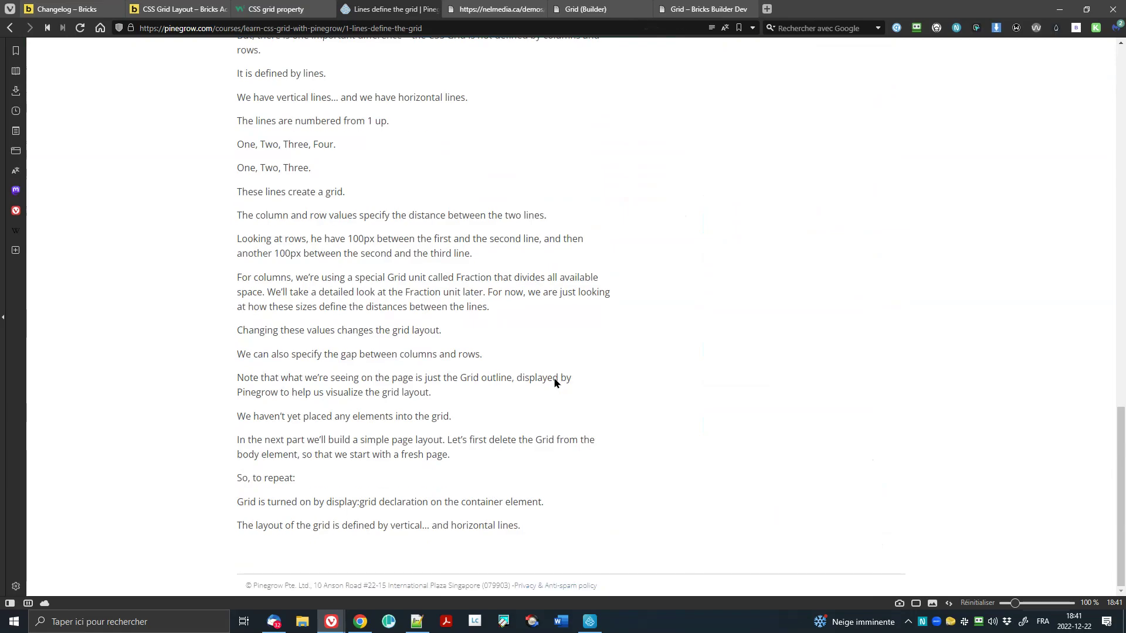
scroll(555, 382, up, 20)
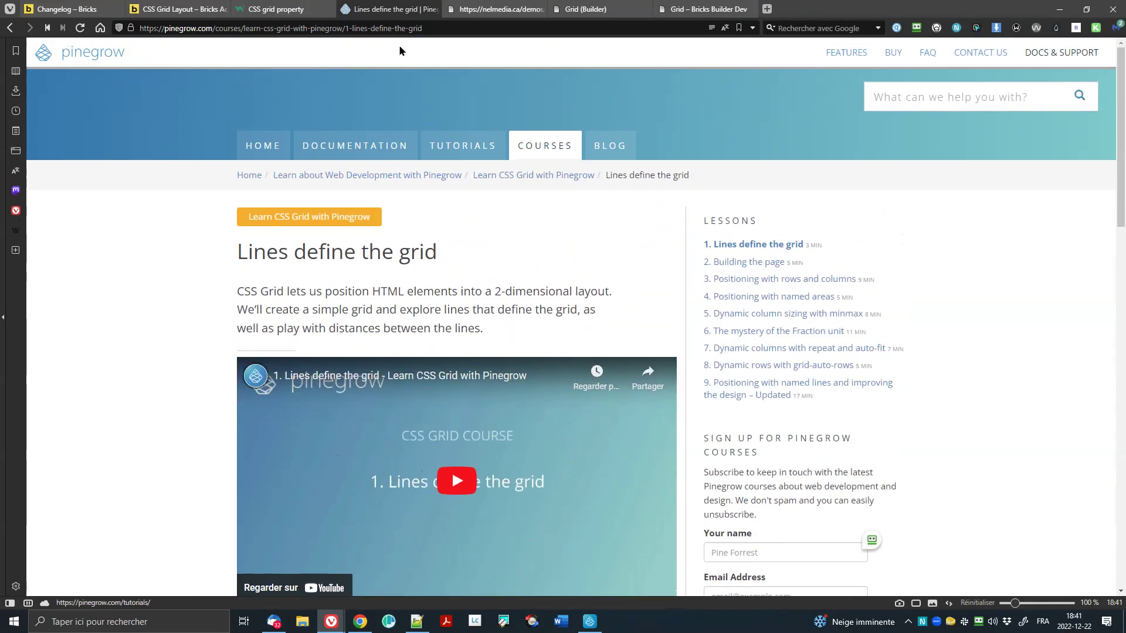
Step: Return to the Pinegrow project and look over the three-column block layout, moving the CSS grid dialog off the blocks
click(496, 9)
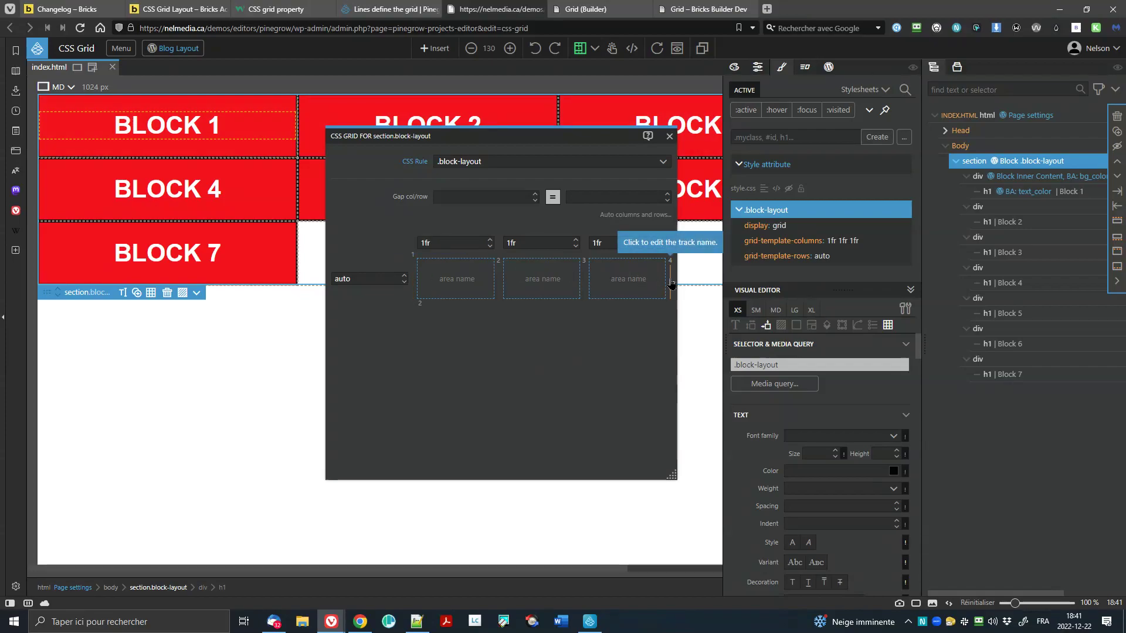
drag(492, 136, 489, 214)
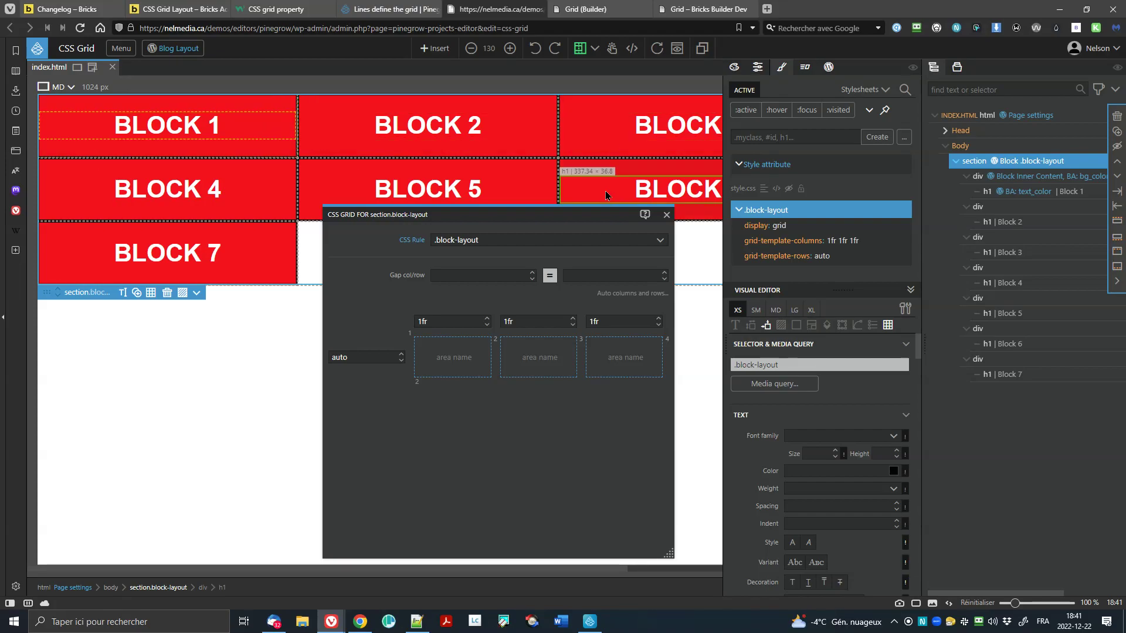
drag(462, 570, 600, 547)
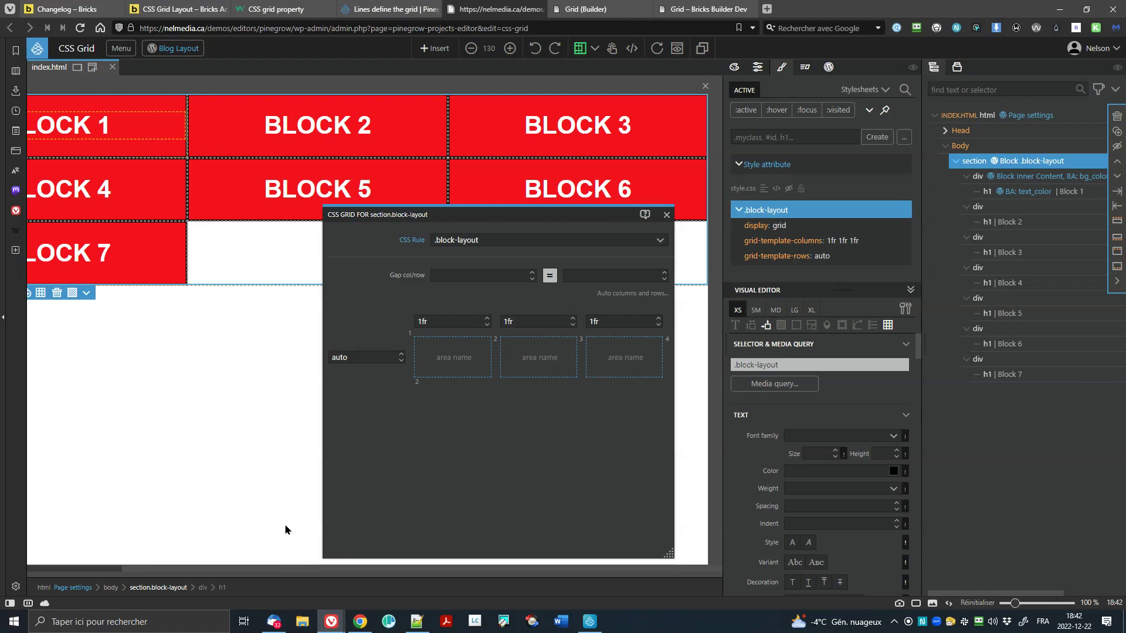
drag(239, 569, 81, 554)
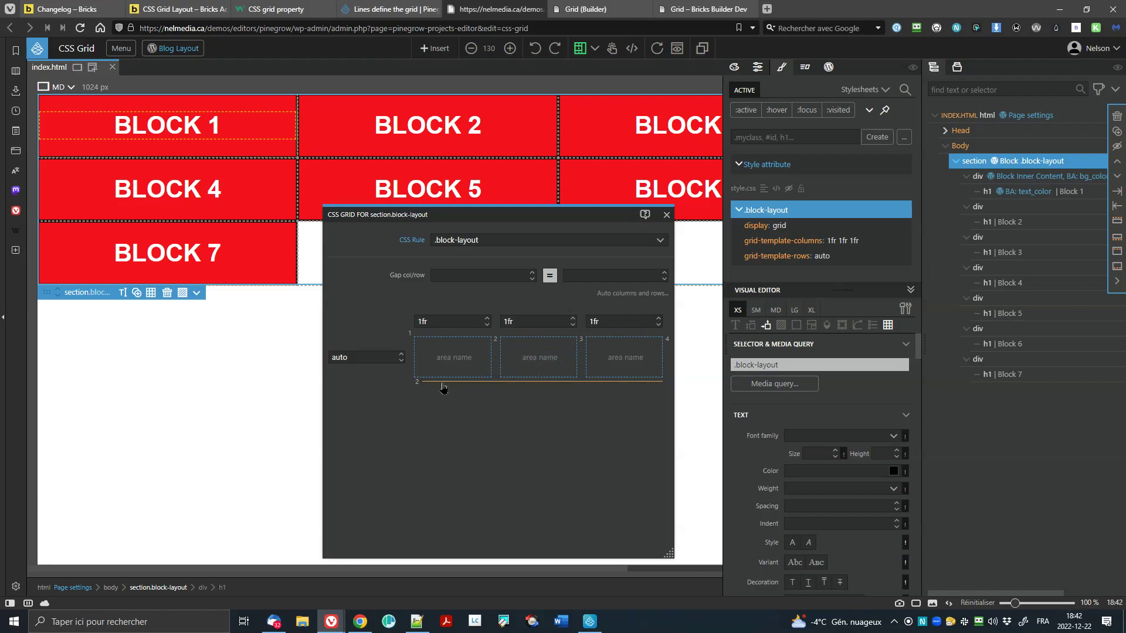
mouse_move(495, 219)
mouse_down()
mouse_move(468, 264)
mouse_move(498, 224)
mouse_up()
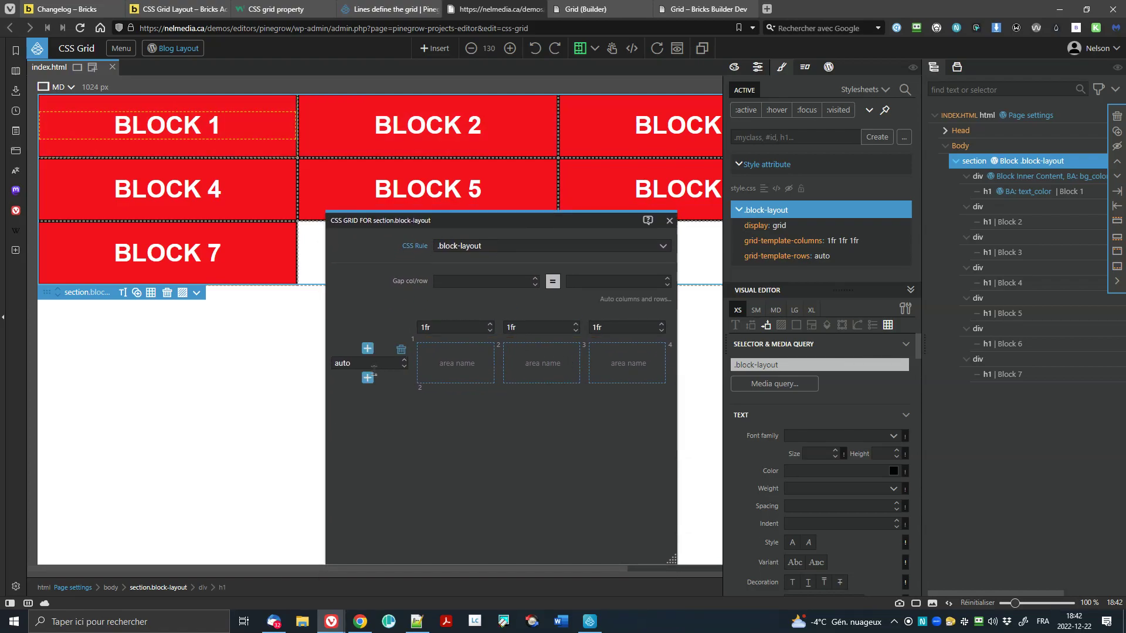
drag(513, 222, 507, 180)
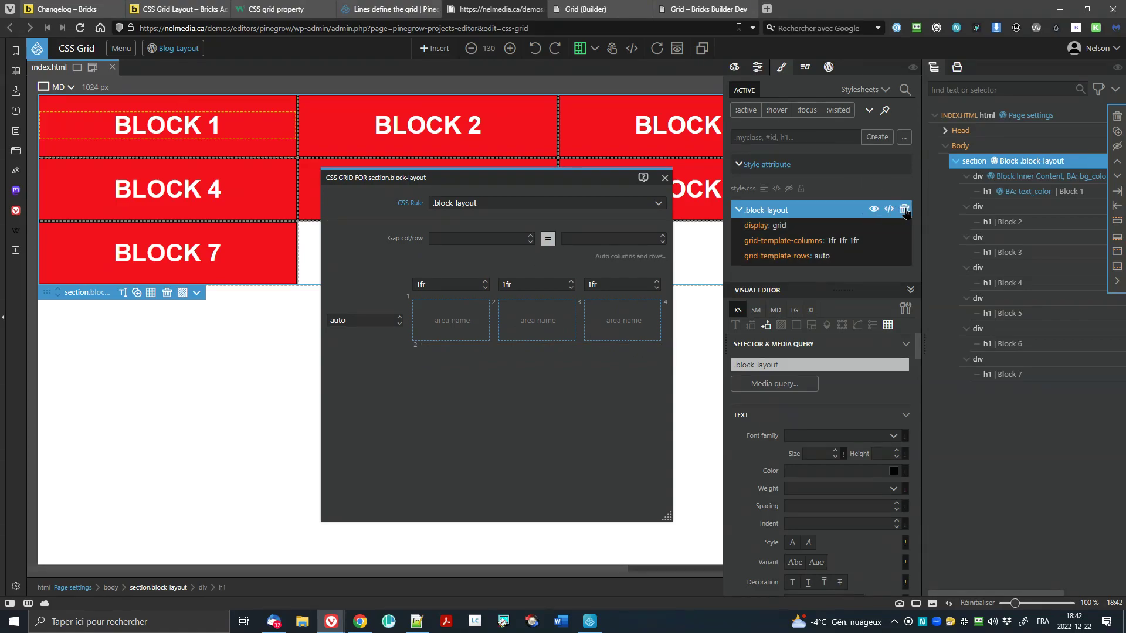
Step: Delete the .block-layout CSS rule, and save the page with the CSS grid dialog closed
click(904, 210)
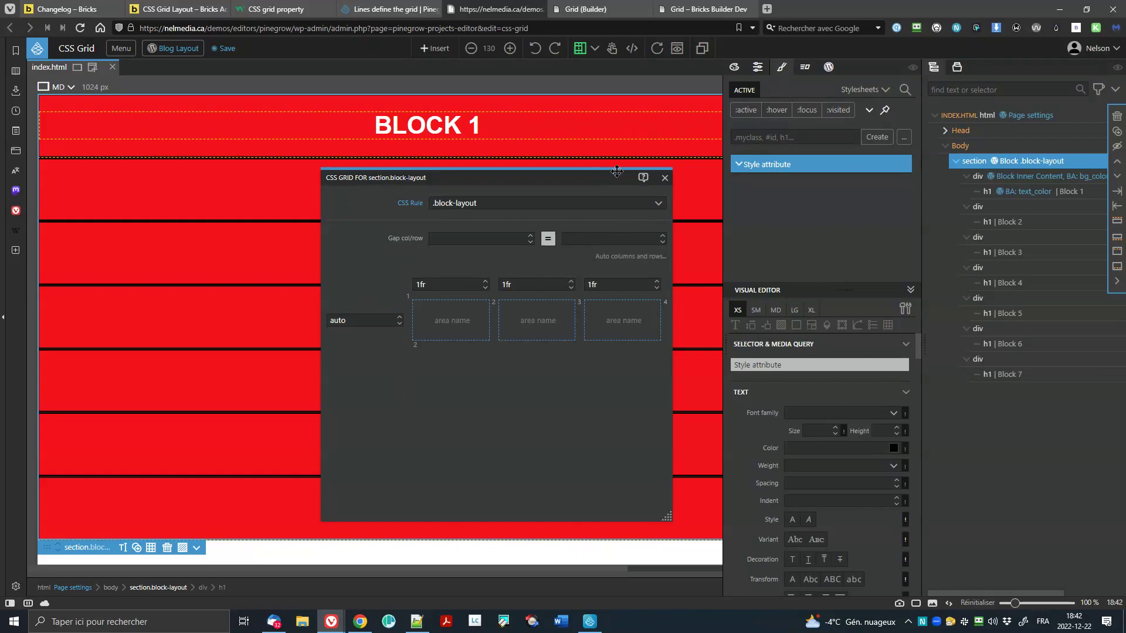
click(662, 178)
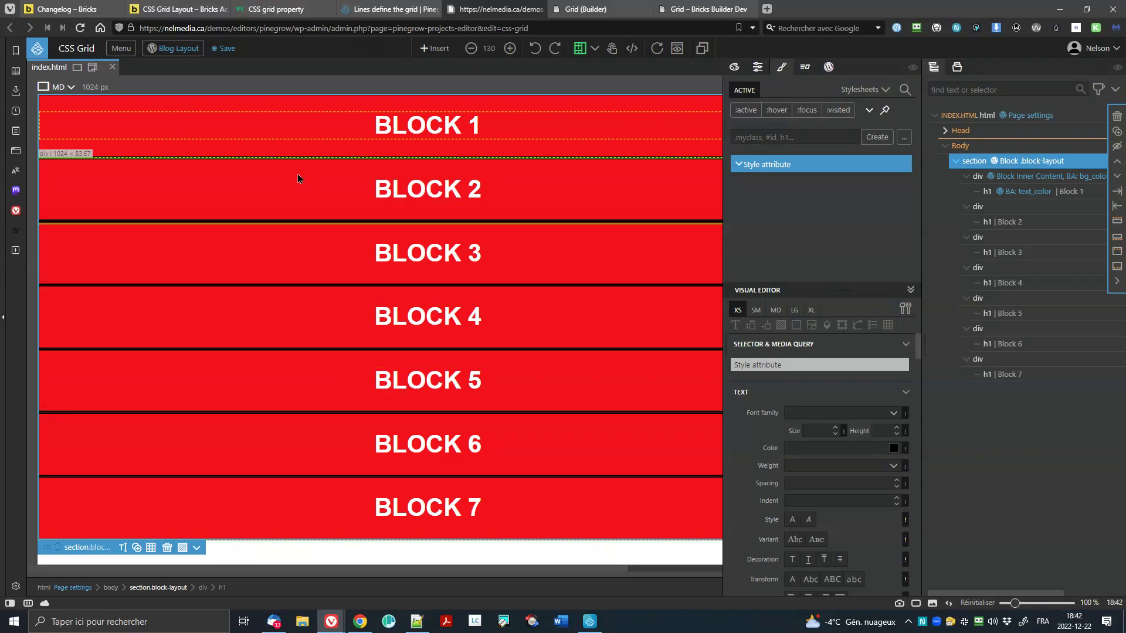
key(ctrl+s)
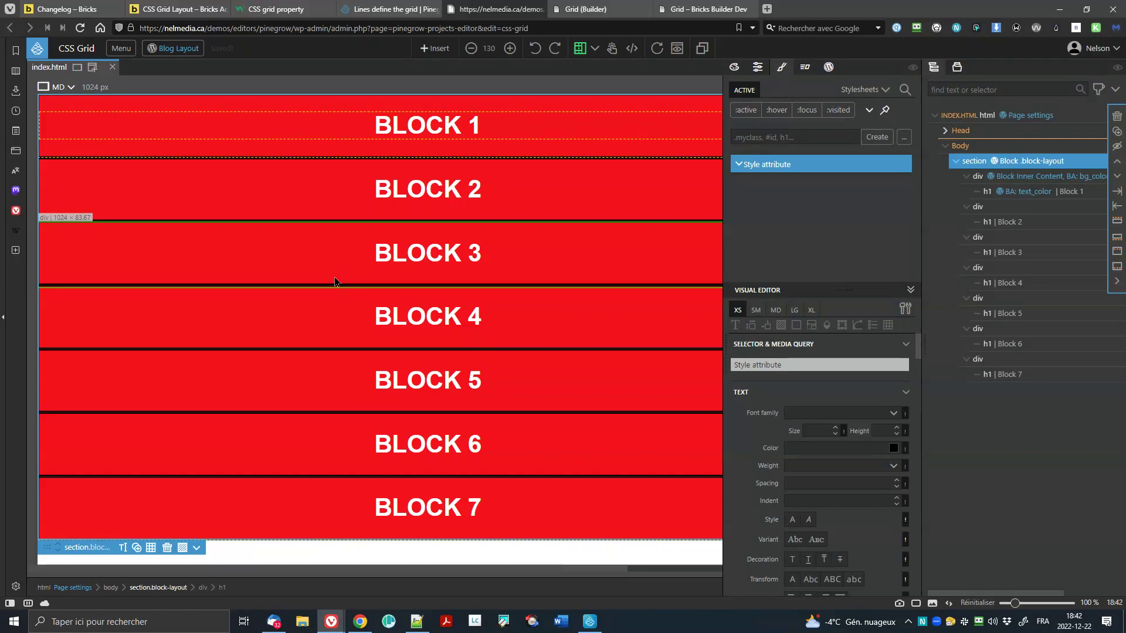
Step: Switch to the Bricks builder, try the grid display option on the Section and clear it again
click(581, 6)
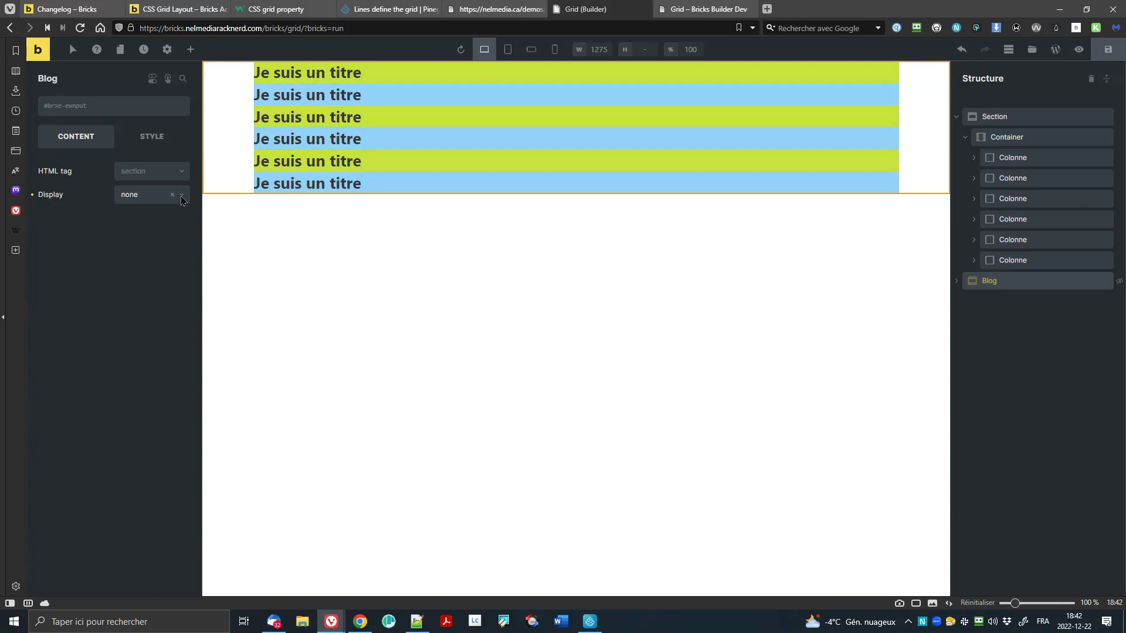
click(974, 120)
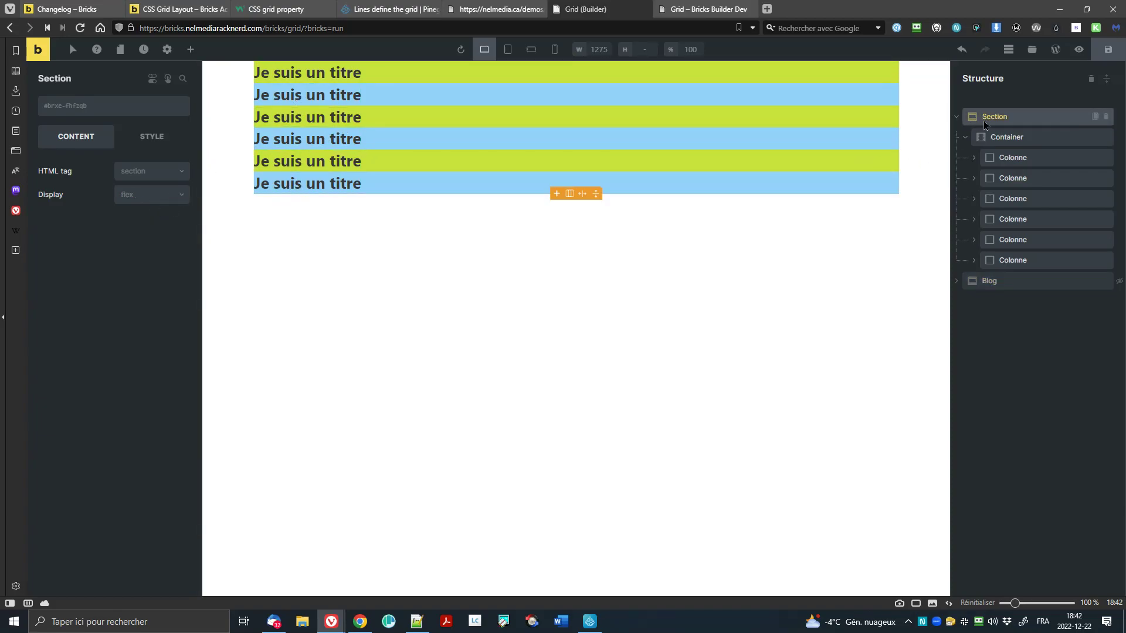
click(136, 196)
click(146, 232)
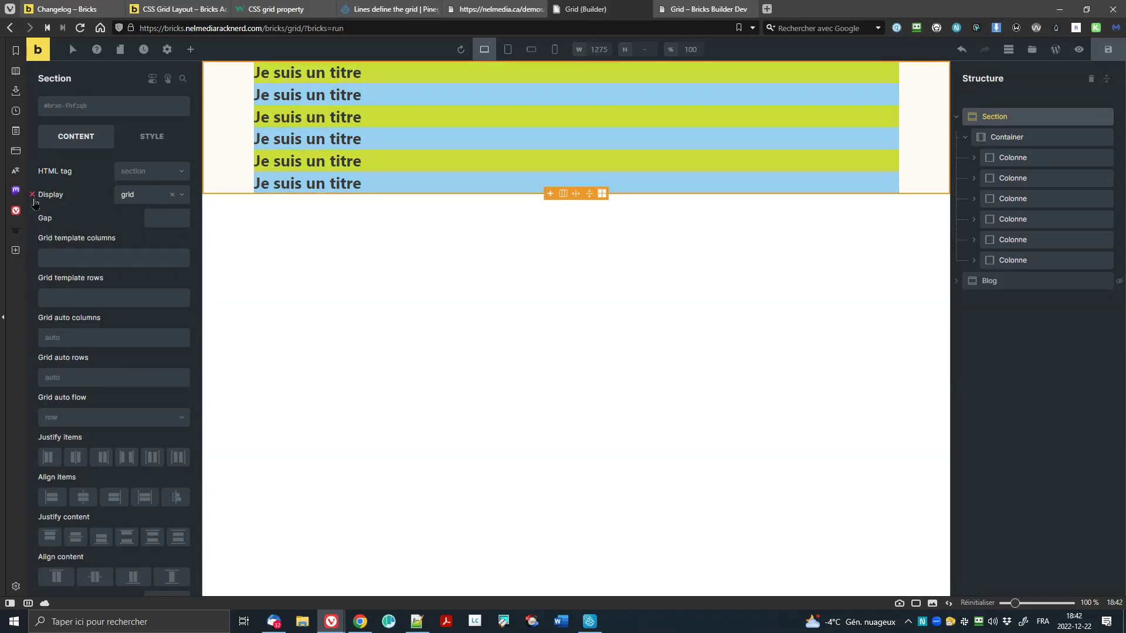
click(32, 195)
Step: Return to the Pinegrow project and create a CSS grid on the block-layout section using the Style attribute rule
click(497, 16)
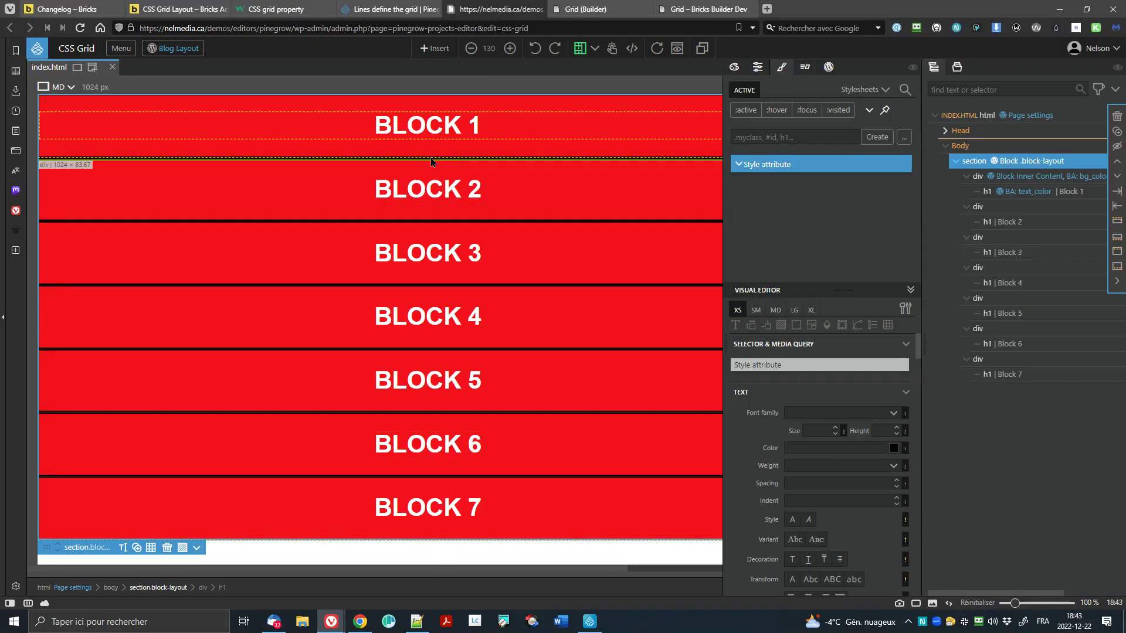
click(151, 549)
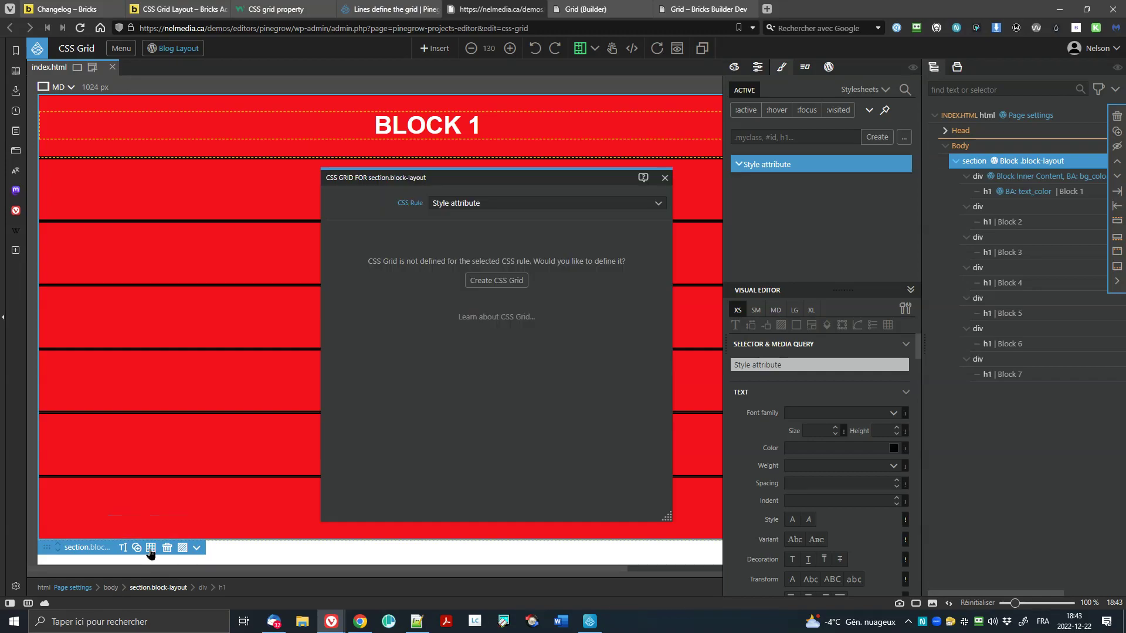
click(510, 279)
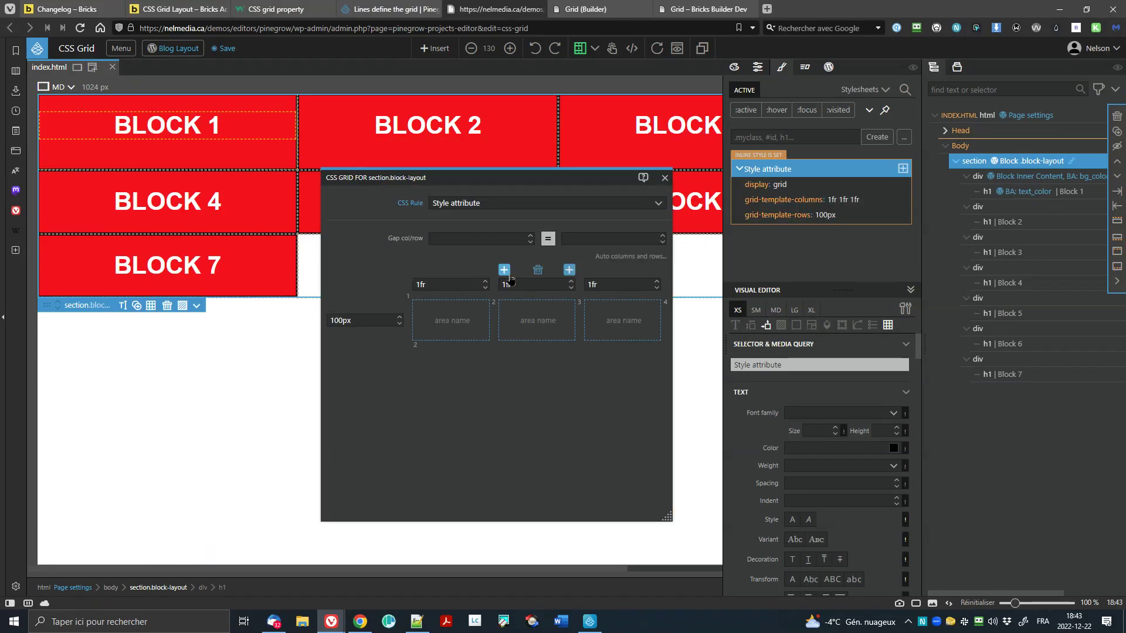
click(605, 204)
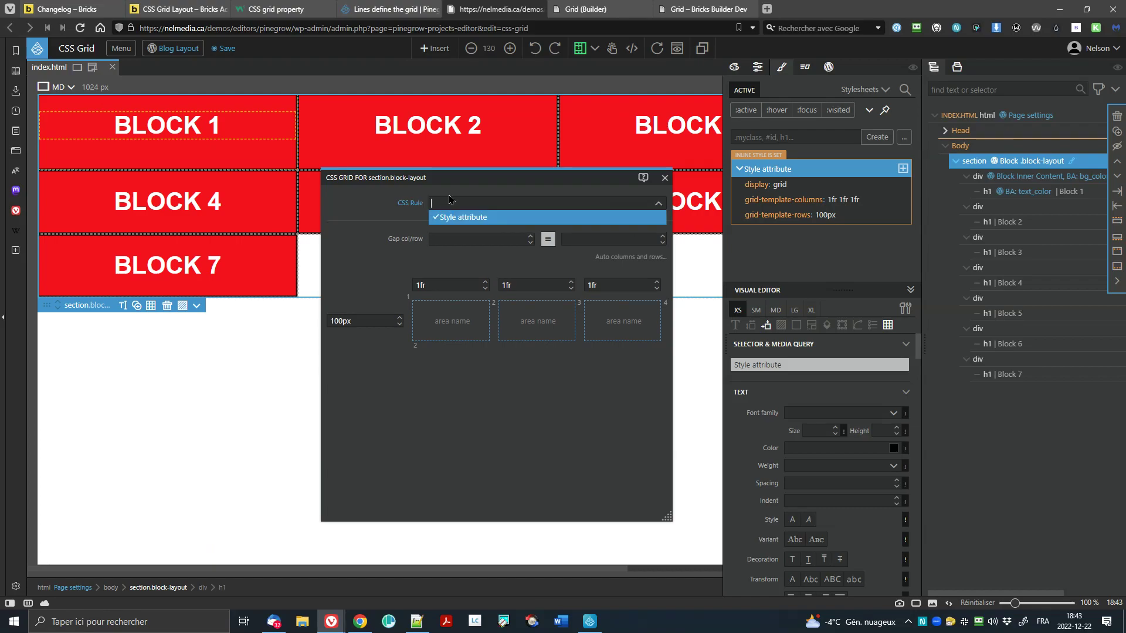
click(447, 216)
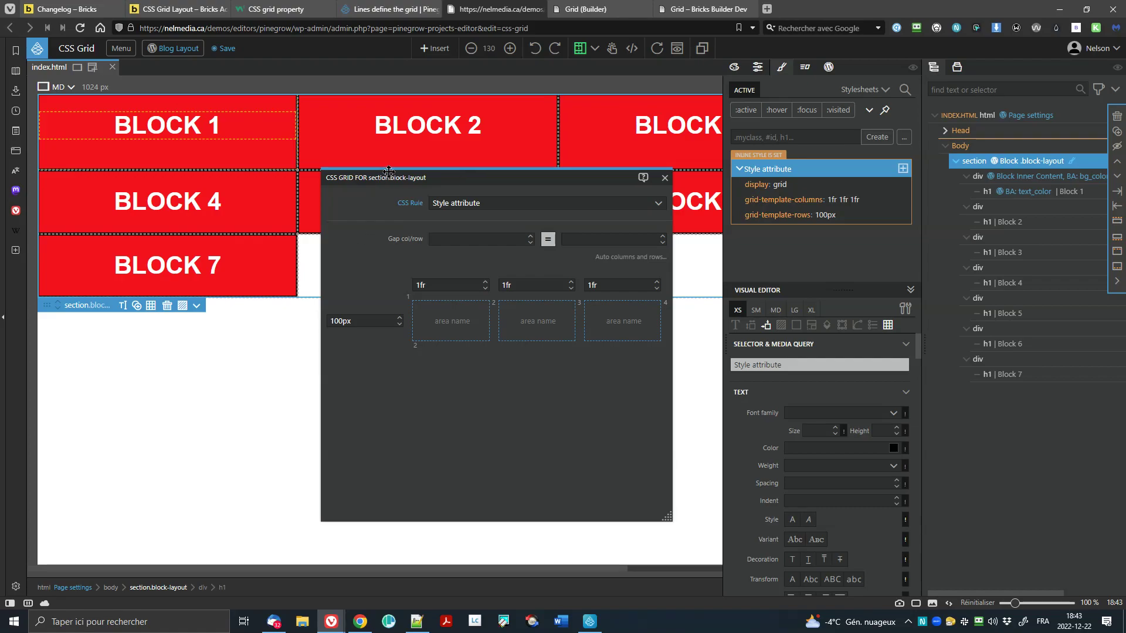
Step: Hide the side panels and move the CSS grid dialog so that the blocks stay in view
drag(389, 174, 726, 180)
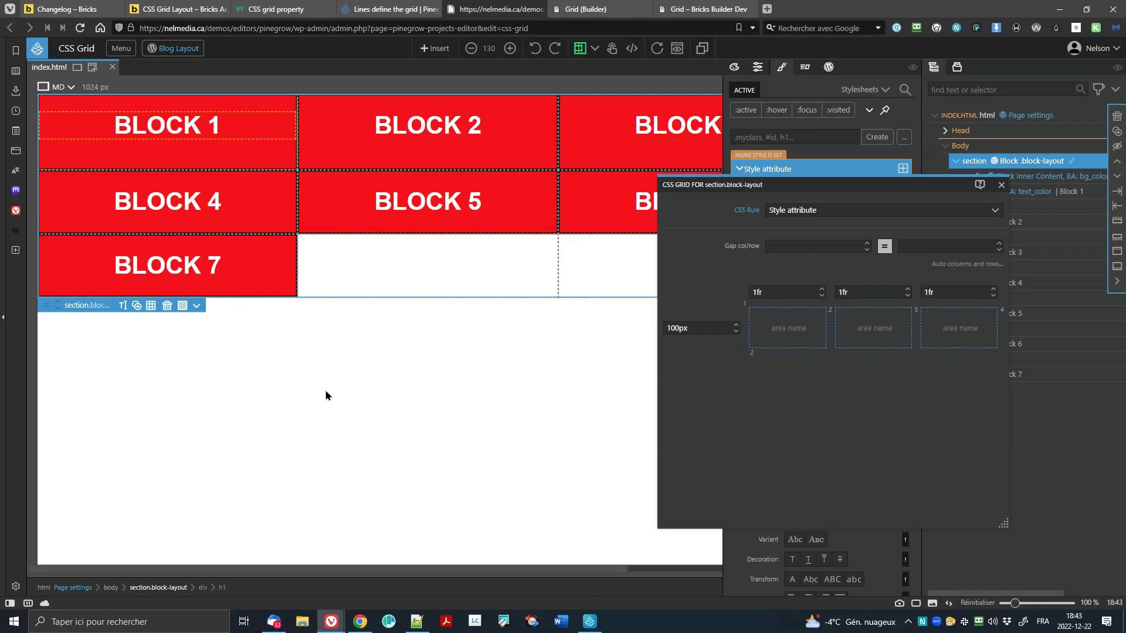
key(Tab)
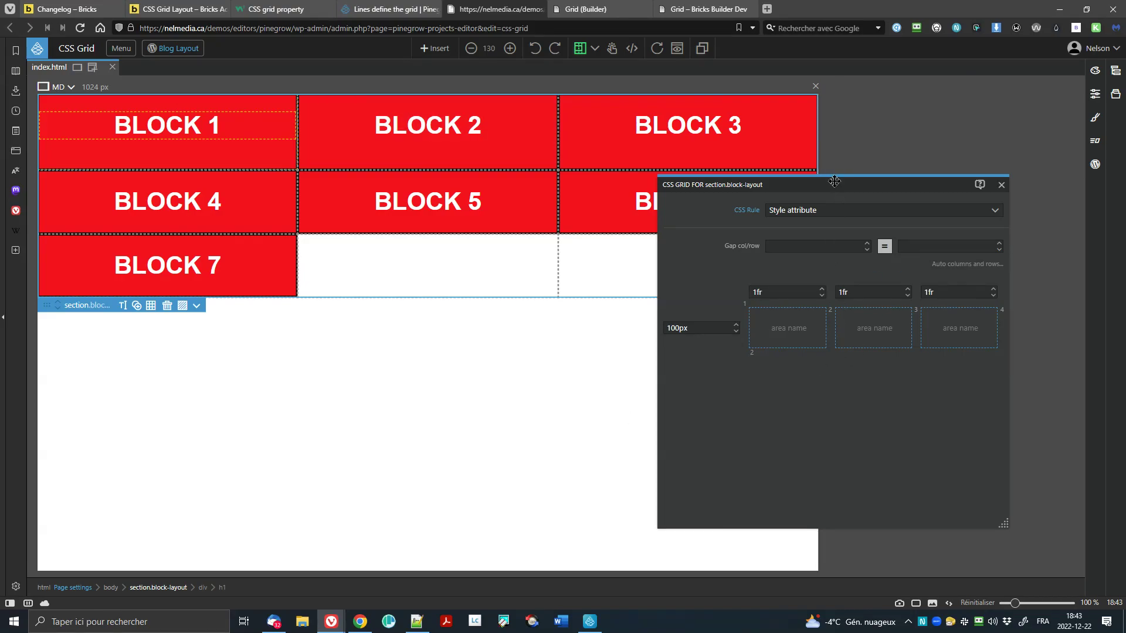
drag(834, 183, 792, 225)
Step: Add four 1fr columns at the end of the grid to make seven columns in total
mouse_move(847, 335)
mouse_move(940, 337)
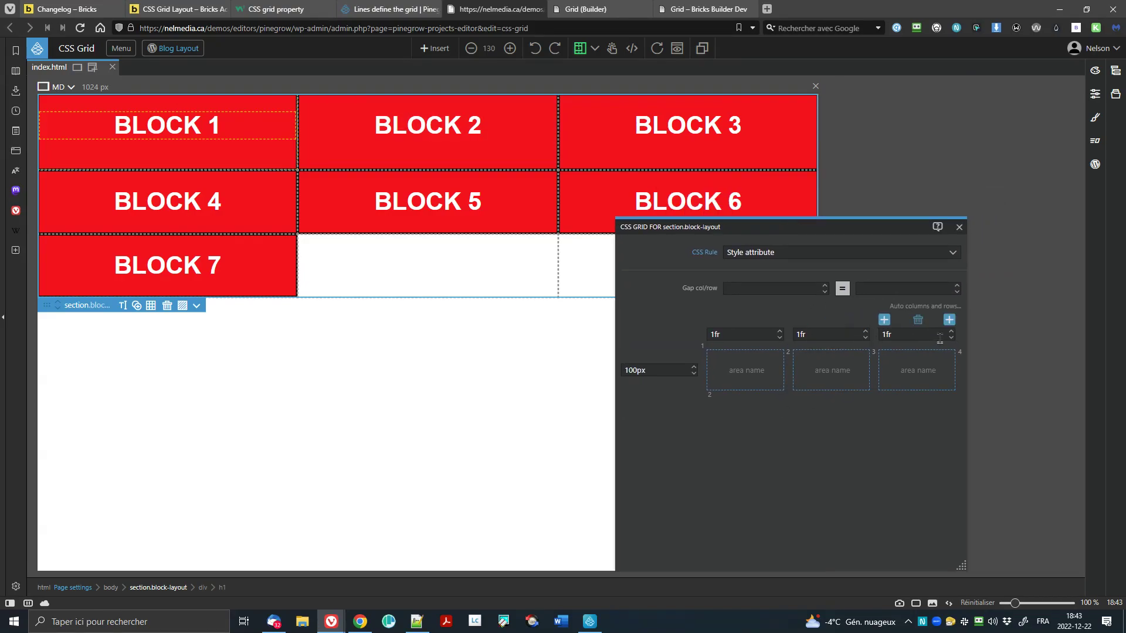
click(949, 320)
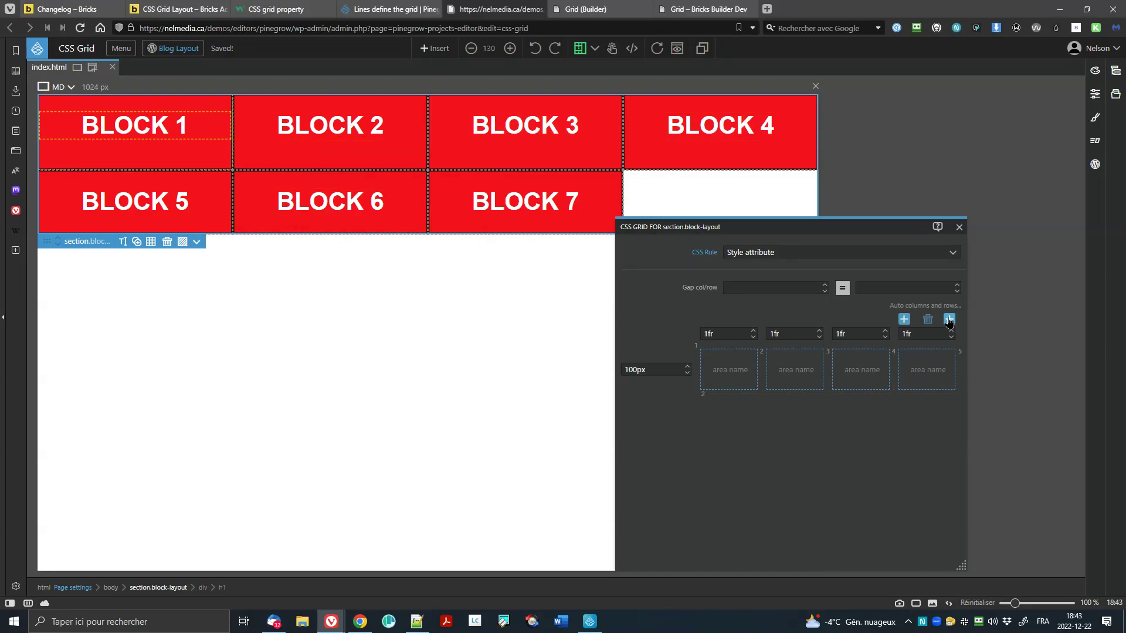
click(949, 320)
click(963, 321)
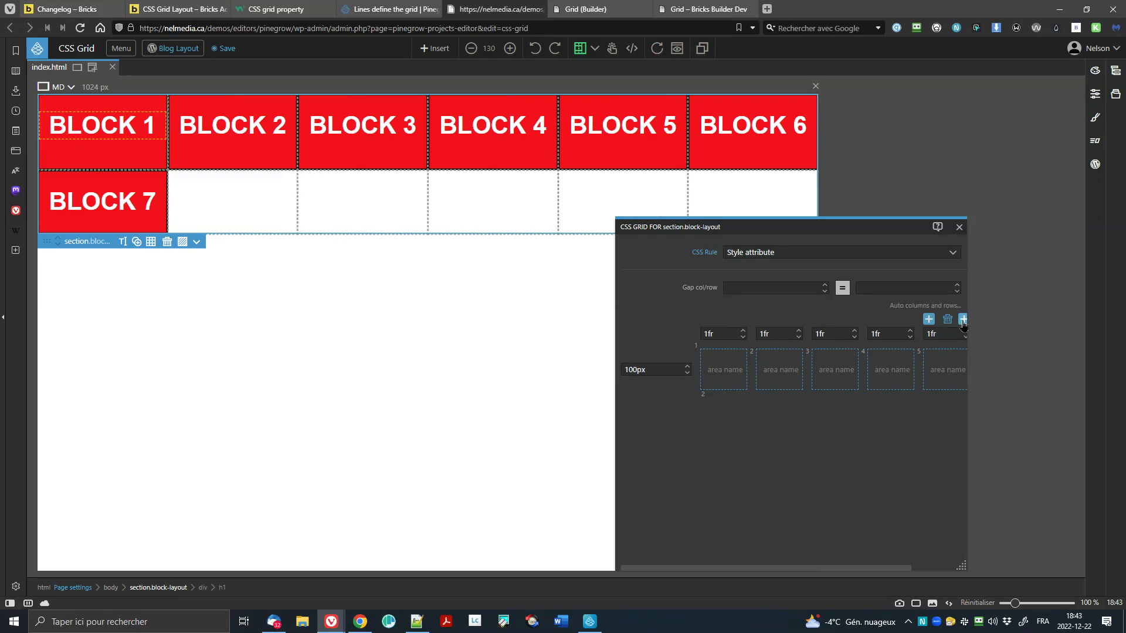
click(963, 320)
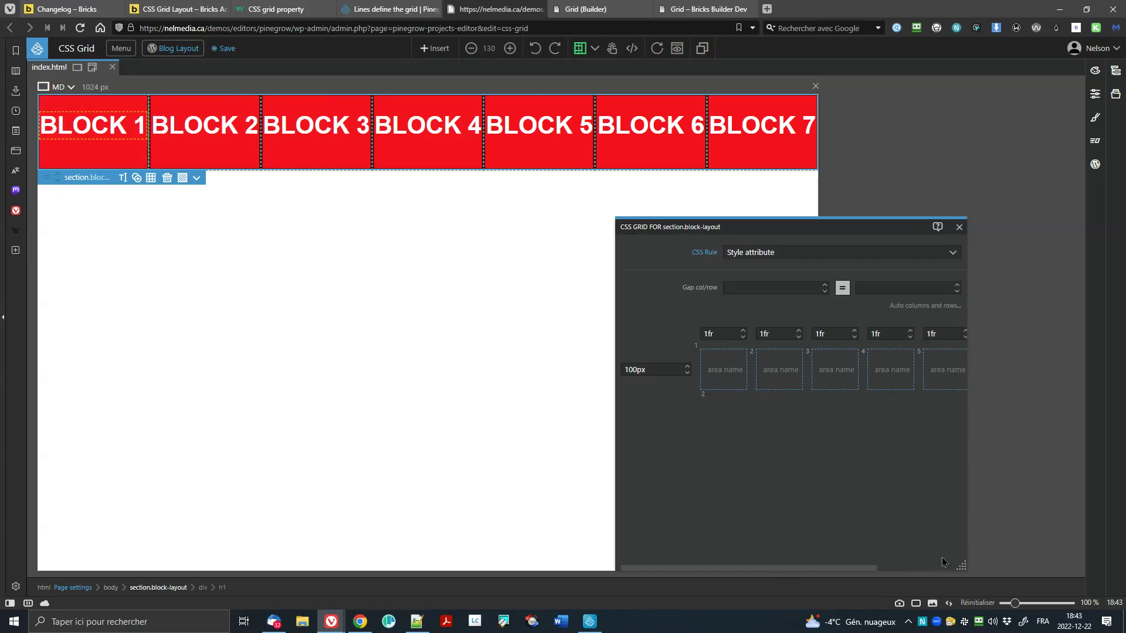
Step: Widen and reposition the CSS grid dialog so that all seven columns fit inside it
drag(963, 566, 1065, 512)
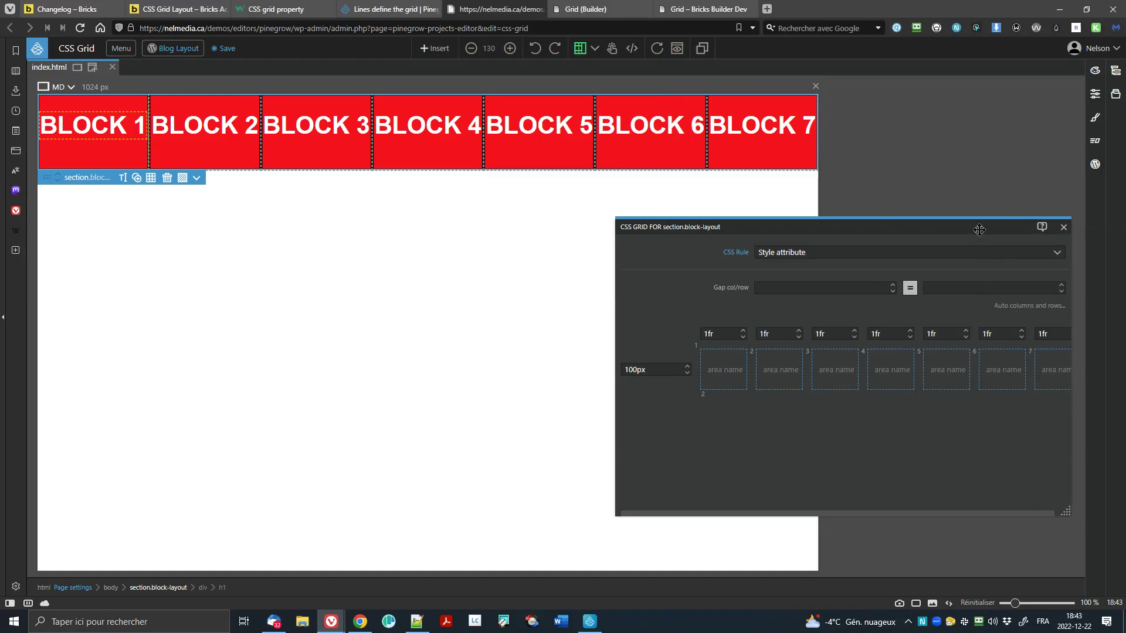
drag(979, 229, 820, 246)
drag(907, 528, 954, 529)
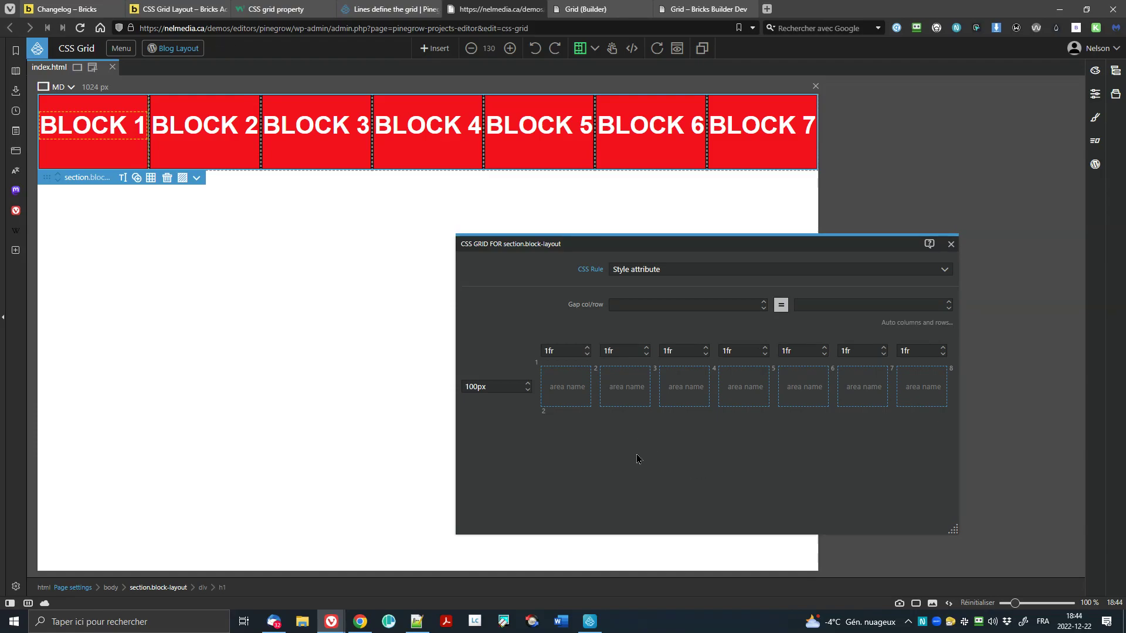
Step: Remove the last two columns from the grid, leaving five 1fr columns
mouse_move(918, 347)
click(923, 337)
click(914, 338)
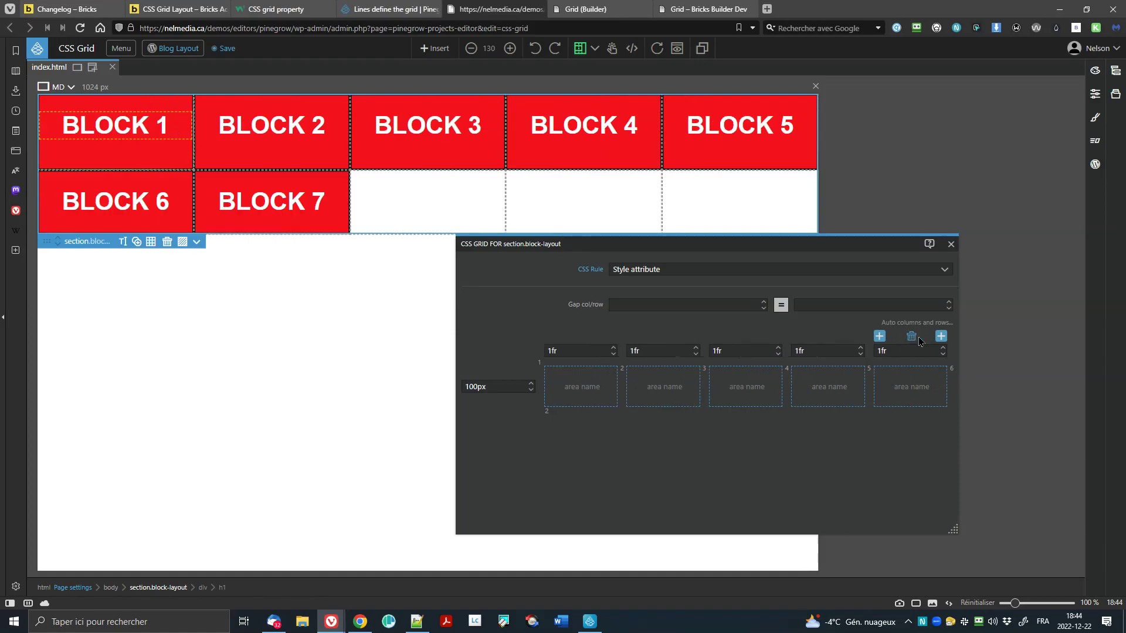
Step: Remove two more columns from the end of the grid, leaving three 1fr columns, and move the CSS grid dialog aside
click(911, 337)
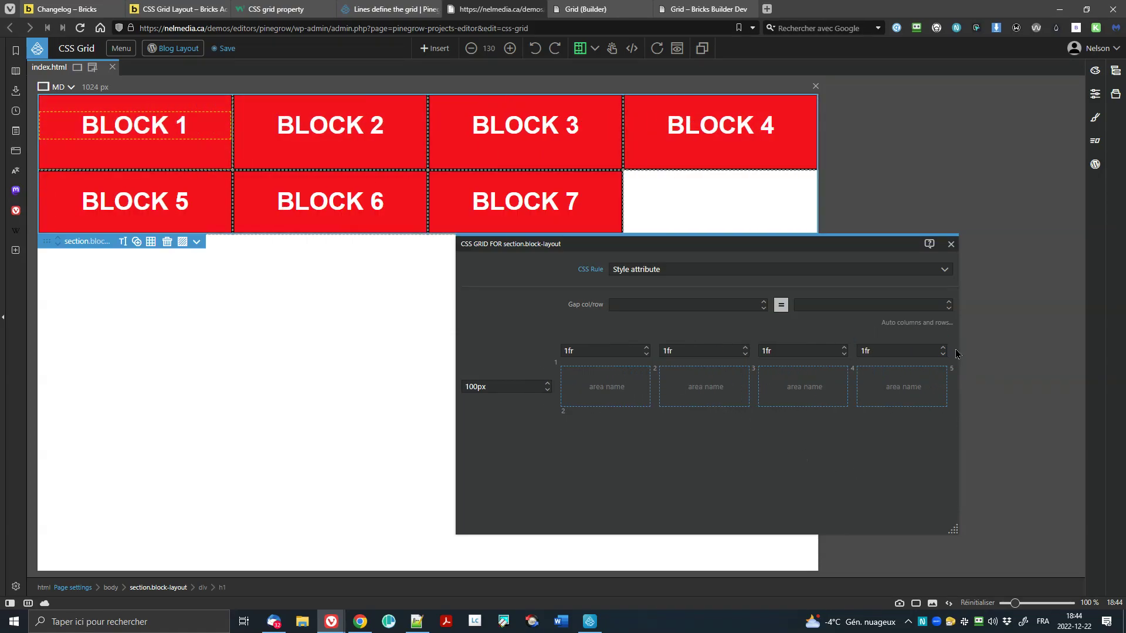
click(903, 338)
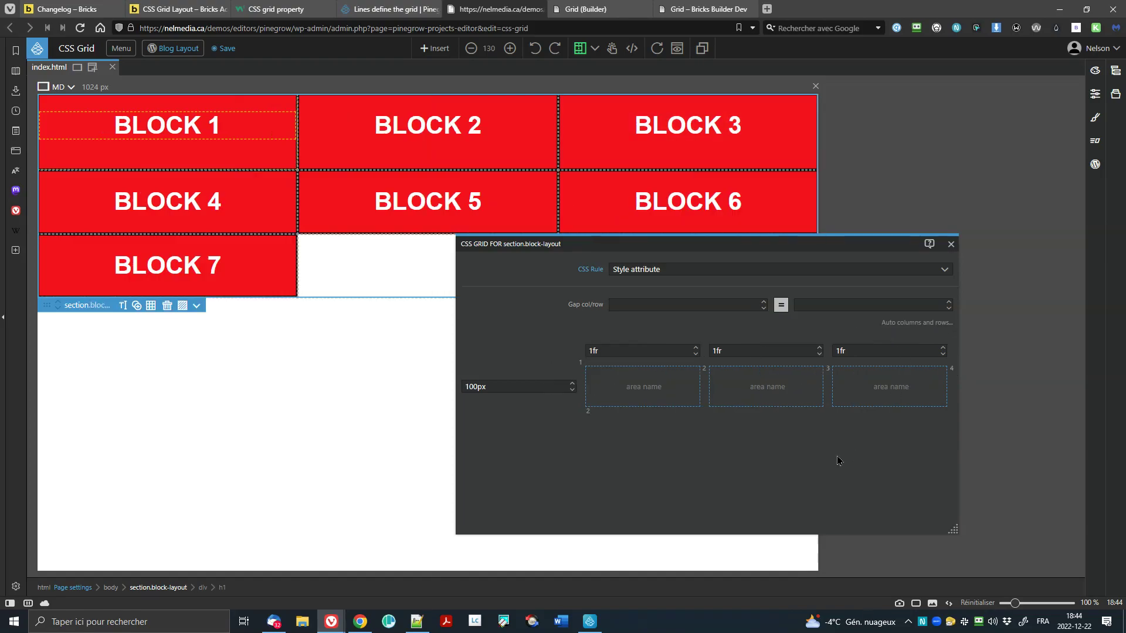
drag(665, 245, 736, 302)
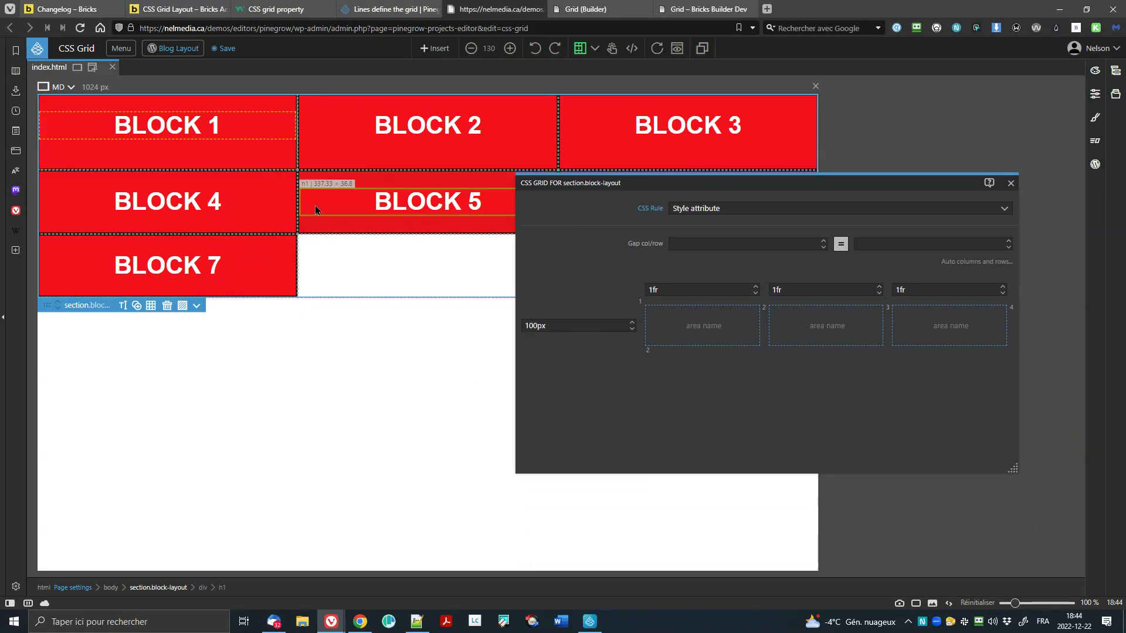
Step: Add a second 100px row below the first grid row and save the page
mouse_move(557, 331)
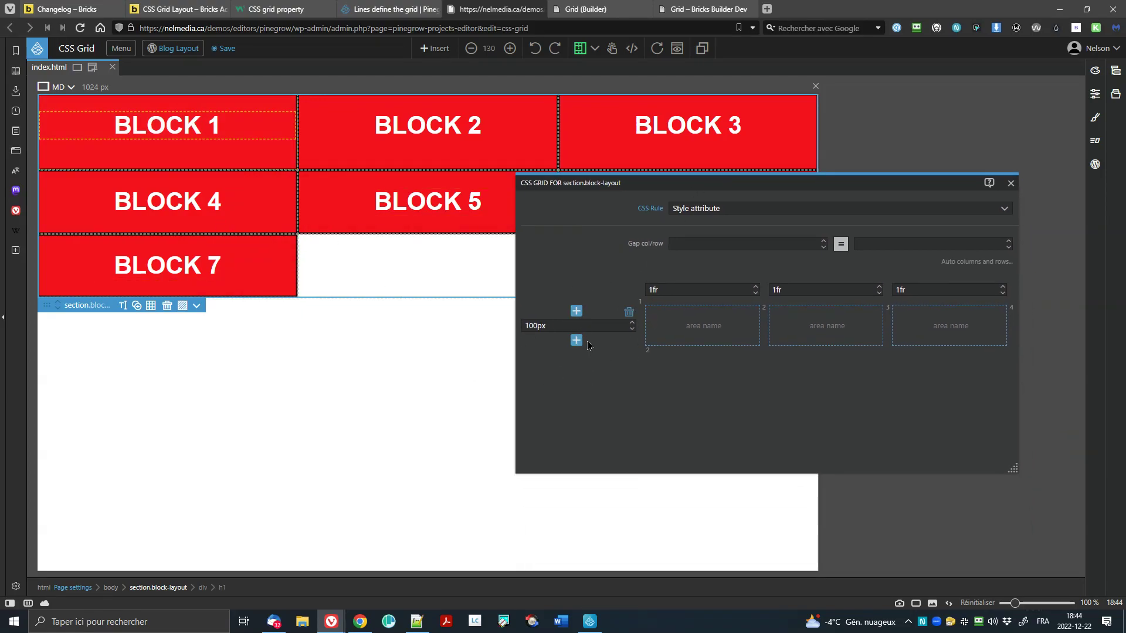
key(ctrl+s)
click(576, 340)
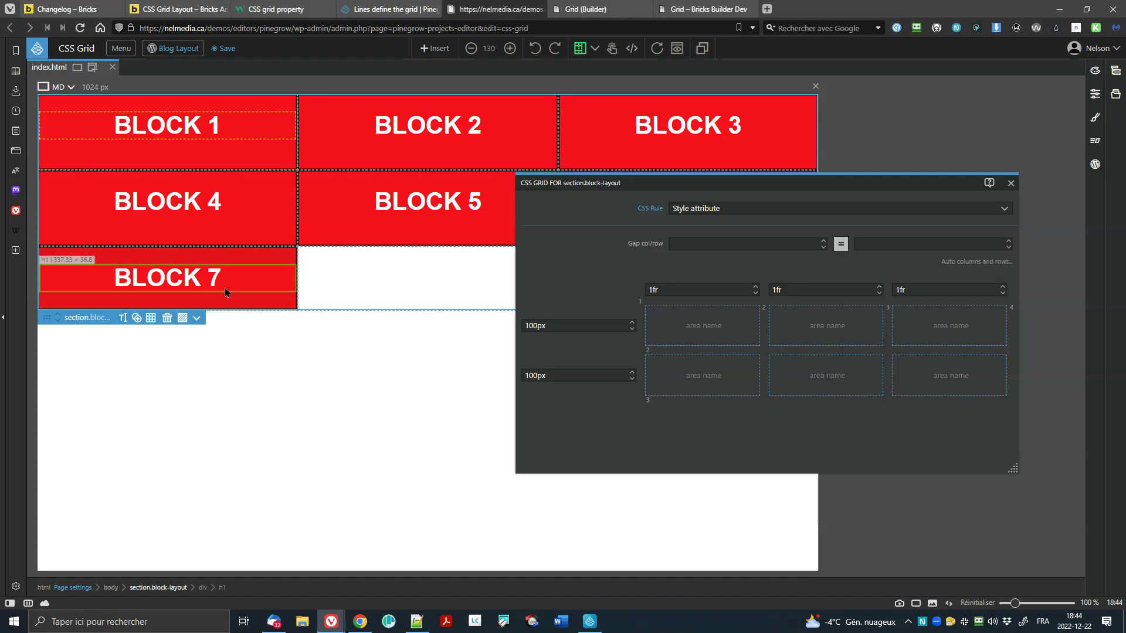
mouse_move(557, 399)
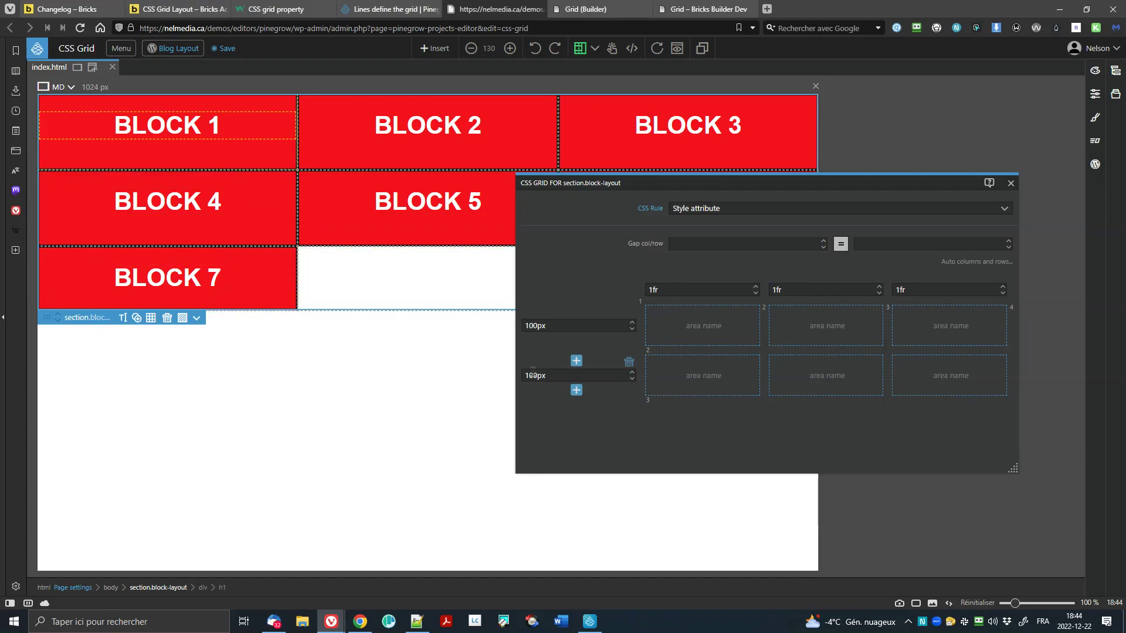
key(ctrl+s)
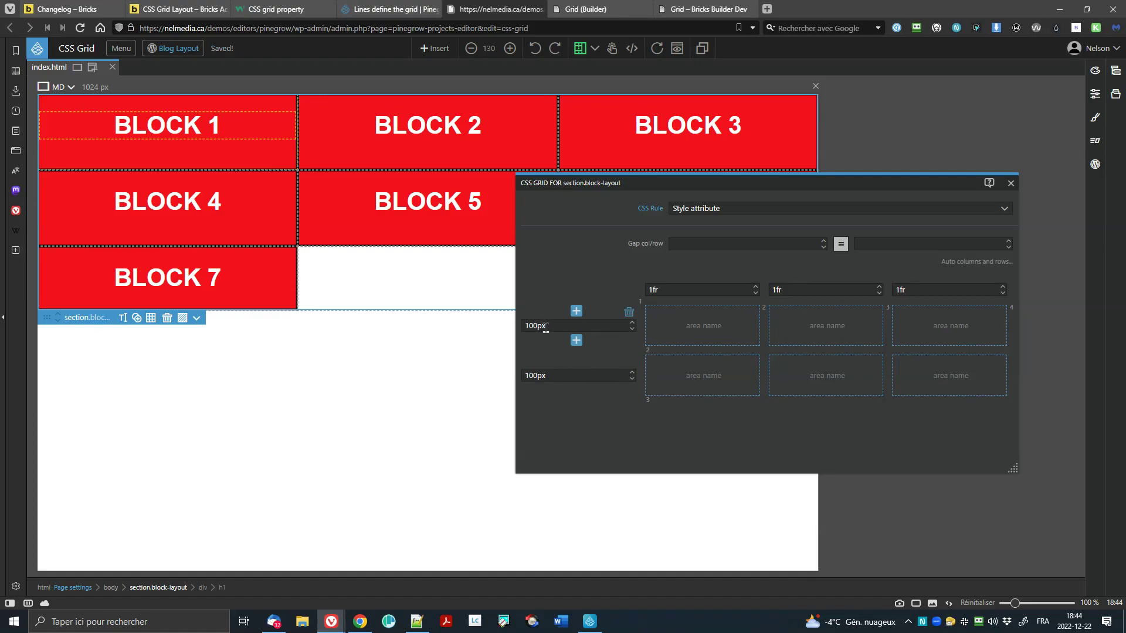
Step: Set the second row's height to 300px and reposition the CSS grid dialog to uncover the blocks
click(532, 375)
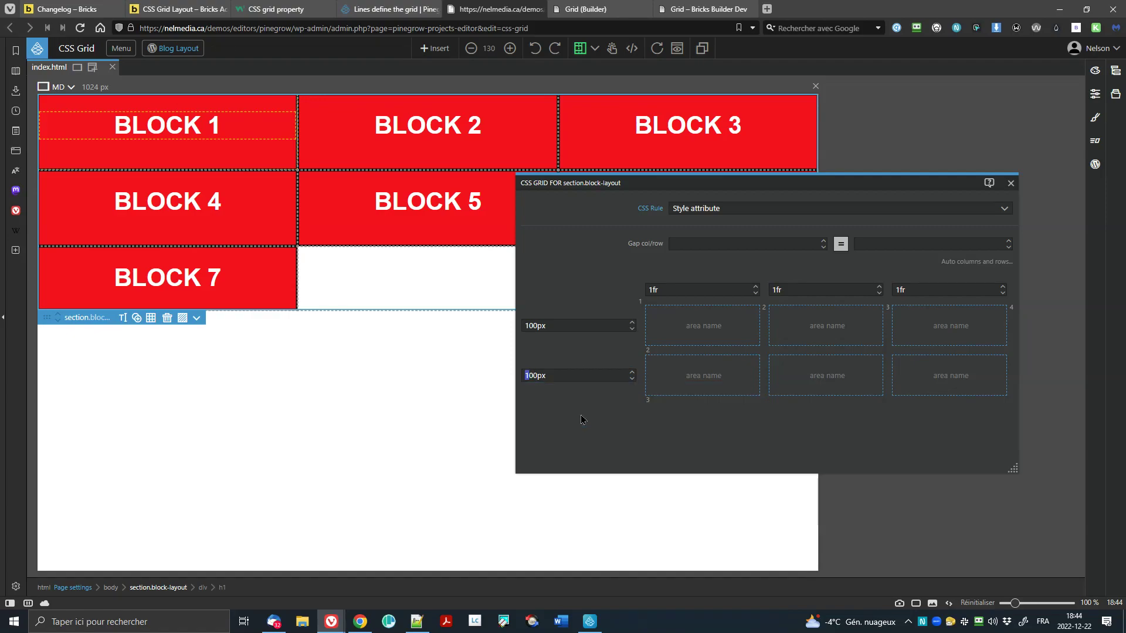
text(3)
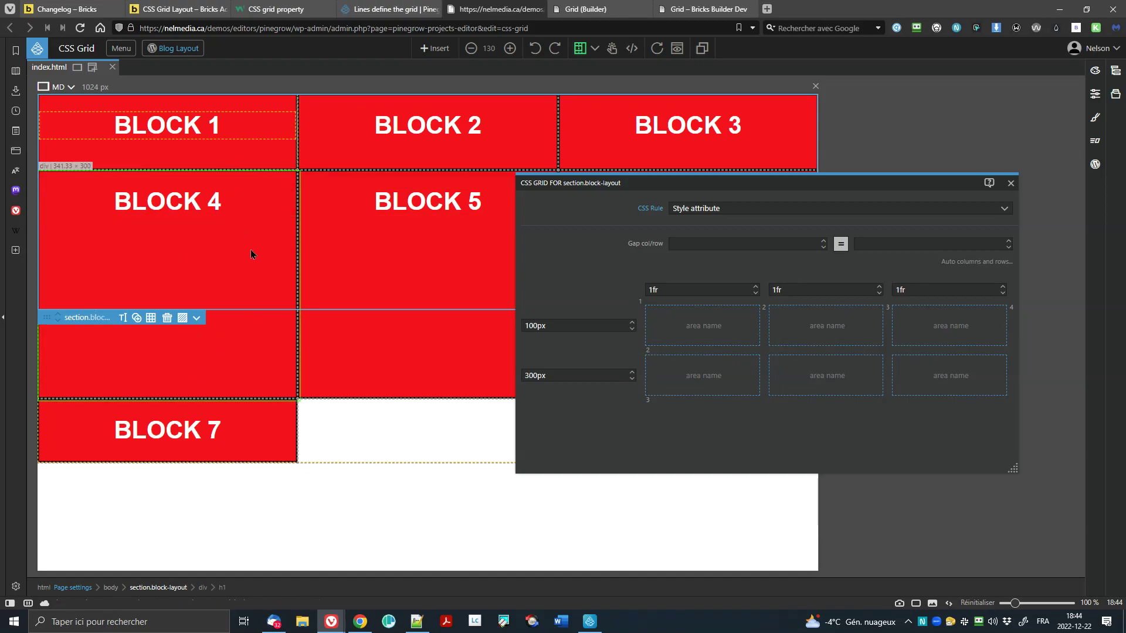
drag(688, 182, 756, 384)
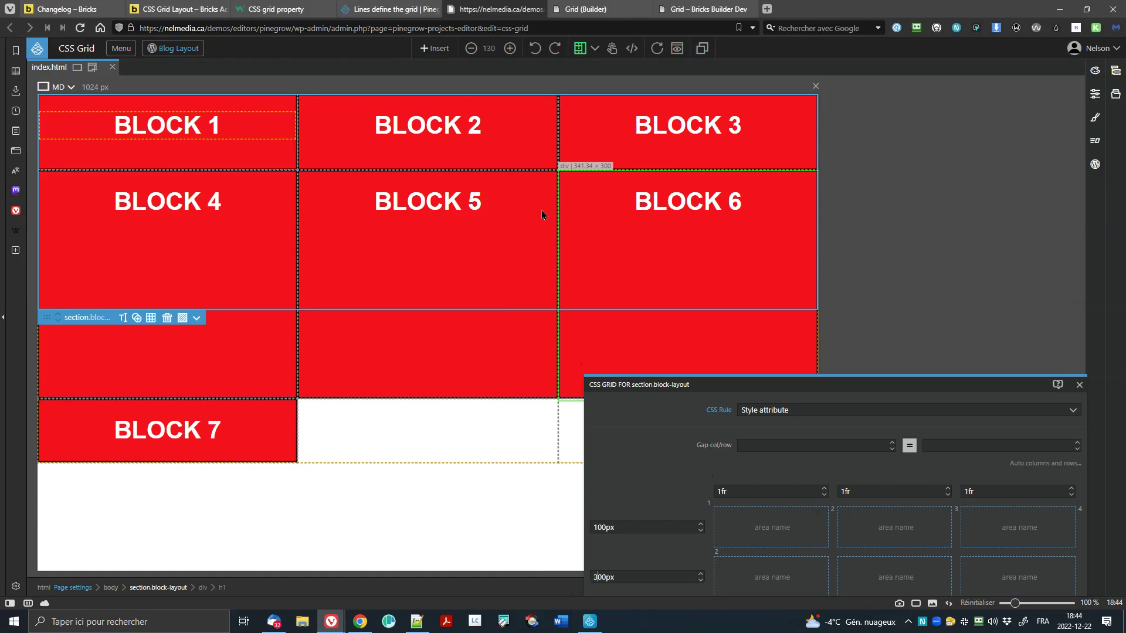
drag(658, 396, 699, 185)
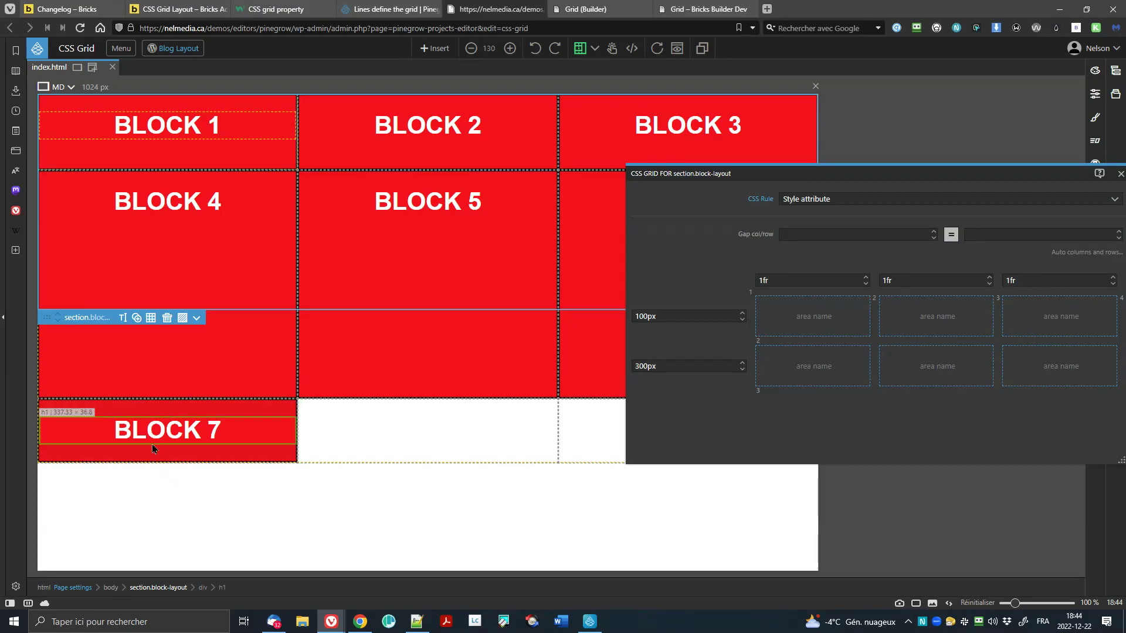
Step: Add a third row below the second one and set its height to 200px
click(688, 389)
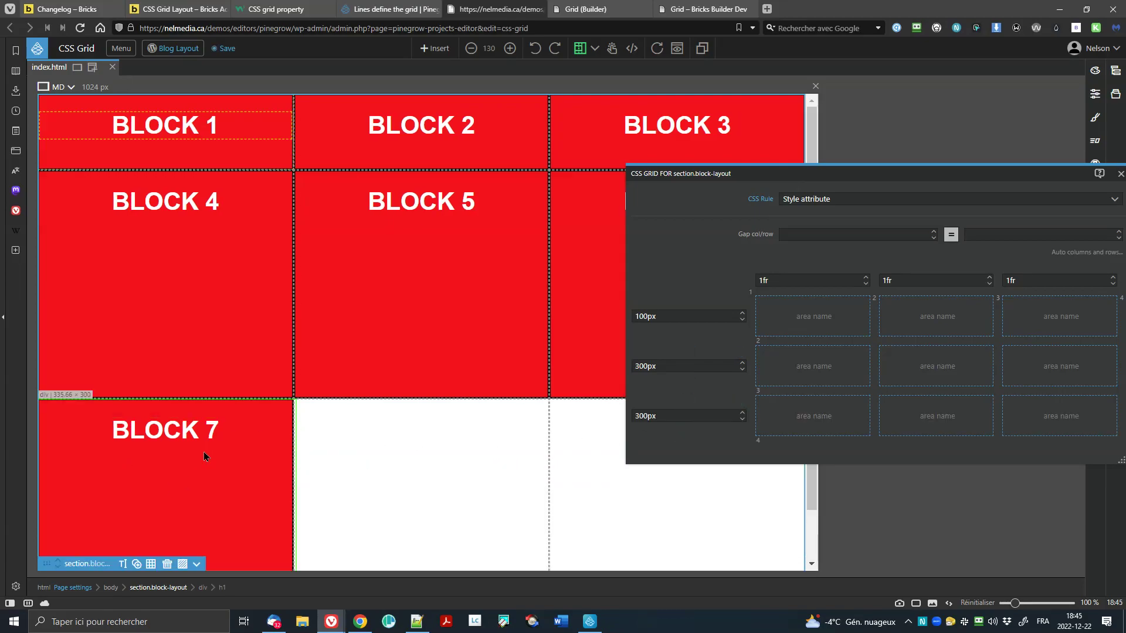
scroll(204, 452, down, 1)
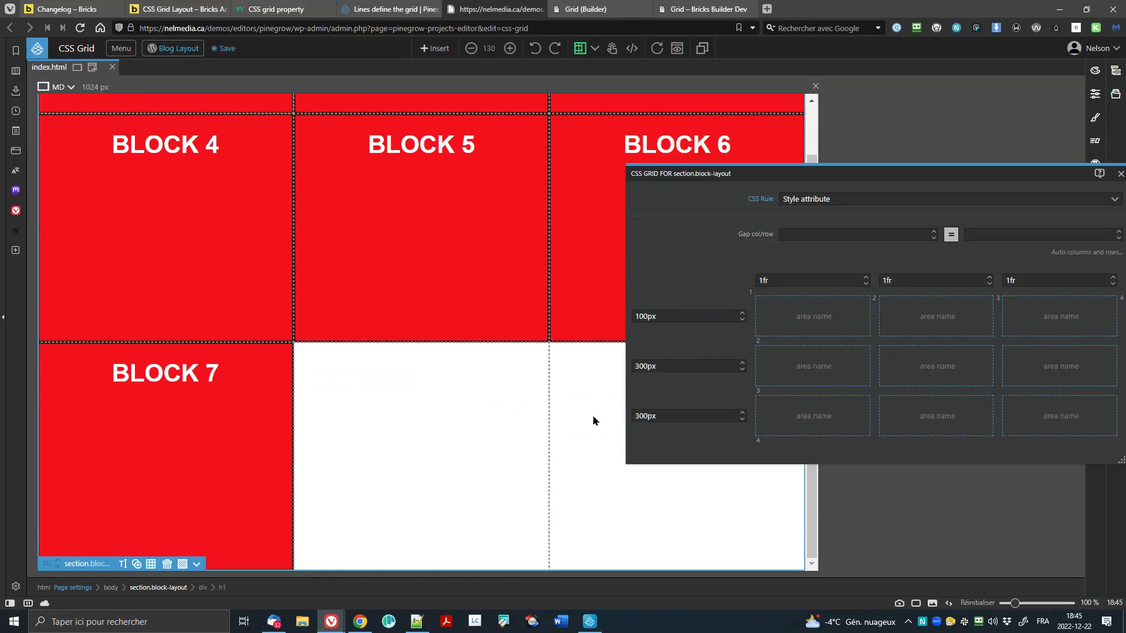
mouse_move(642, 409)
mouse_move(639, 366)
text(2)
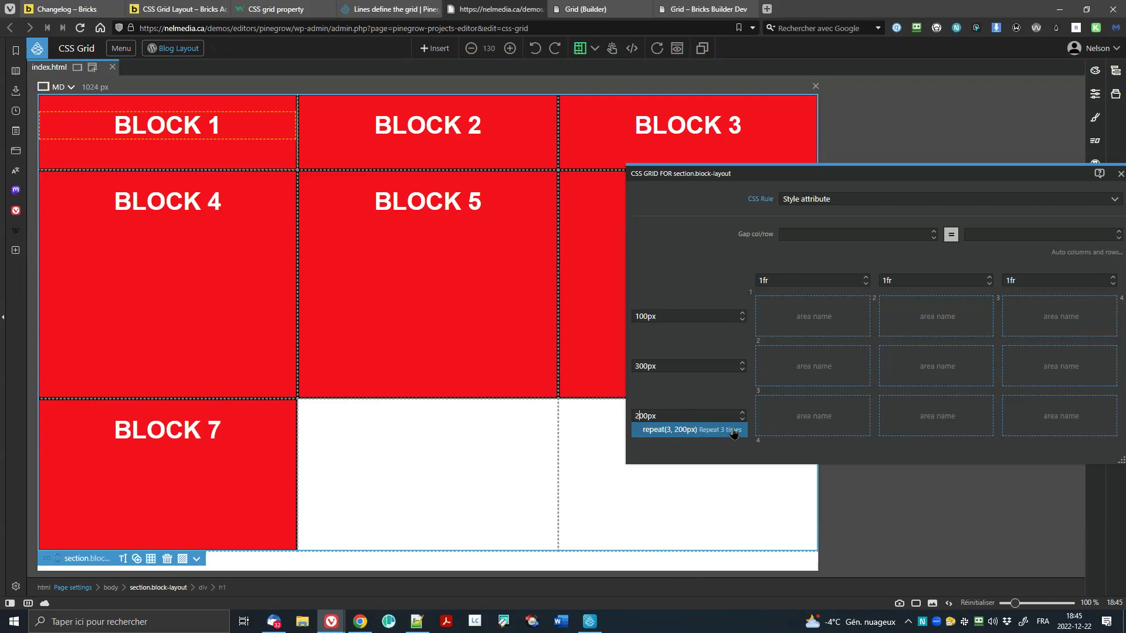
Step: Delete the third and second rows, leaving only the 100px row
click(739, 405)
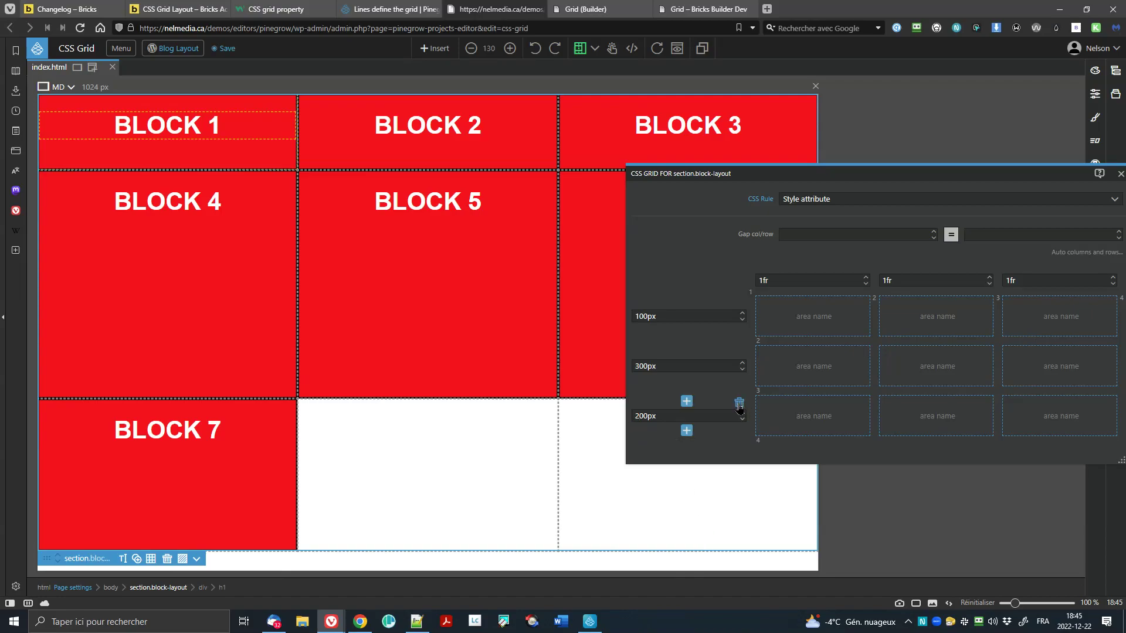
click(740, 404)
click(739, 354)
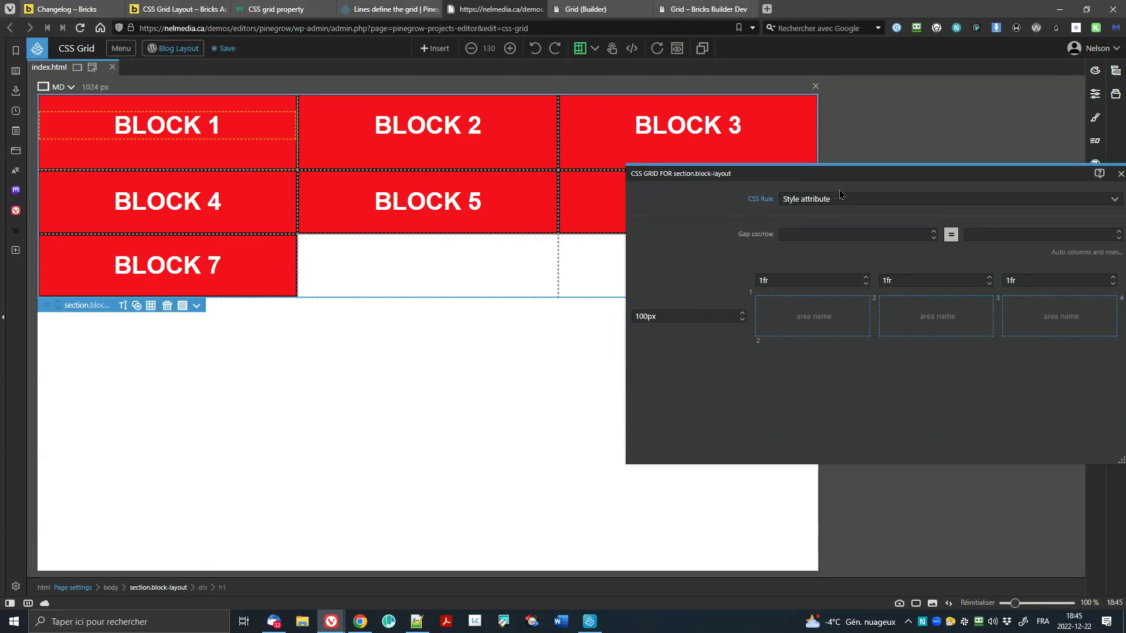
Step: Make the CSS grid dialog narrower, move it off the middle column of blocks, and save the page
drag(839, 195, 639, 229)
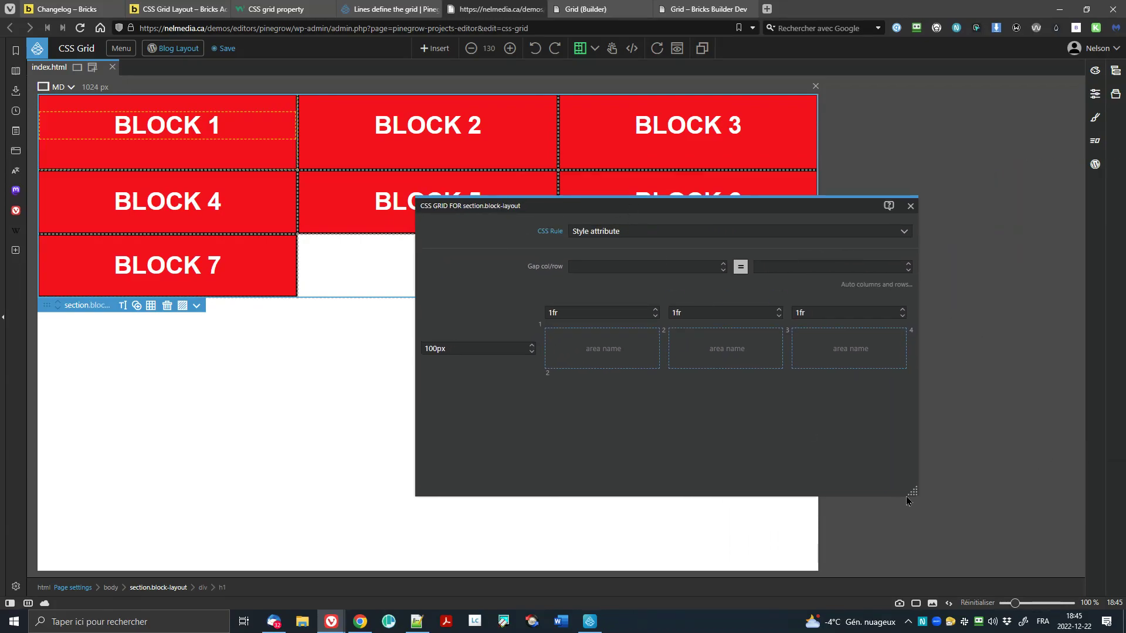
drag(911, 492, 765, 517)
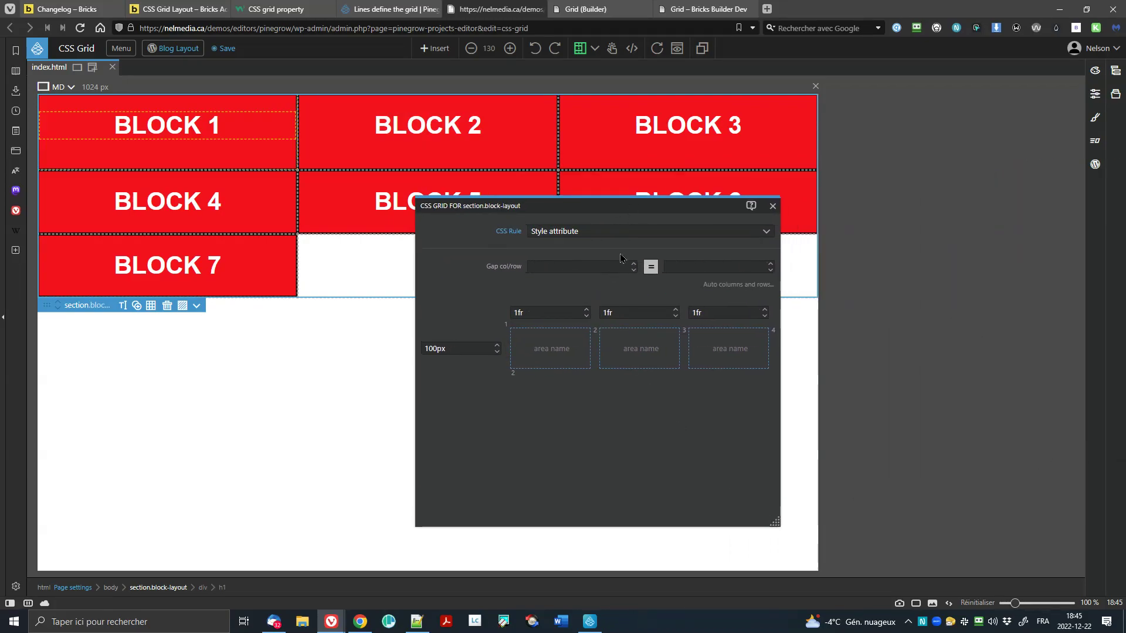
drag(628, 205, 864, 209)
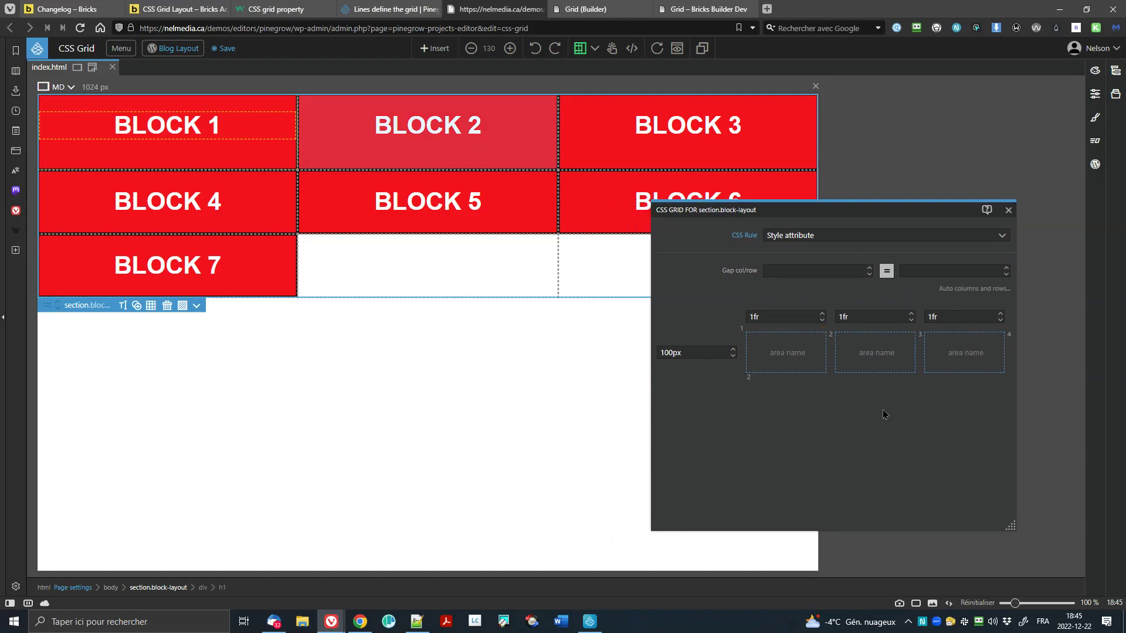
key(ctrl+s)
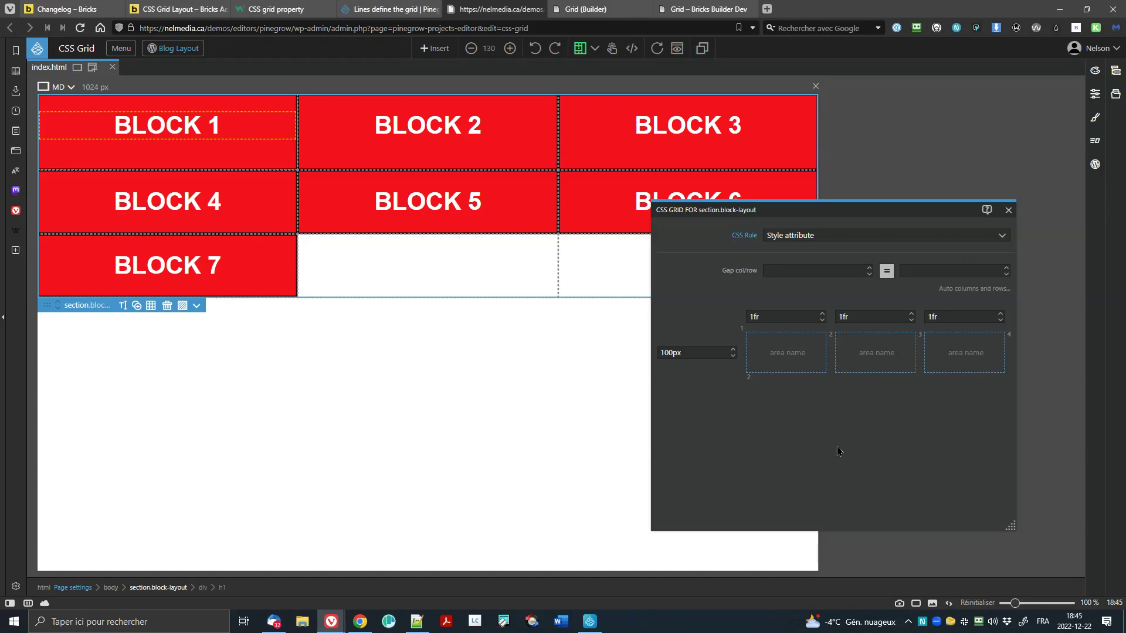
Step: Set the grid row's height to auto so that it follows the content size
drag(795, 210, 736, 232)
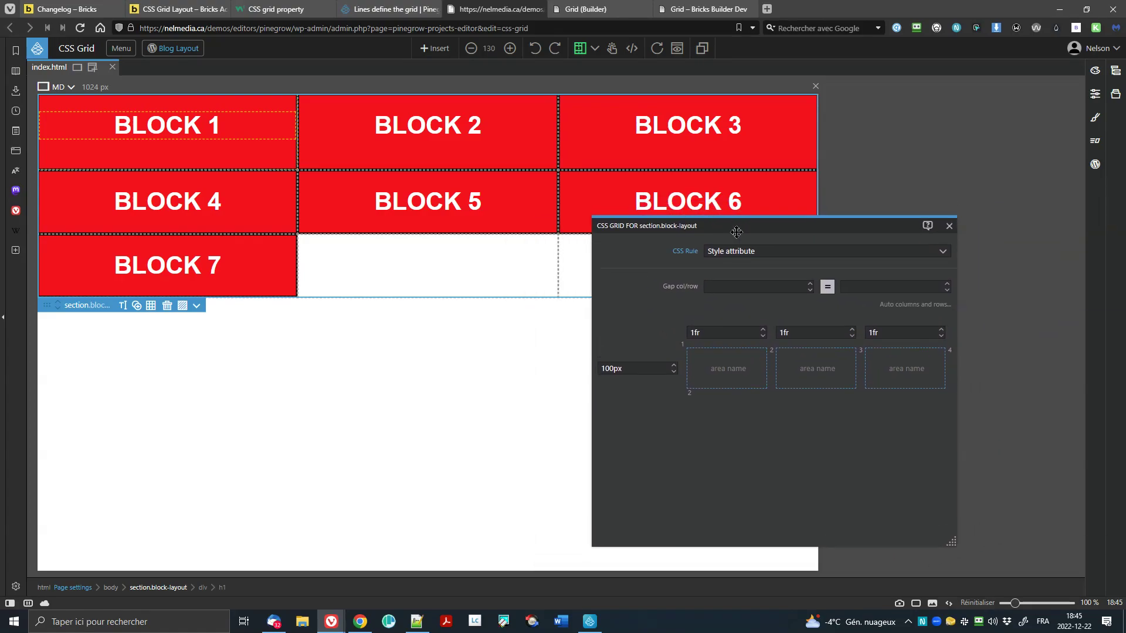
click(615, 369)
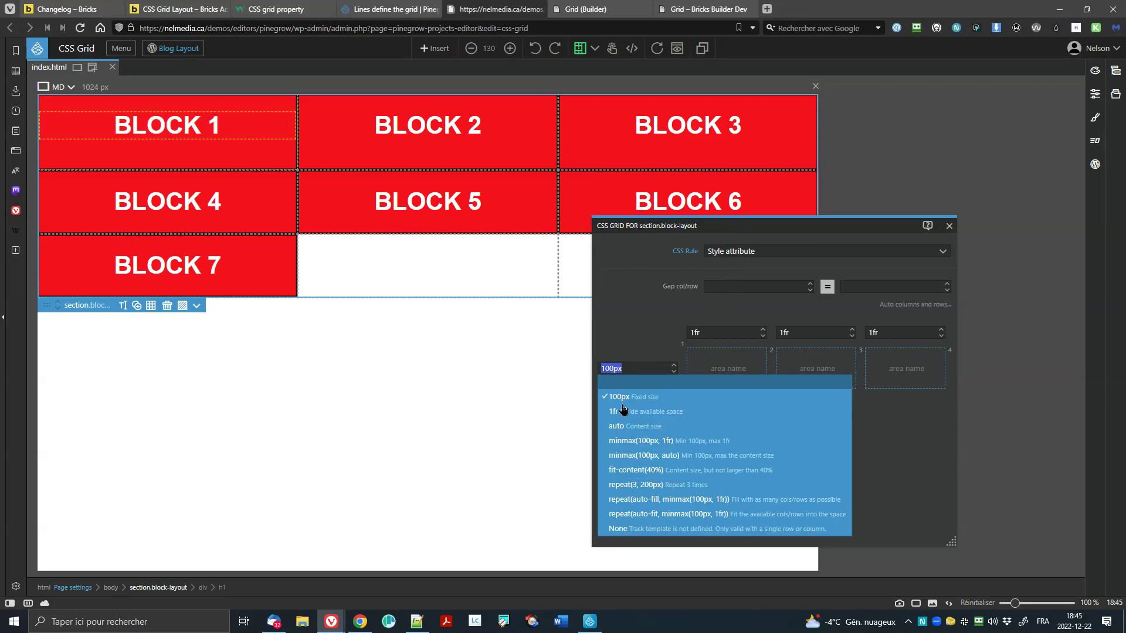
click(616, 426)
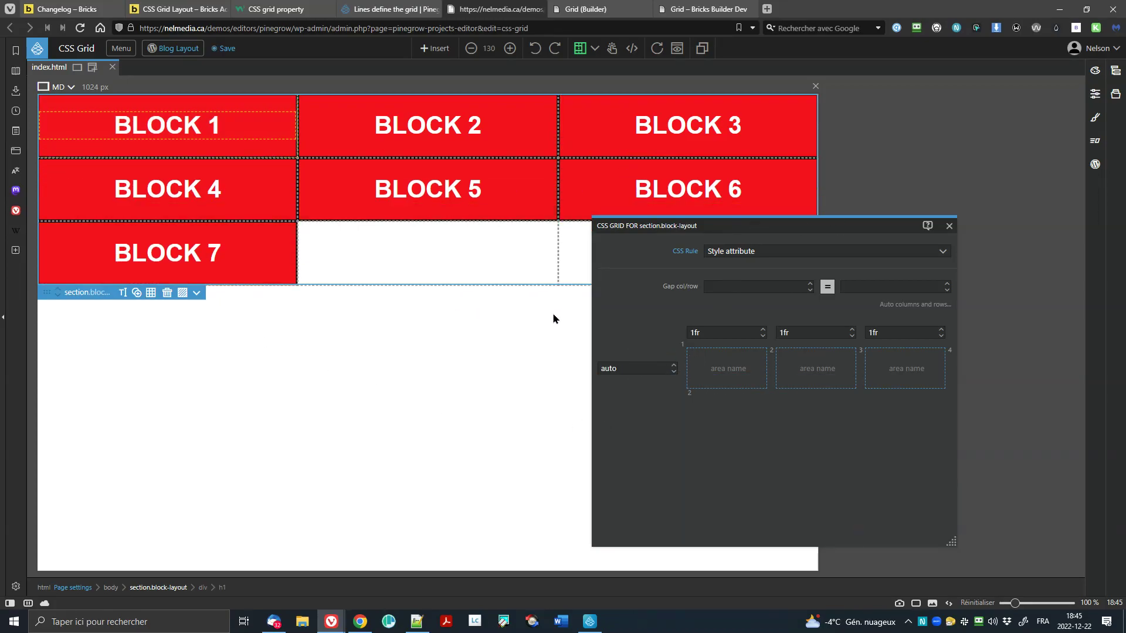
Step: Set the first column's width to 2fr and move the CSS grid dialog below the second row of blocks
drag(743, 226, 726, 226)
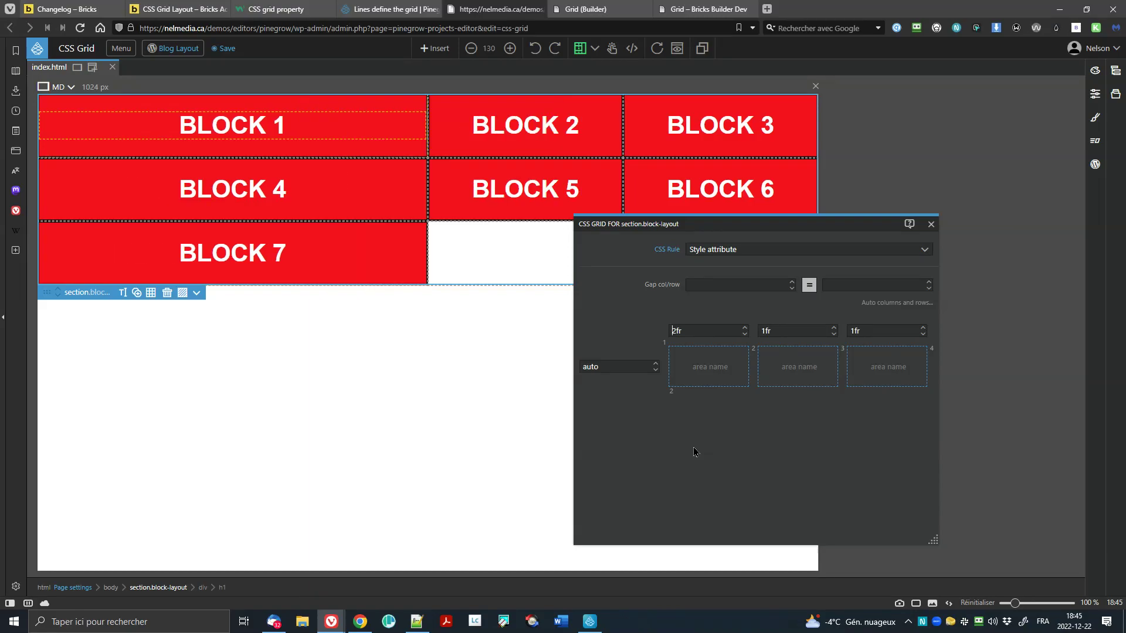
mouse_move(853, 317)
drag(827, 230, 818, 271)
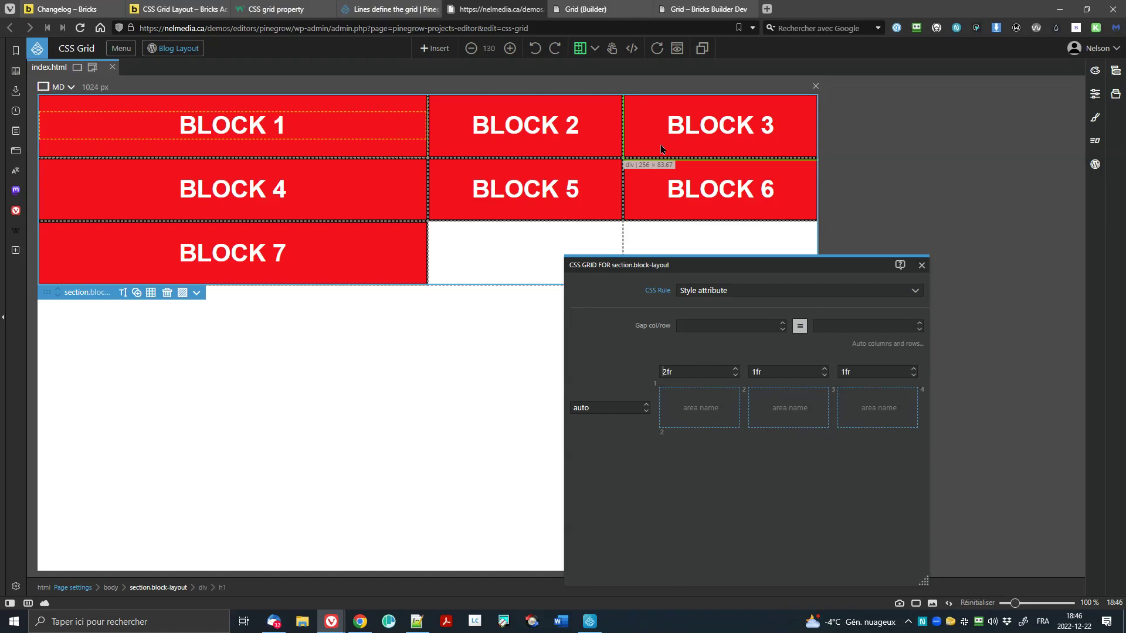
mouse_move(671, 375)
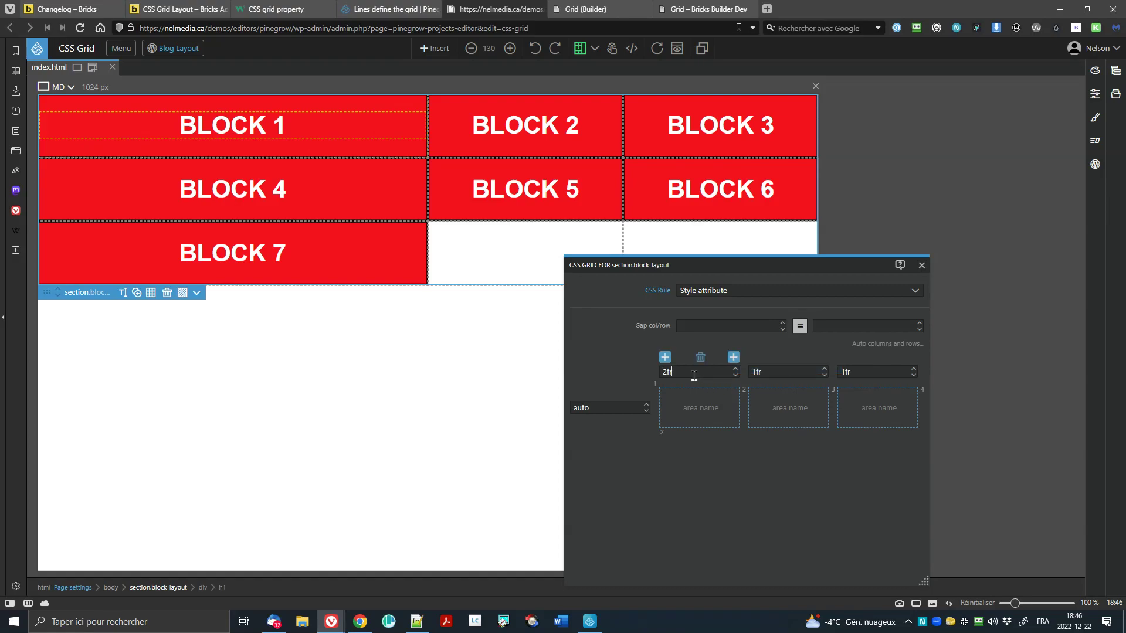
Step: Try increasing the first column's width stepwise up to 6fr, and bring it back to 2fr
key(Up)
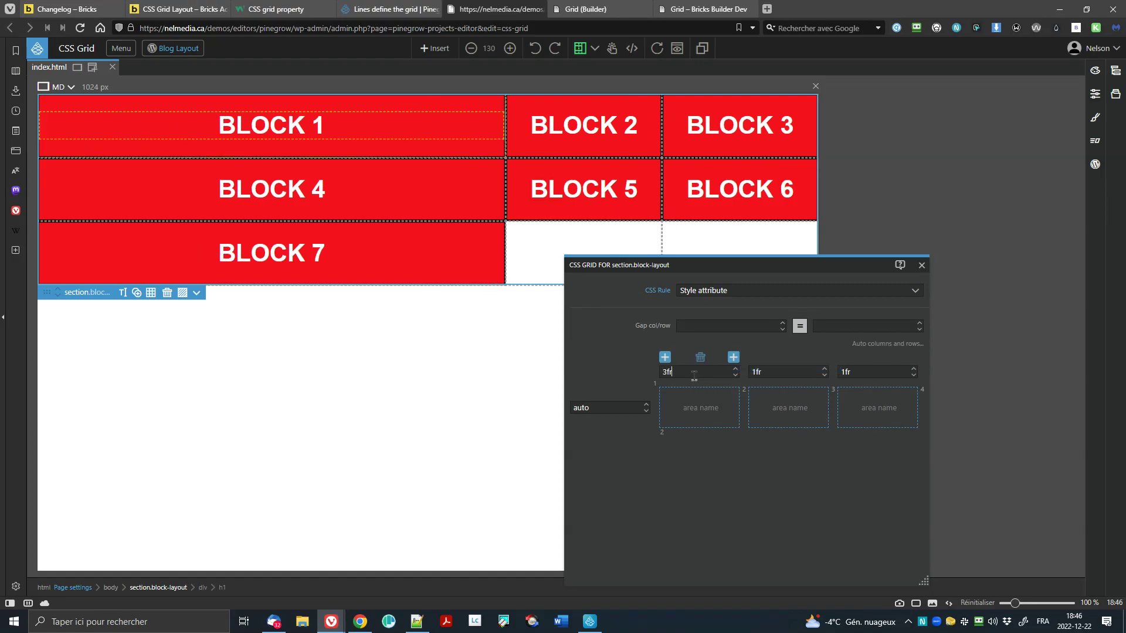
key(Up)
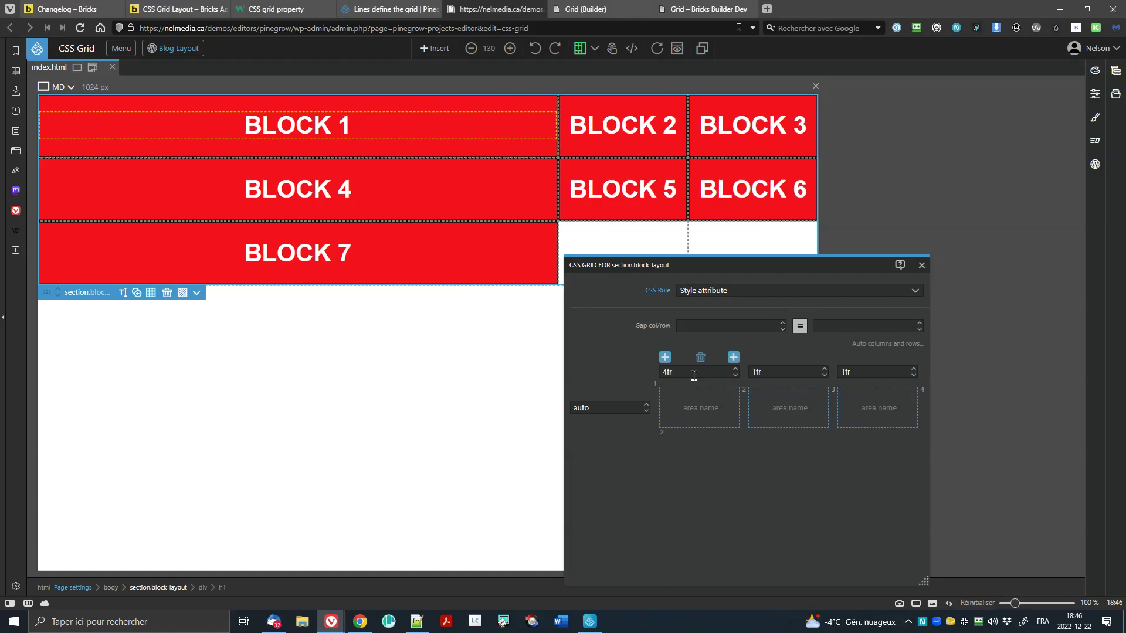
key(Up)
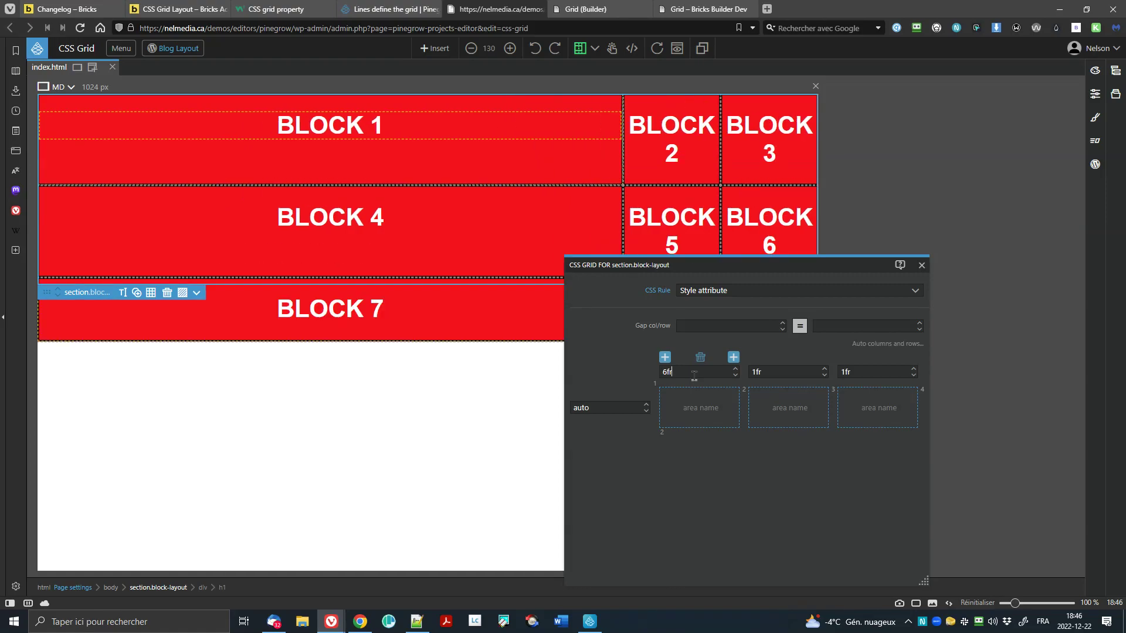
key(Down)
key(Down)
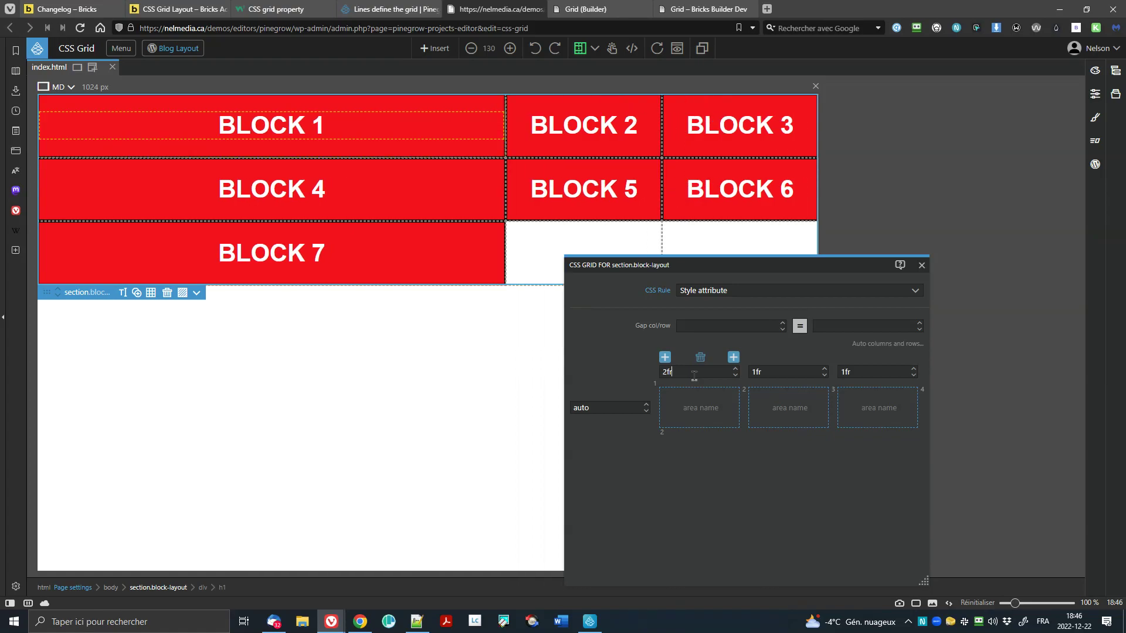
key(Down)
key(Up)
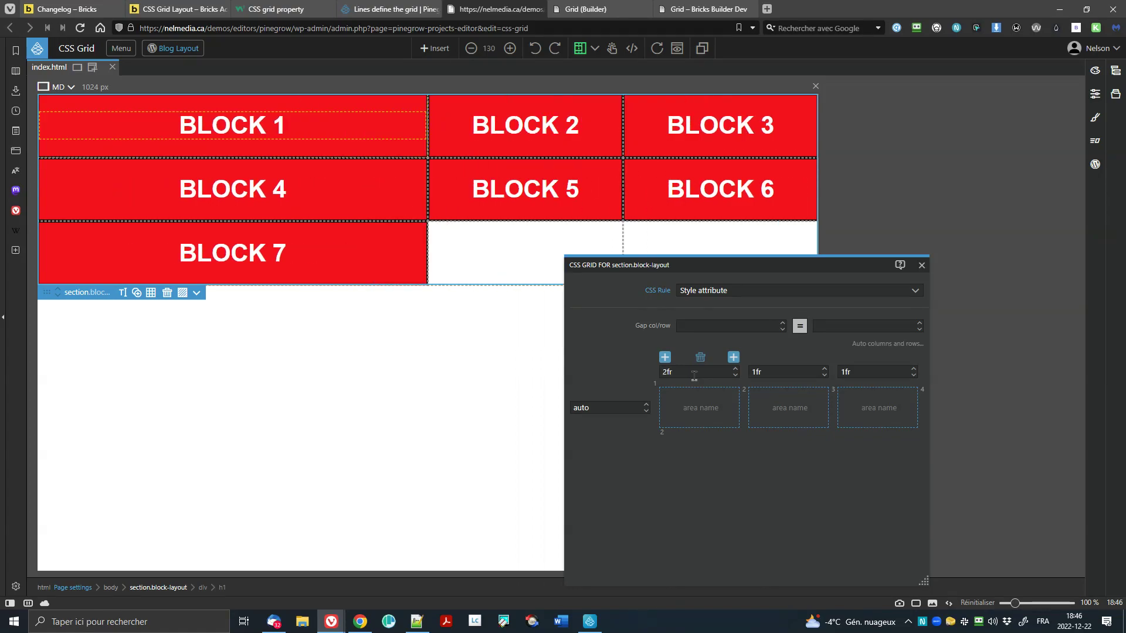
Step: Set the widths of the three grid columns to 3fr, 2fr and 2fr, and save the page
key(Tab)
key(Tab)
key(Up)
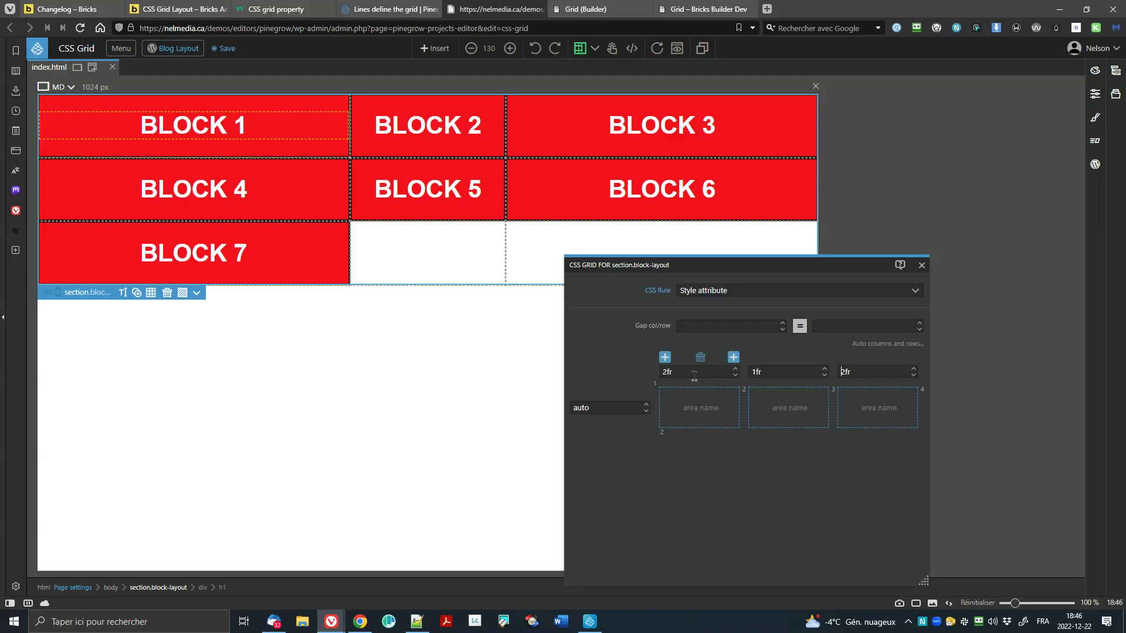
key(ctrl+s)
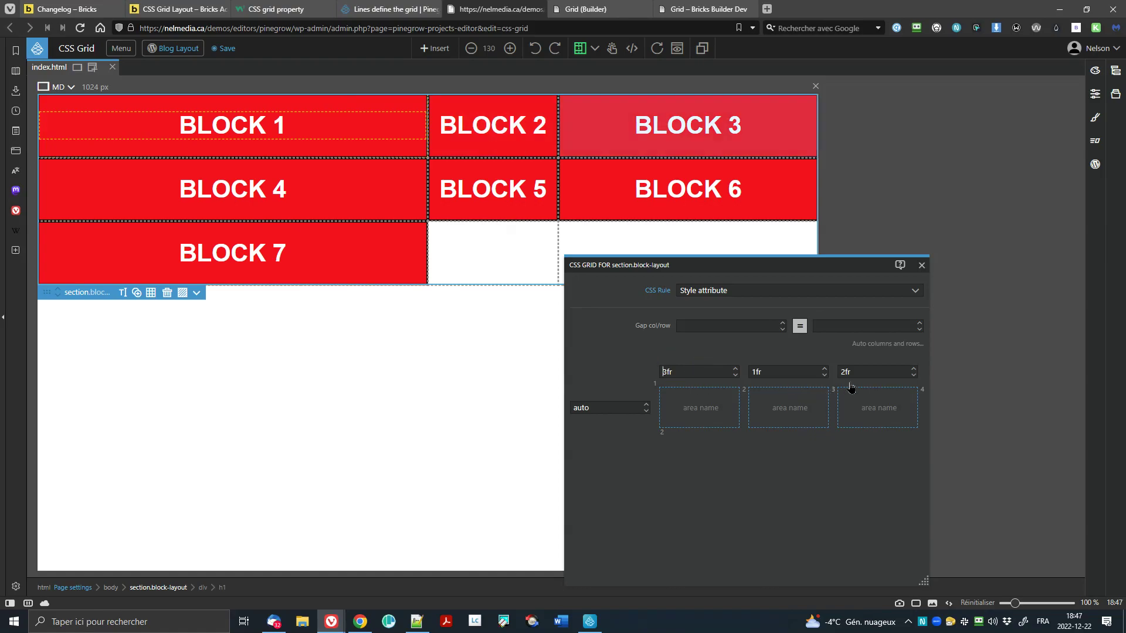
key(Up)
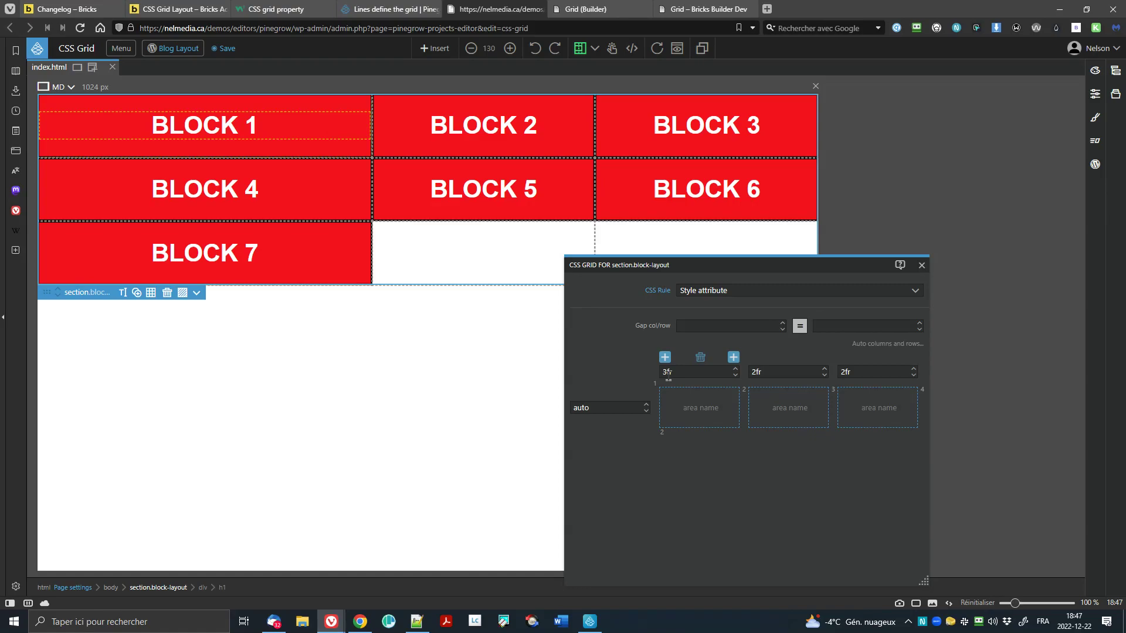
key(ctrl+s)
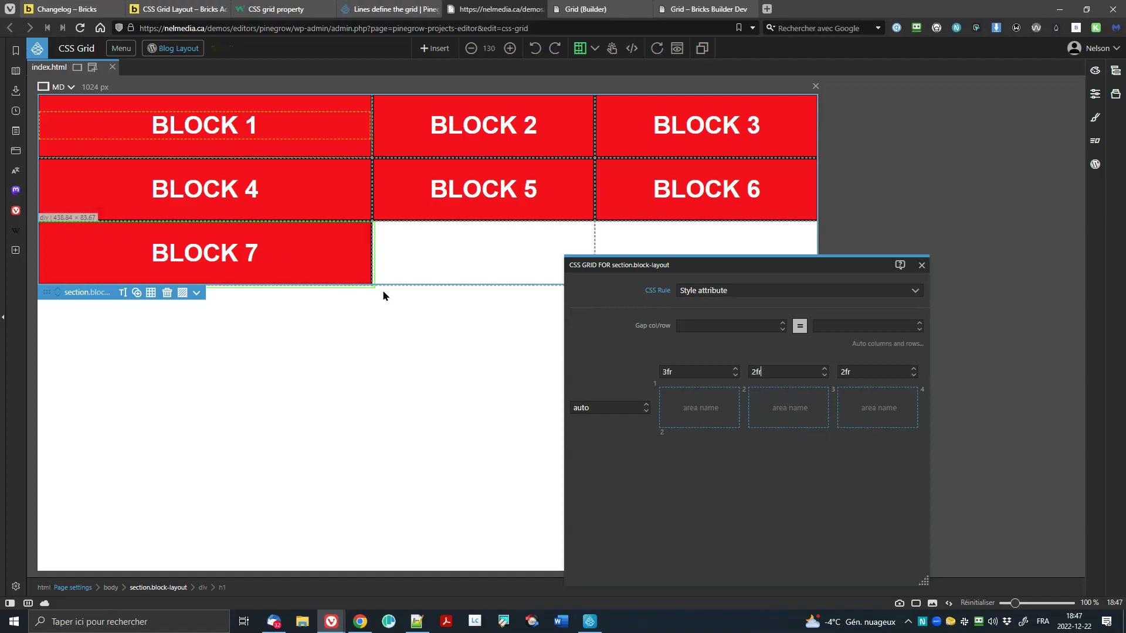
Step: Set the widths of the three grid columns to 4fr, 3fr and 3fr
click(695, 372)
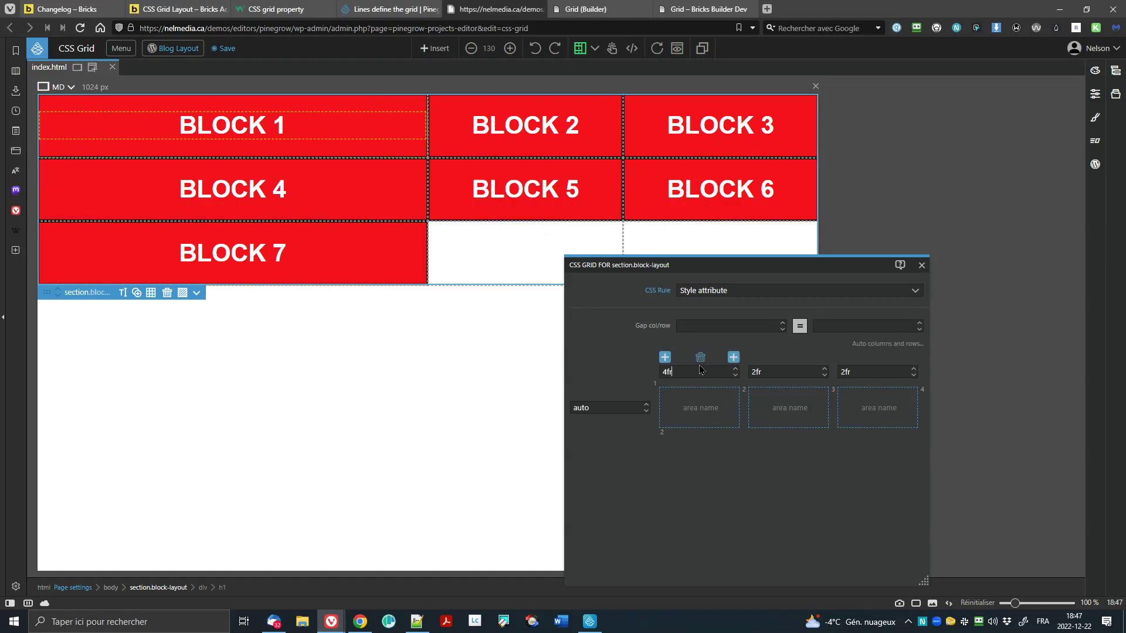
key(Down)
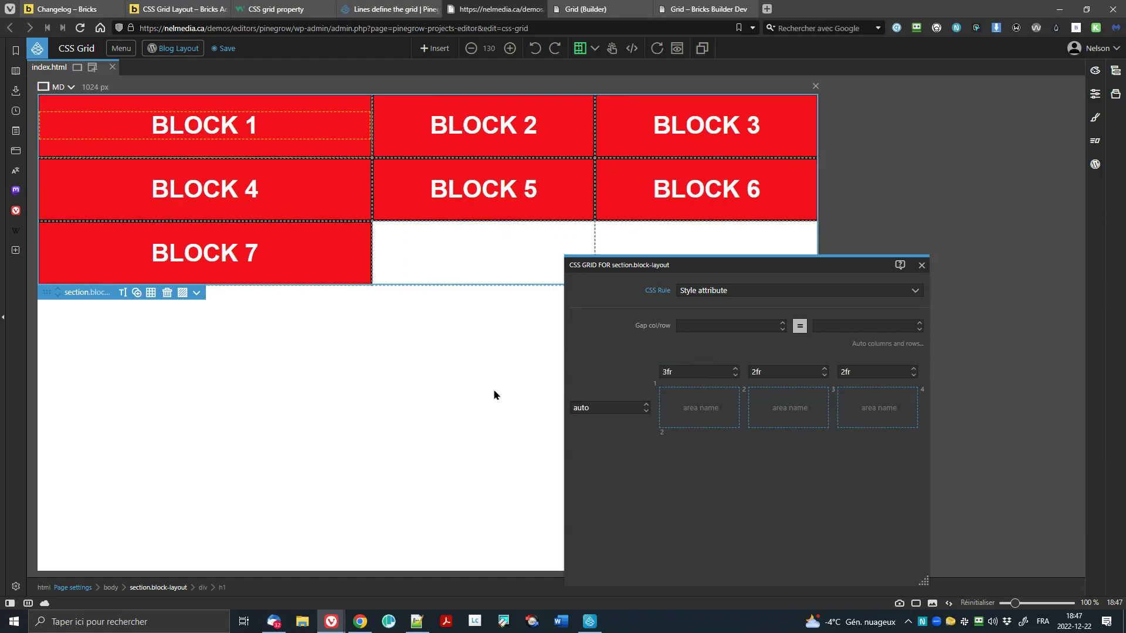
key(Up)
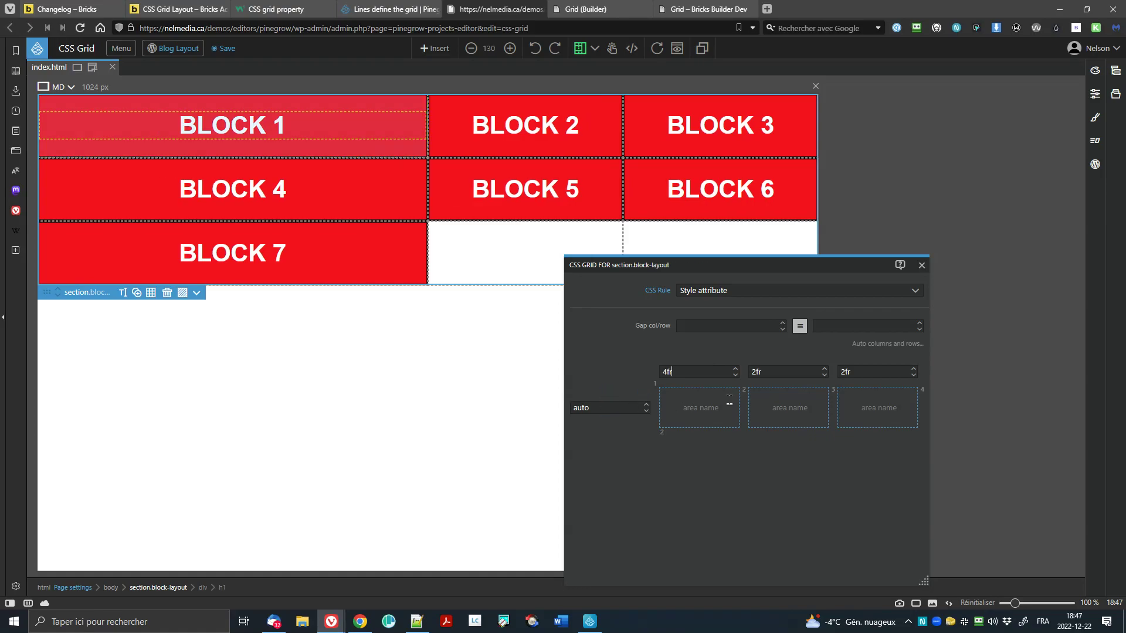
click(766, 373)
key(Up)
click(867, 376)
key(Up)
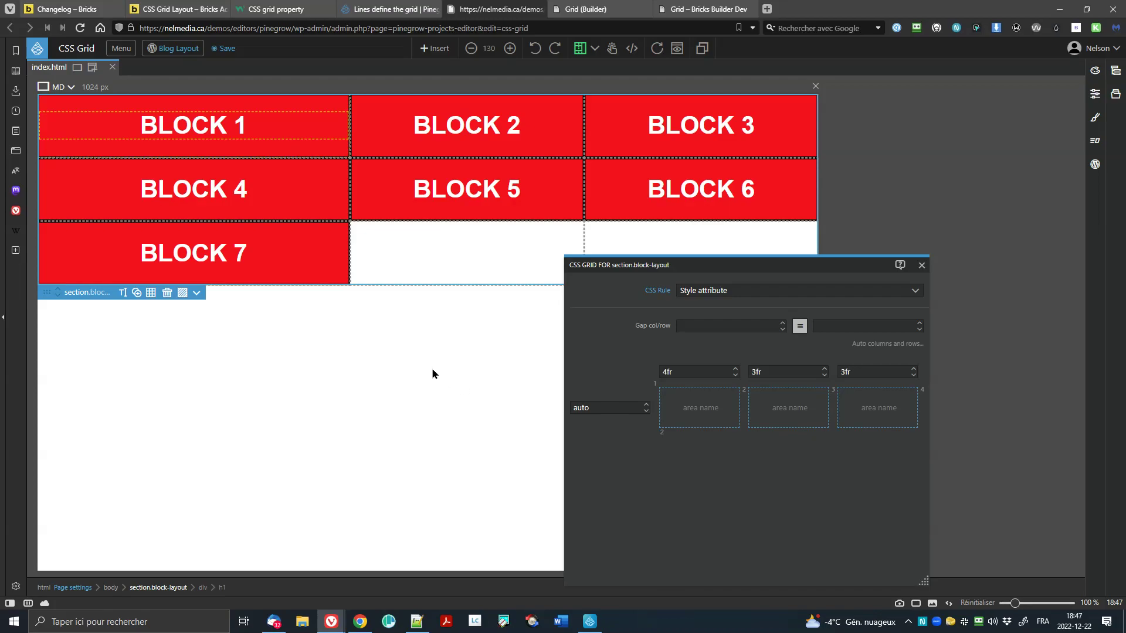
Step: Raise the first column's width to 7fr, try 4fr on the second column before restoring it to 3fr, and save the page
click(695, 372)
key(Up)
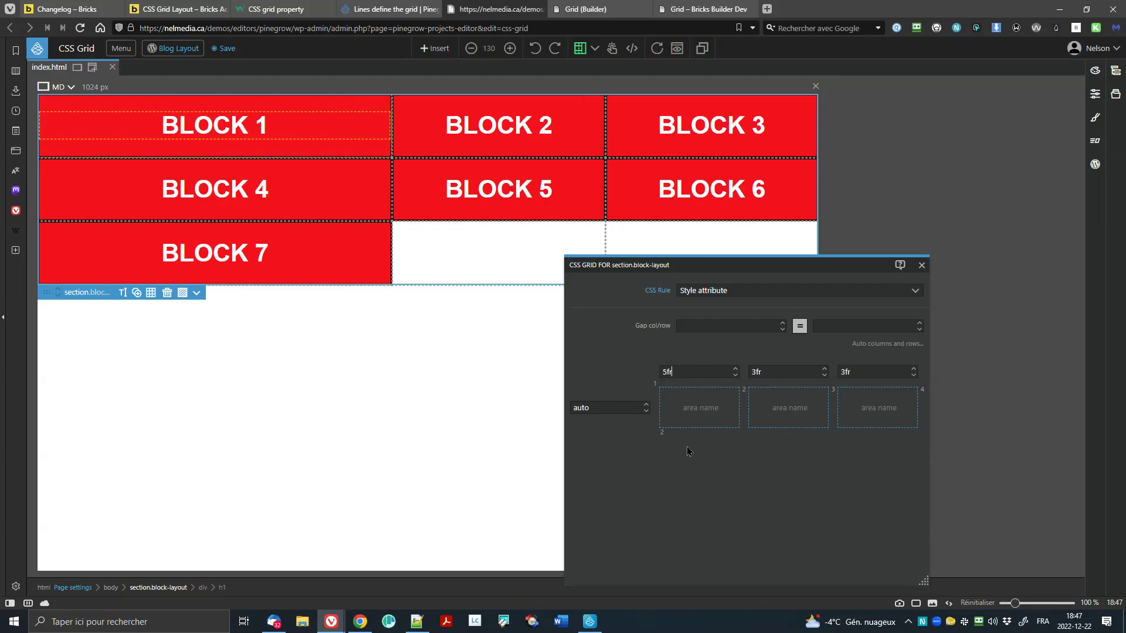
key(Up)
key(Up)
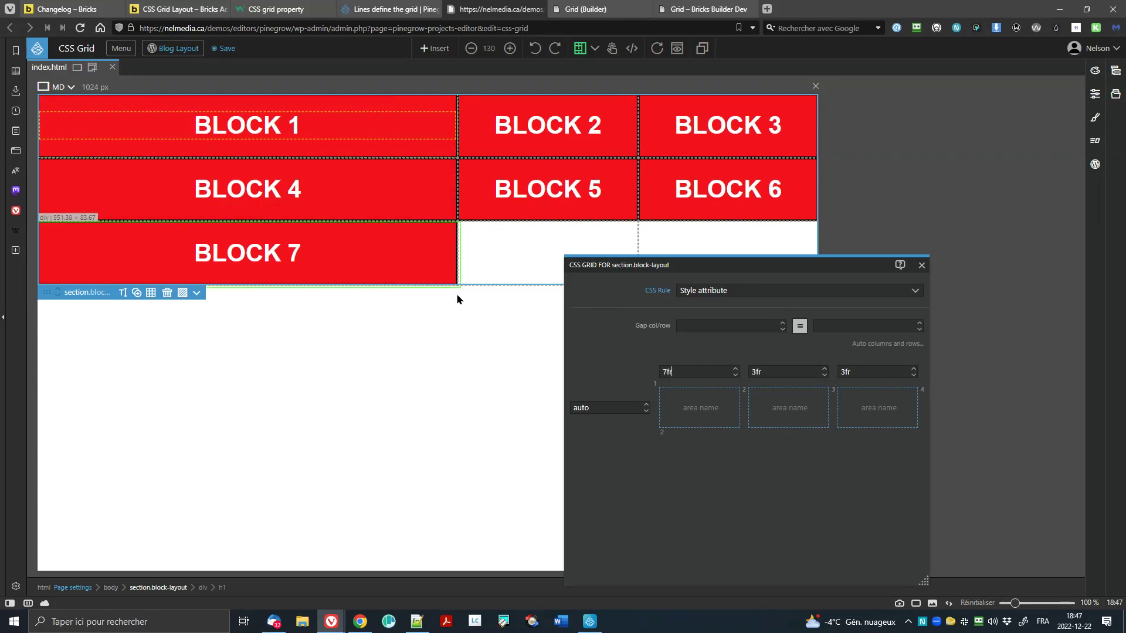
click(777, 372)
key(Up)
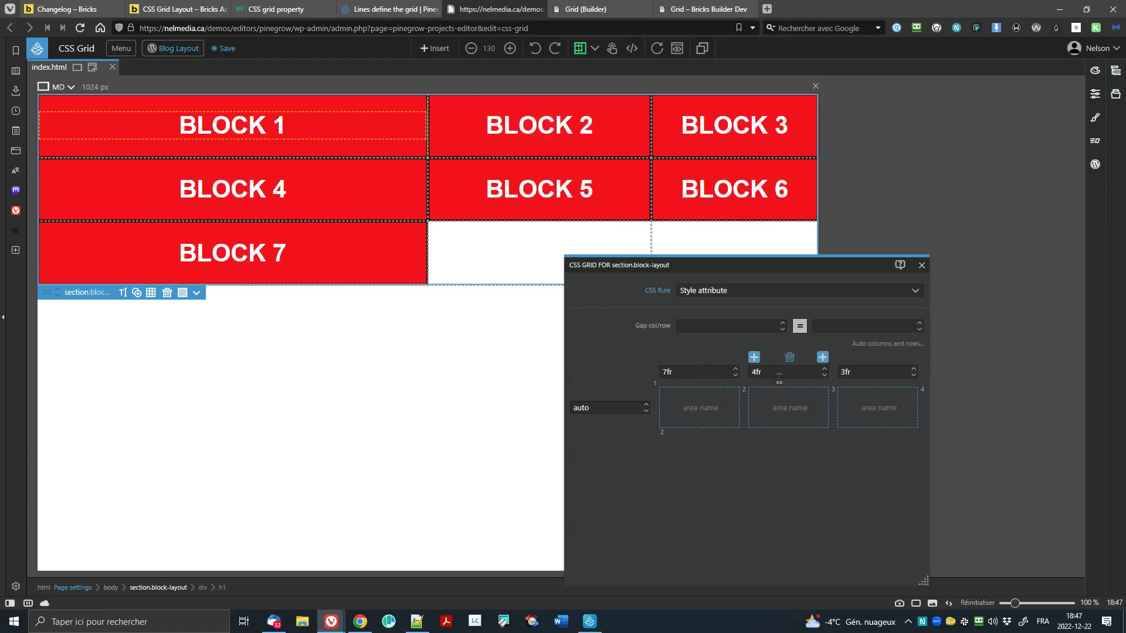
key(Down)
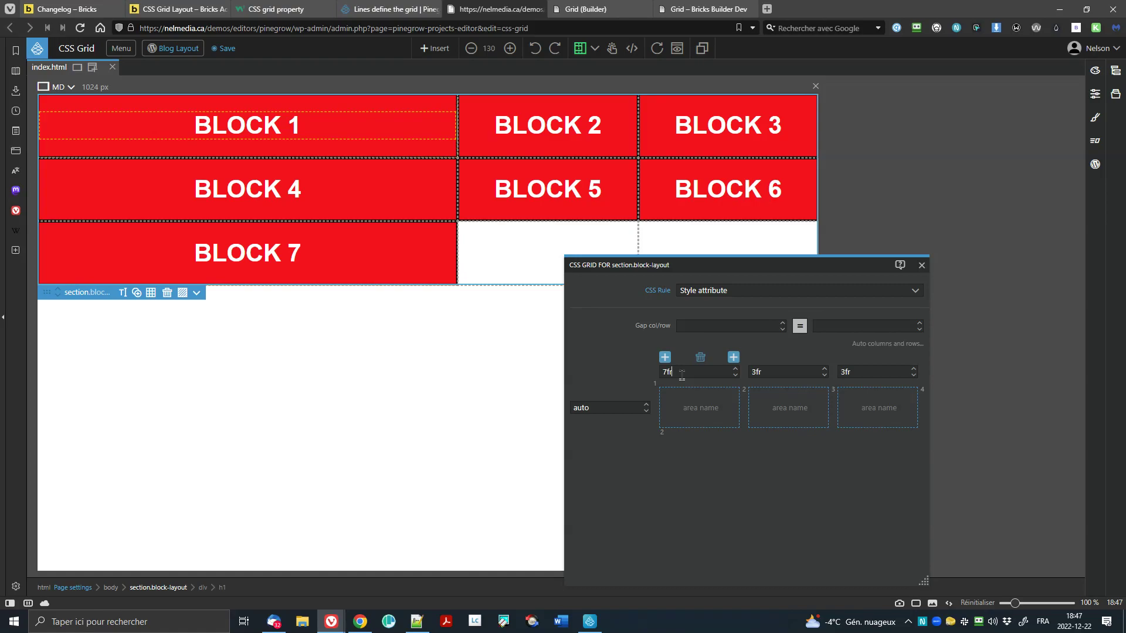
key(ctrl+s)
Step: Step the first column's width down and up around 4fr, and leave it at 3fr
key(Down)
key(Down)
key(Down)
key(Down)
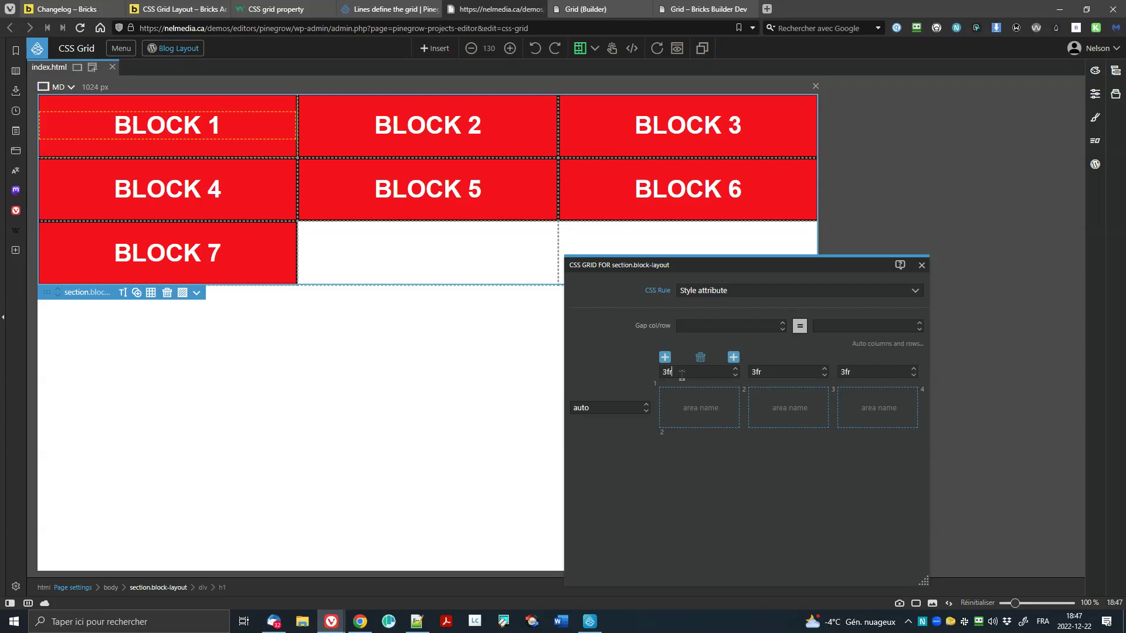
key(Up)
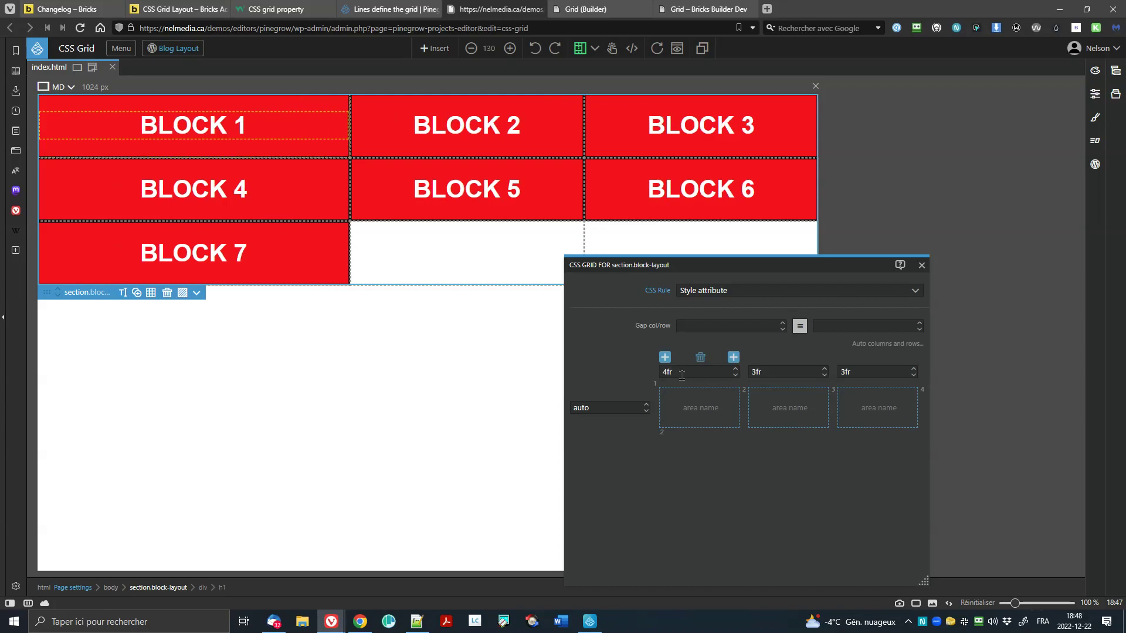
key(Down)
key(Down)
key(Up)
Step: Set the widths of the second and third columns to 1fr each, and save the page
key(Tab)
key(Down)
key(Tab)
key(Down)
key(Down)
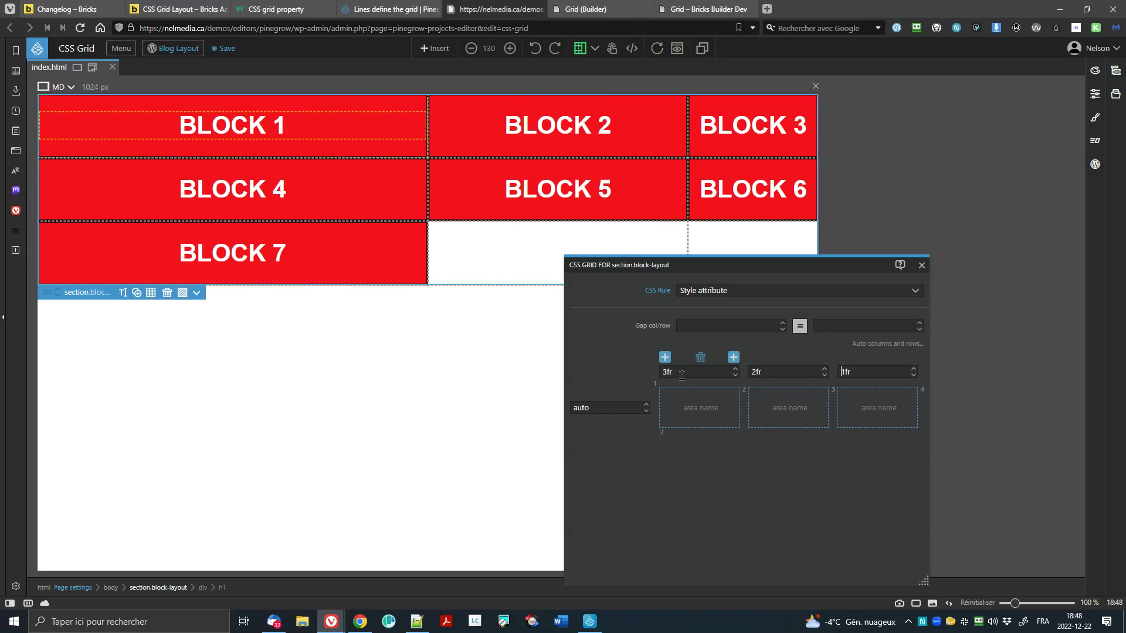
key(shift+Tab)
key(Down)
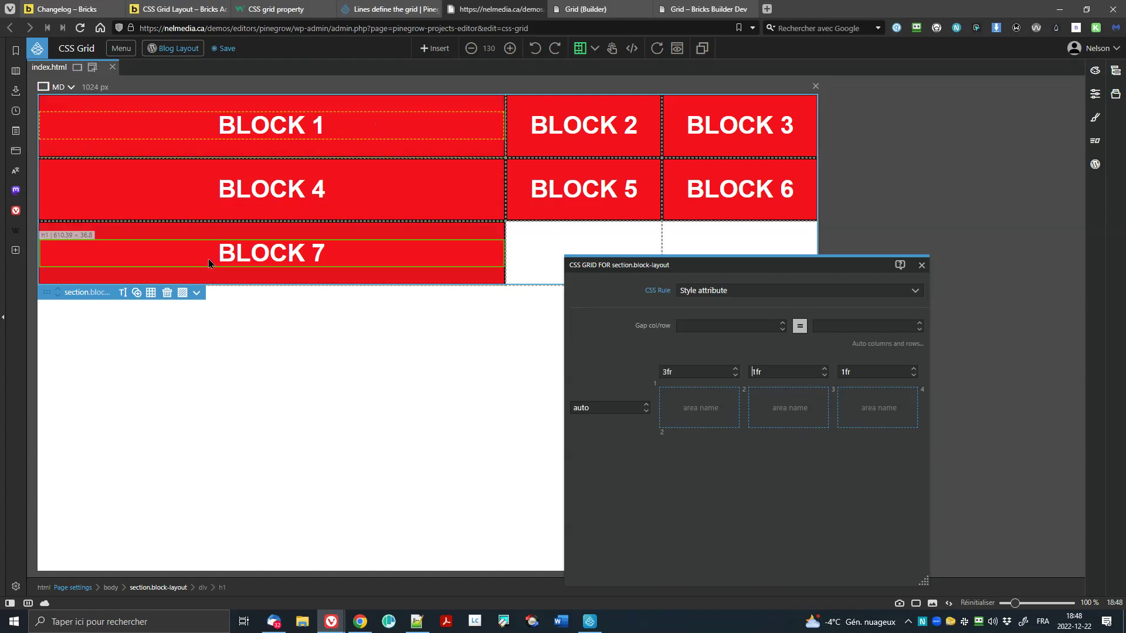
key(ctrl+s)
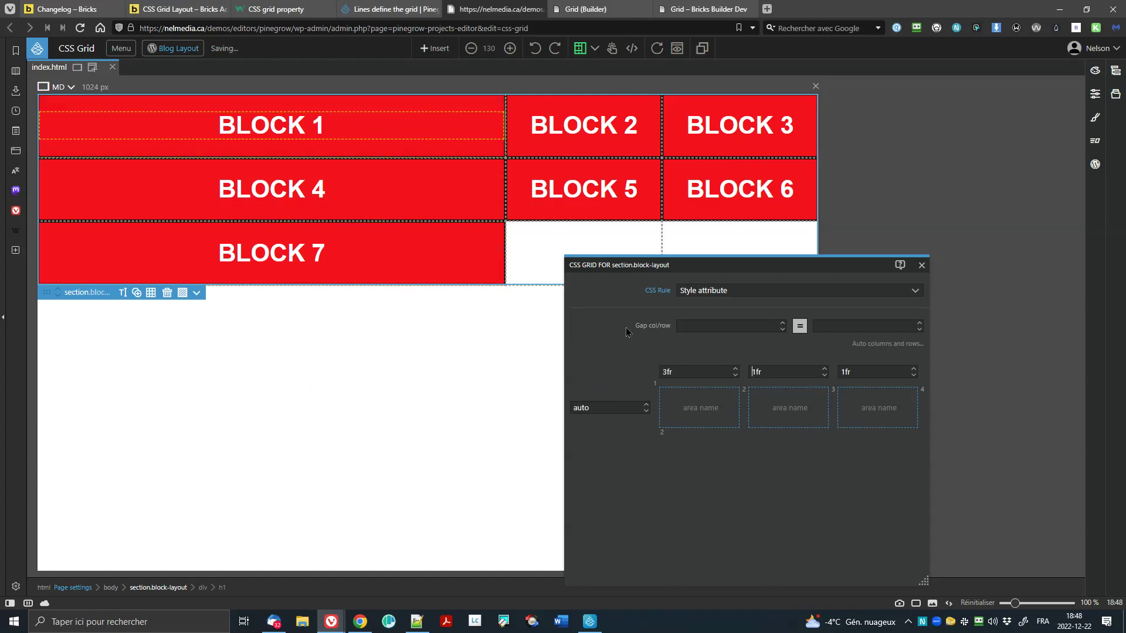
Step: Stretch Block 1 down to span all three grid rows, then show its style rules and save the page
drag(679, 264, 820, 287)
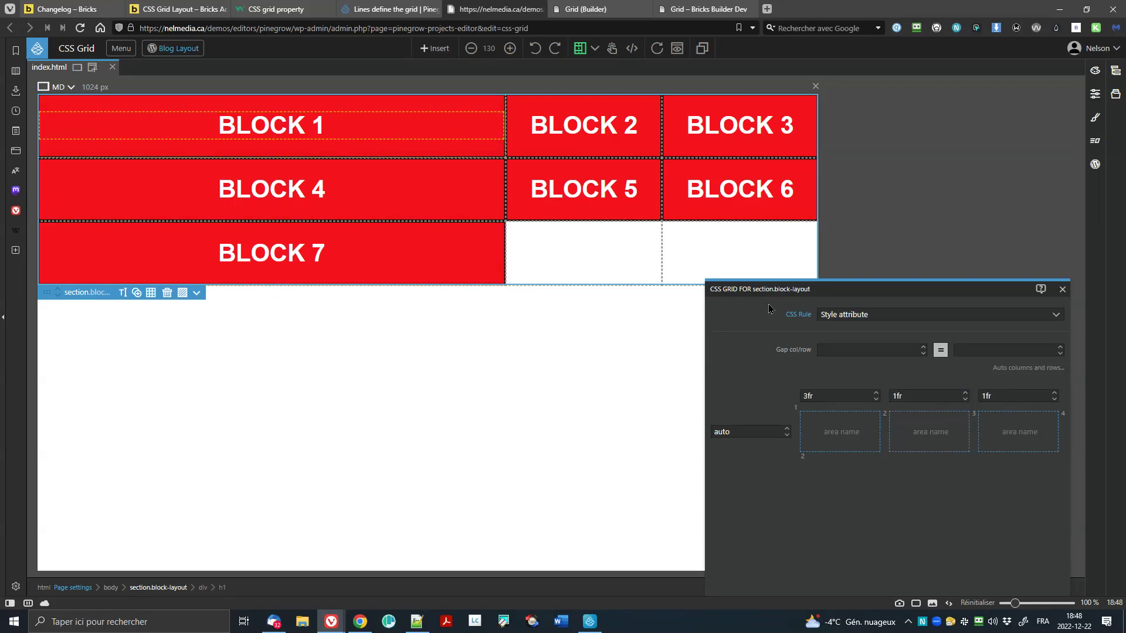
drag(785, 293, 564, 198)
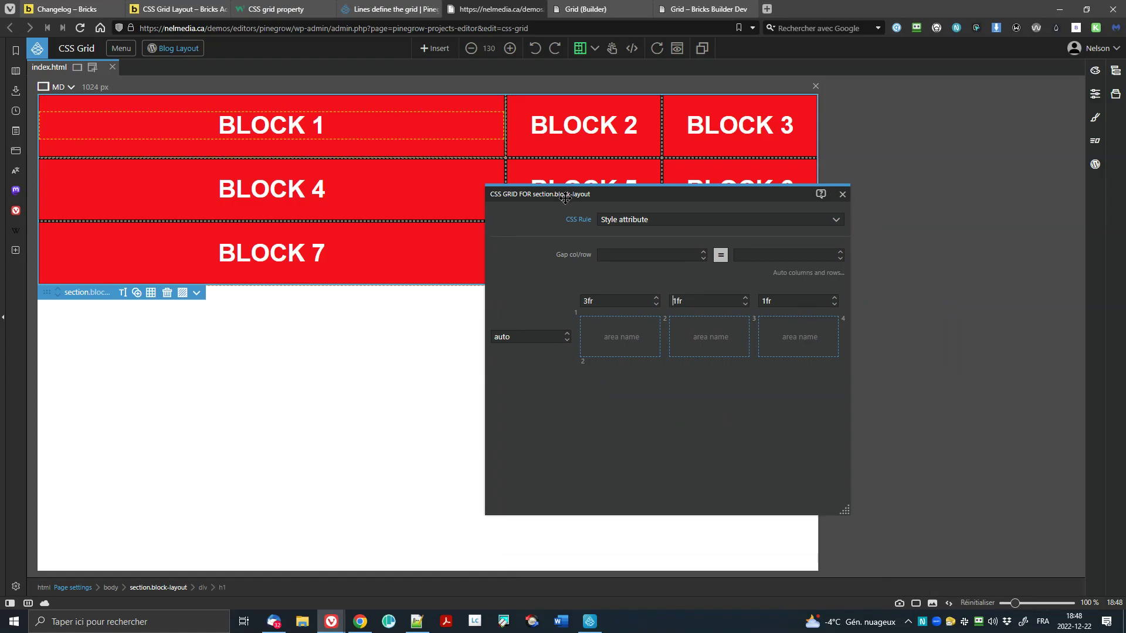
click(413, 152)
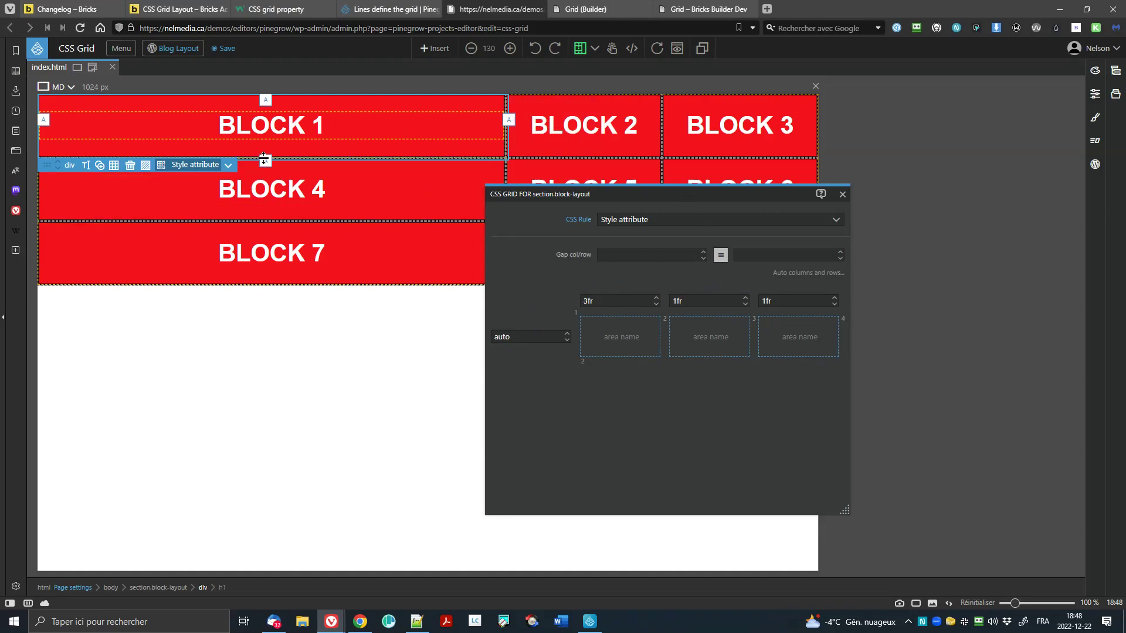
drag(264, 159, 271, 255)
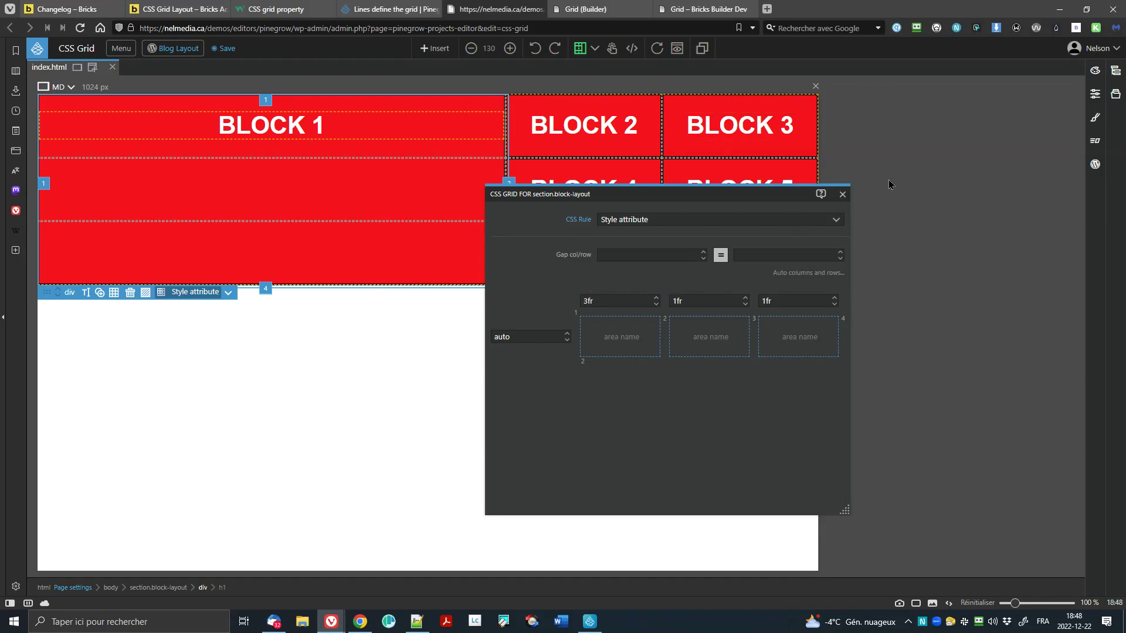
click(1094, 118)
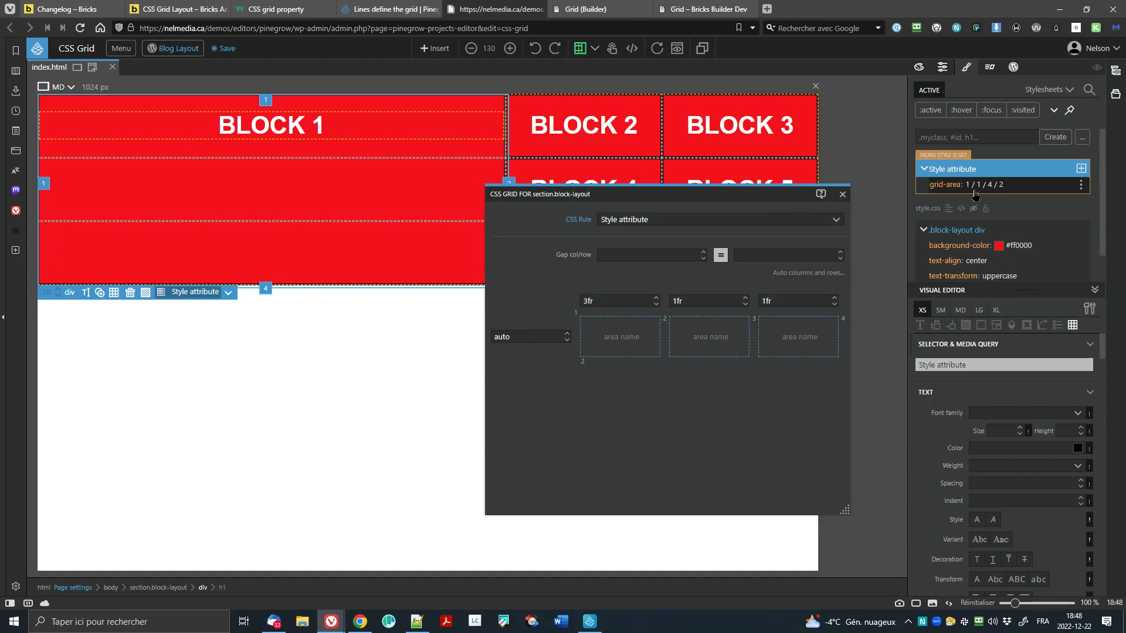
key(ctrl+s)
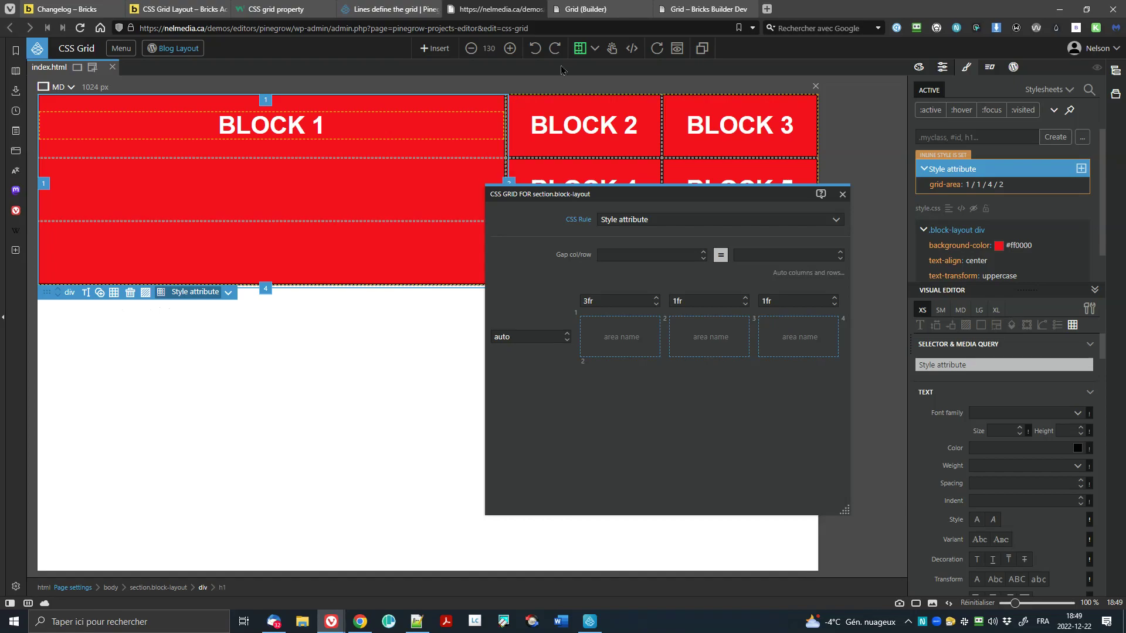
Step: Turn off the display helpers and close the CSS grid dialog
click(583, 50)
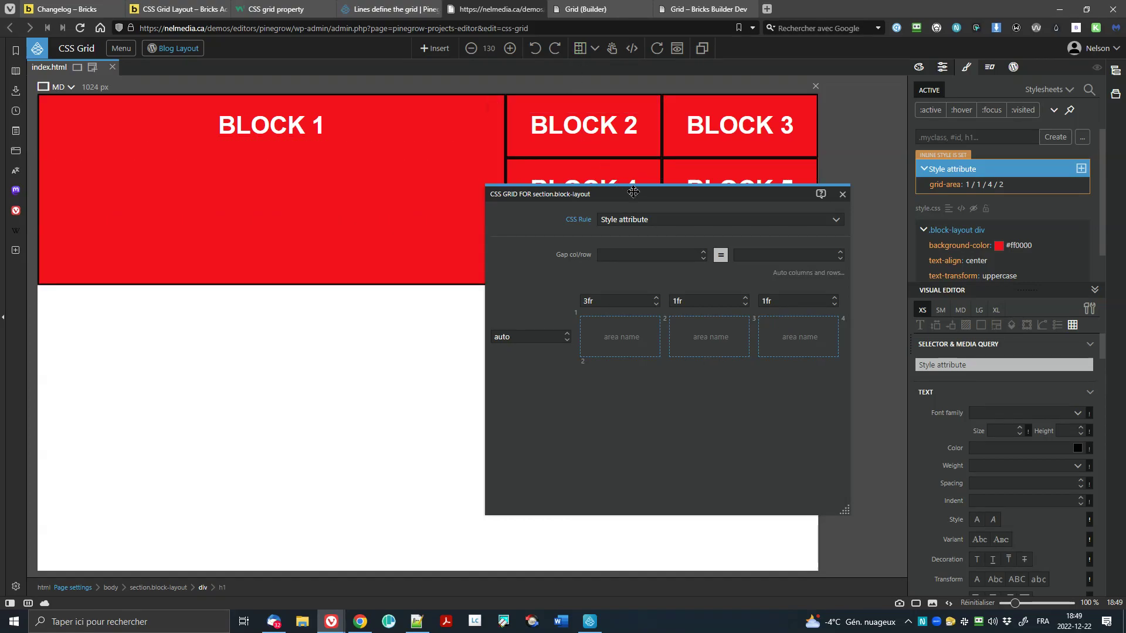
click(845, 196)
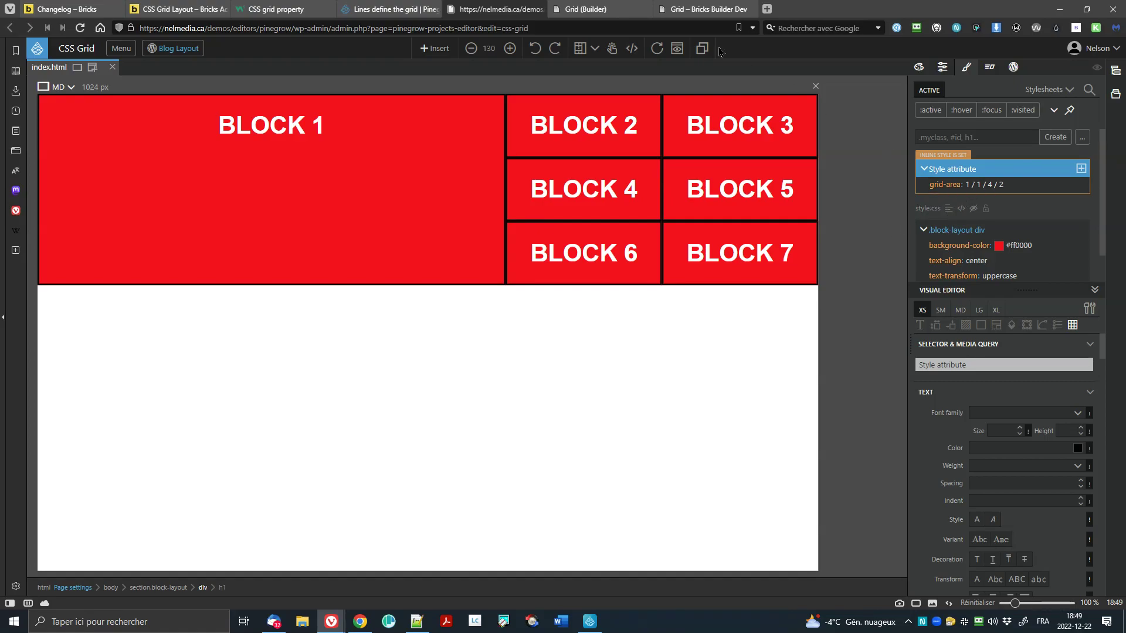
Step: Switch to the W3Schools CSS reference and read the definition and example of the grid-area property
click(258, 4)
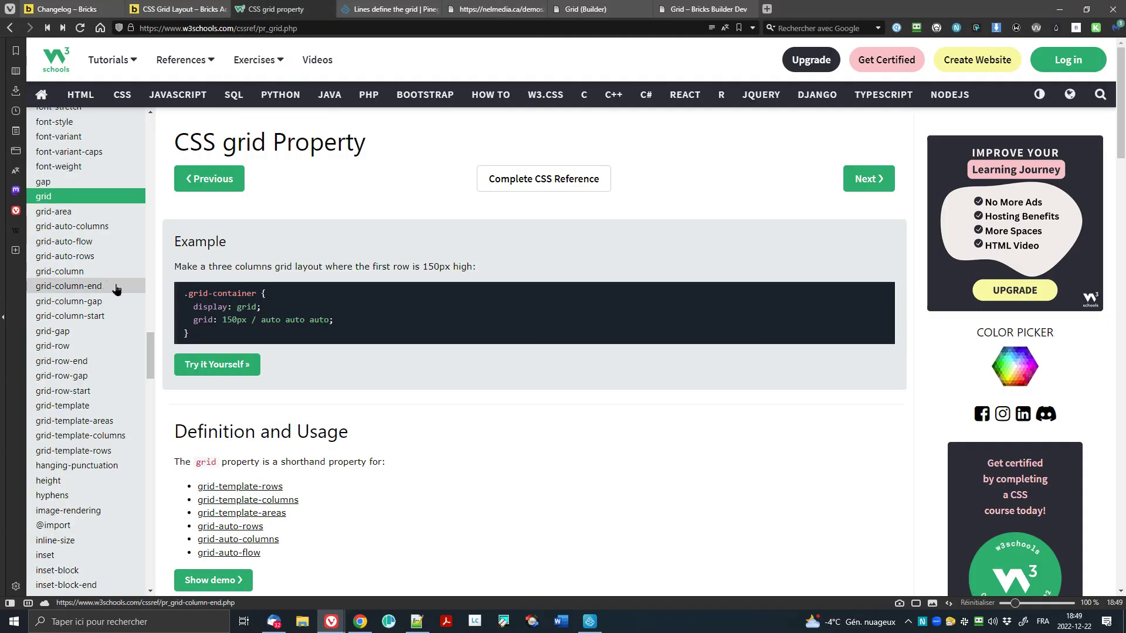
click(77, 213)
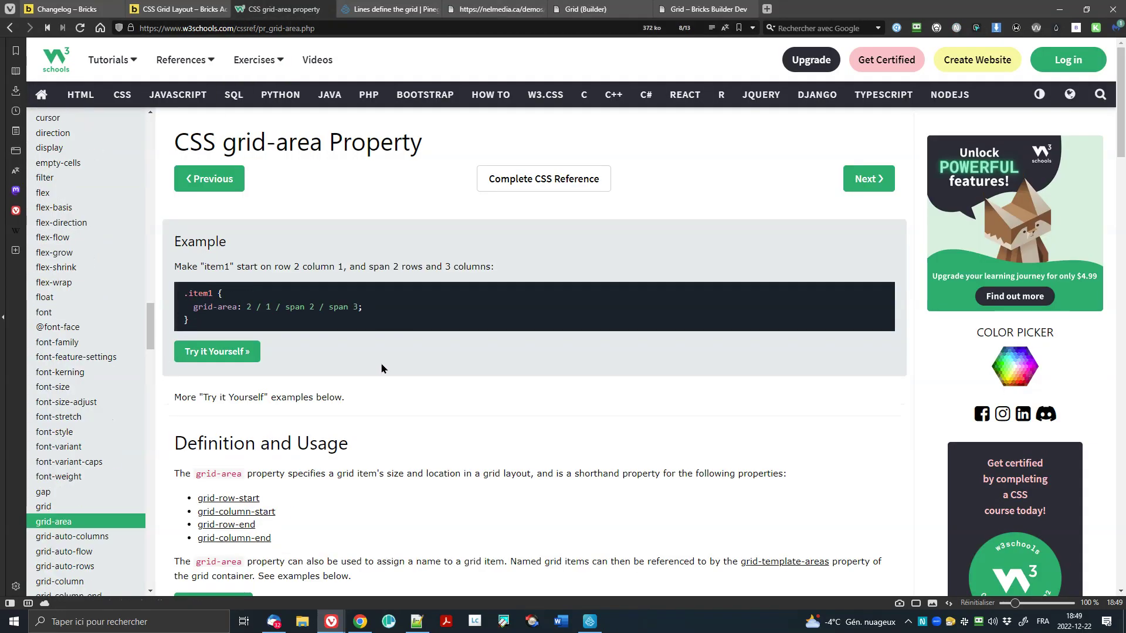
scroll(375, 398, down, 3)
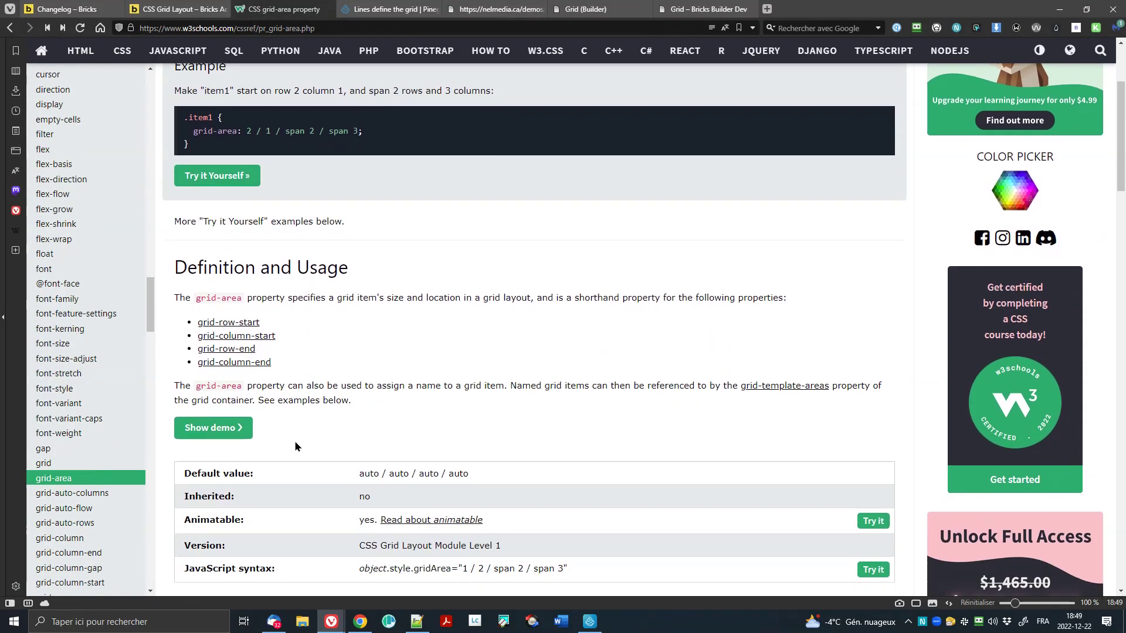
scroll(299, 444, down, 1)
scroll(303, 436, up, 4)
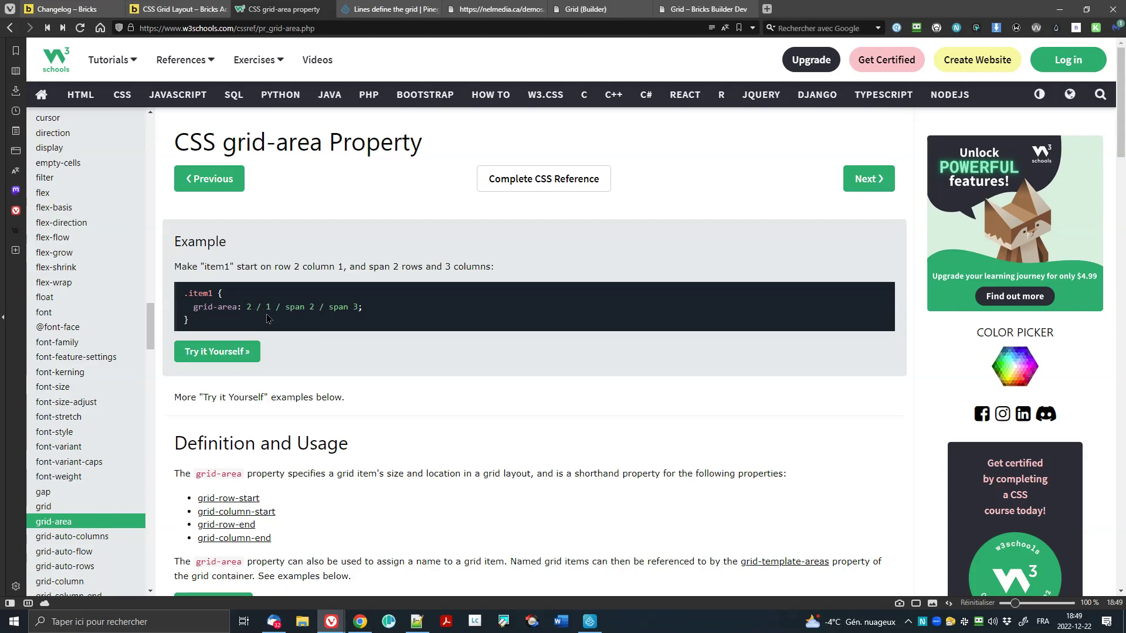
click(391, 9)
click(285, 9)
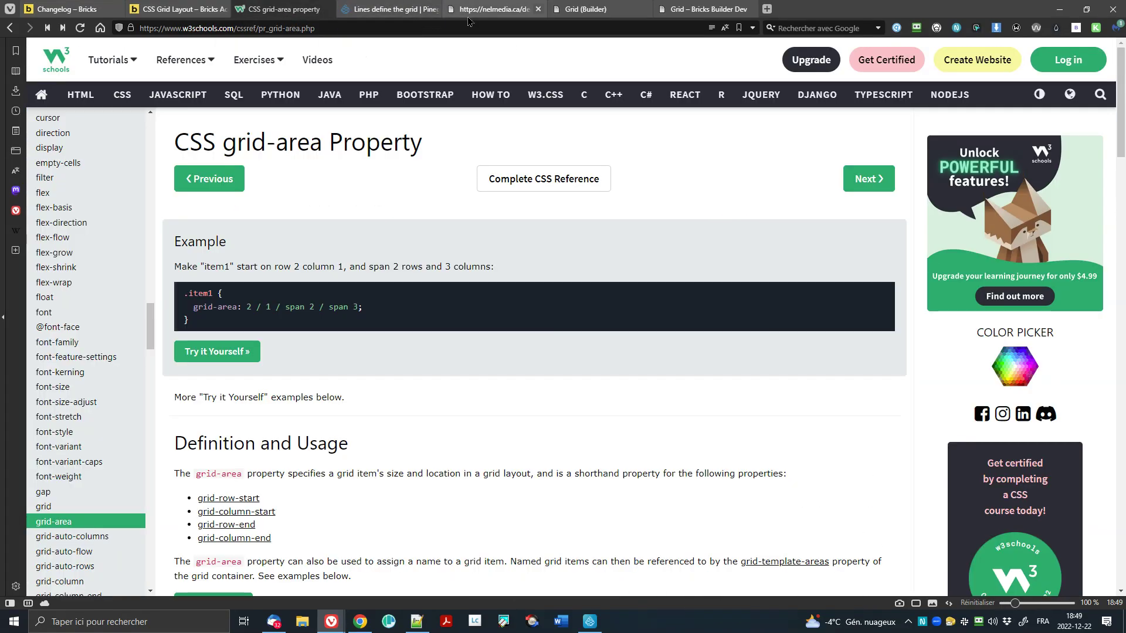
Step: Return to the Pinegrow page, turn on the display helpers, and open the CSS grid dialog for section.block-layout
click(497, 9)
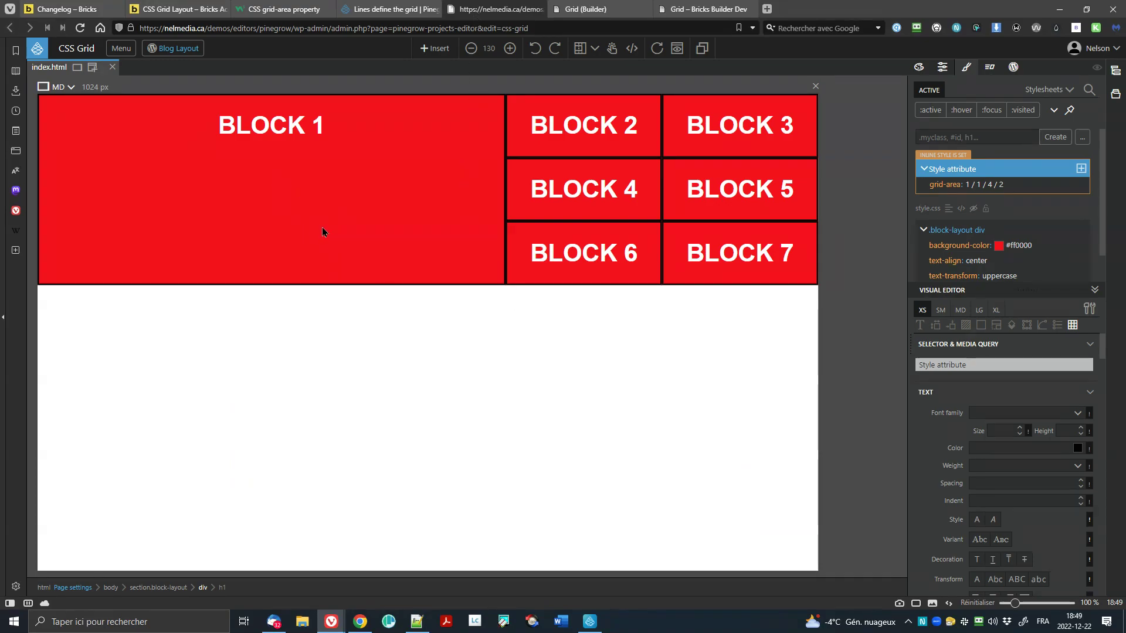
click(578, 49)
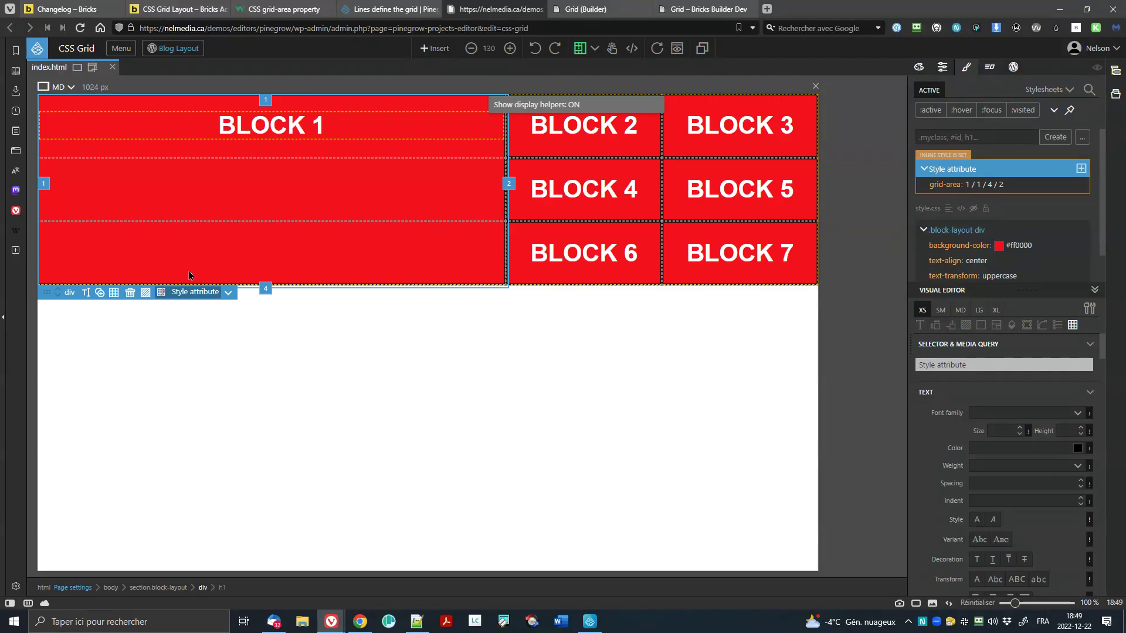
click(115, 292)
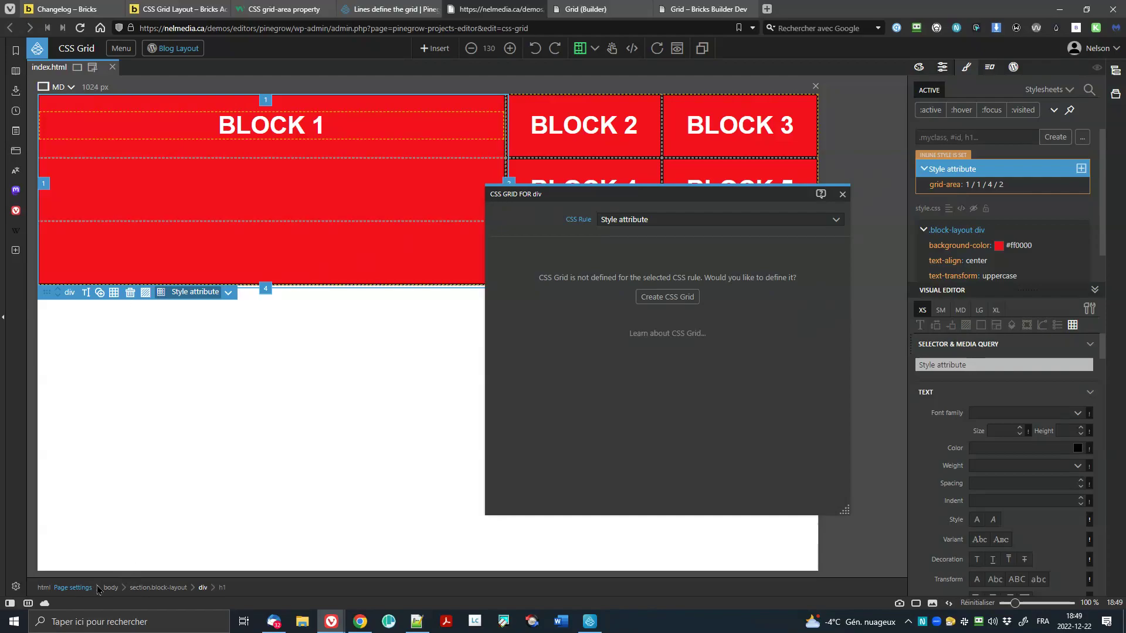
click(156, 588)
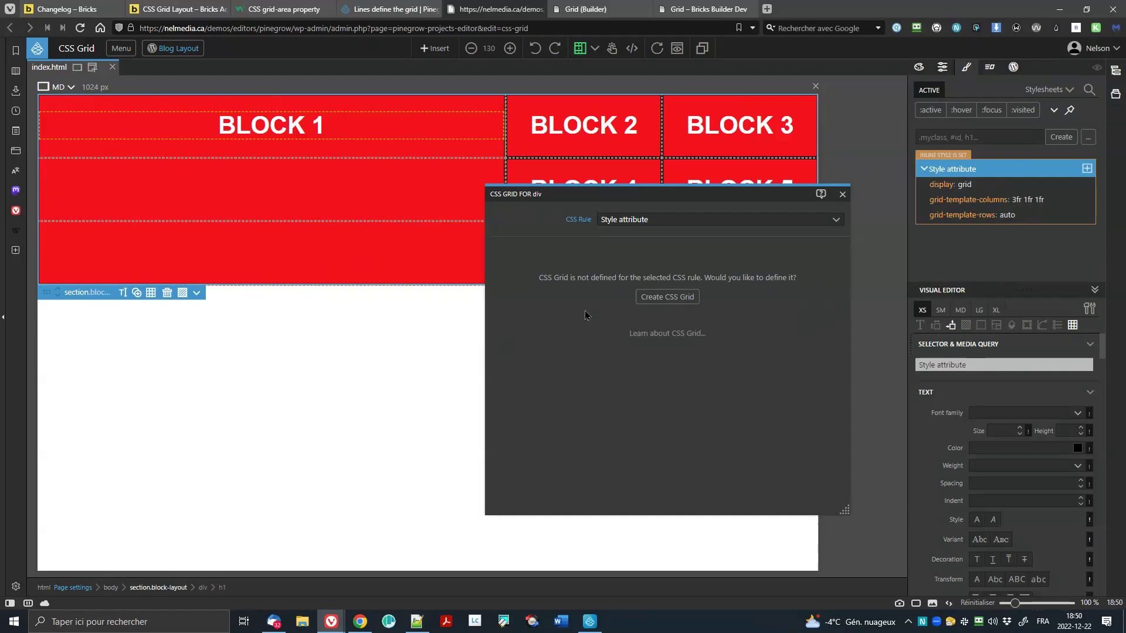
click(843, 194)
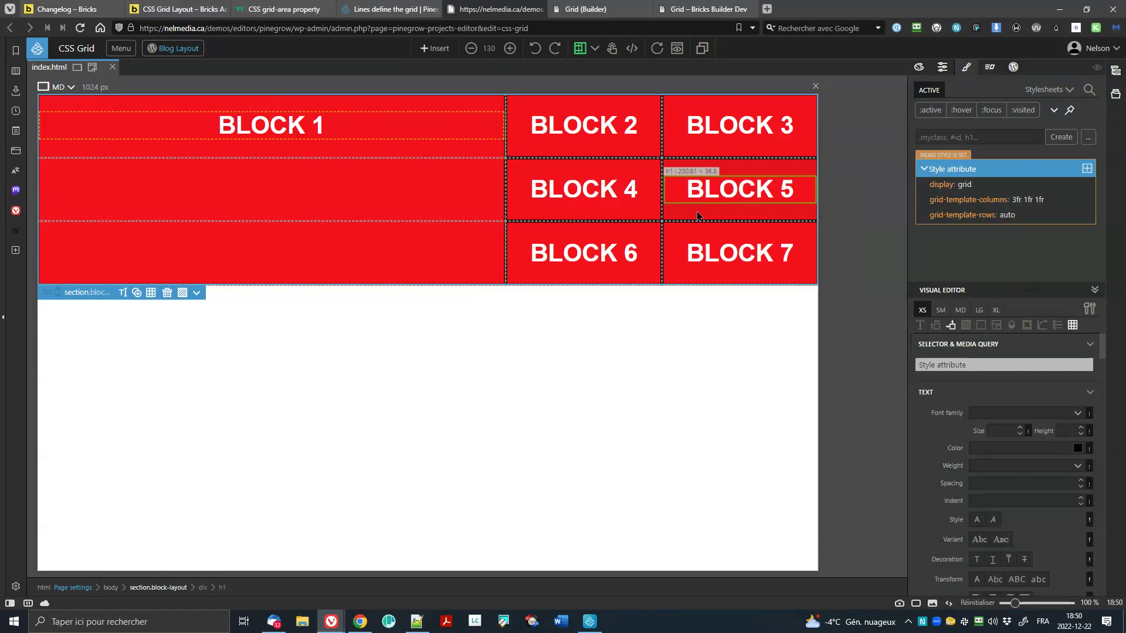
click(150, 293)
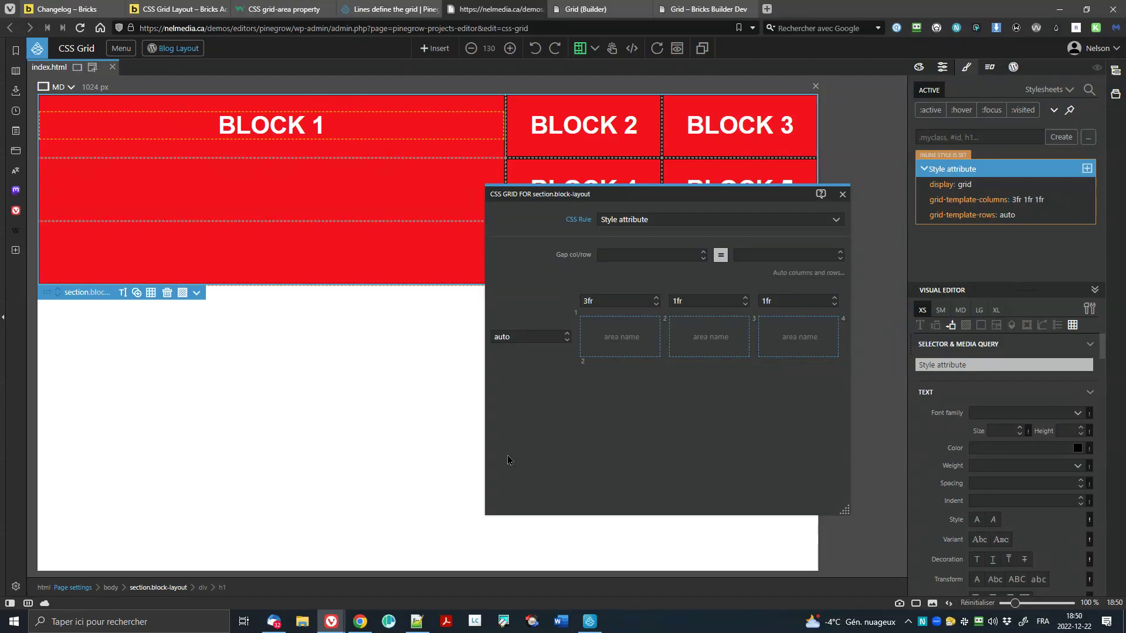
Step: In the W3Schools live grid-area example, change item1's grid-area to 1 / 1 / span 2 / span 3 and run the code
click(270, 10)
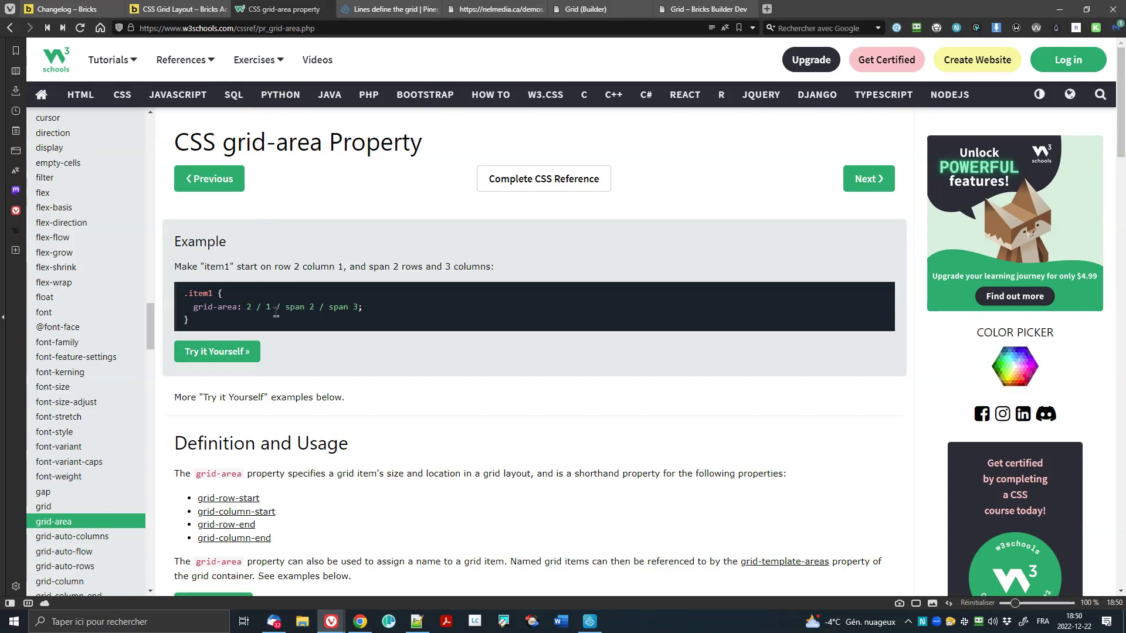
click(217, 351)
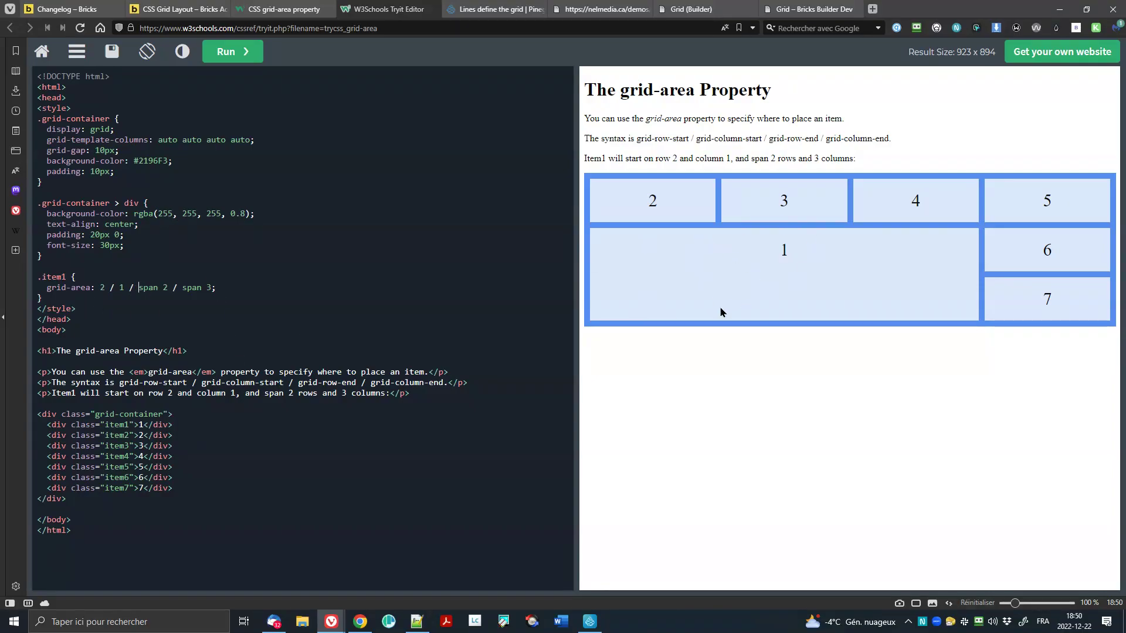
double_click(103, 288)
text(1)
click(230, 52)
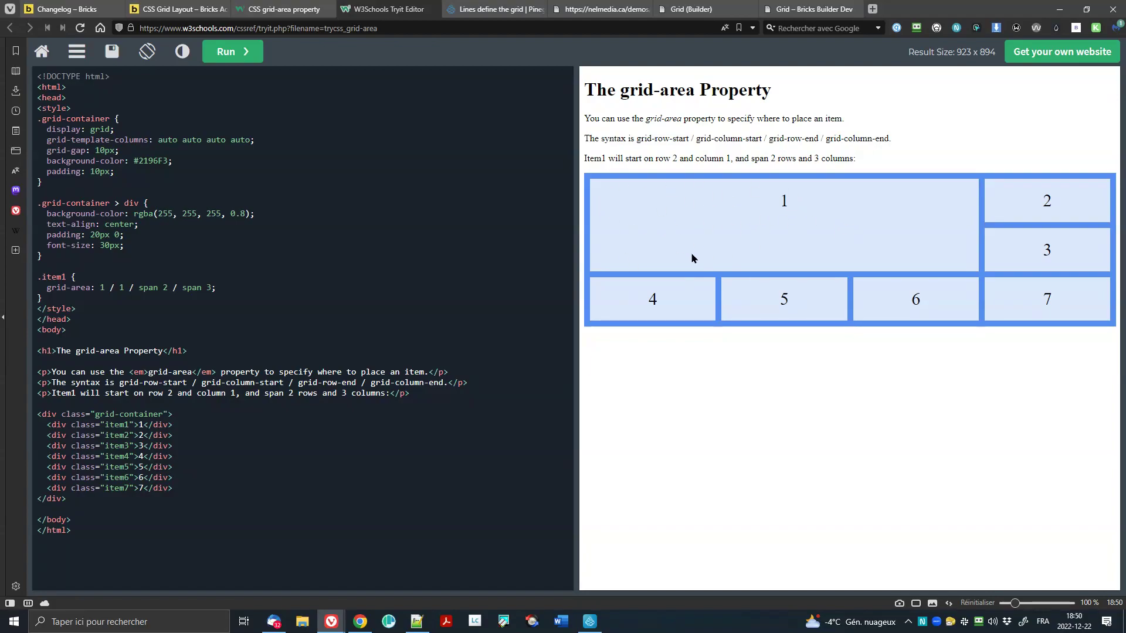
Step: Replace the span keywords in item1's grid-area with end line numbers so the value reads 1 / 1 / 3 / 4
double_click(103, 287)
double_click(120, 287)
drag(138, 287, 168, 288)
key(Delete)
drag(153, 287, 182, 287)
key(Delete)
click(138, 287)
text(4)
key(BackSpace)
drag(138, 288, 143, 289)
text(3)
key(Right)
key(Right)
key(Right)
text(4)
Step: Check the grid line numbers in Pinegrow's CSS grid dialog, and return to the W3Schools Tryit Editor to run the grid-area code
double_click(102, 287)
click(604, 9)
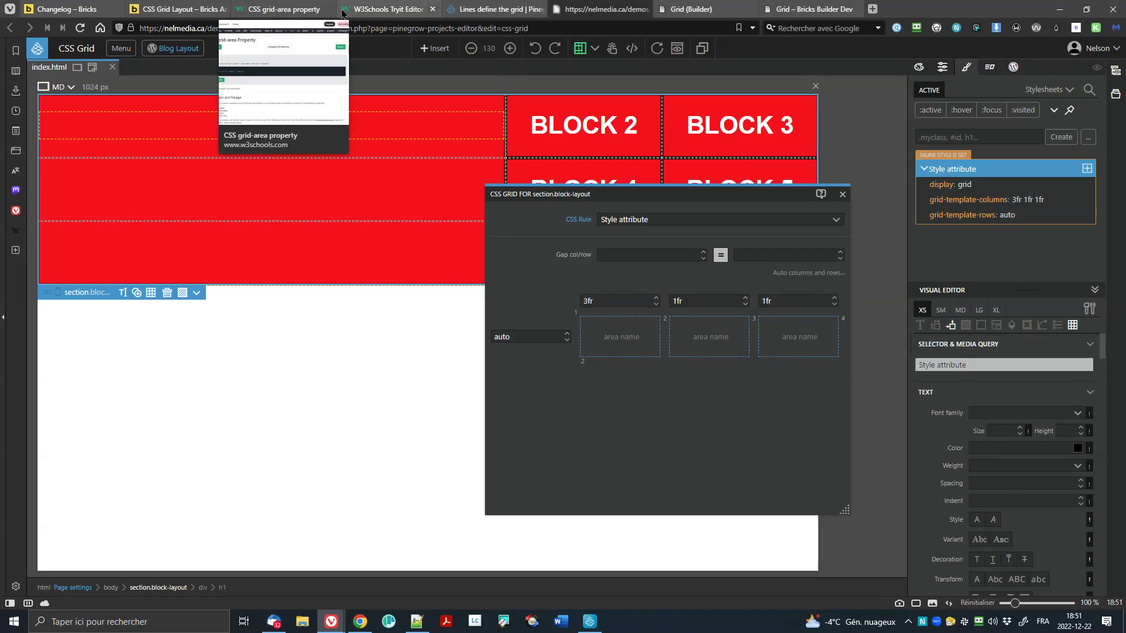
click(387, 8)
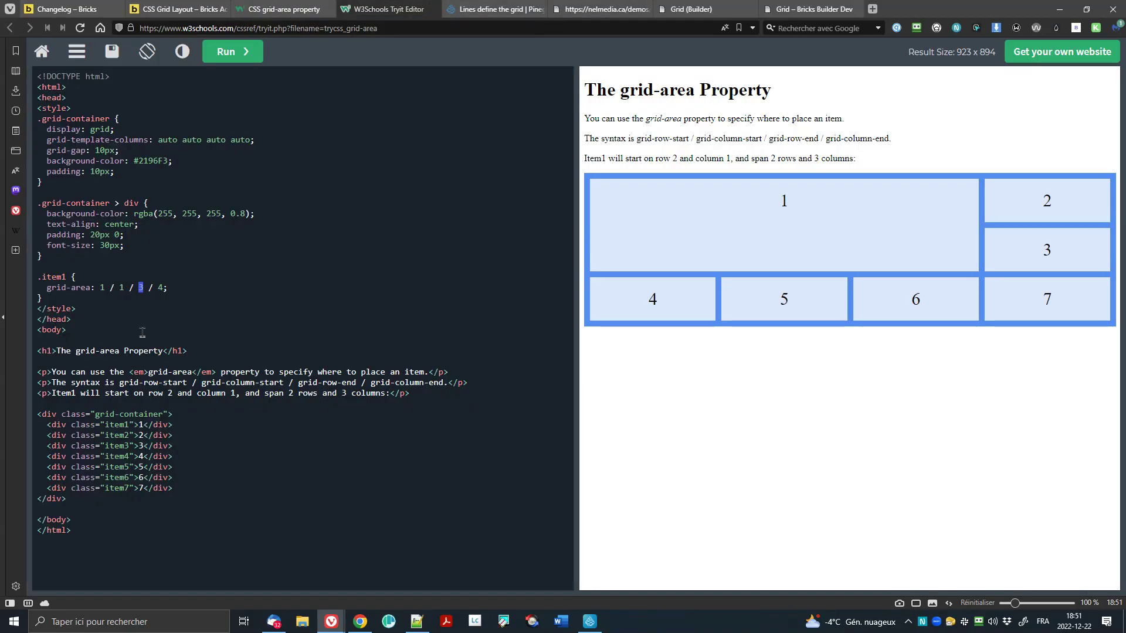
drag(119, 287, 159, 286)
click(245, 51)
Step: Change item1's grid-area to 2 / 1 / 4 / 4 and run the code
click(104, 288)
text(2)
double_click(141, 288)
click(224, 56)
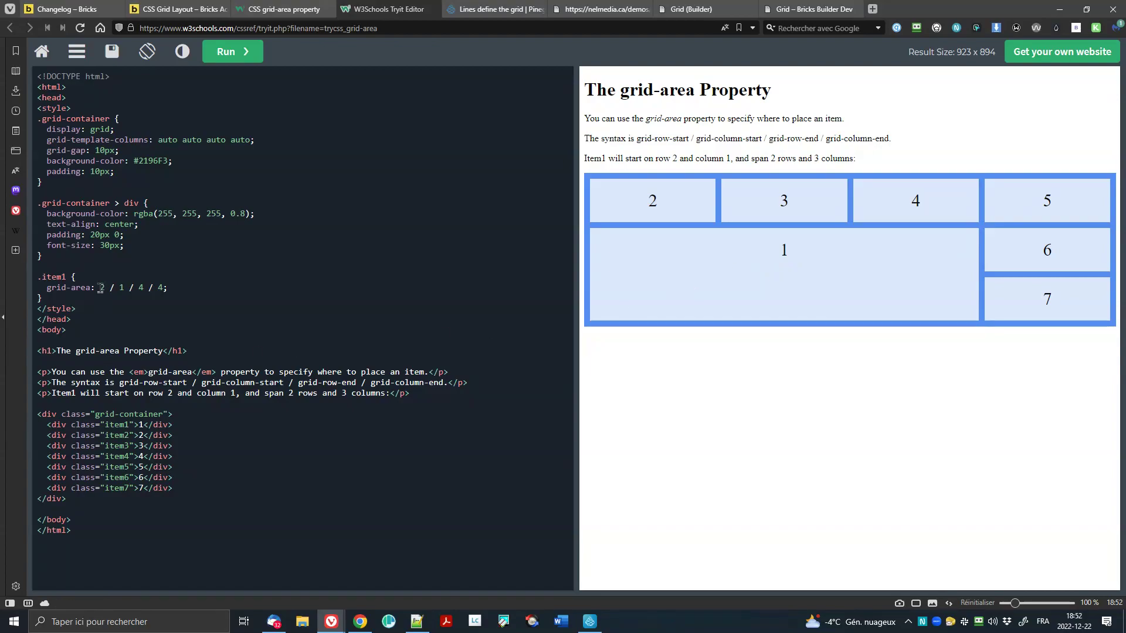
Step: Set item1's starting row line to 1, giving grid-area 1 / 1 / 4 / 4, and run the code
drag(100, 288, 106, 288)
text(1)
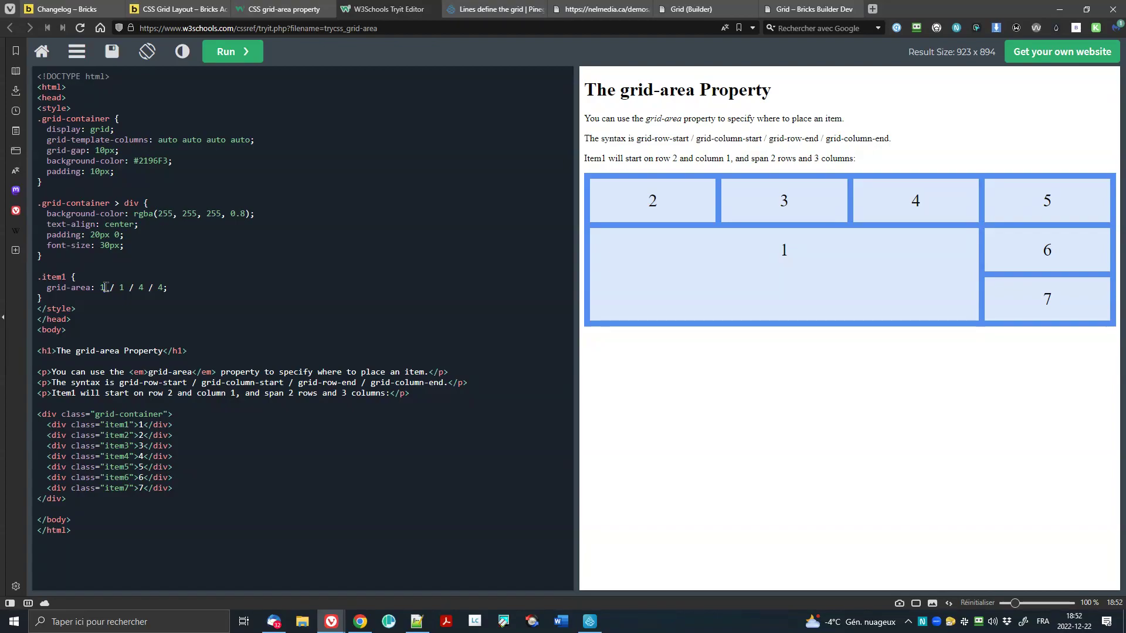
click(232, 52)
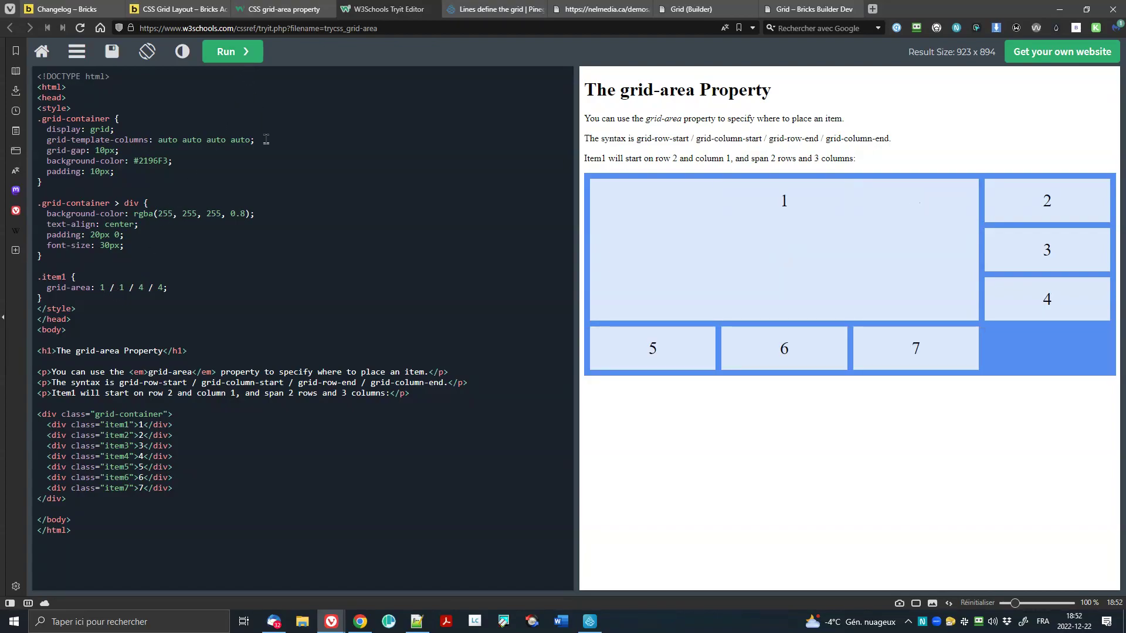
Step: Set the row end line and the column end line of item1's grid-area to 3, running the code after each change
double_click(139, 288)
text(3)
click(245, 61)
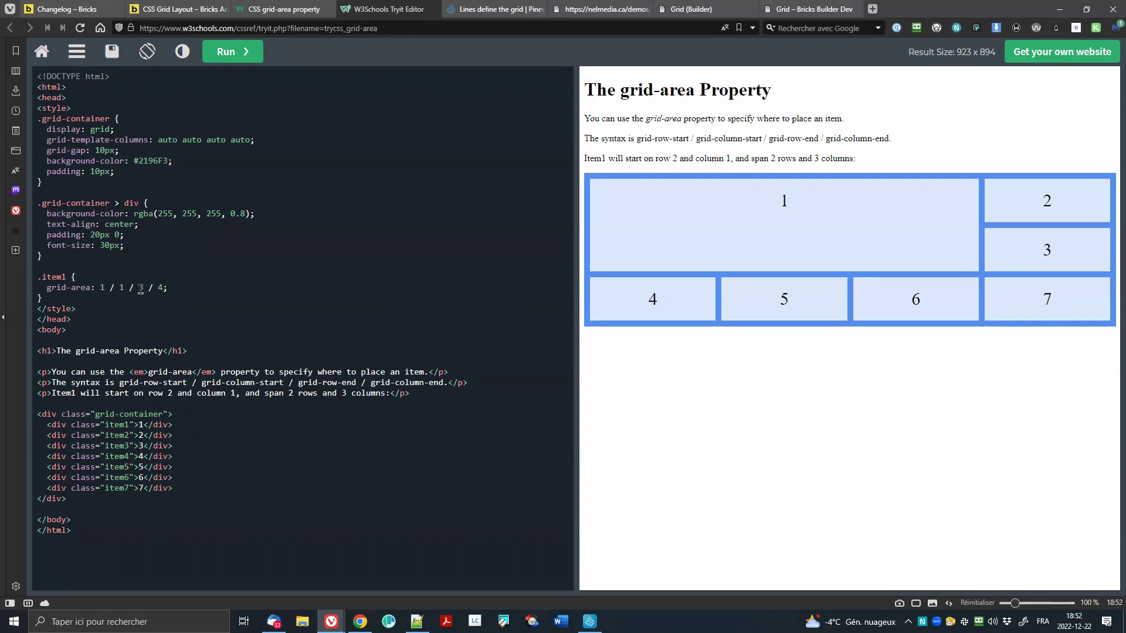
drag(157, 287, 164, 289)
text(3)
click(232, 58)
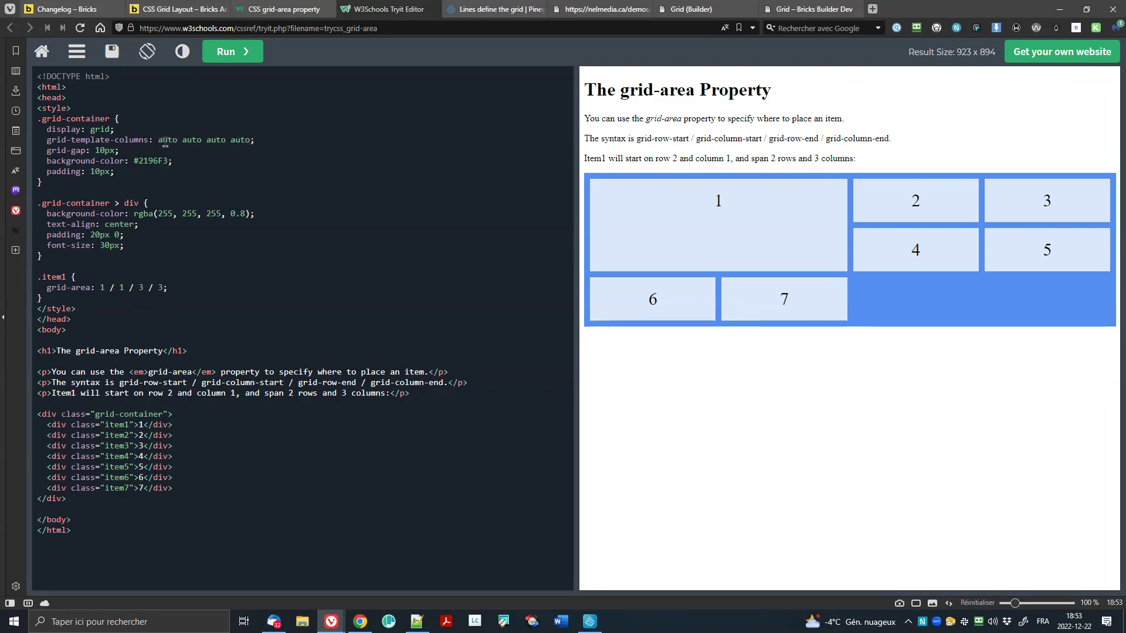
Step: Review the container's grid-template-columns value and item1's grid-area declaration in the code
drag(158, 138, 251, 141)
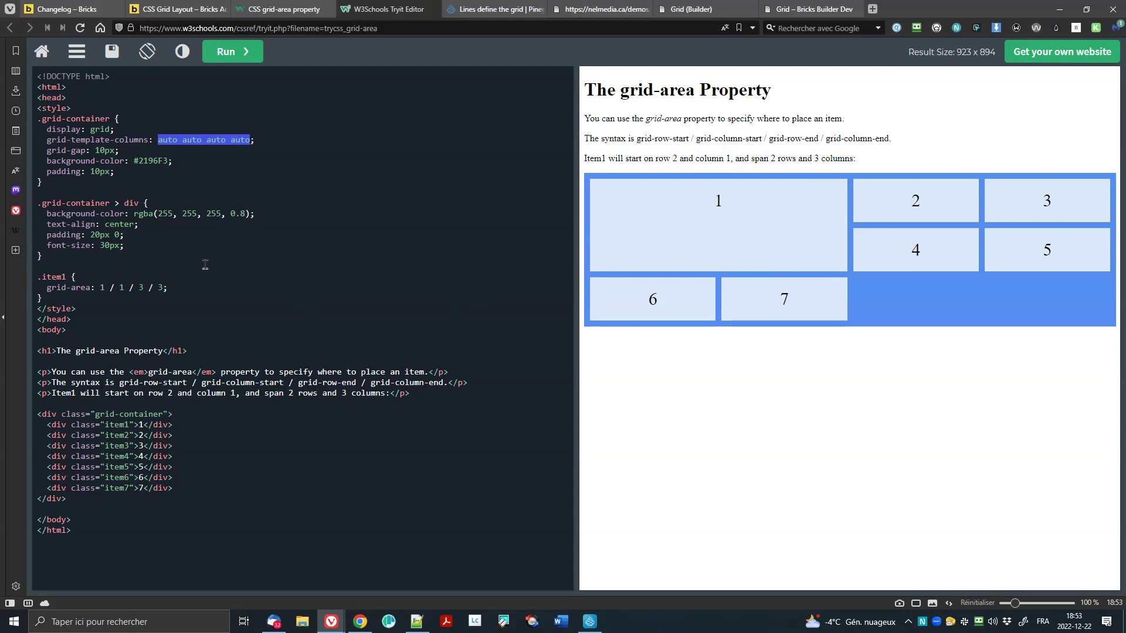
click(159, 287)
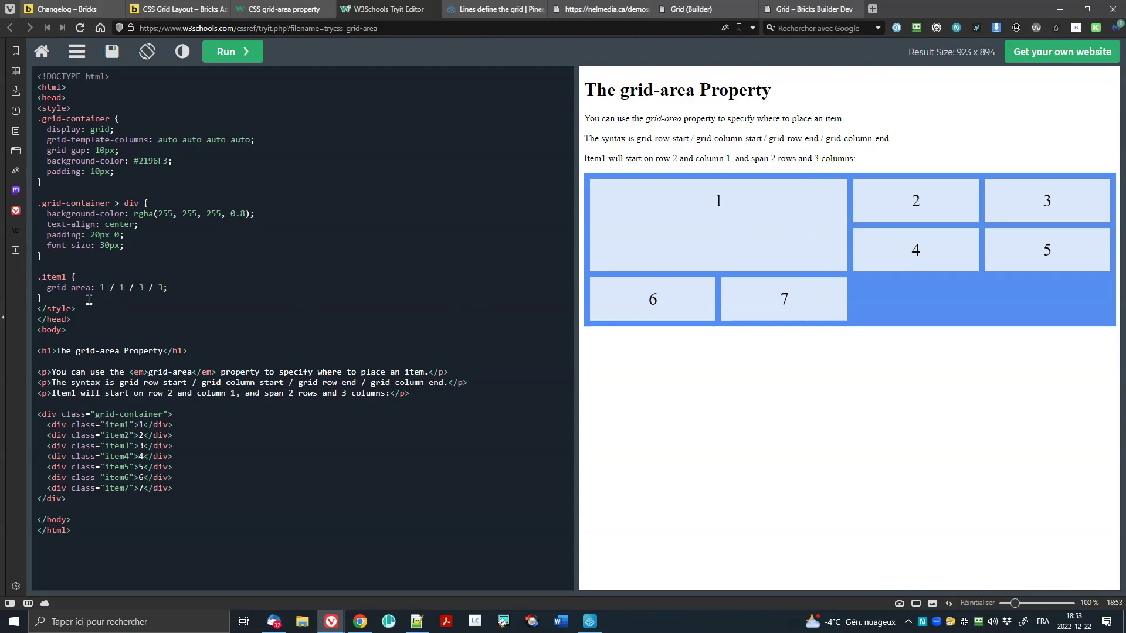
drag(47, 287, 173, 282)
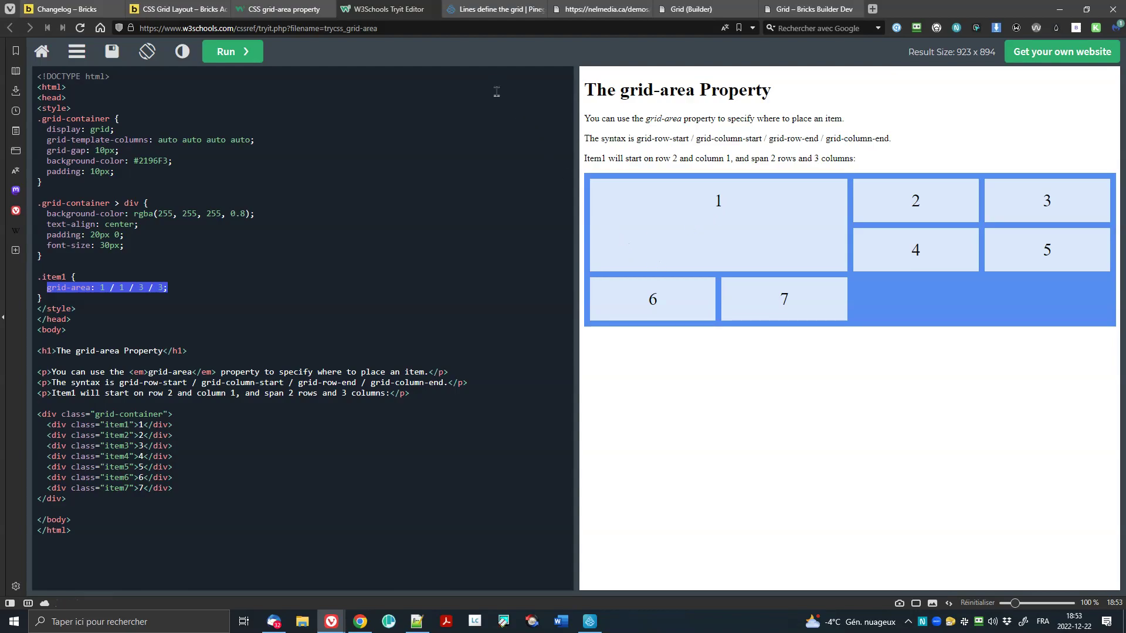
Step: Switch to the Bricks builder, try the horizontal direction on the Container, and clear that direction setting
click(689, 9)
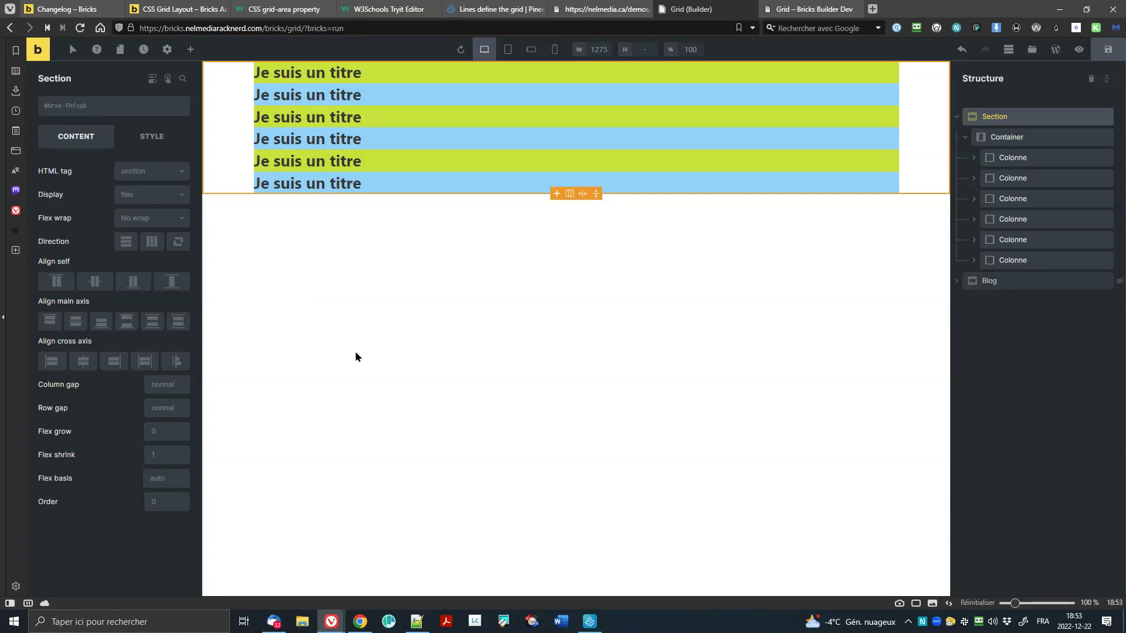
click(1004, 138)
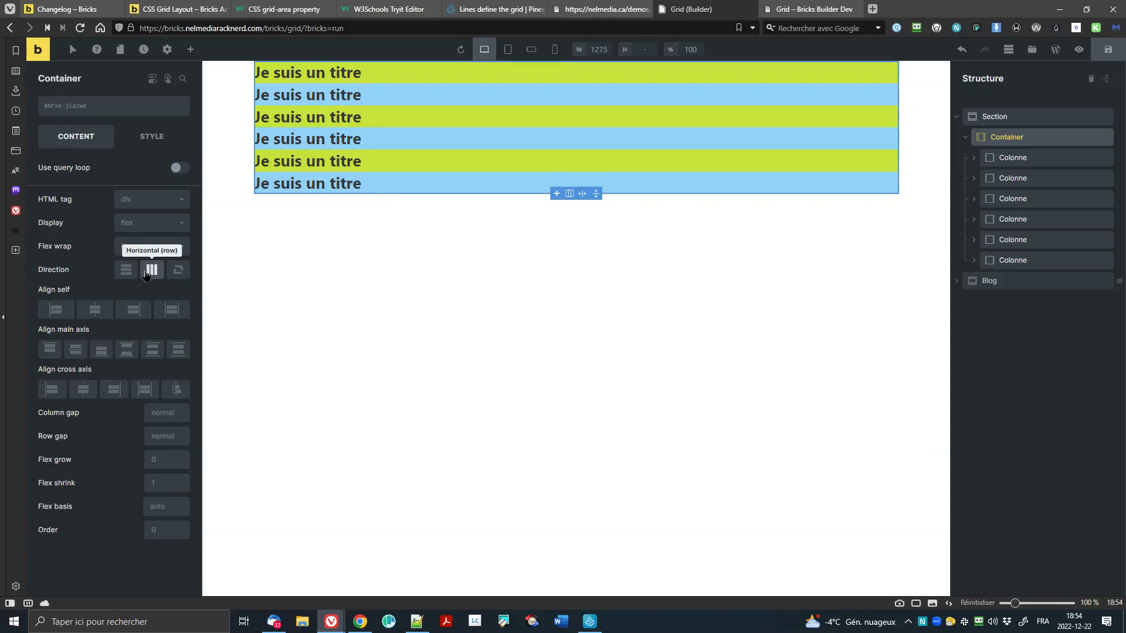
click(150, 274)
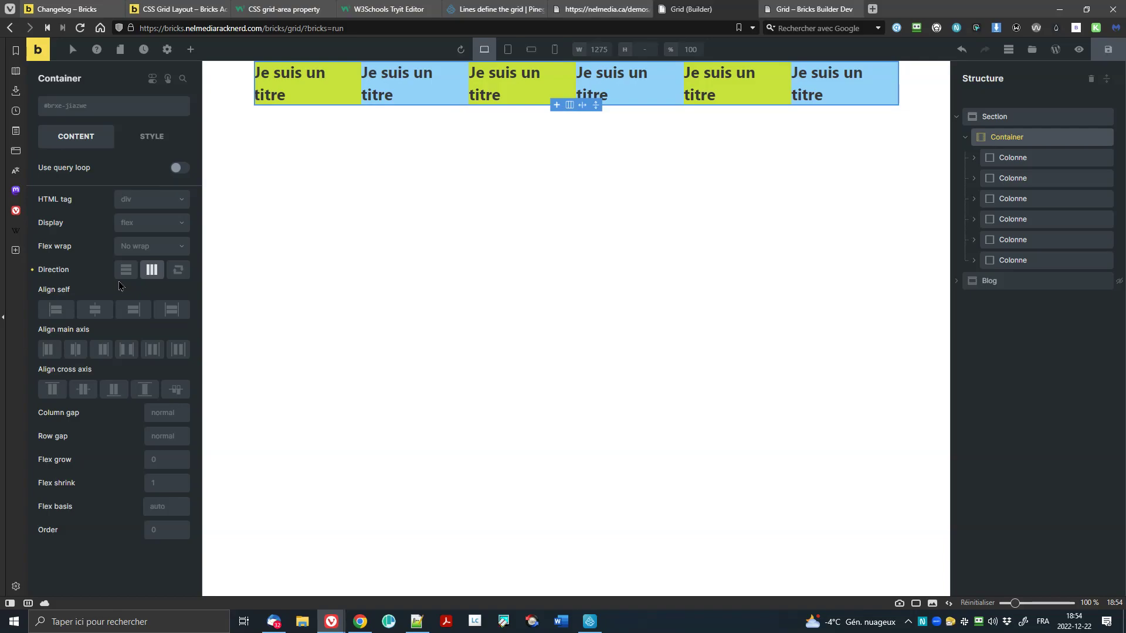
click(32, 270)
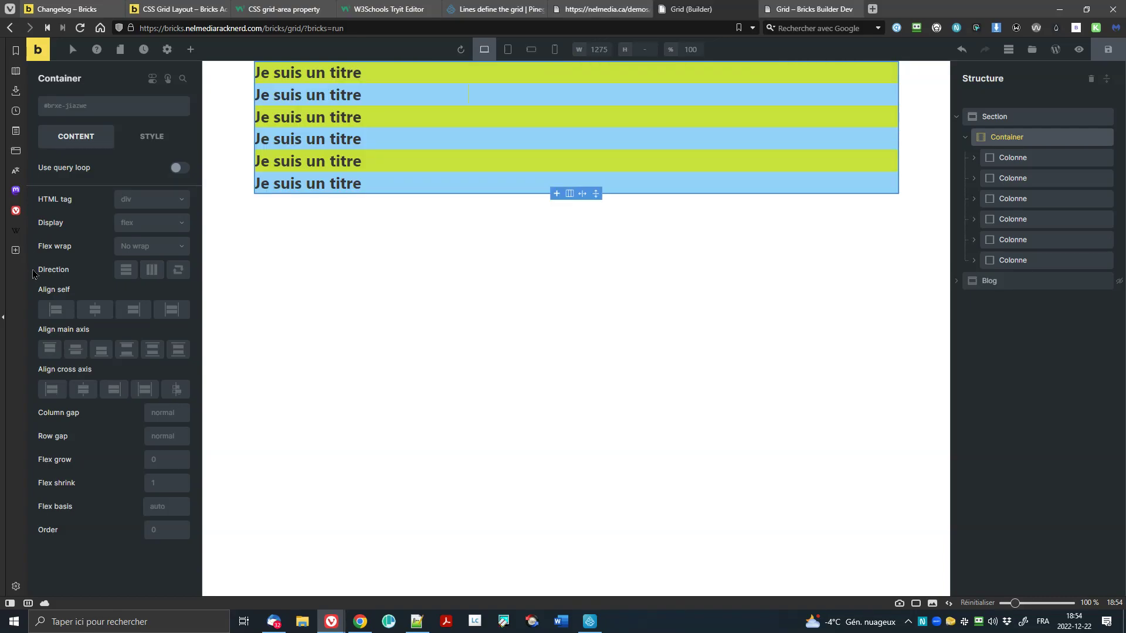
Step: Set the Container's display to grid and clear the grid row value of the first Colonne
click(136, 225)
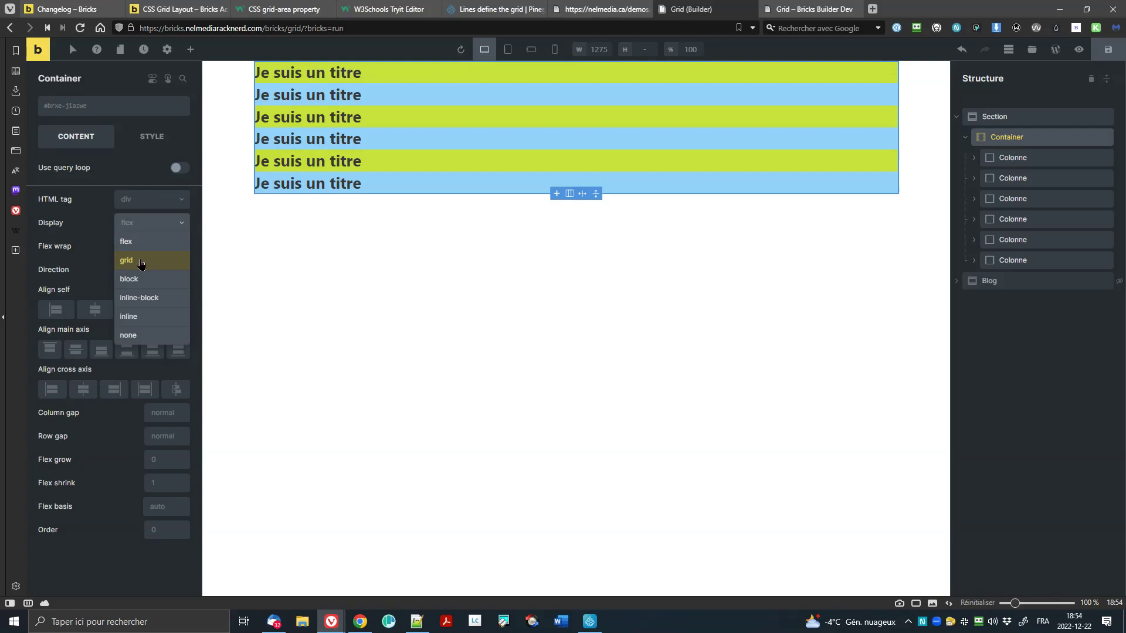
click(142, 262)
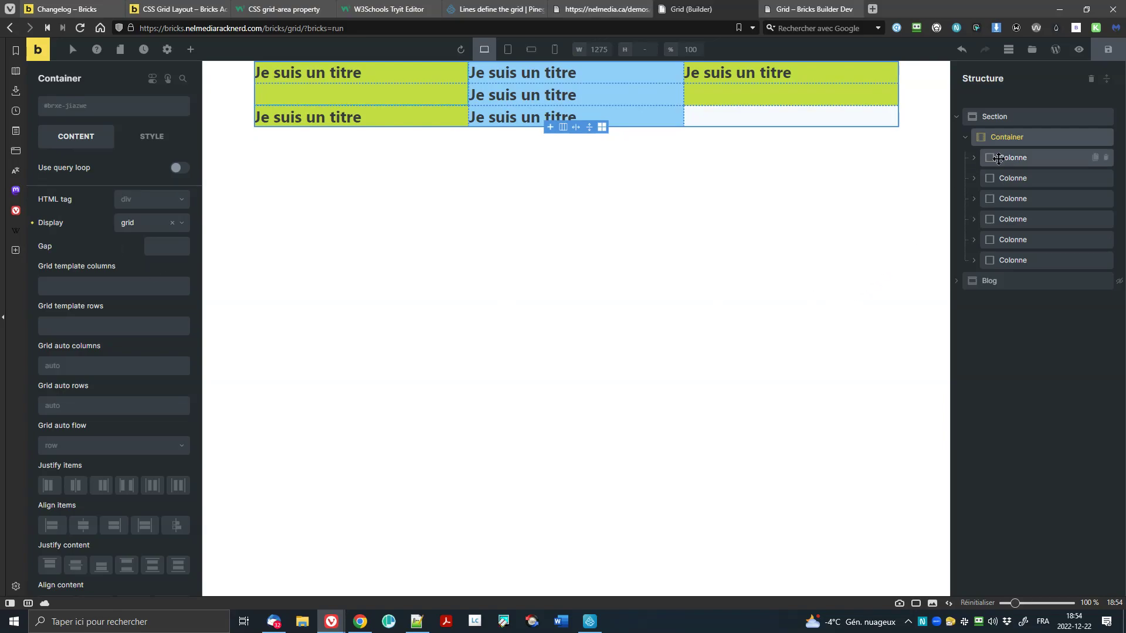
click(1013, 157)
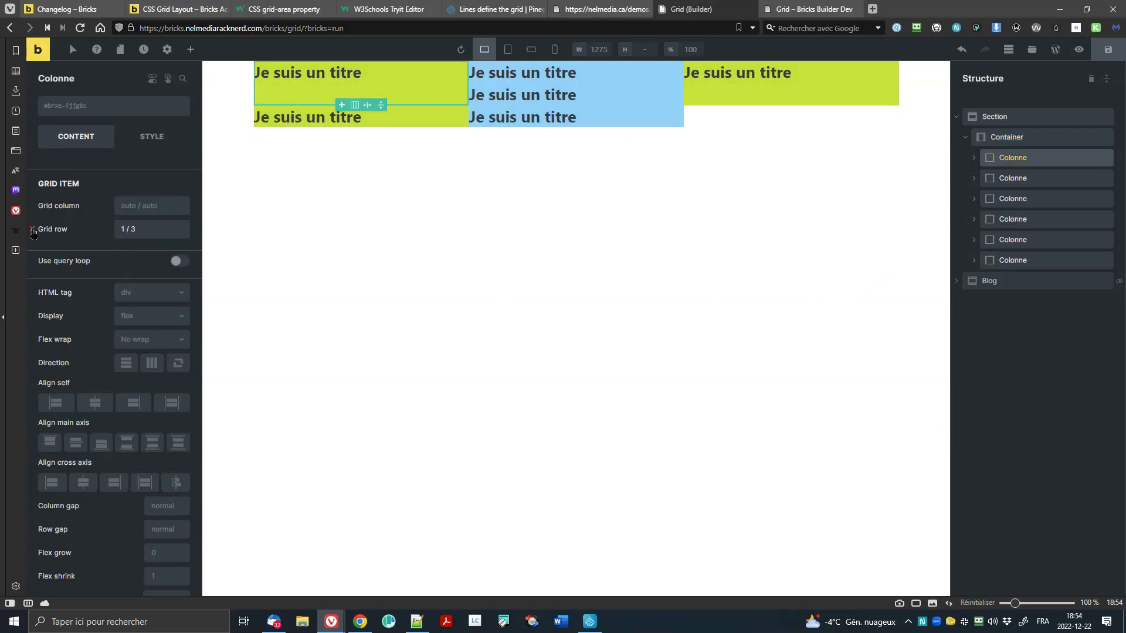
click(33, 229)
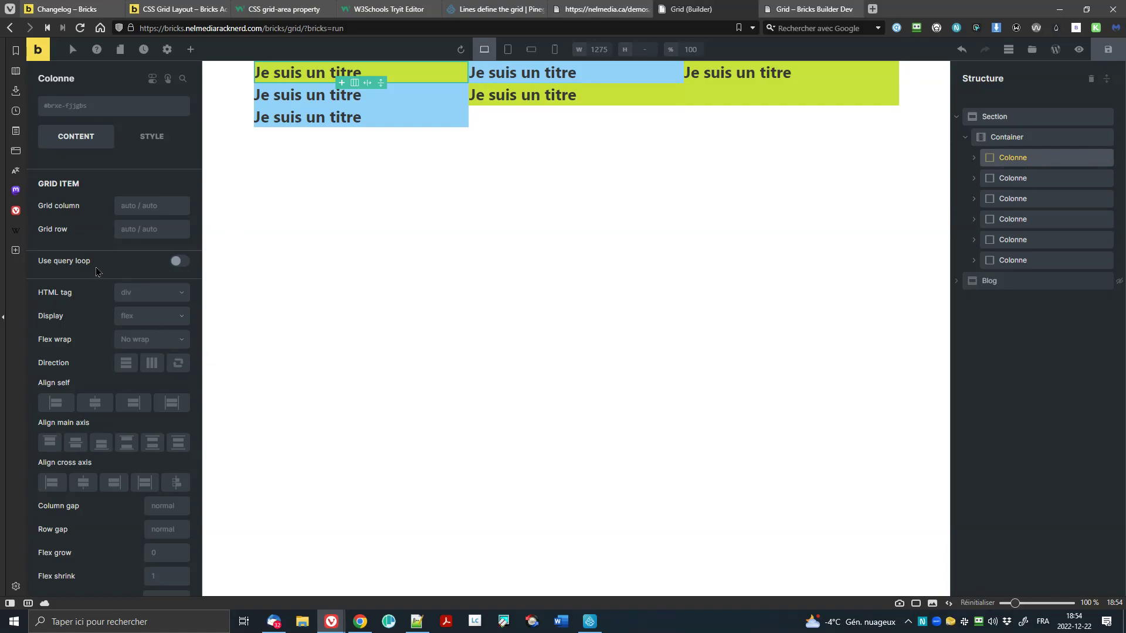
scroll(85, 258, down, 3)
scroll(131, 408, up, 3)
Step: Clear the grid column and grid row values of the third Colonne
click(1032, 179)
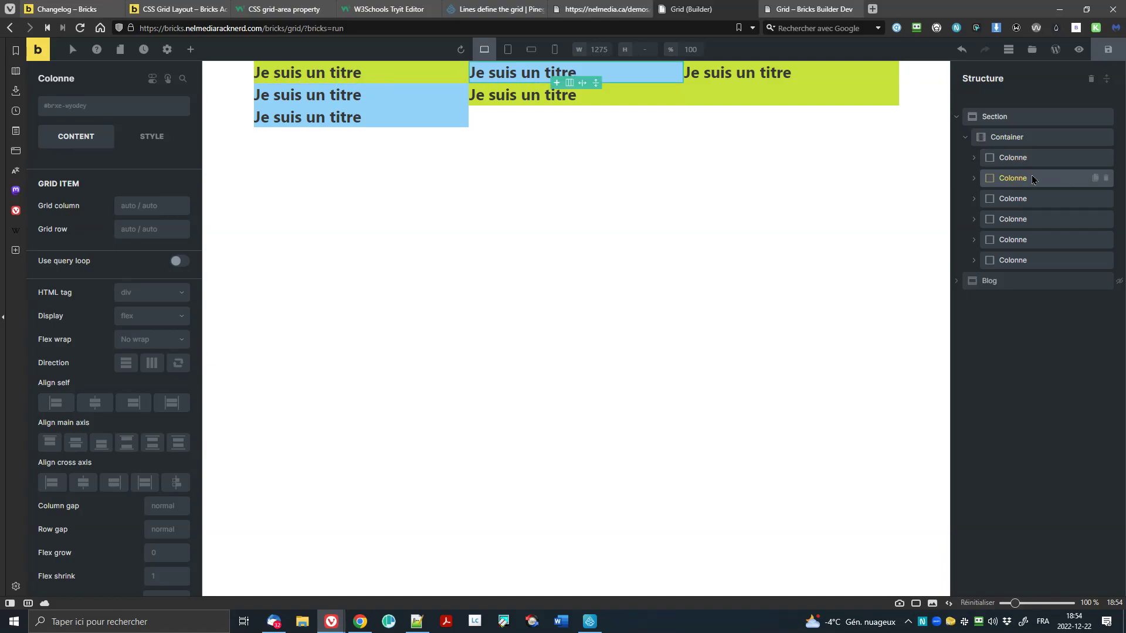
click(1032, 199)
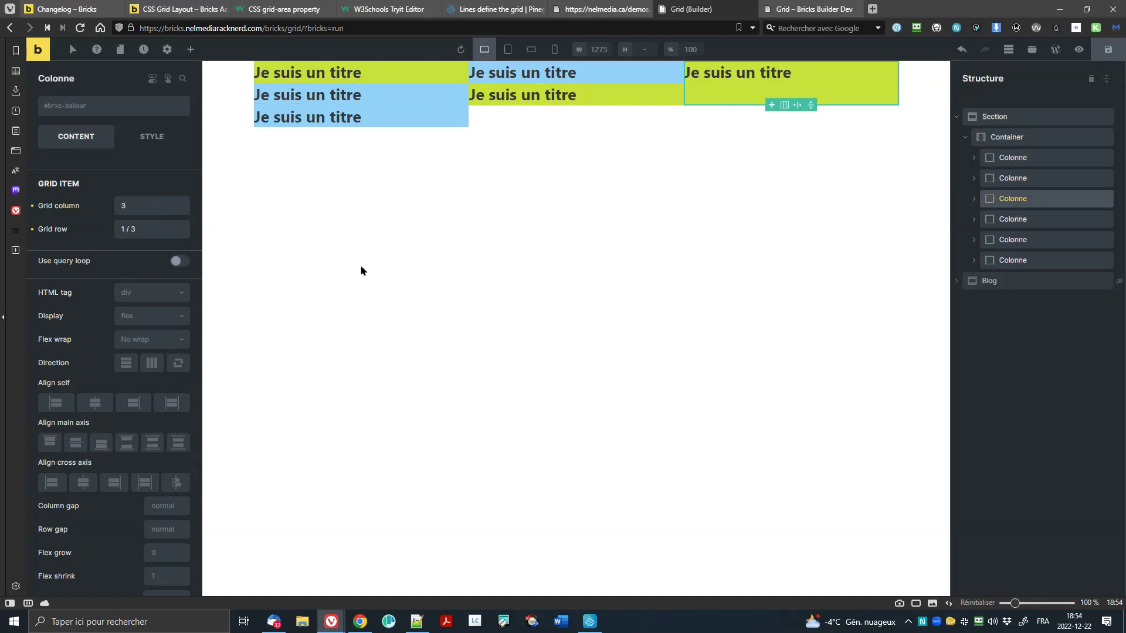
click(32, 205)
click(32, 229)
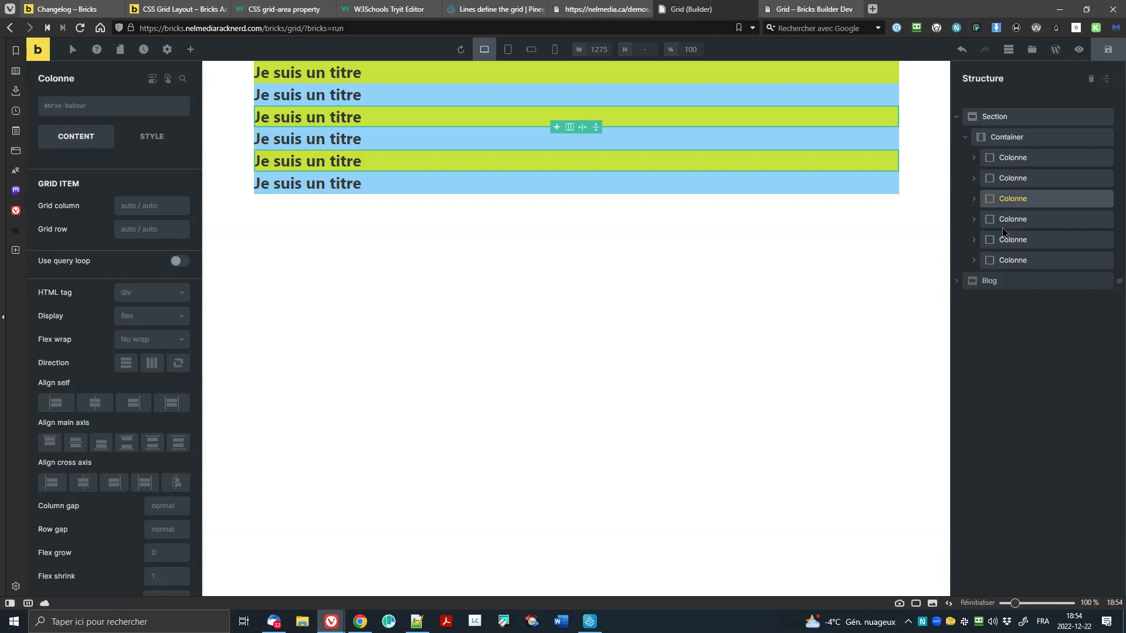
Step: Check the grid item settings of the fourth, fifth, sixth and first Colonne for remaining placement values
click(1034, 221)
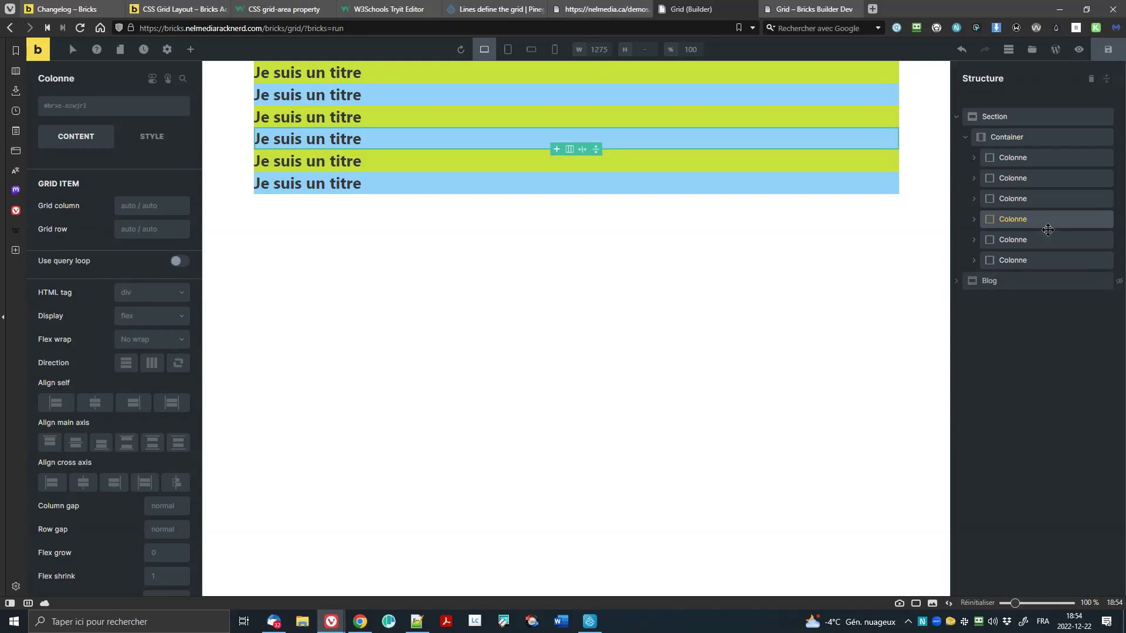
click(1047, 240)
click(1047, 261)
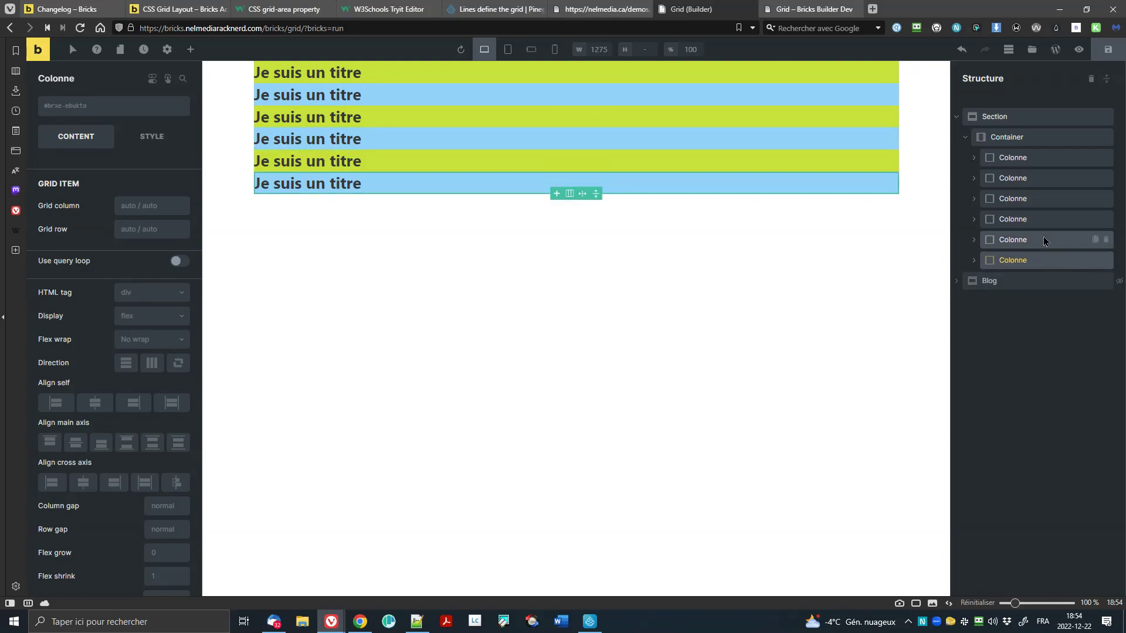
click(1032, 158)
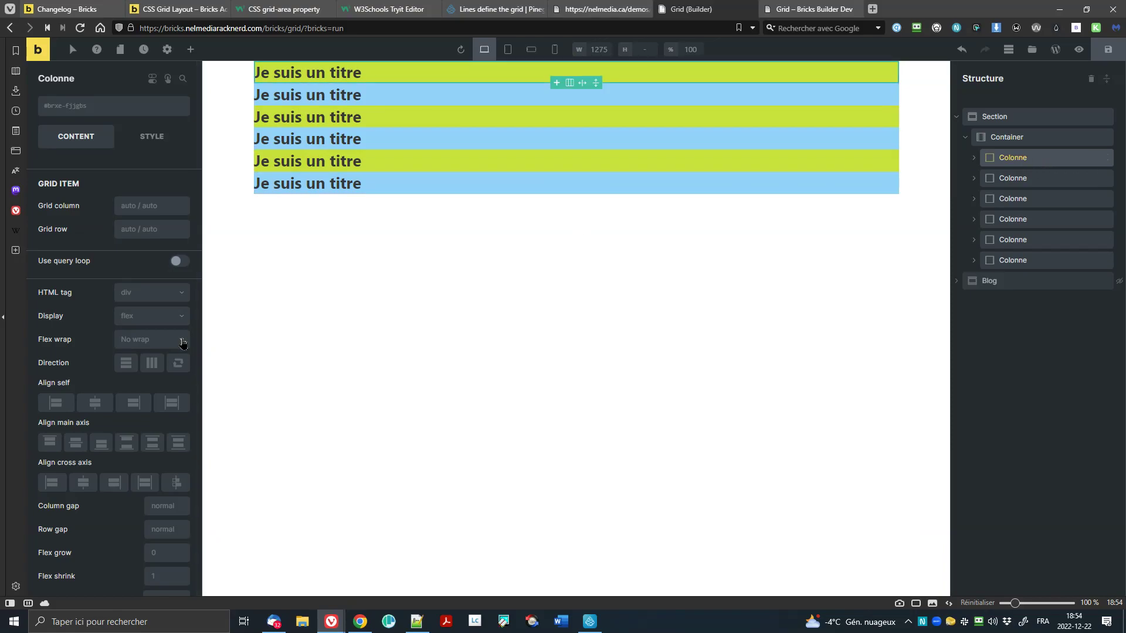
Step: Clear the Container's display setting and set it to grid again
click(991, 158)
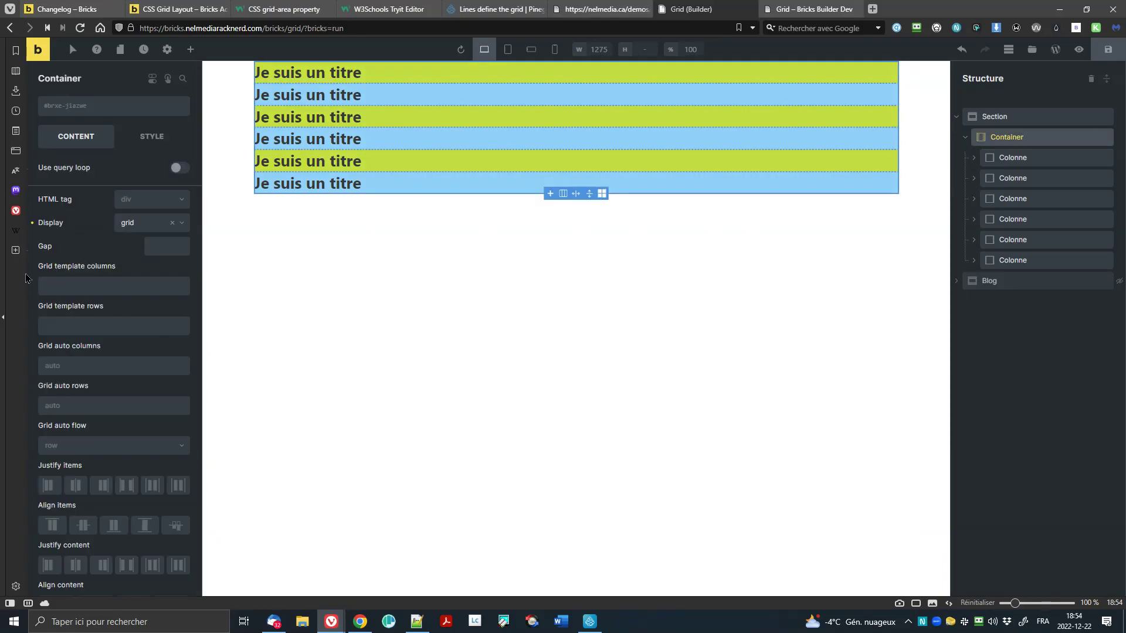
click(172, 223)
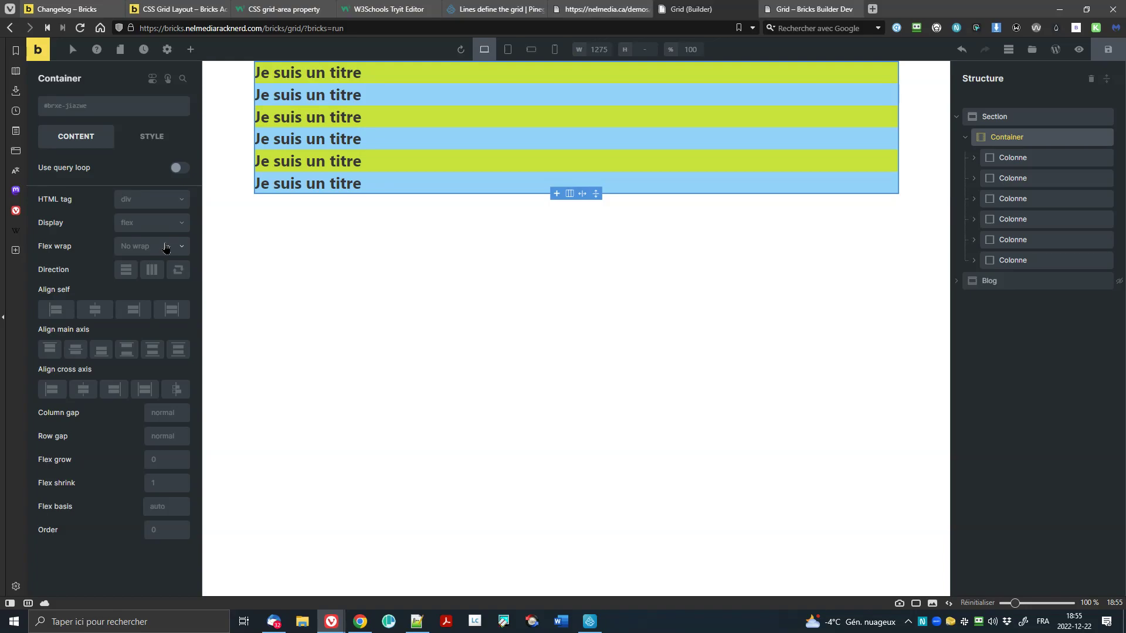
click(146, 223)
click(146, 261)
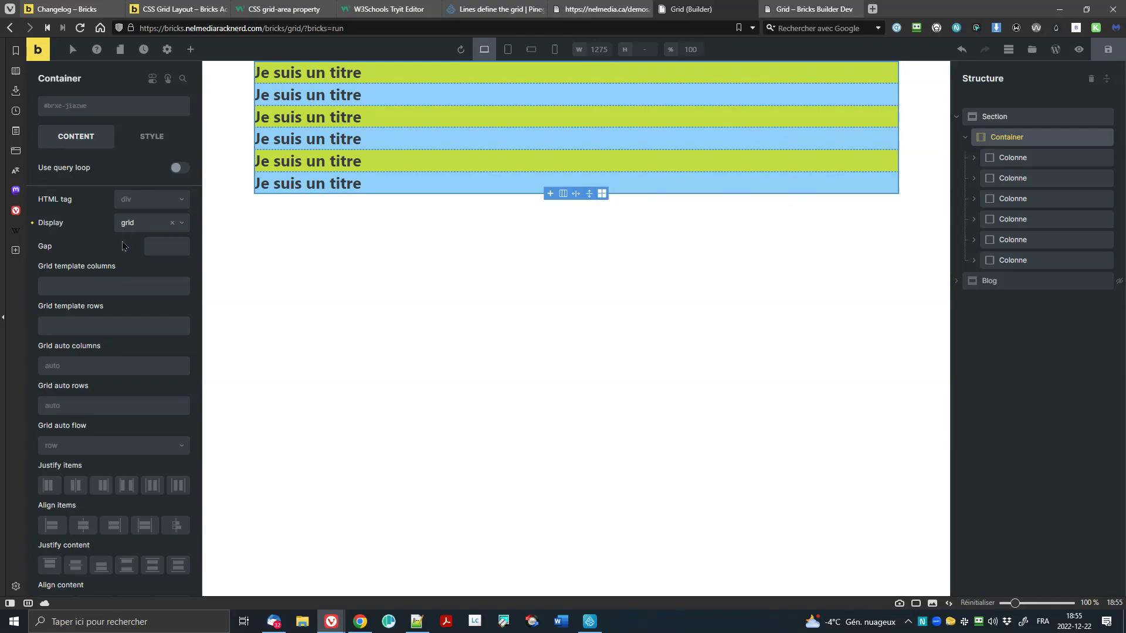
Step: Set the Container's grid template columns to 1fr 1fr 1fr
click(110, 287)
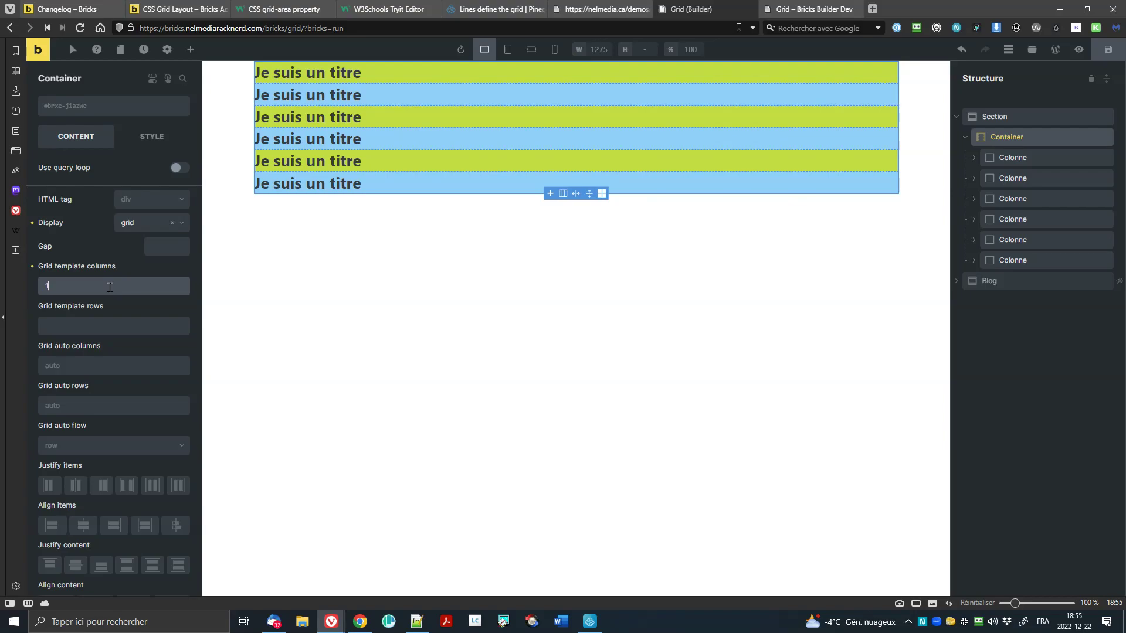
text(r)
key(Tab)
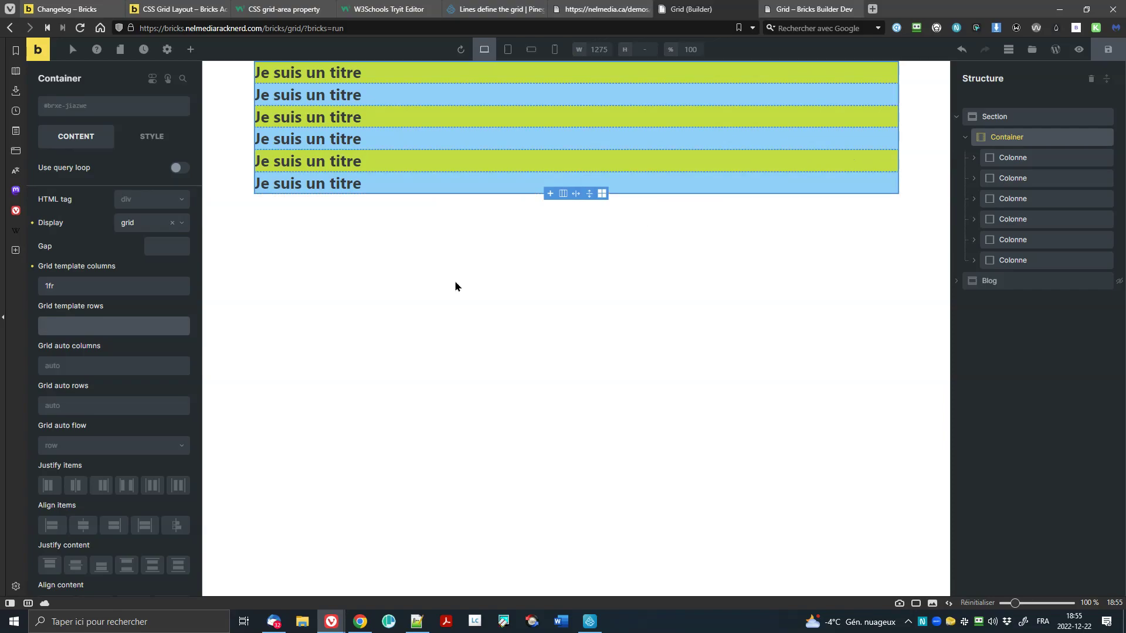
click(147, 286)
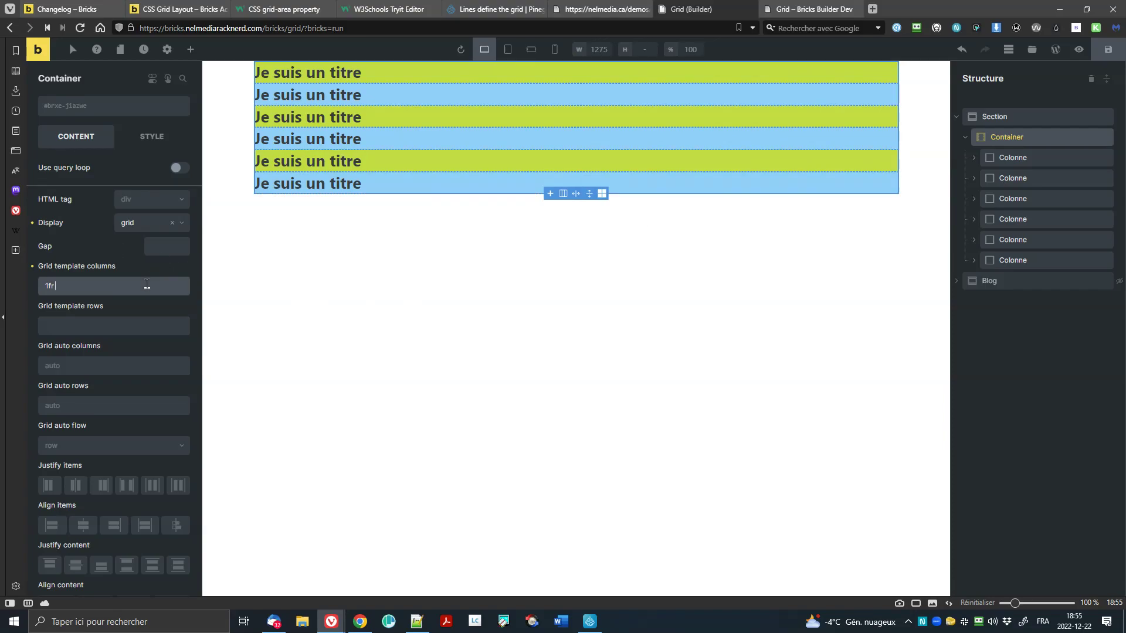
text(1fr)
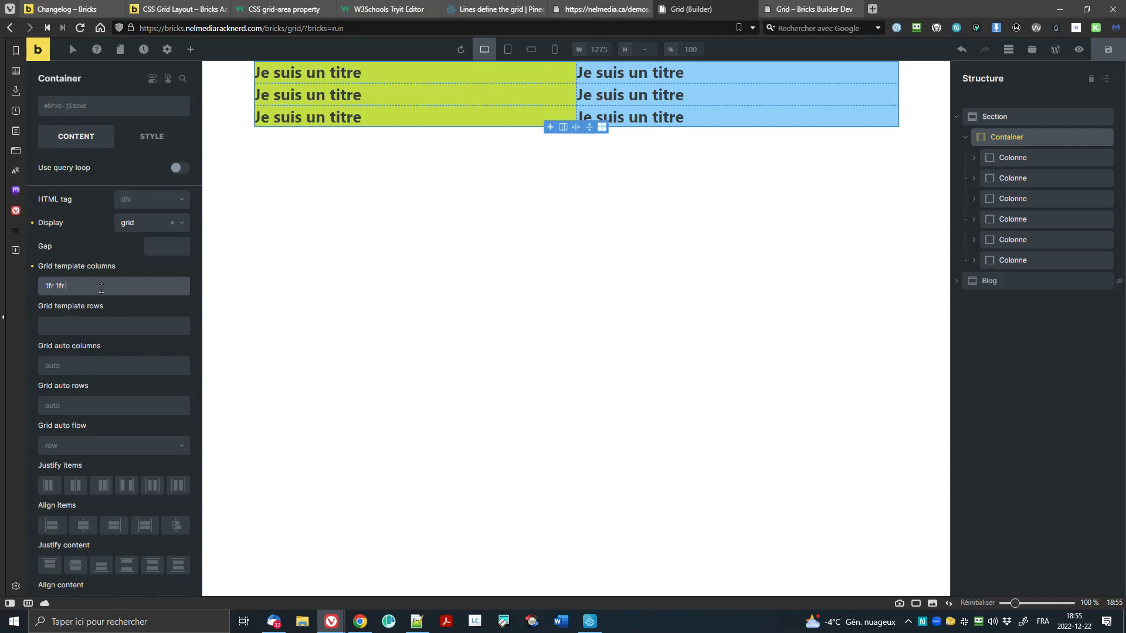
text(1fr)
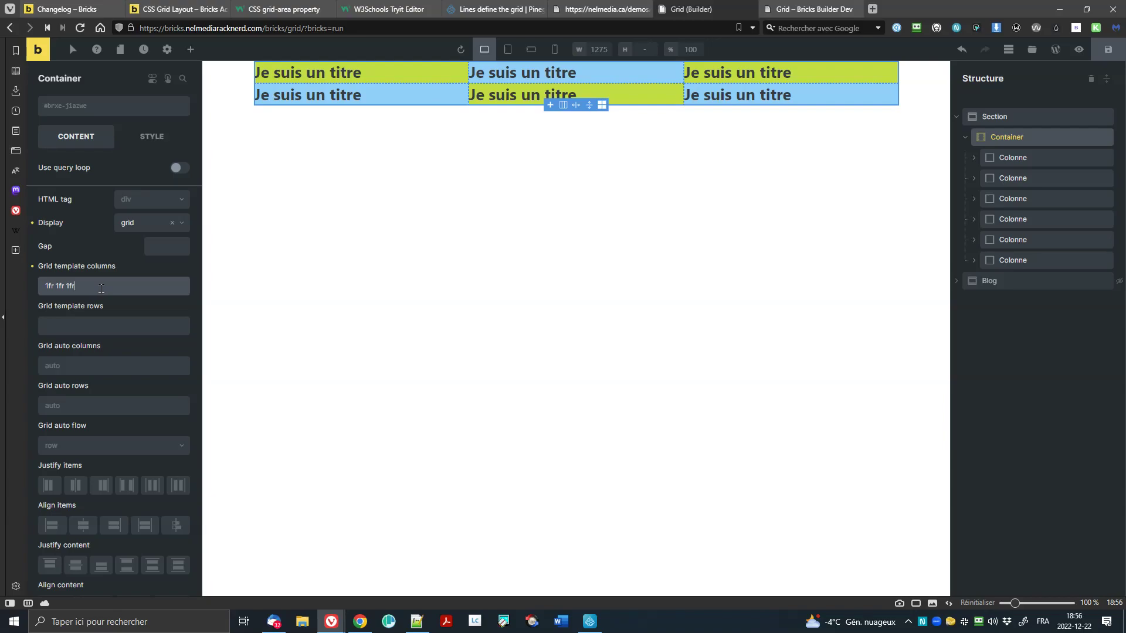
Step: Set the Container's grid template rows to 1fr 1fr
click(101, 323)
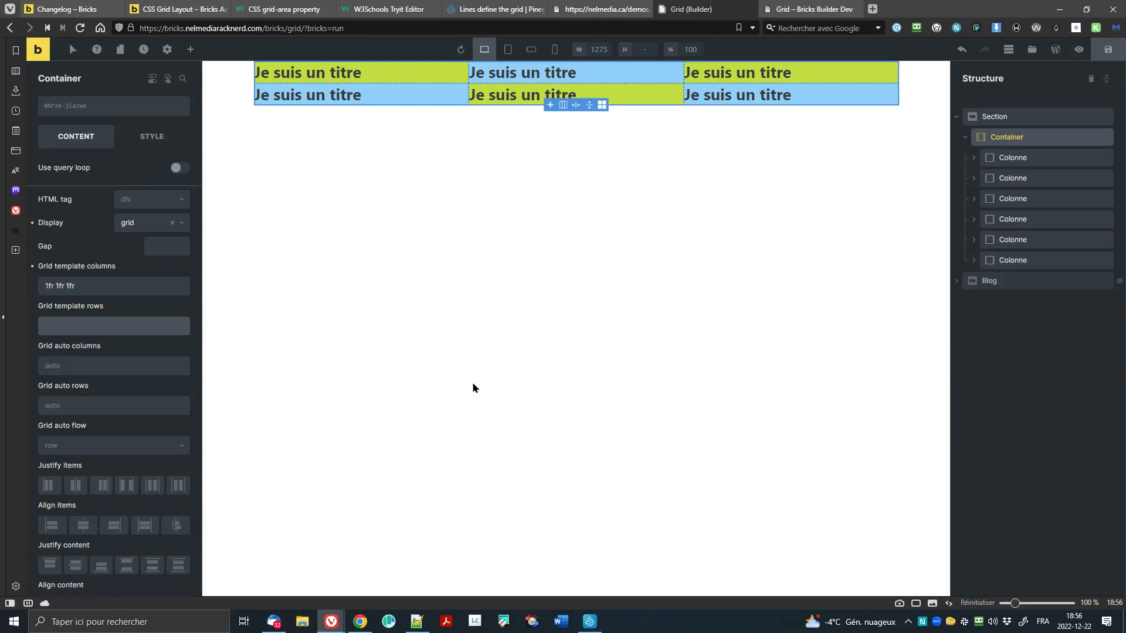
text(1fr)
click(133, 369)
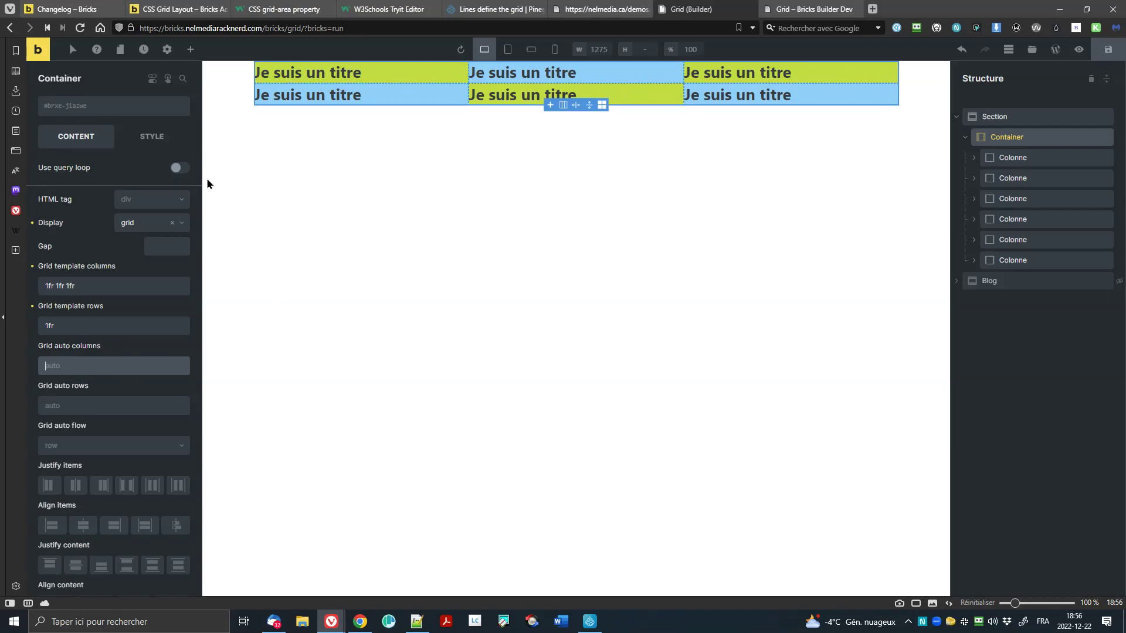
click(103, 328)
text(1fr)
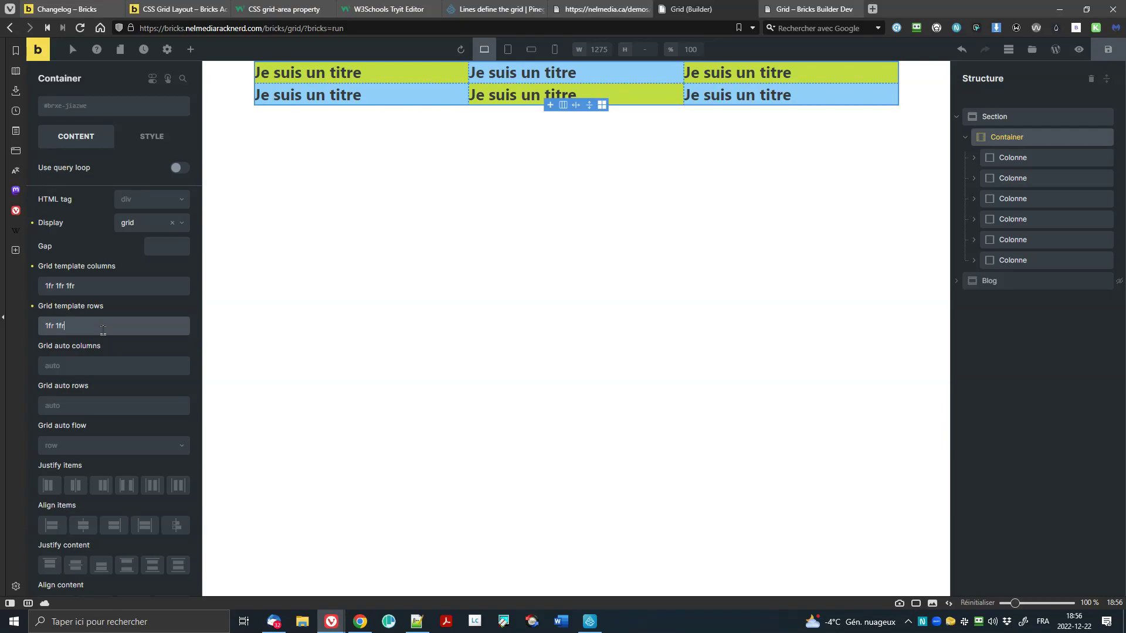
Step: Try a first-row height of 5rem in the Container's grid template rows, and raise it to 10rem
click(146, 287)
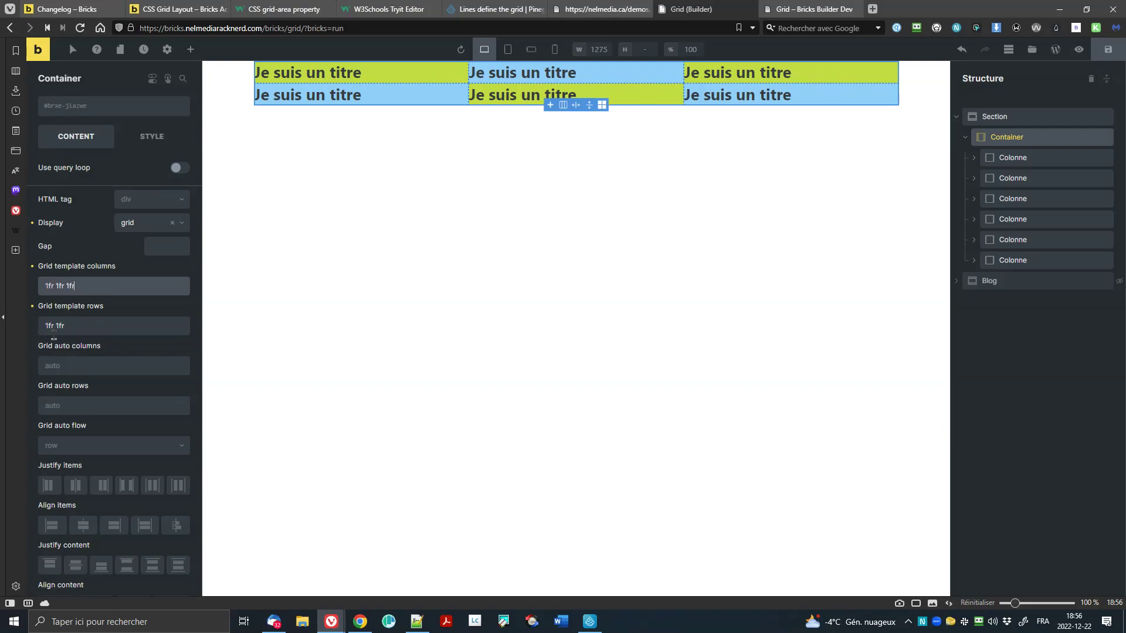
drag(54, 330, 25, 330)
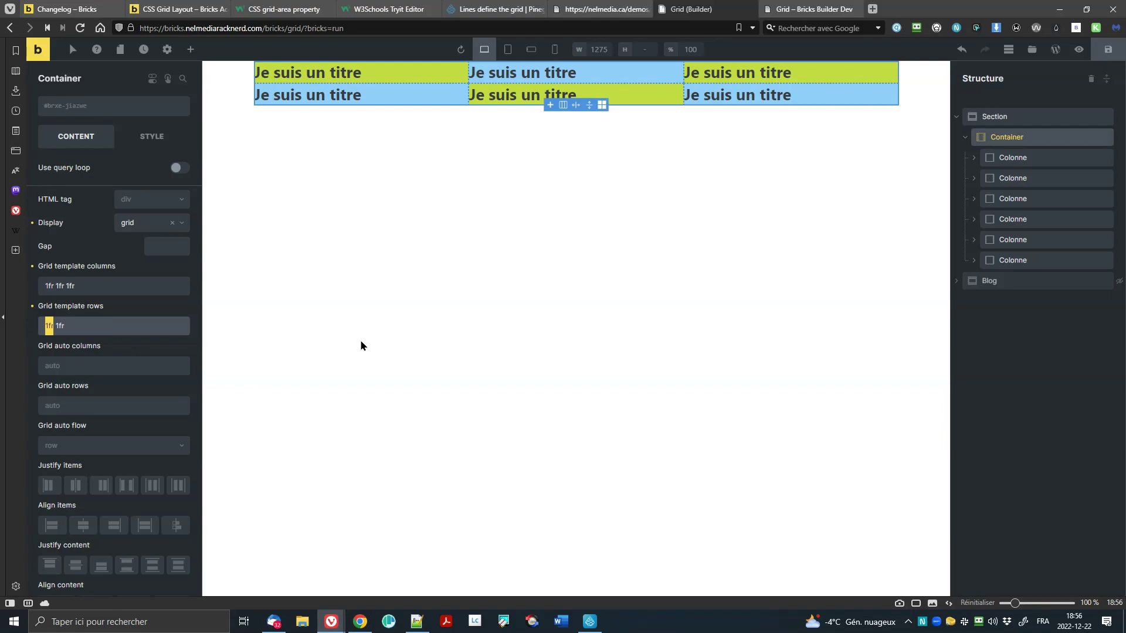
text(2)
text(re)
key(BackSpace)
key(BackSpace)
key(BackSpace)
text(5rem)
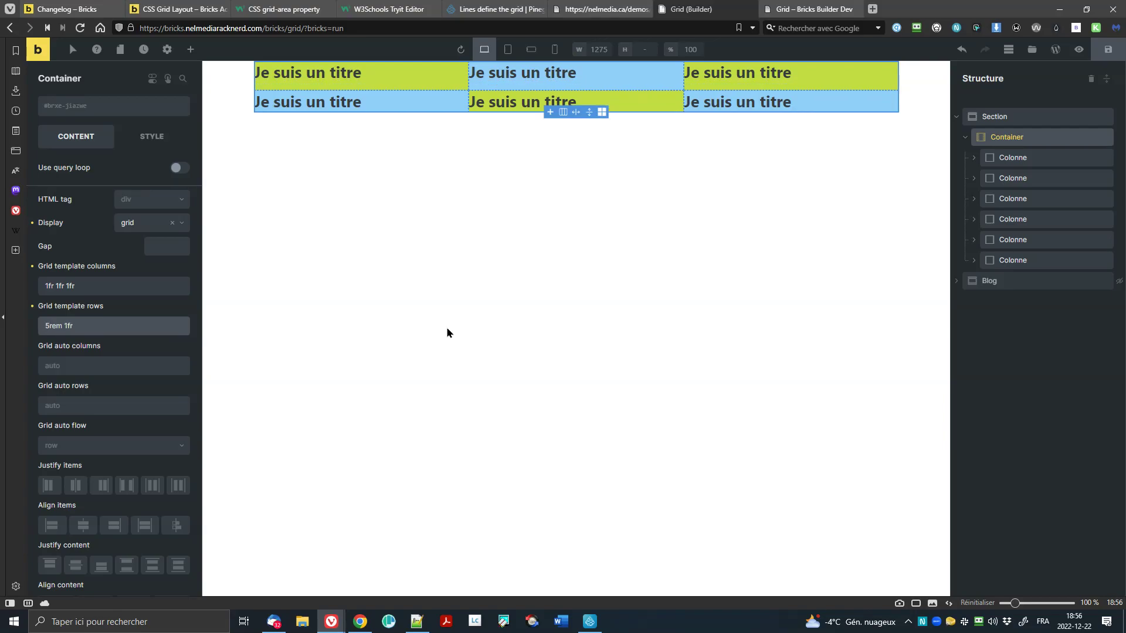
key(BackSpace)
text(10)
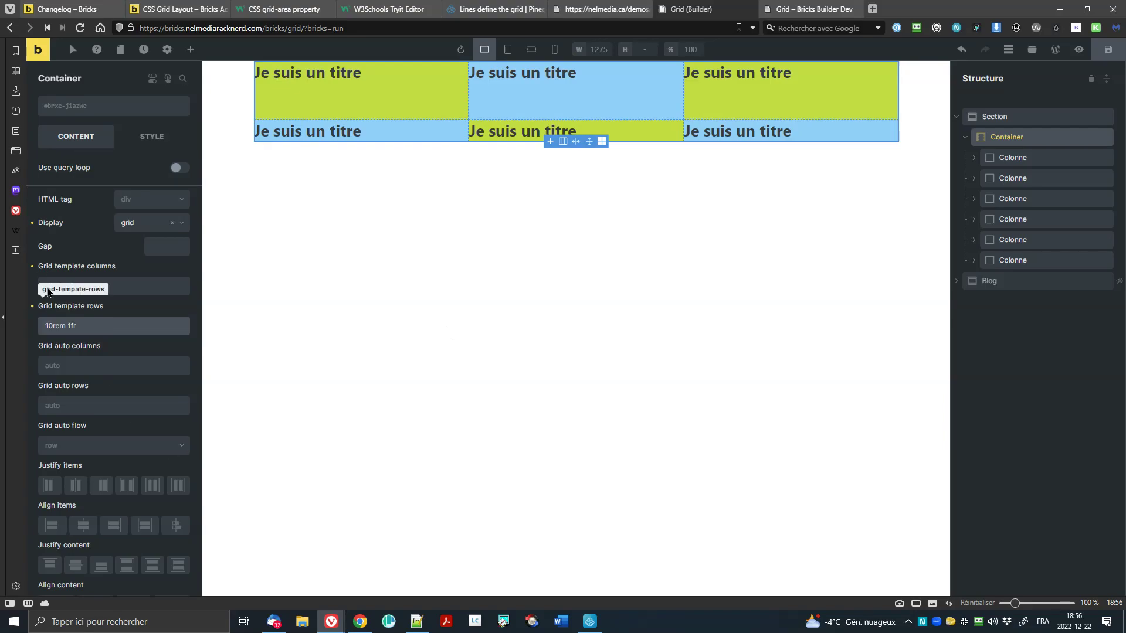
Step: Try 5rem and 15rem for the second grid row, and remove that value so only 10rem remains
double_click(57, 327)
double_click(71, 326)
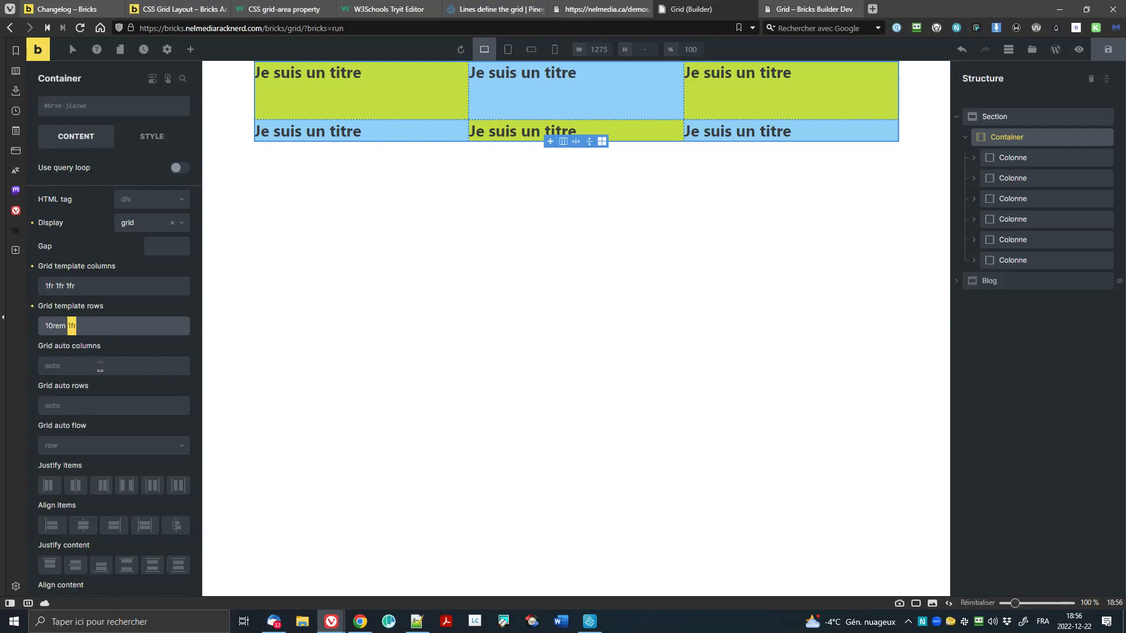
text(5rem)
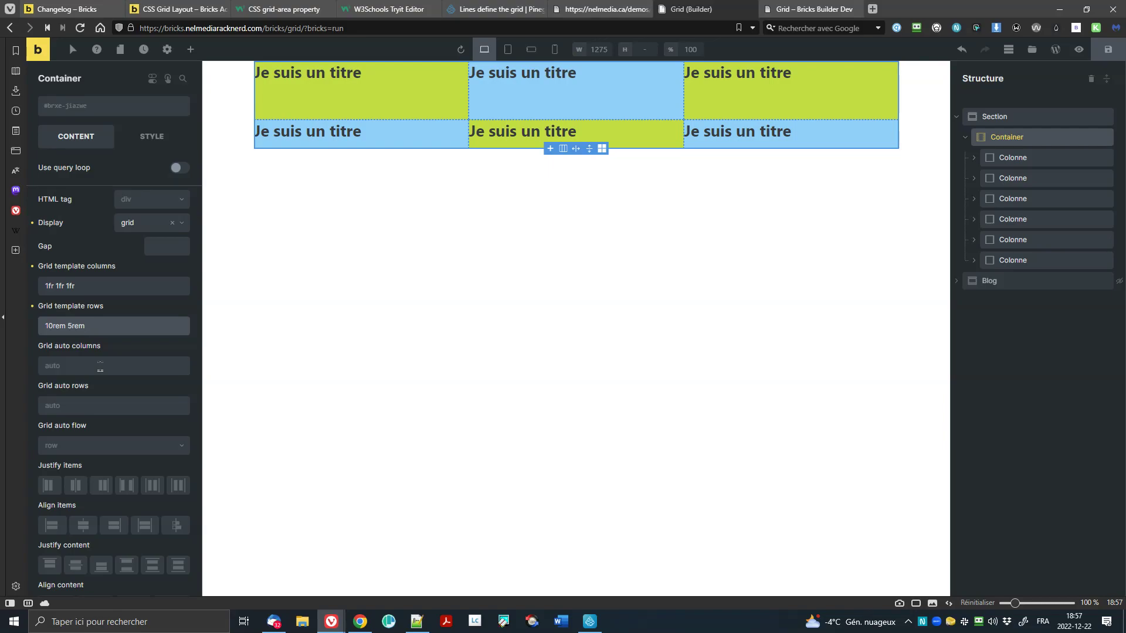
key(Left)
key(Left)
text(1)
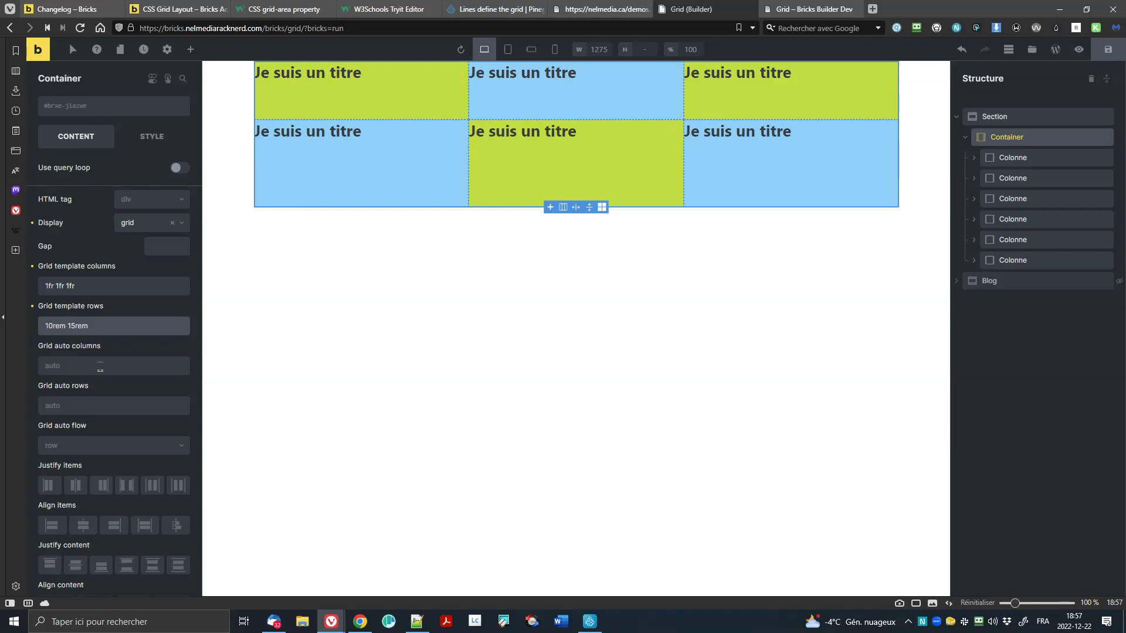
key(ctrl+shift+Left)
key(BackSpace)
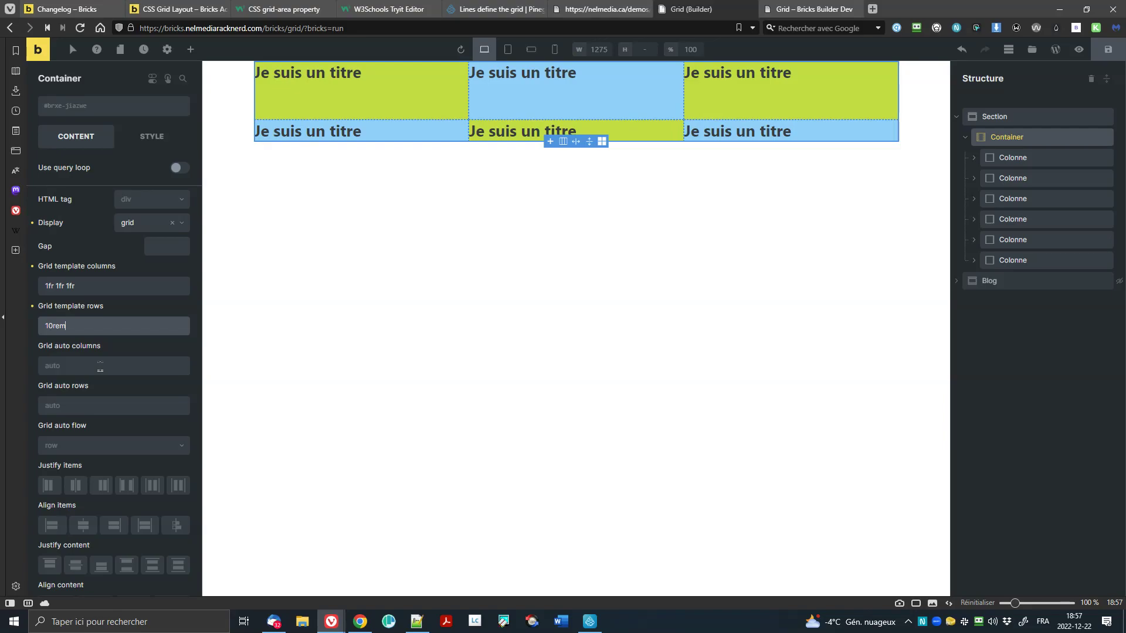
Step: Widen the first track in the Container's grid template columns to 2fr, and increase it to 3fr
click(98, 286)
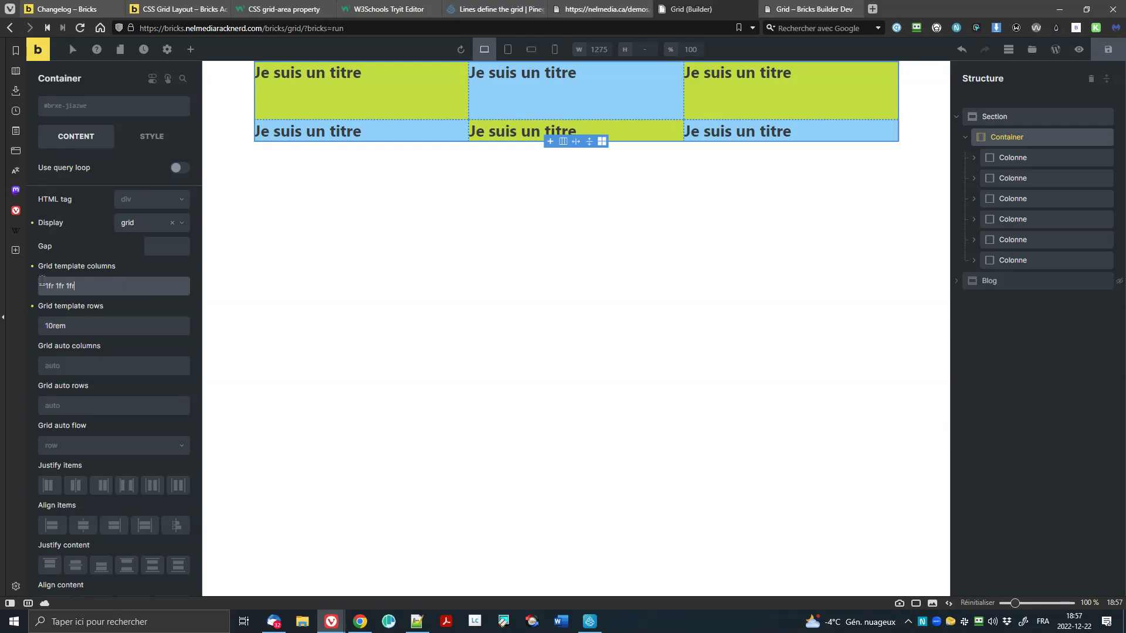
click(44, 285)
key(shift+Right)
text(2)
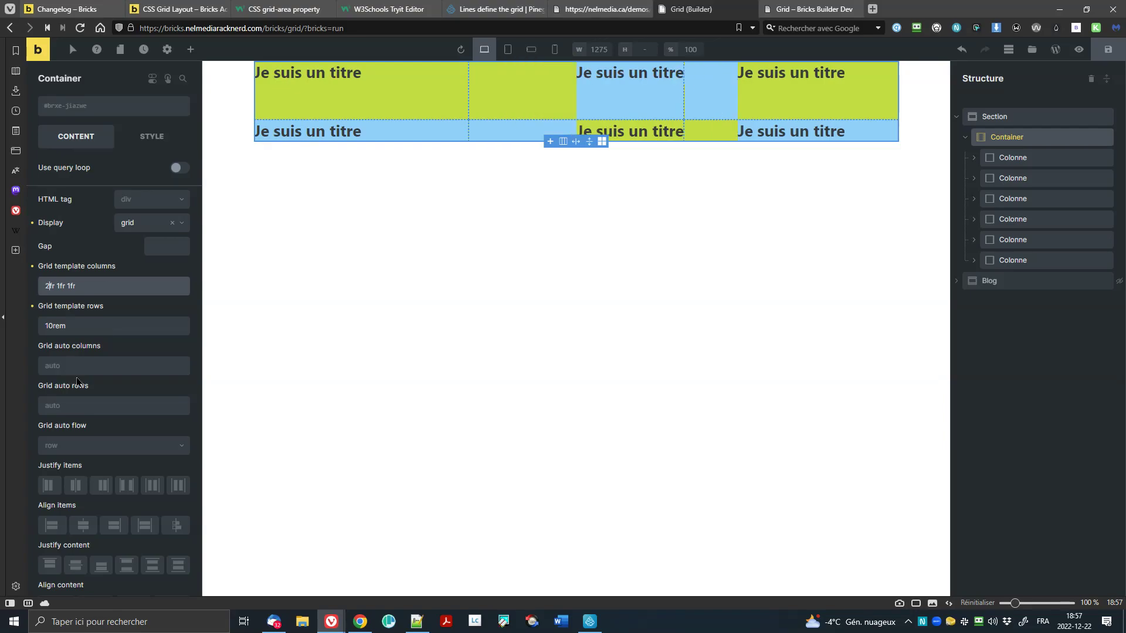
key(shift+Left)
text(3)
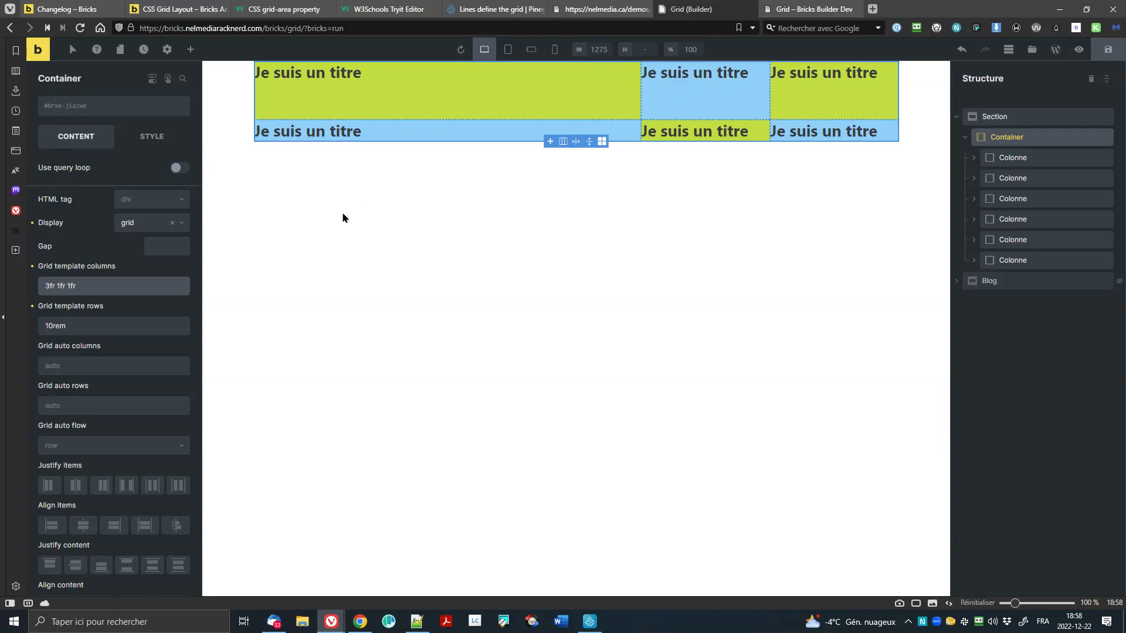
Step: Set the second and third tracks in the Container's grid template columns to 2fr each
click(59, 285)
text(2fr )
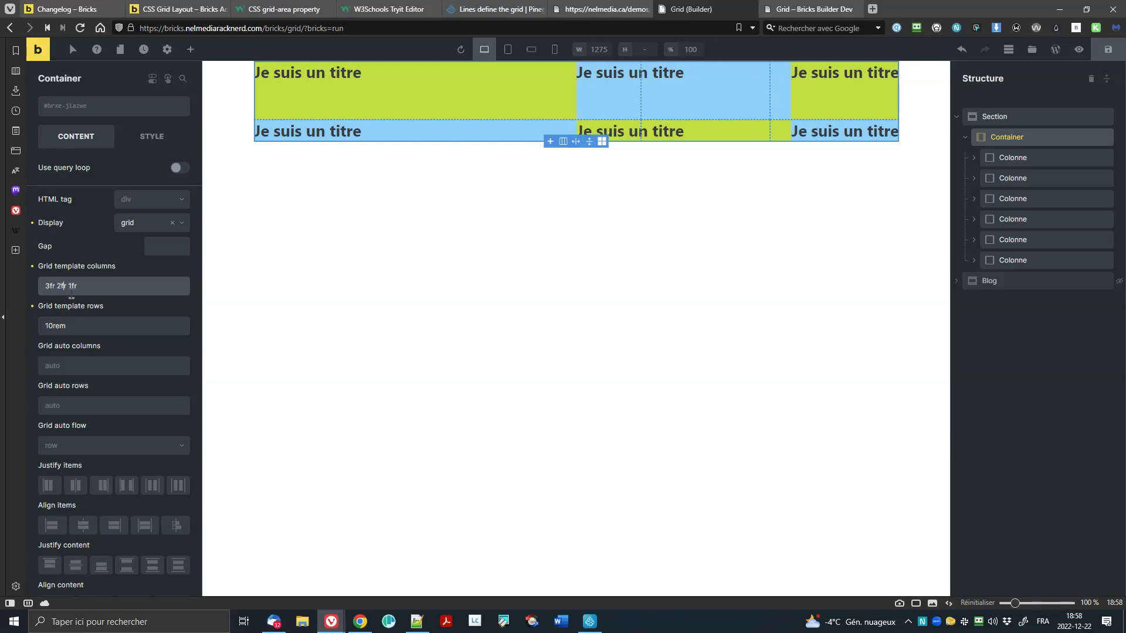
text(2)
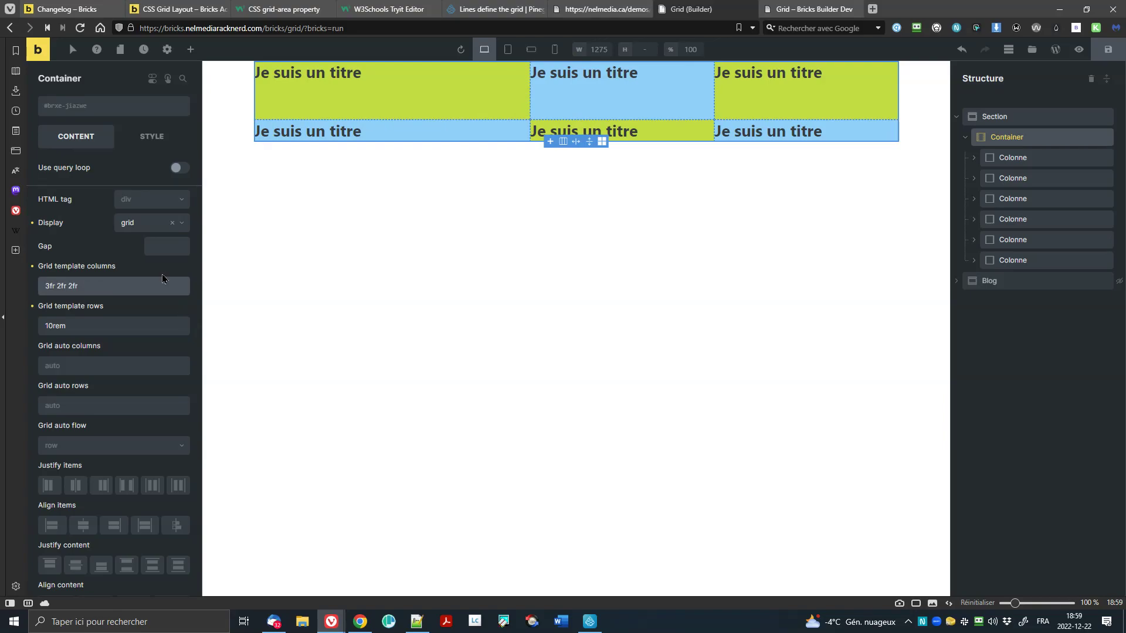
Step: Try a gap of 2rem on the Container's grid and reset it
click(161, 245)
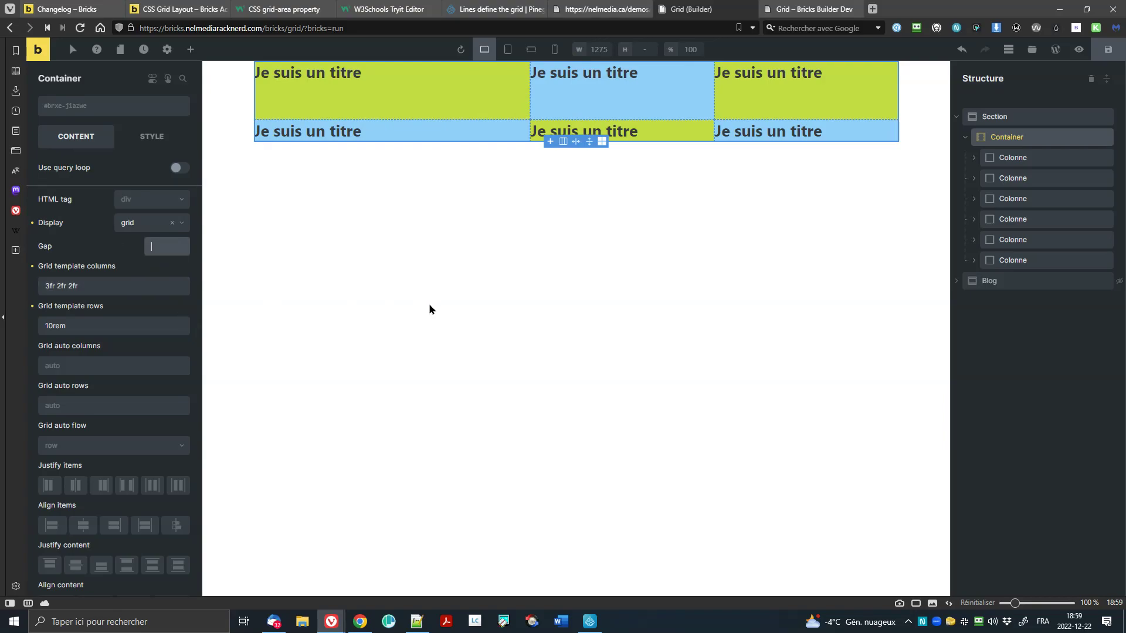
text(2rem)
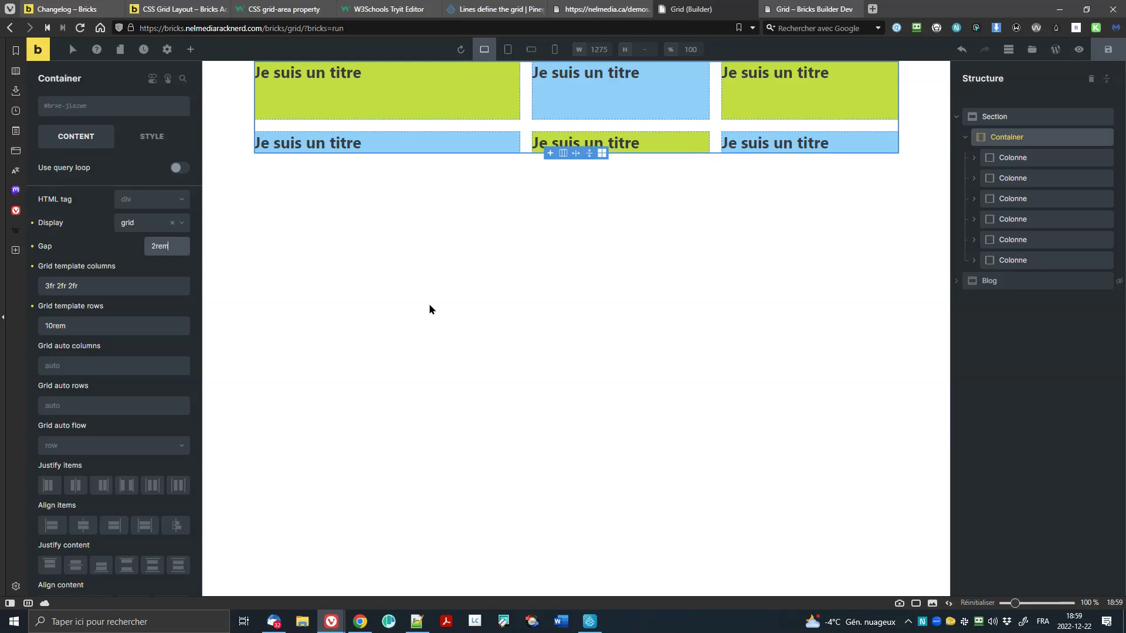
click(33, 249)
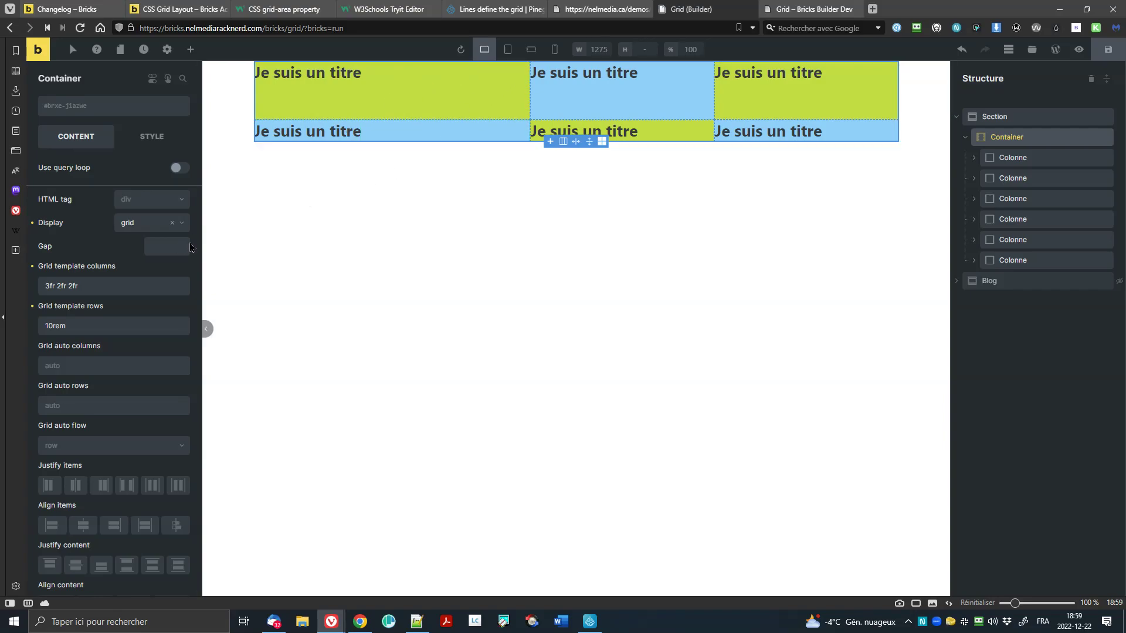
Step: Enter 1/1/2/2 as the grid column placement of the first Colonne
drag(91, 289, 41, 288)
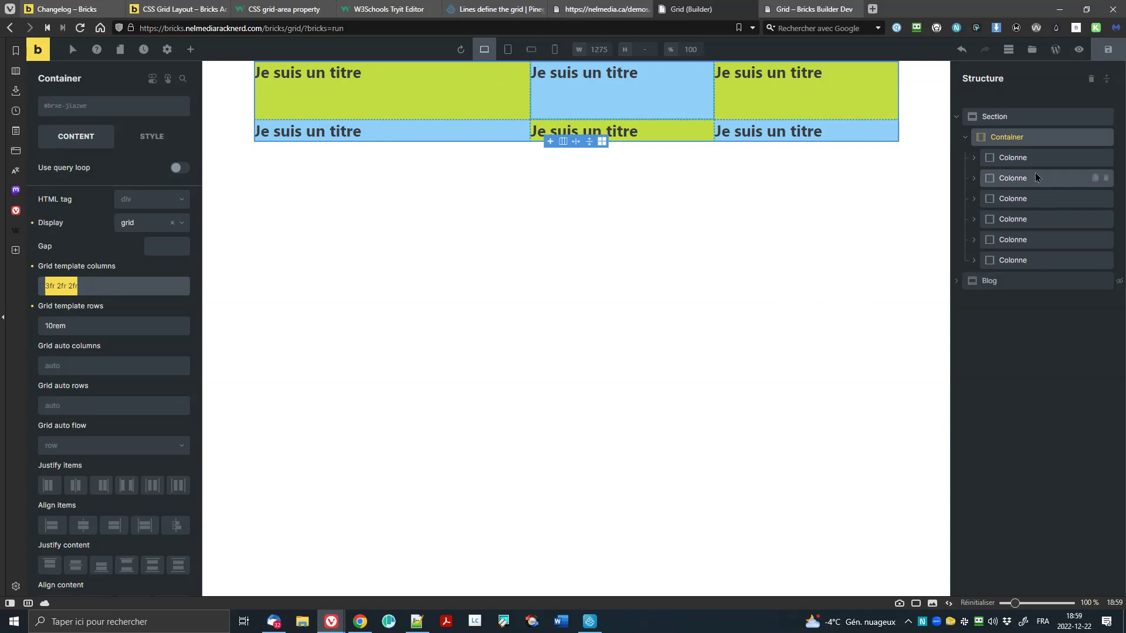
click(1013, 158)
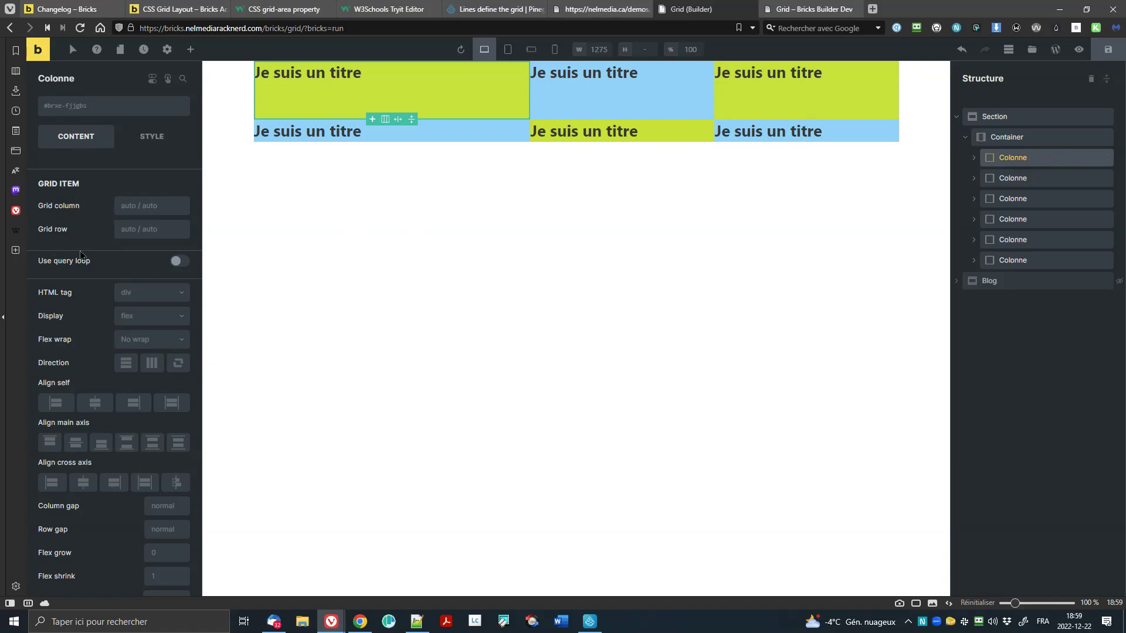
click(129, 206)
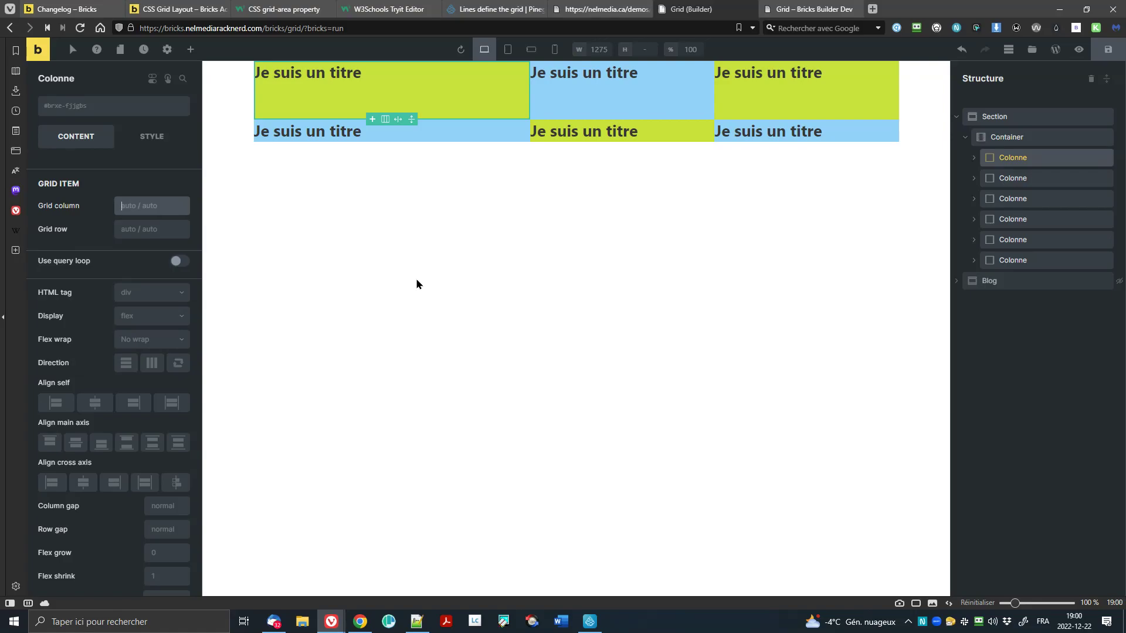
text(1/1/)
text(2/2)
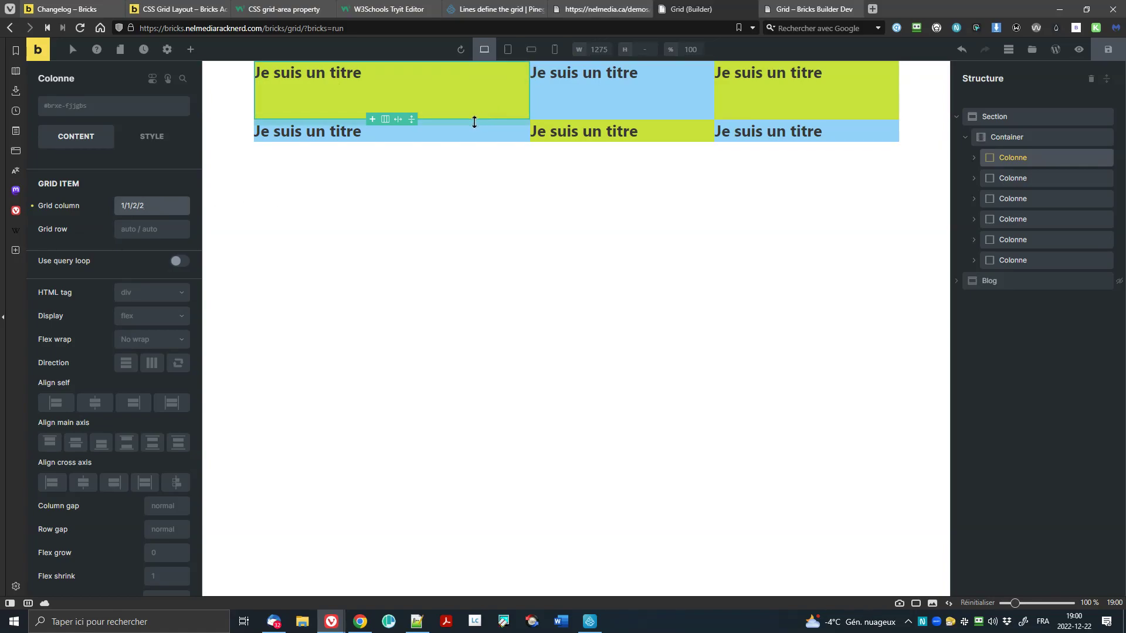
Step: Change the third number of the first Colonne's grid column placement to 3
click(138, 210)
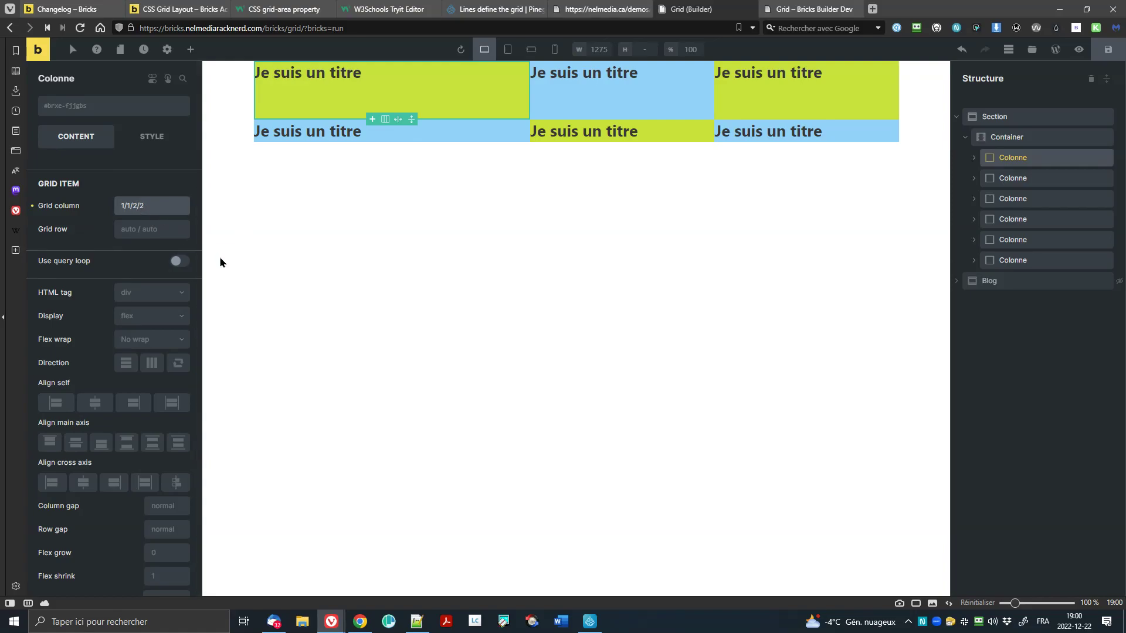
key(shift+Left)
text(3)
key(Right)
key(Right)
key(Right)
key(Right)
key(Right)
key(Left)
key(Left)
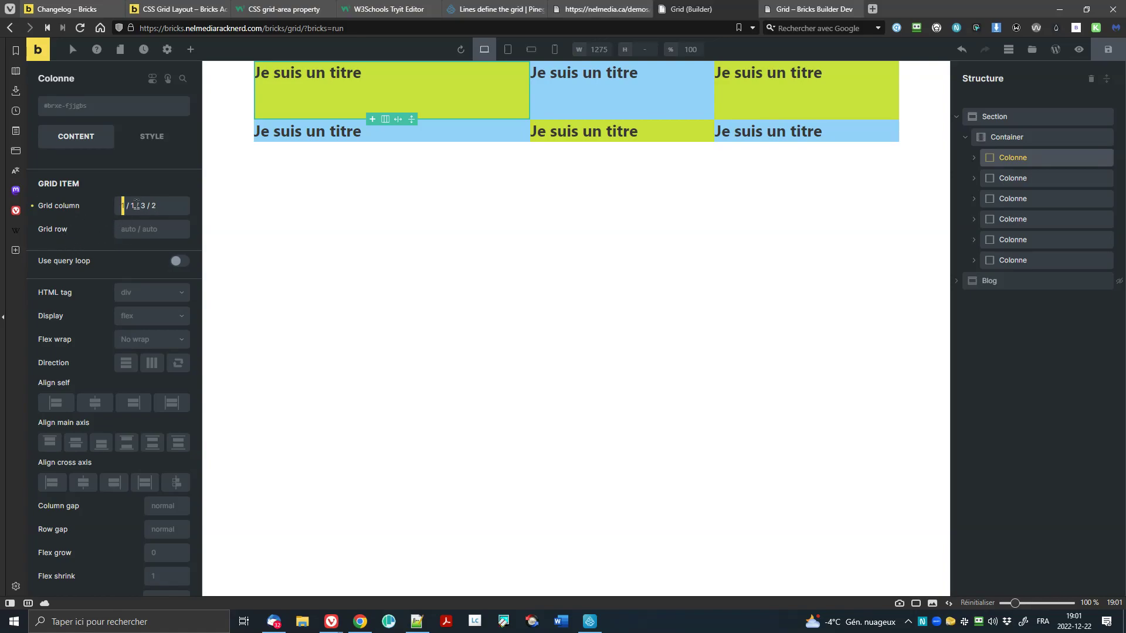
Step: Clear the first Colonne's grid column placement and set its grid row to 1 / 3
drag(136, 204, 169, 205)
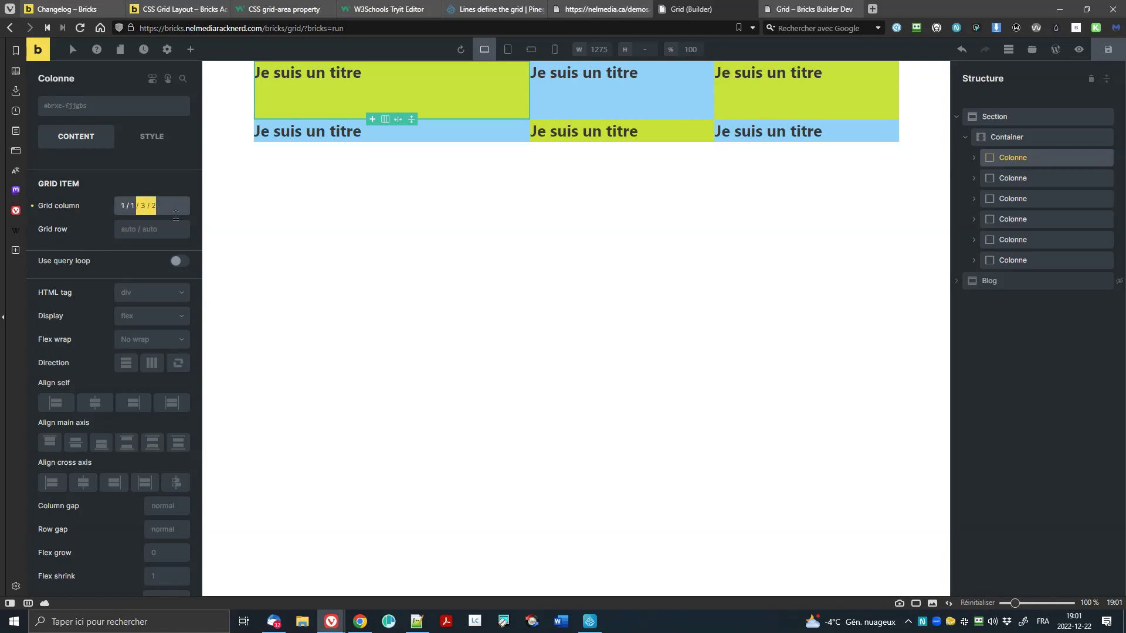
key(BackSpace)
key(BackSpace)
key(BackSpace)
key(BackSpace)
key(BackSpace)
click(135, 230)
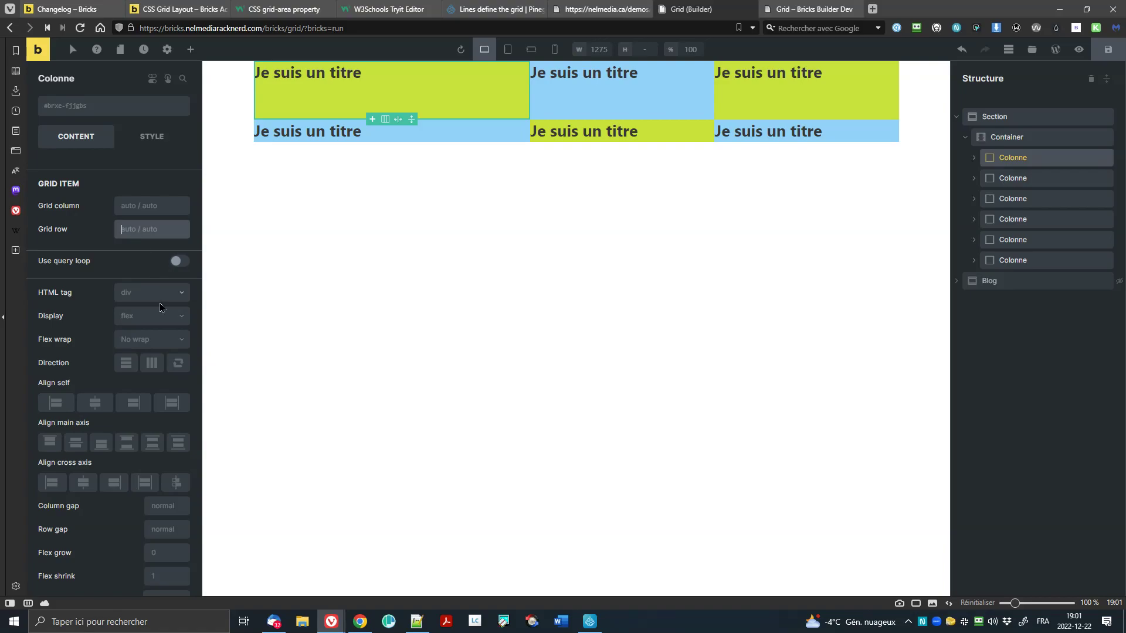
text(1 / 3)
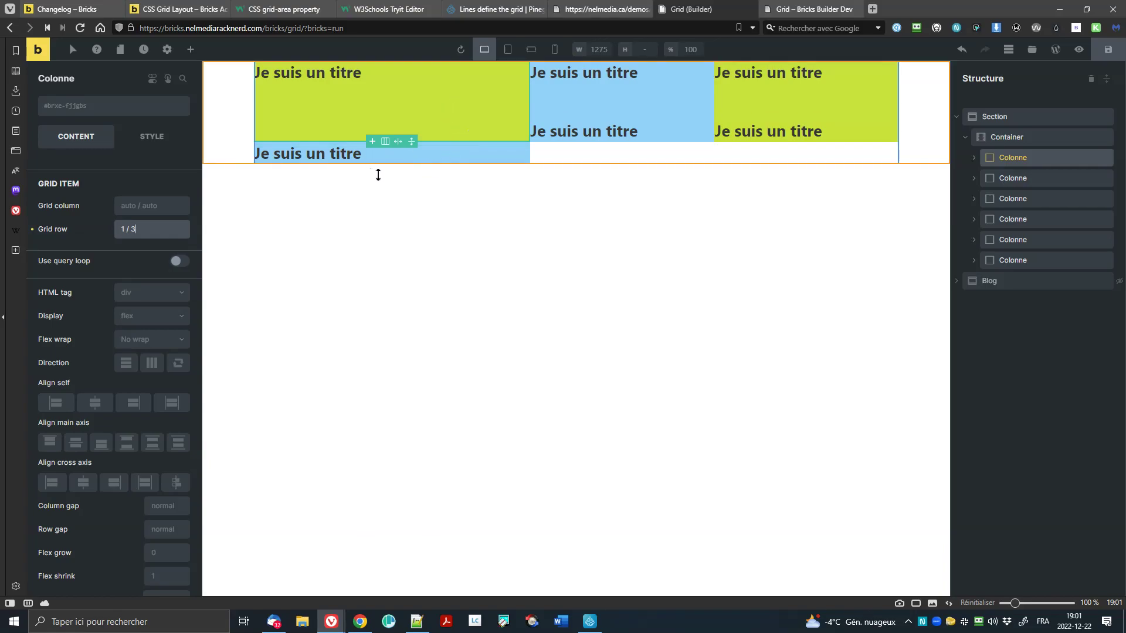
Step: Delete the sixth Colonne from the Container
mouse_move(1098, 266)
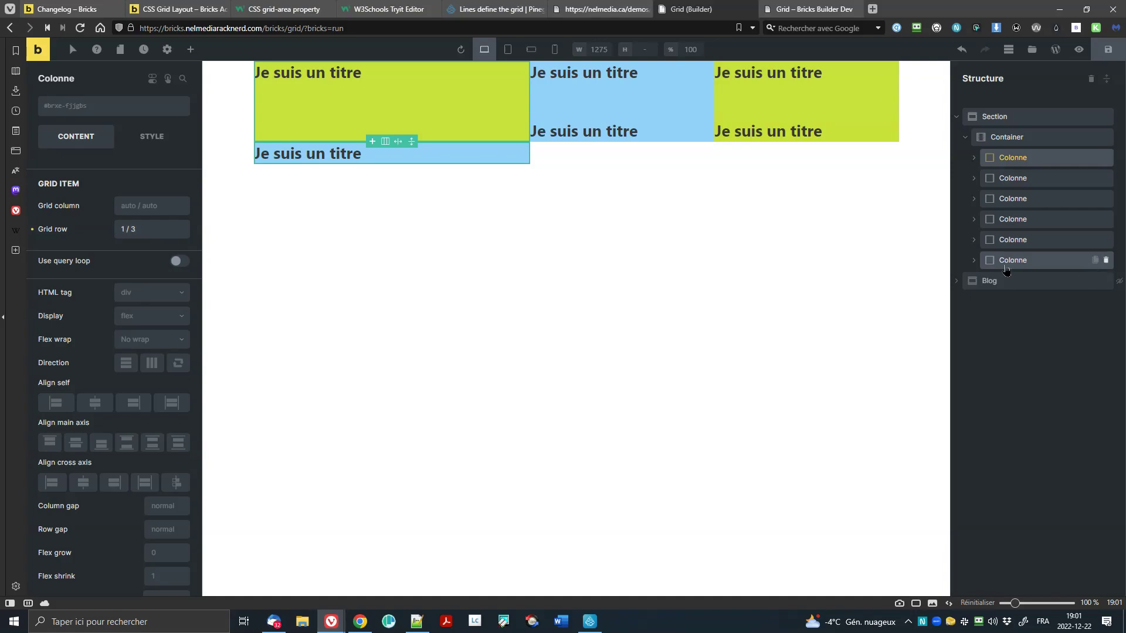
click(1106, 261)
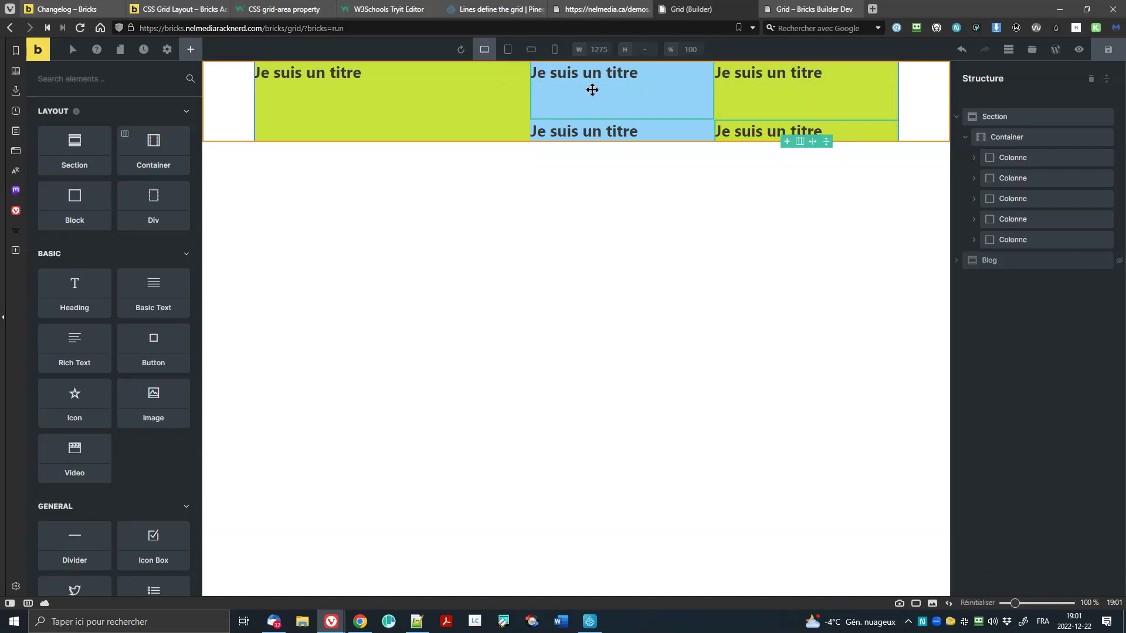
mouse_move(1030, 179)
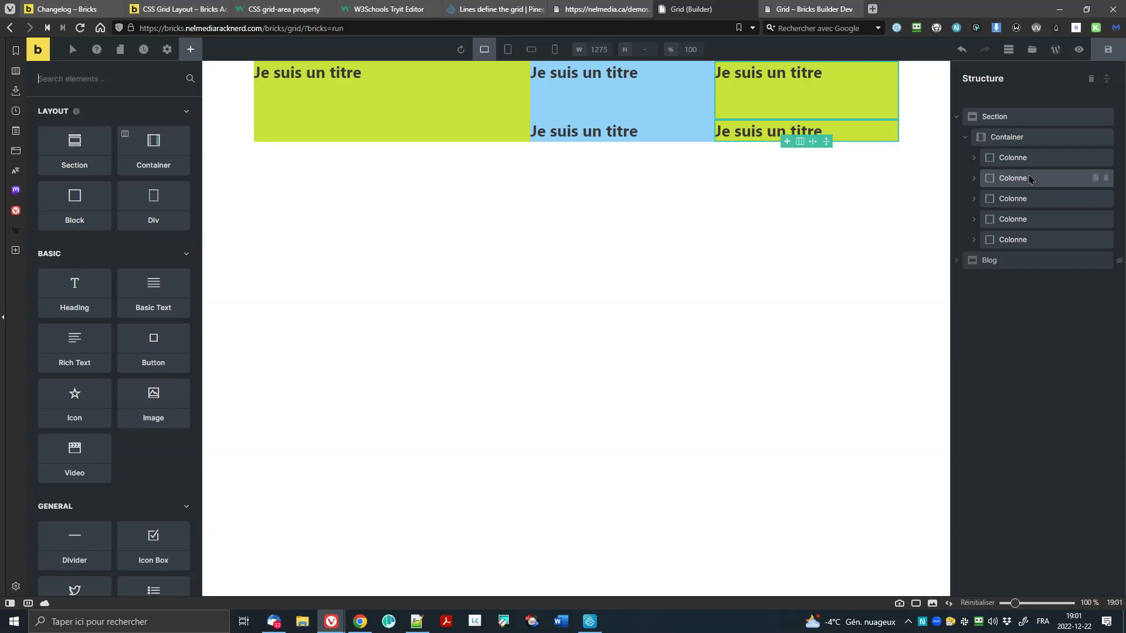
Step: Reset the Container's grid template rows and try 2rem 2rem
click(1007, 138)
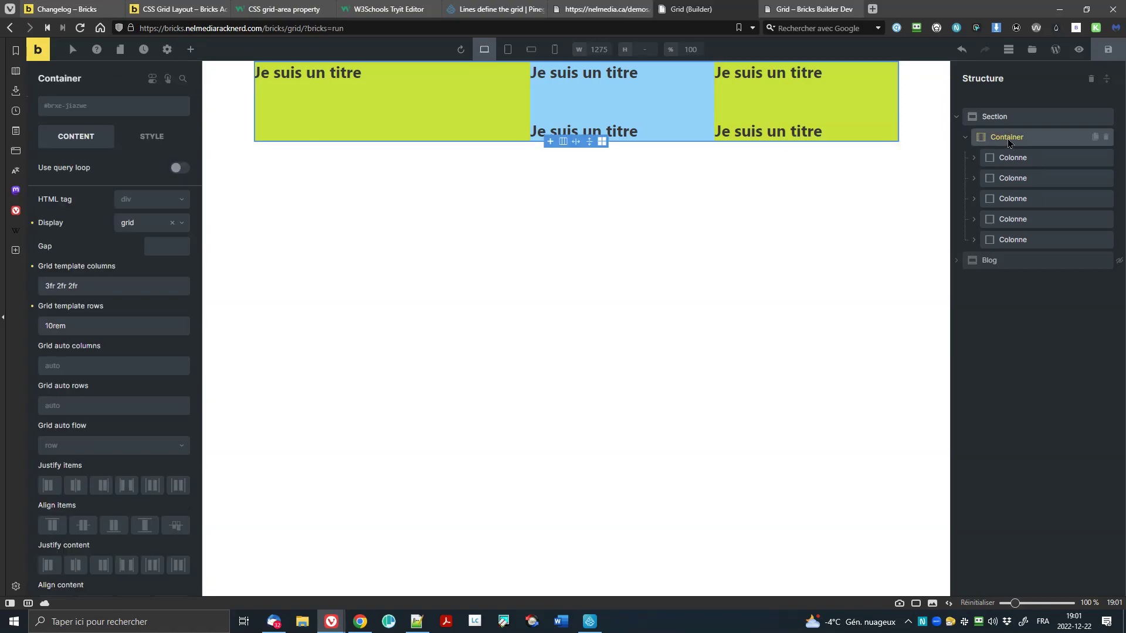
click(32, 306)
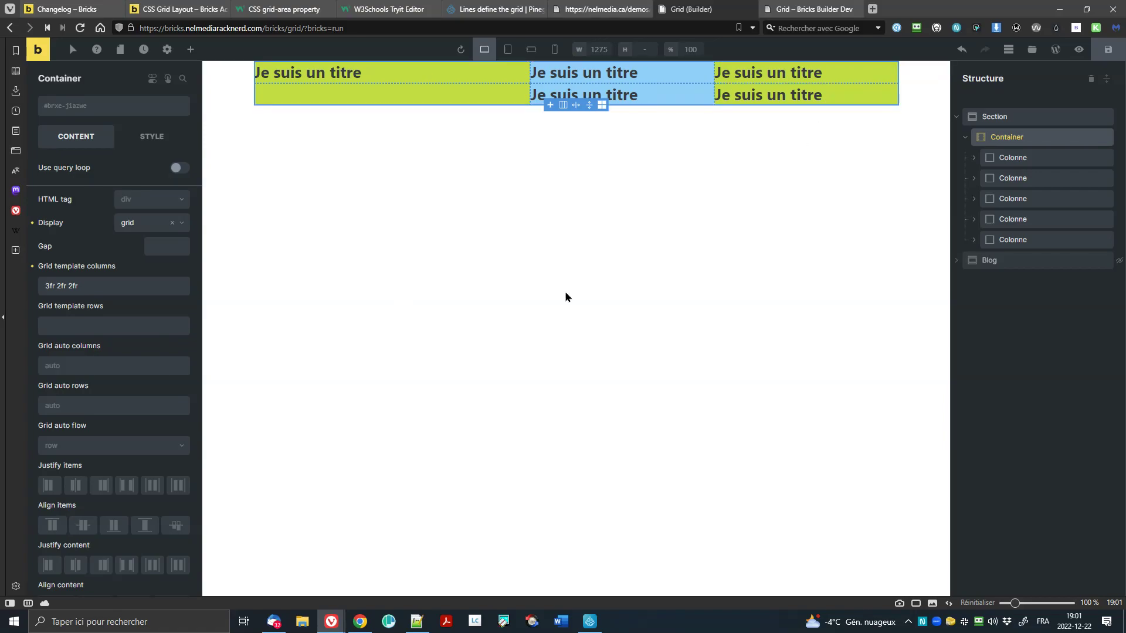
click(108, 328)
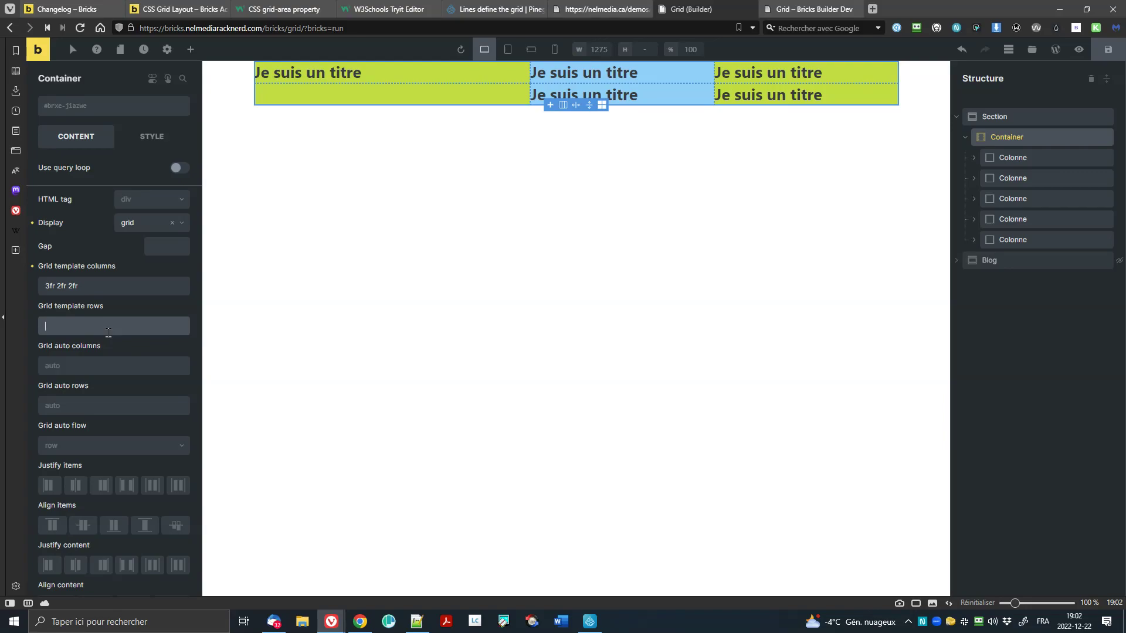
text(2rem 2rem)
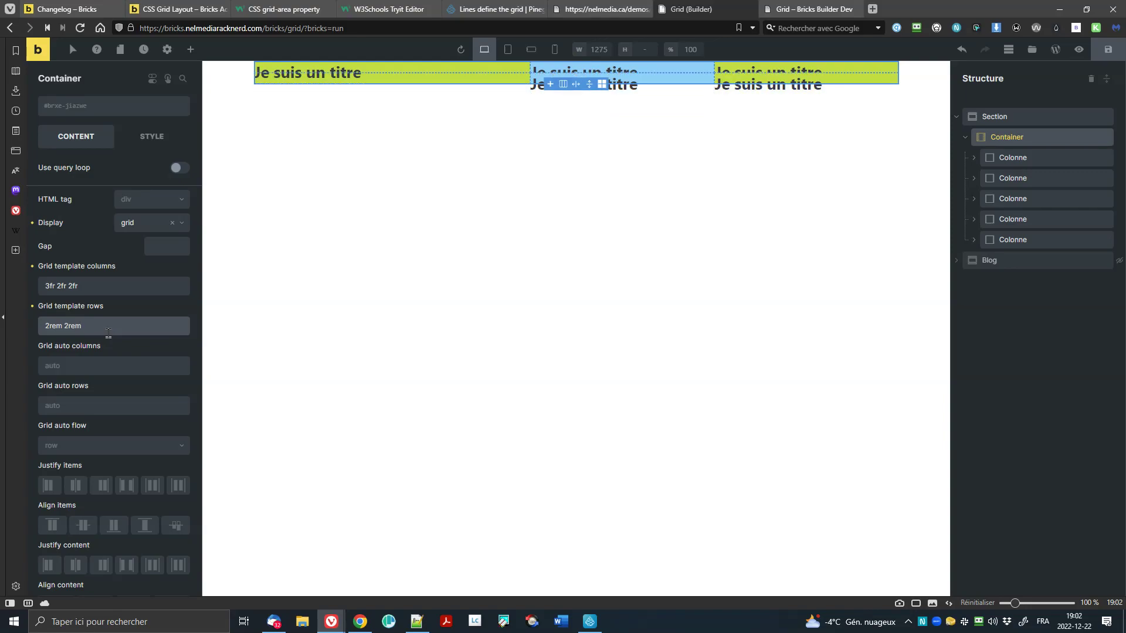
Step: Set the Container's grid template rows to 200px 200px
triple_click(85, 326)
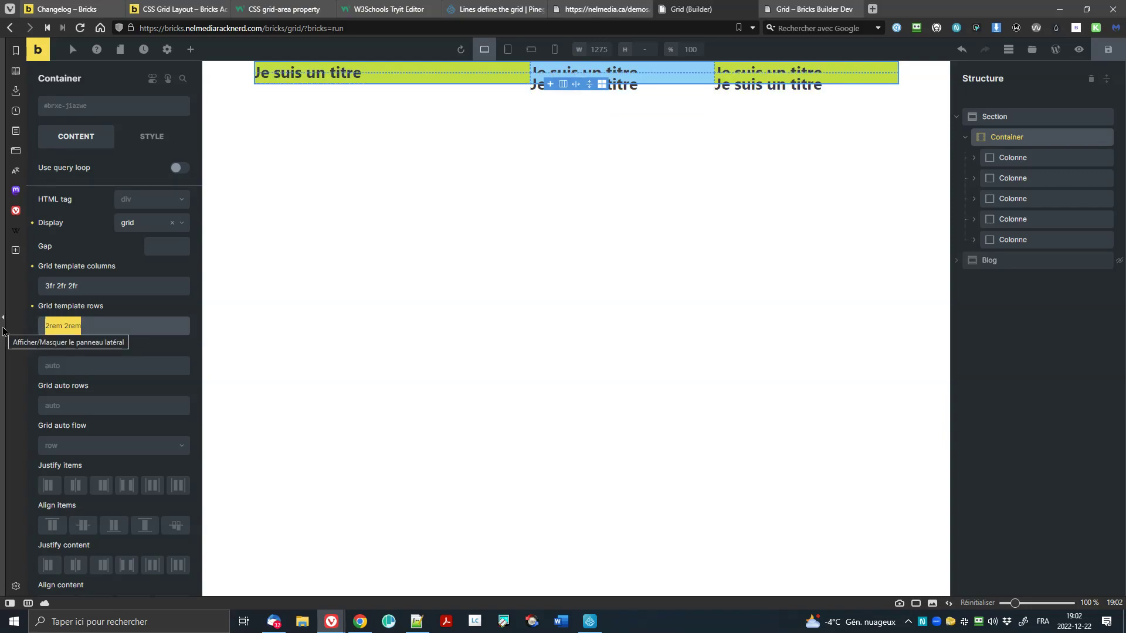
text(200px 2)
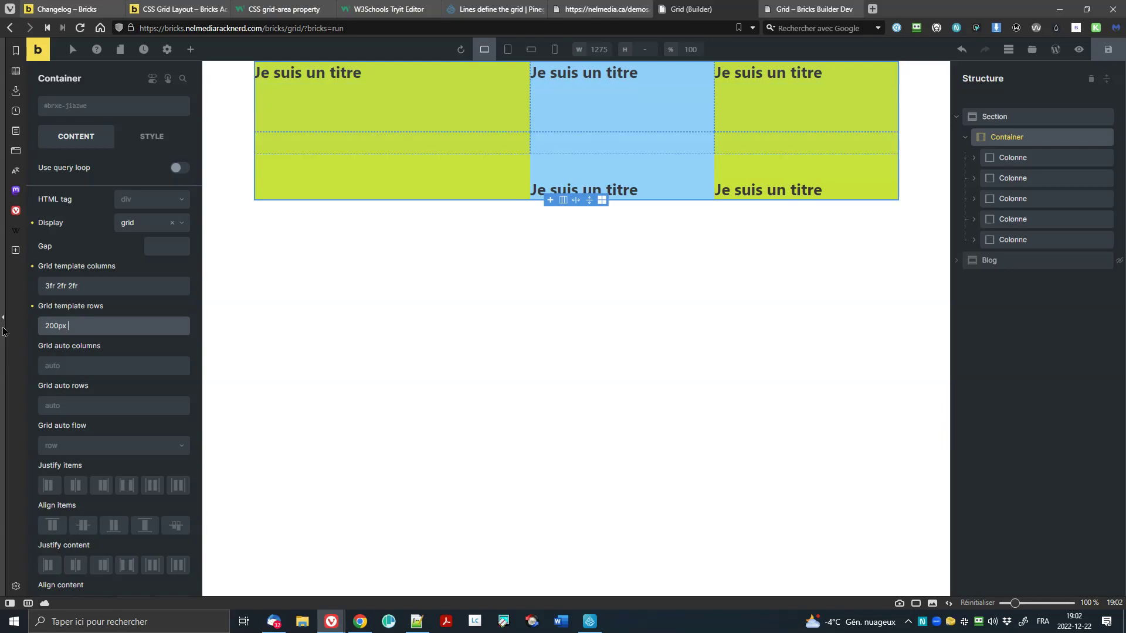
text(px)
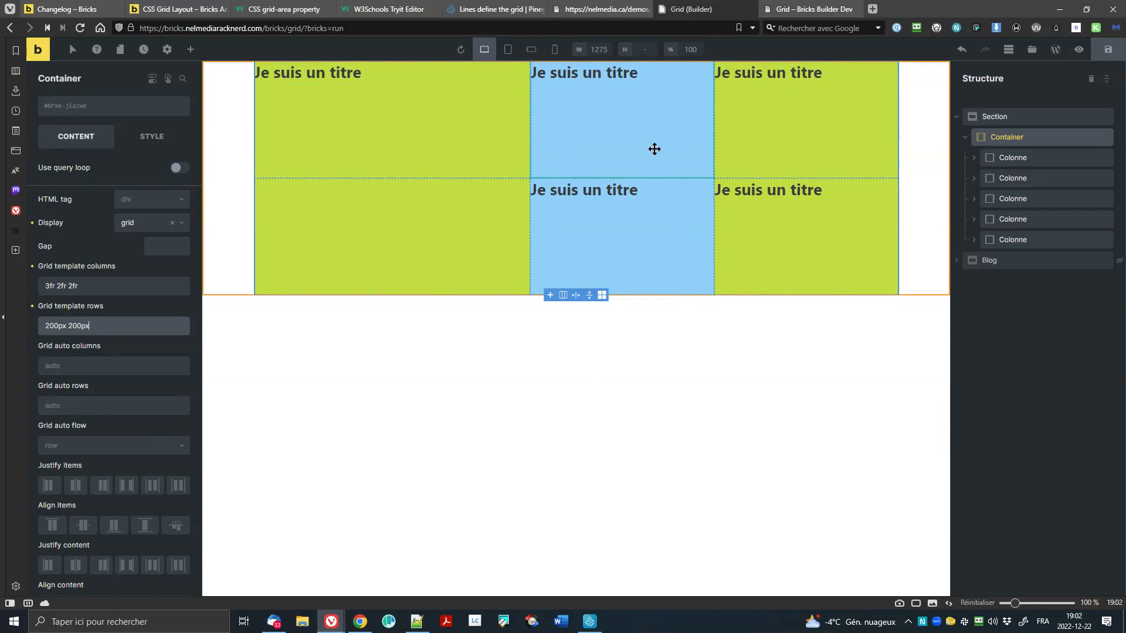
Step: Set the first Colonne's grid column to 2/4
click(409, 124)
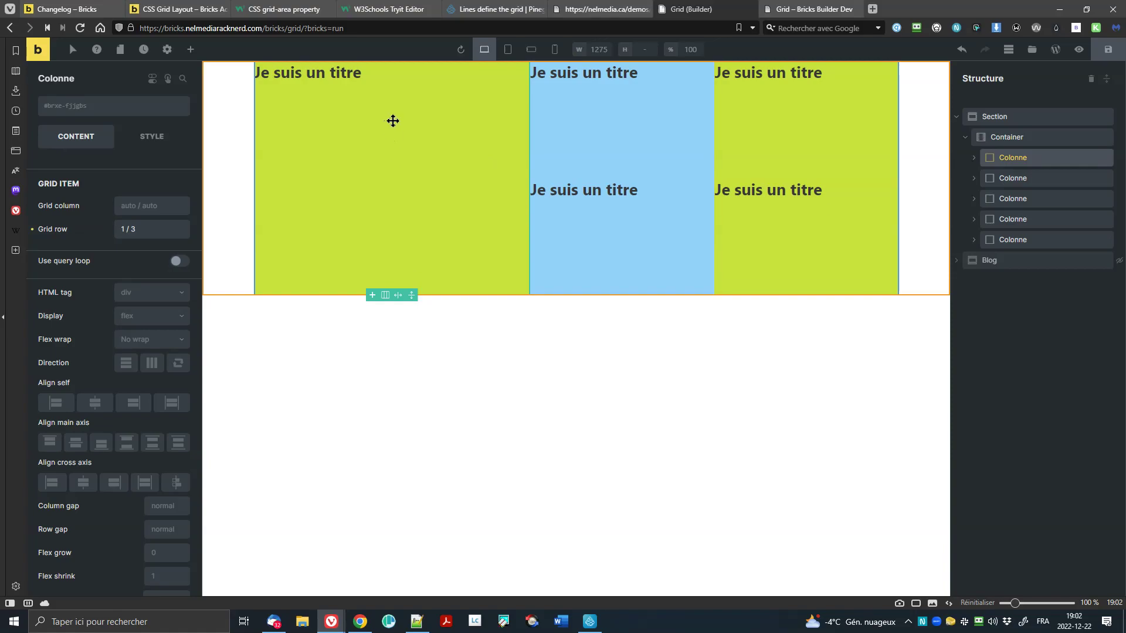
click(124, 230)
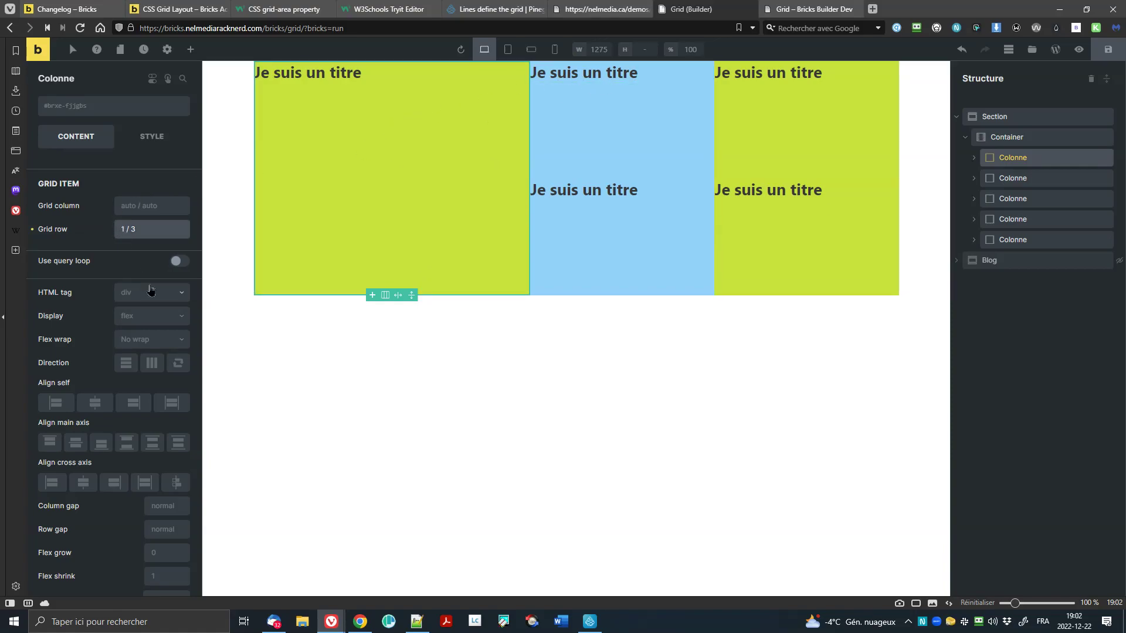
click(128, 206)
text(2)
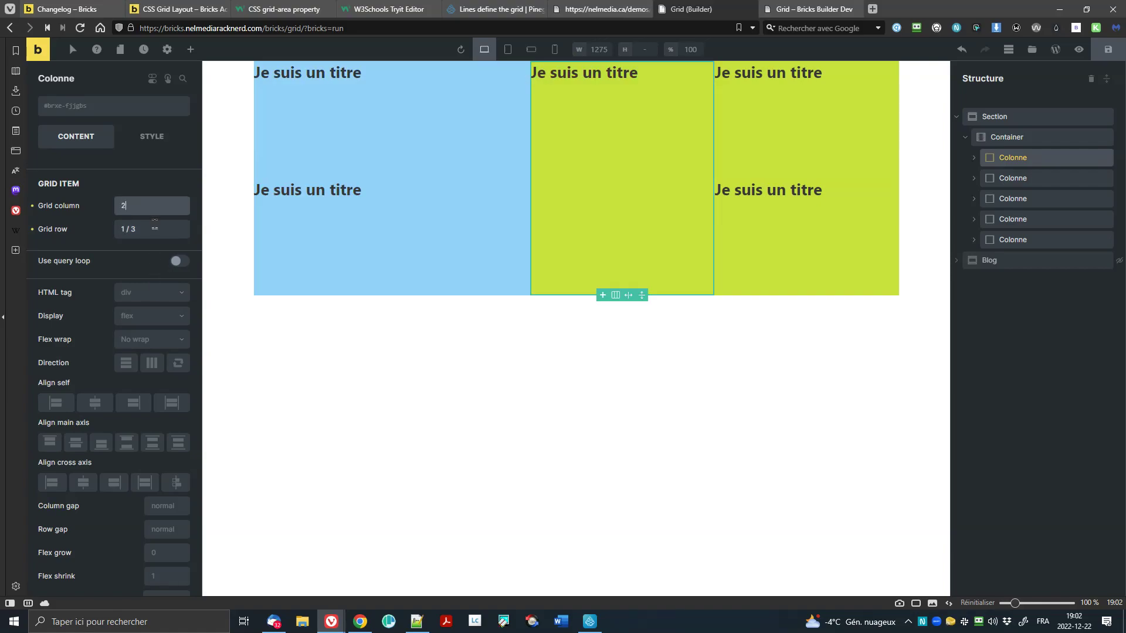
text(/)
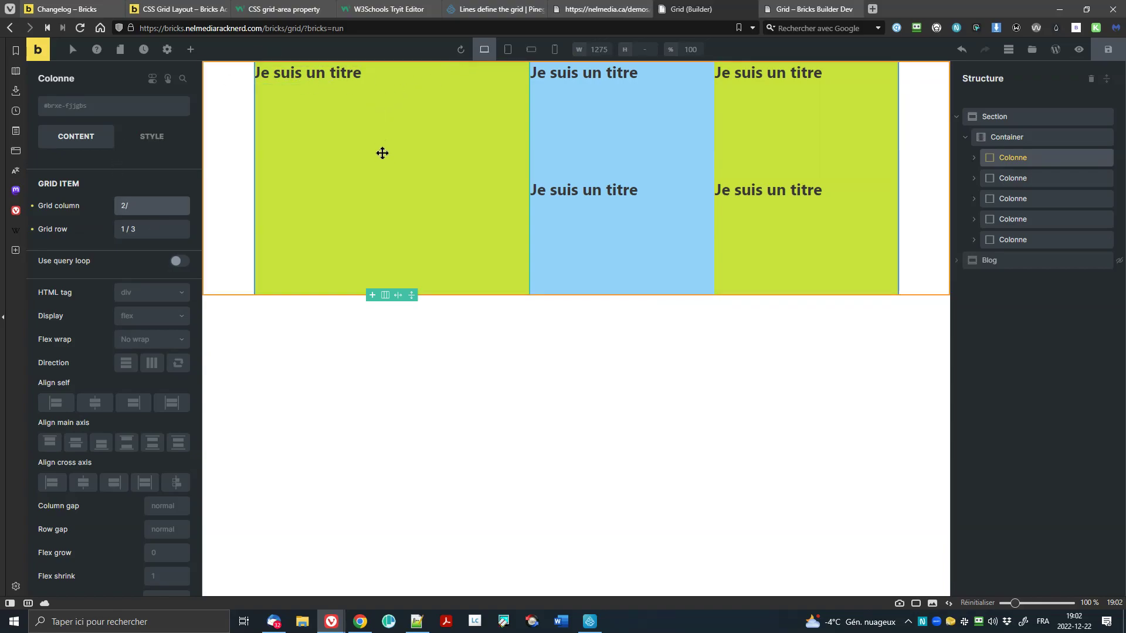
text(4)
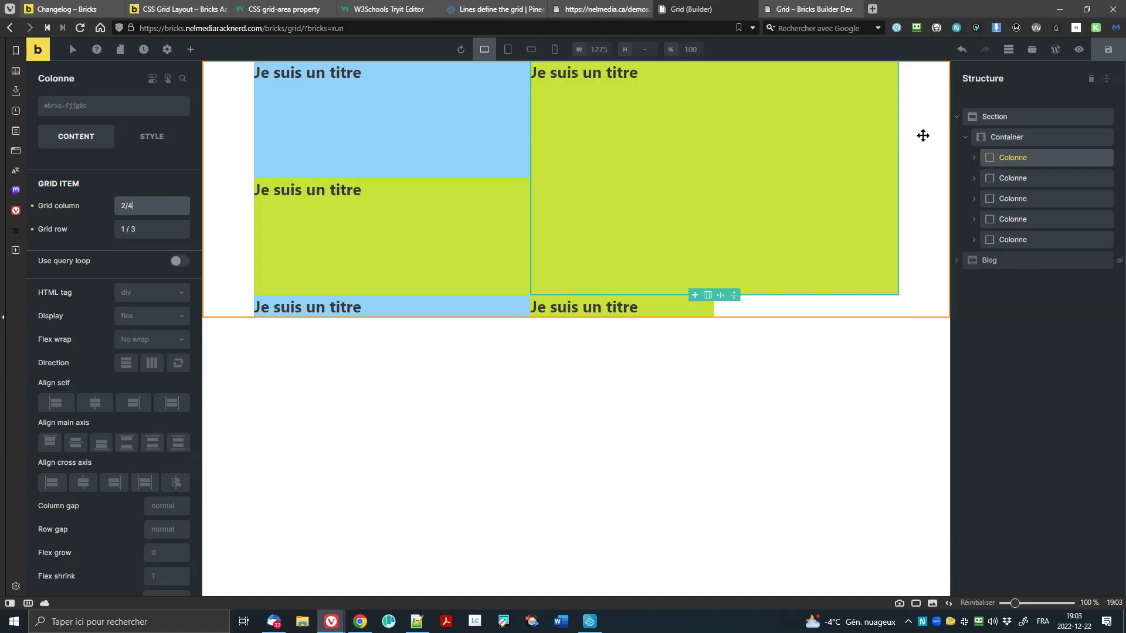
Step: Hide the first Section by setting its display to none, and make the Blog section visible
click(956, 117)
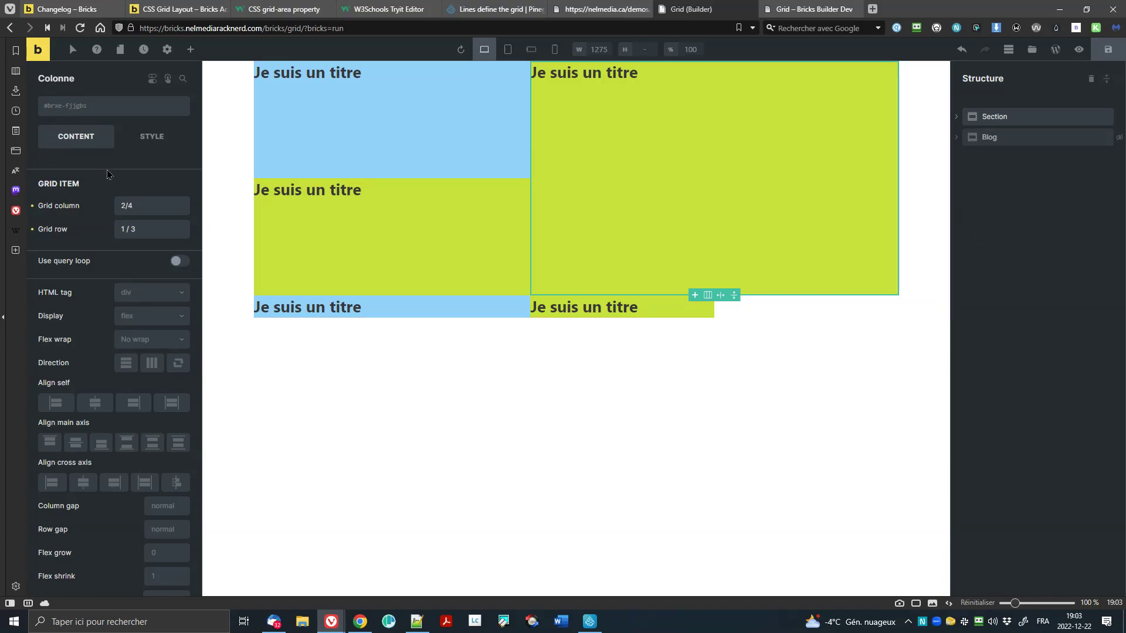
click(991, 117)
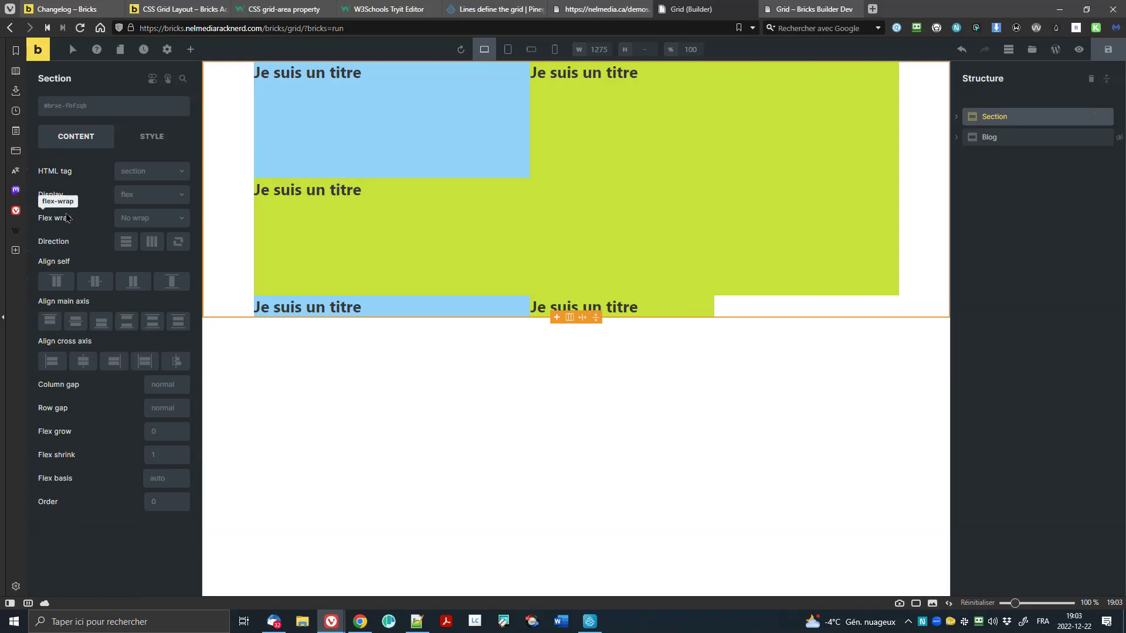
click(150, 198)
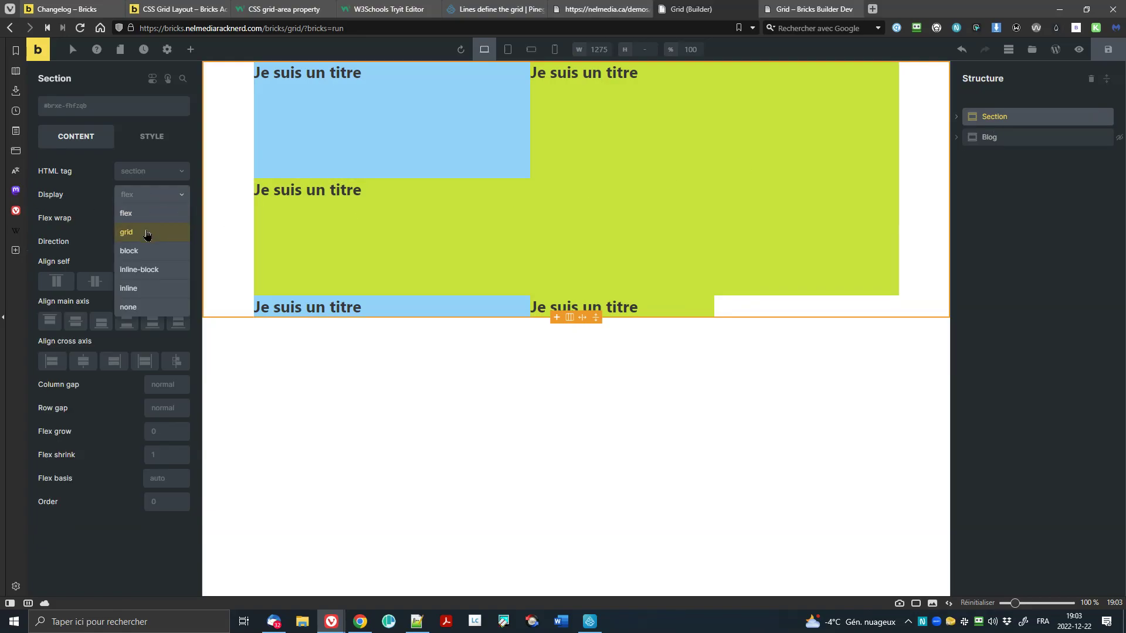
click(147, 307)
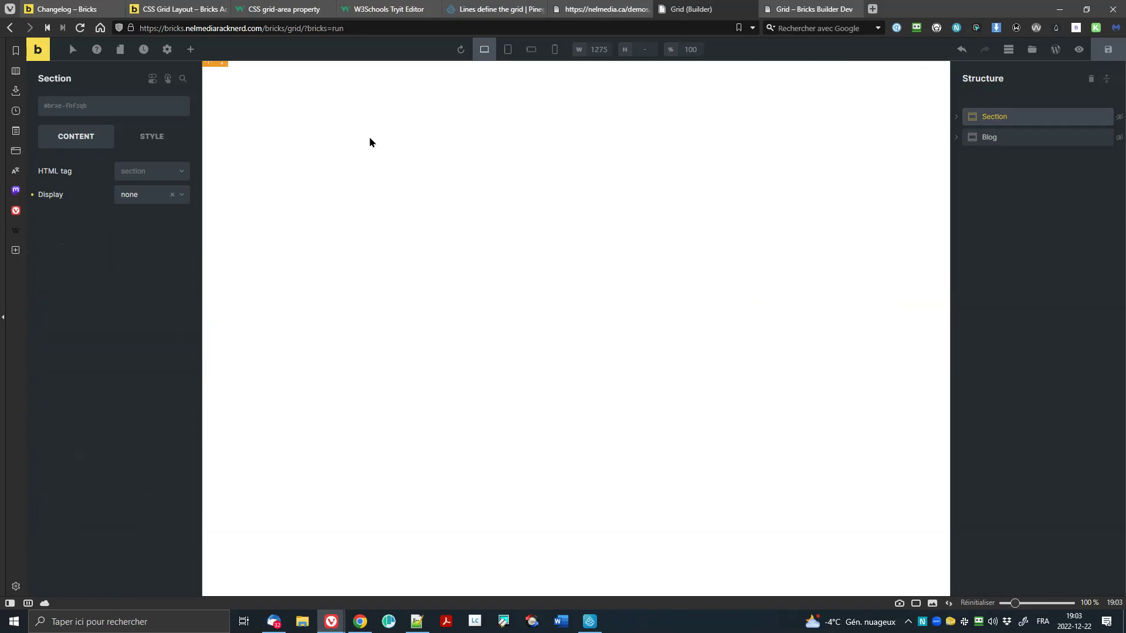
click(1118, 138)
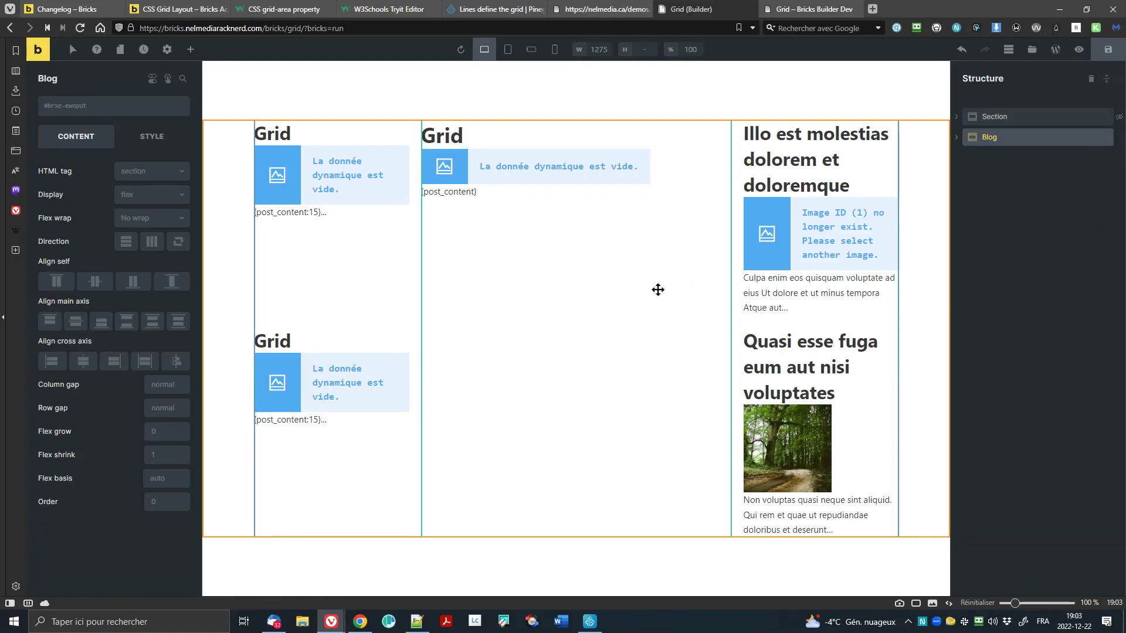
Step: Save the page and check the Blog grid on the published page
click(818, 8)
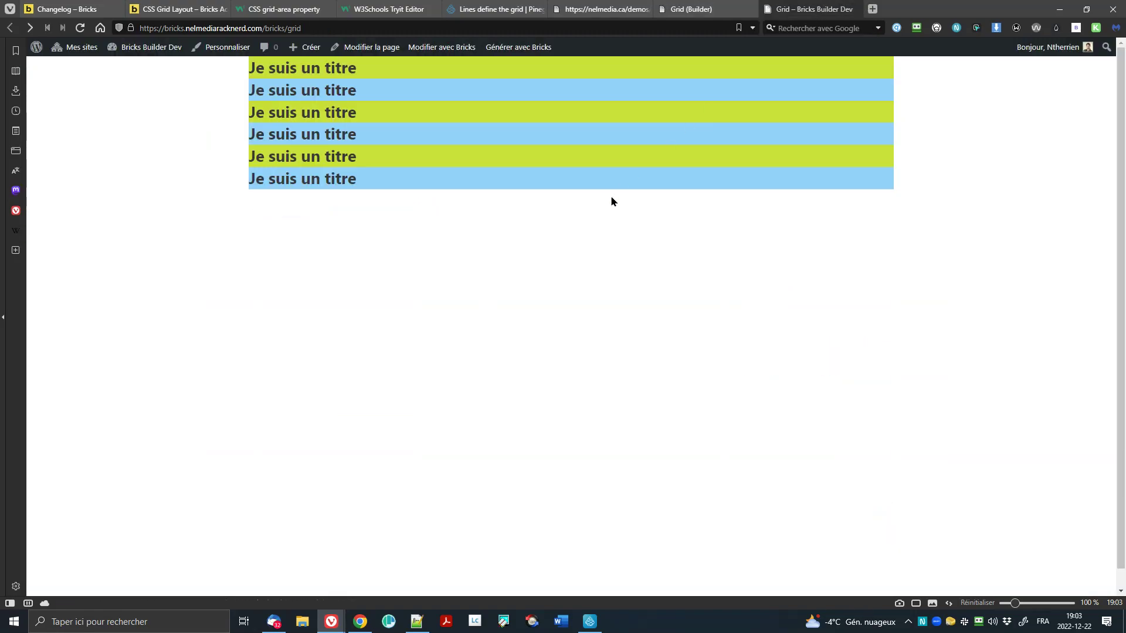
click(709, 9)
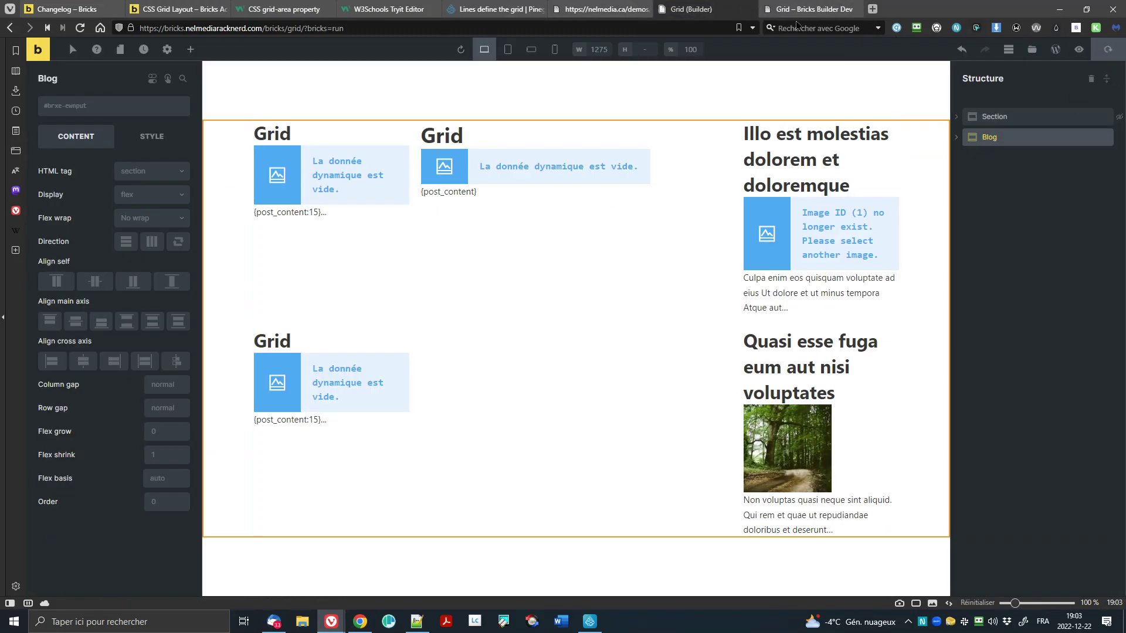
click(812, 9)
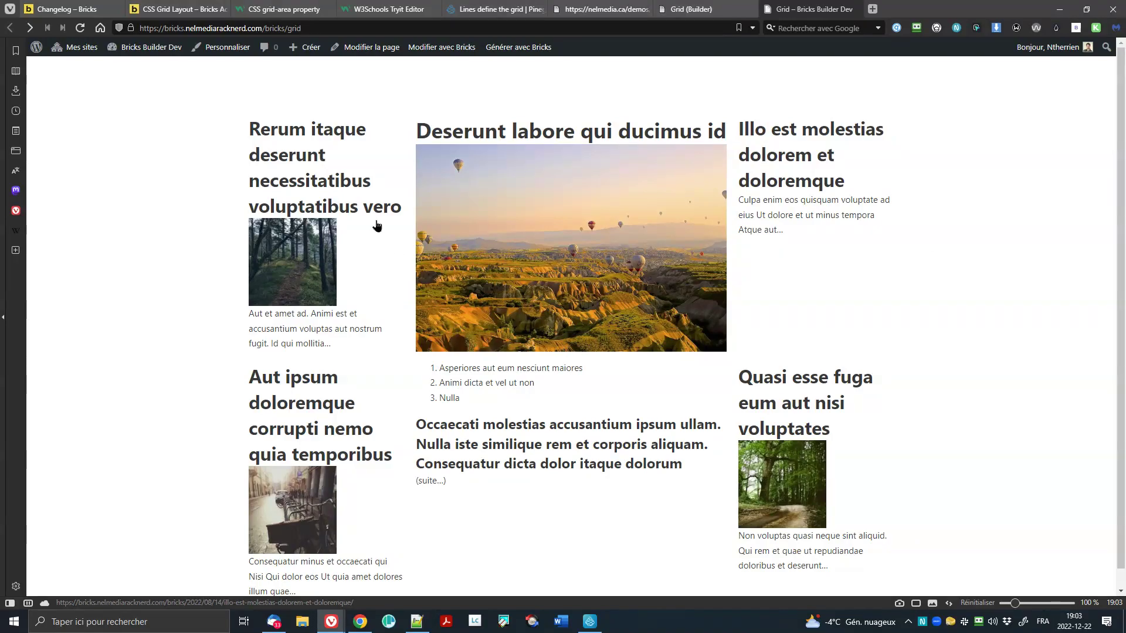
click(678, 6)
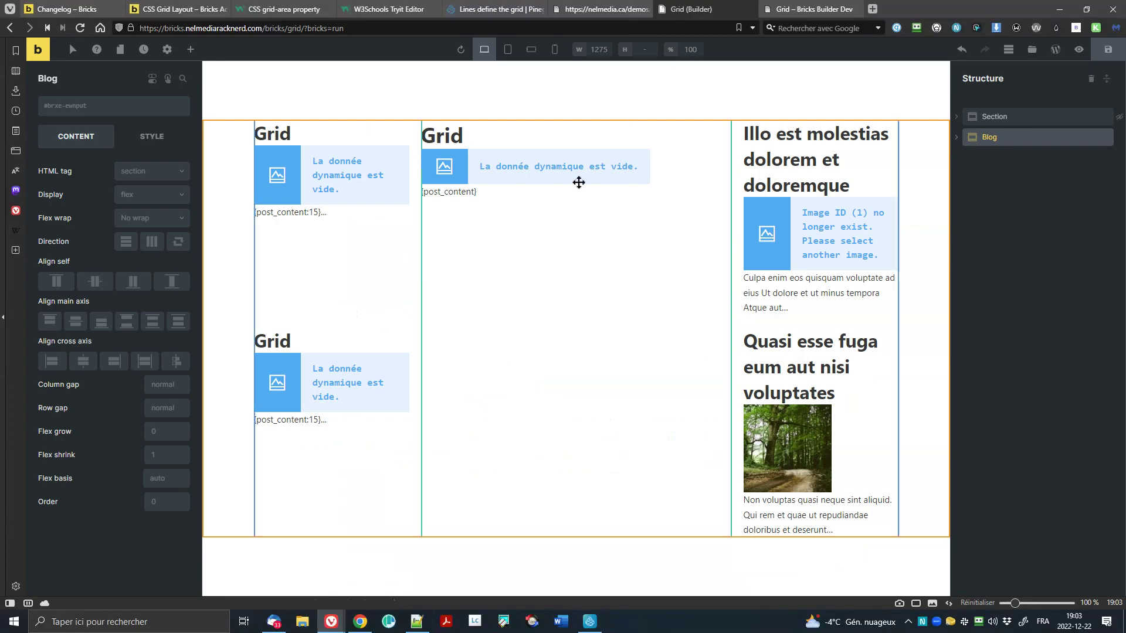
Step: Examine the grid template columns of the Container inside the Blog section, including the middle column's width
click(957, 139)
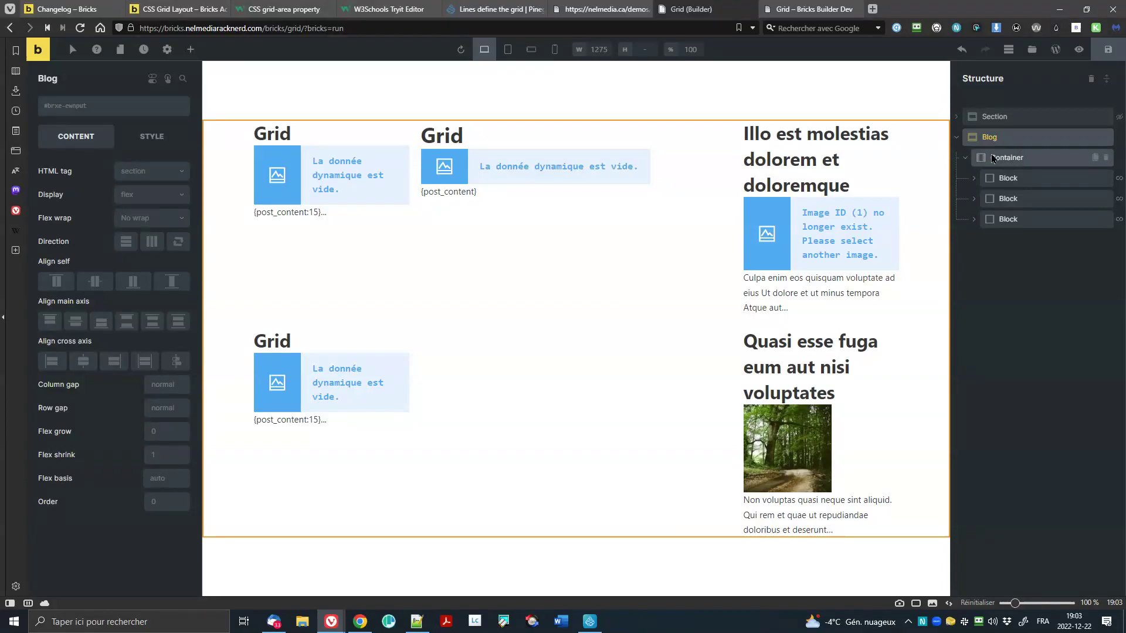
click(1037, 159)
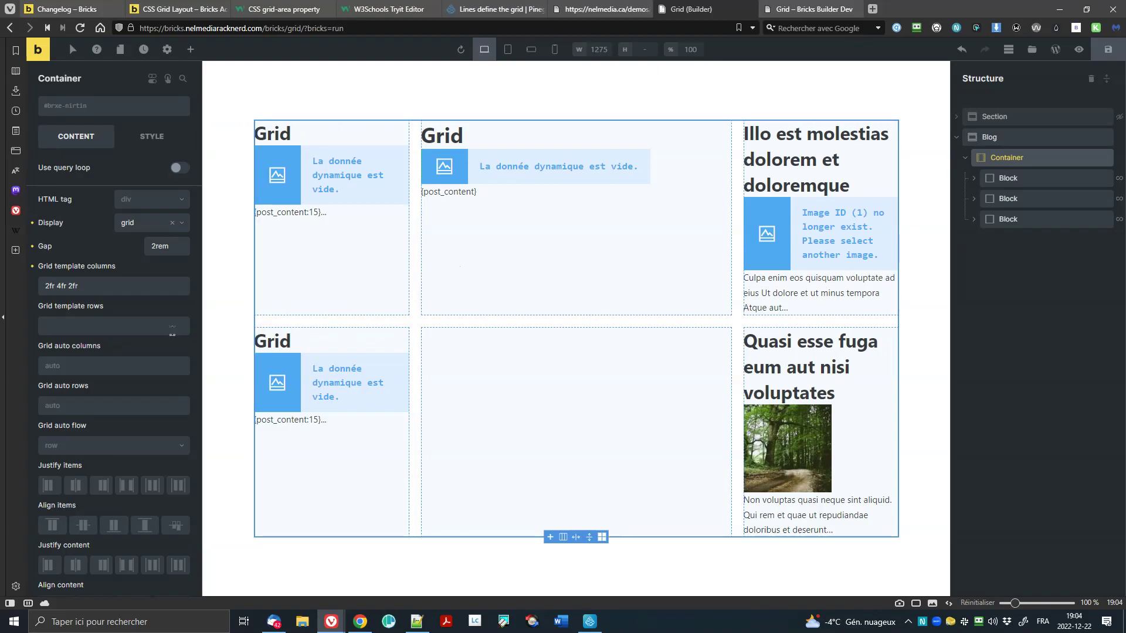
click(108, 285)
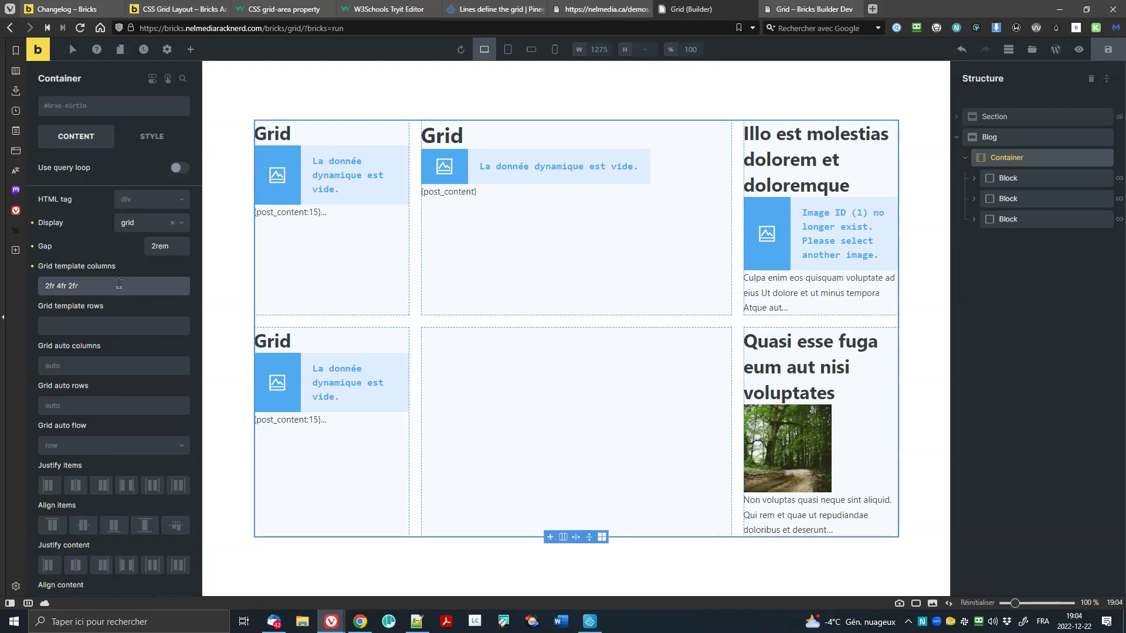
key(shift+Left)
key(shift+Left)
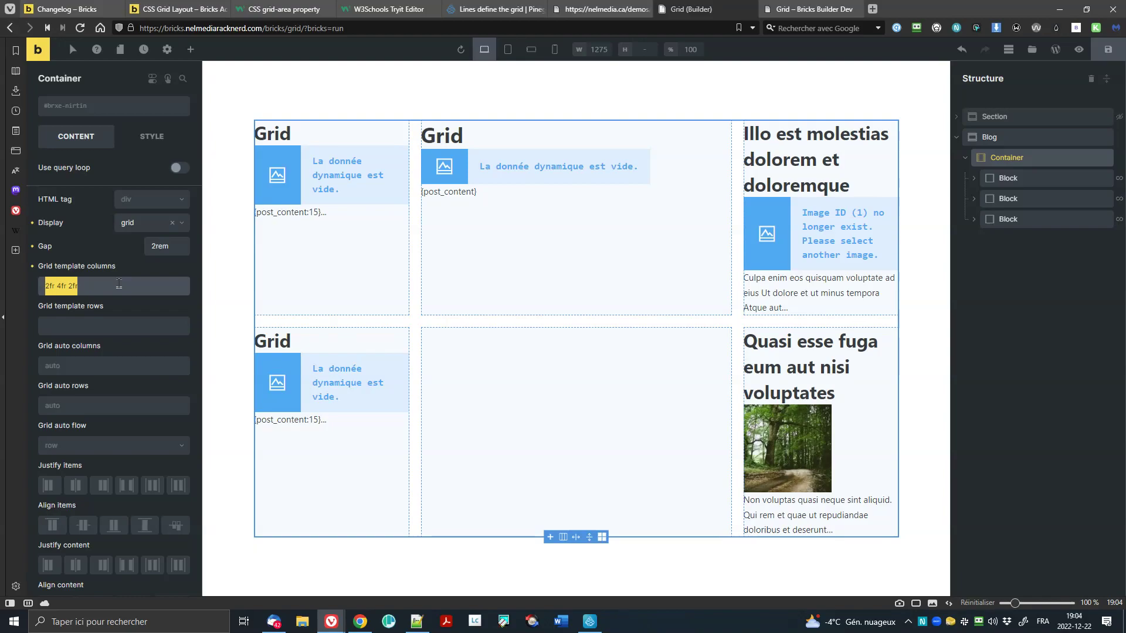
click(119, 285)
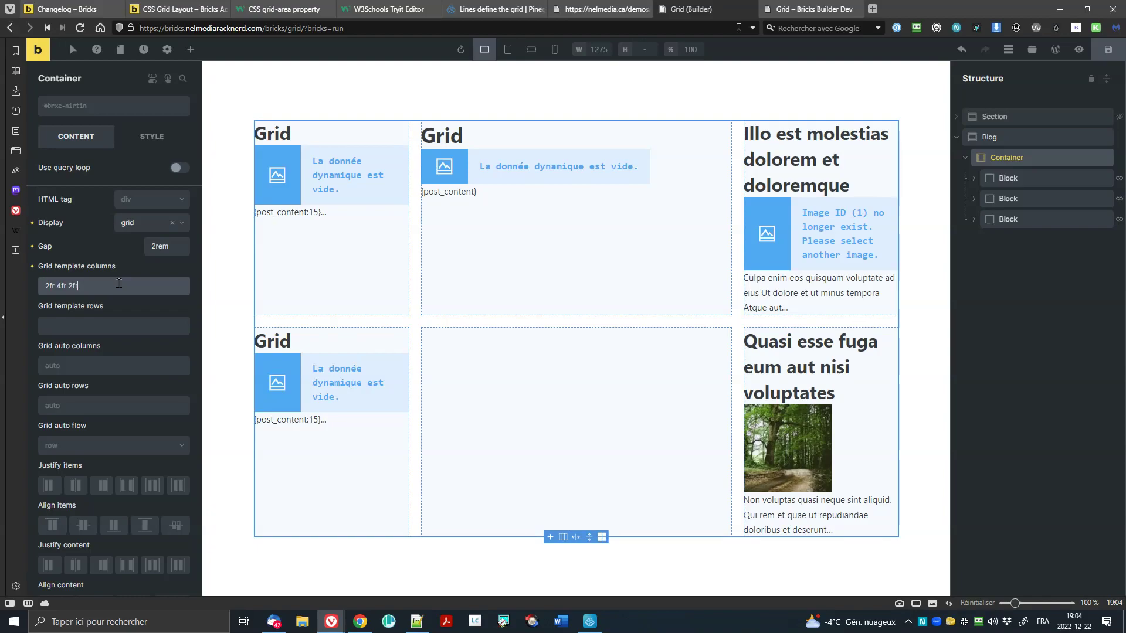
drag(61, 287, 69, 286)
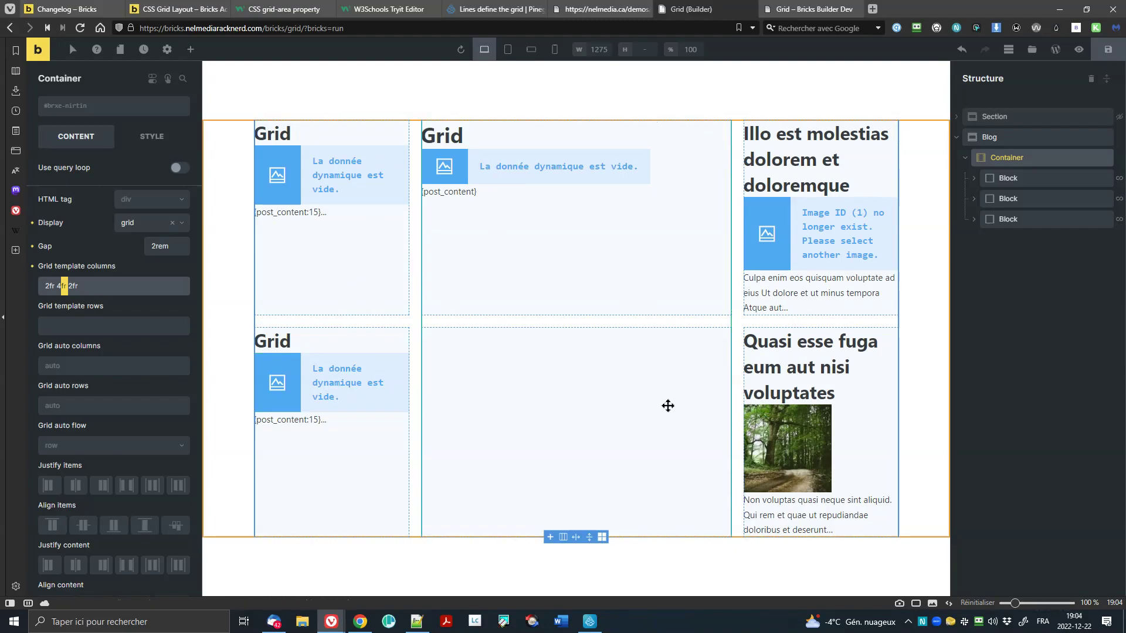
Step: Review the grid column and grid row placement of each of the three Blocks in the Blog Container
click(1039, 177)
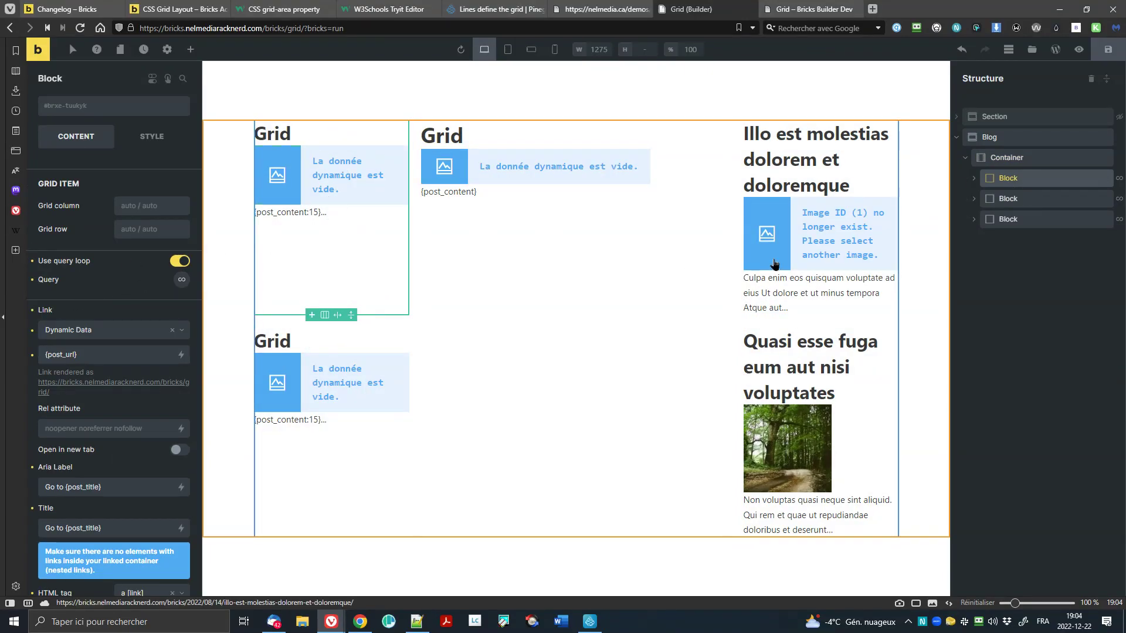
click(1010, 199)
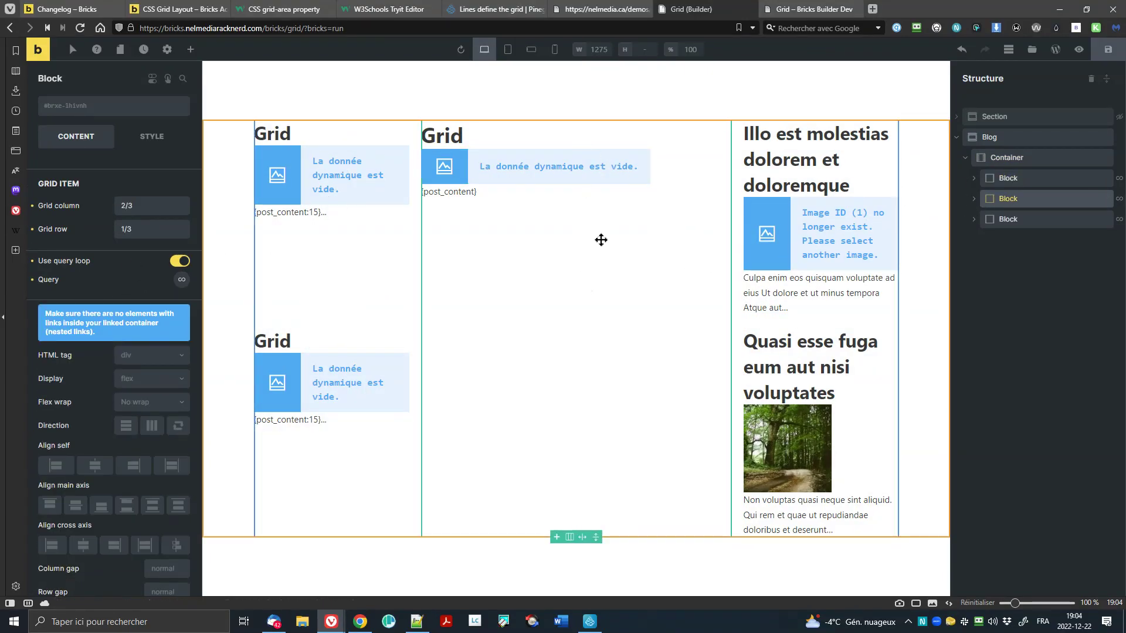
click(1031, 226)
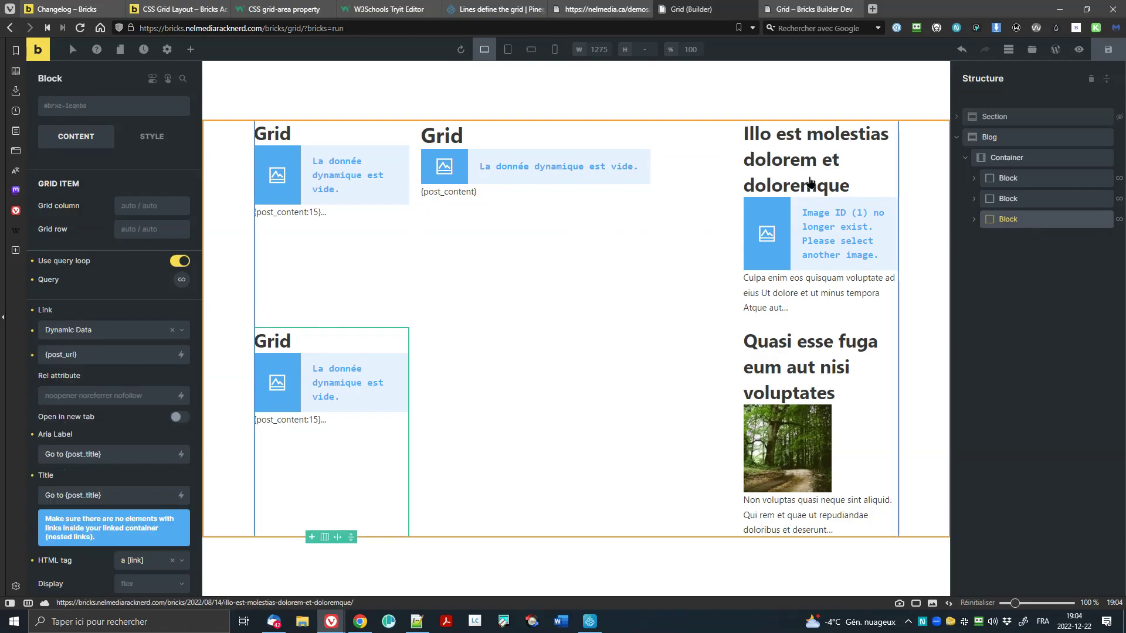
Step: Open the first Block's query loop settings and examine its posts per page value
click(1031, 185)
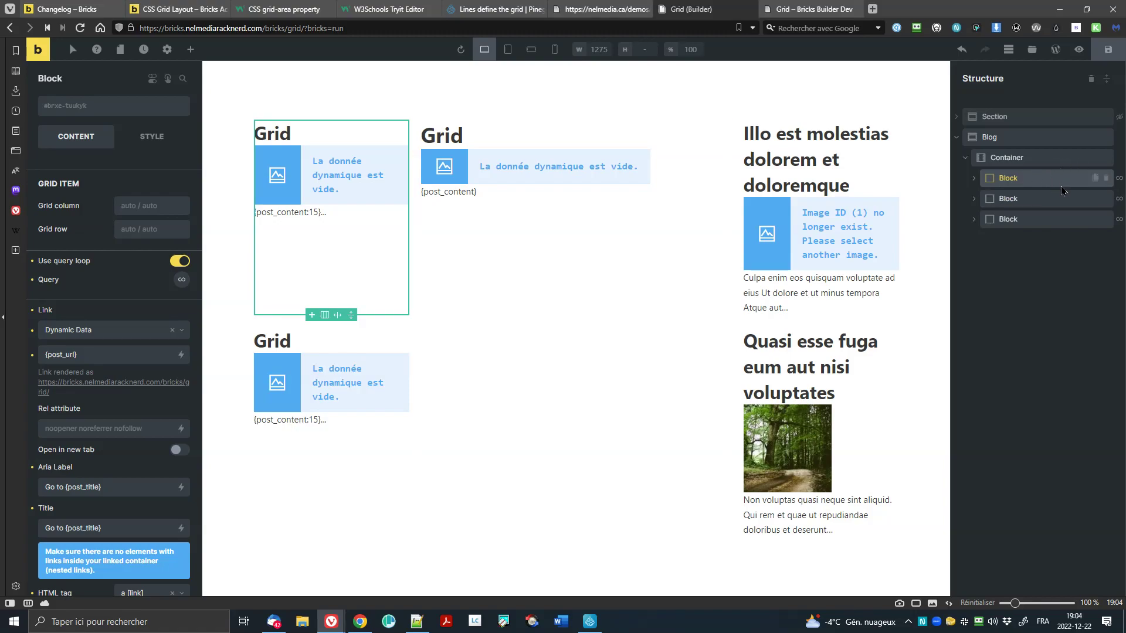
click(182, 280)
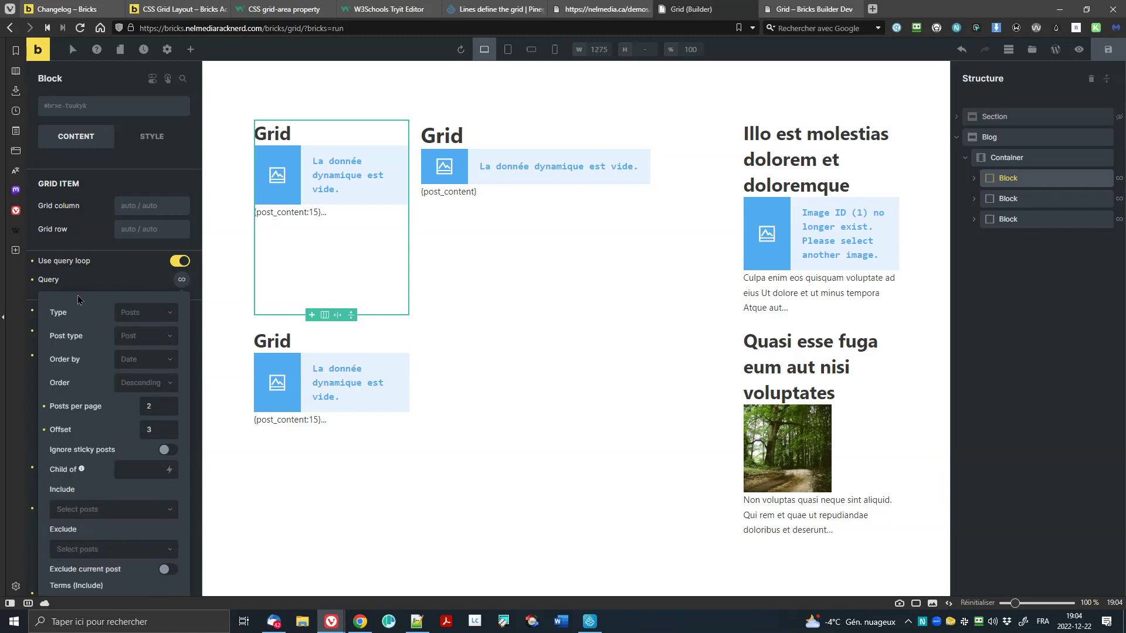
scroll(91, 313, down, 2)
drag(155, 290, 130, 295)
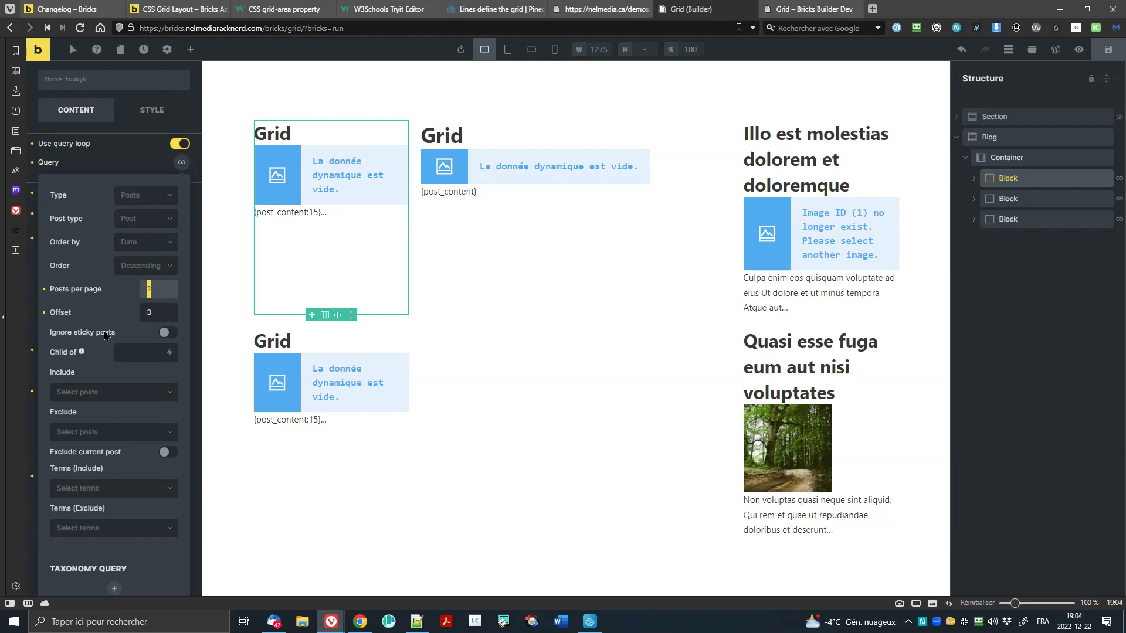
Step: Open the "Rerum itaque deserunt necessitatibus voluptatibus vero" post from the published grid, and return to the builder
click(809, 8)
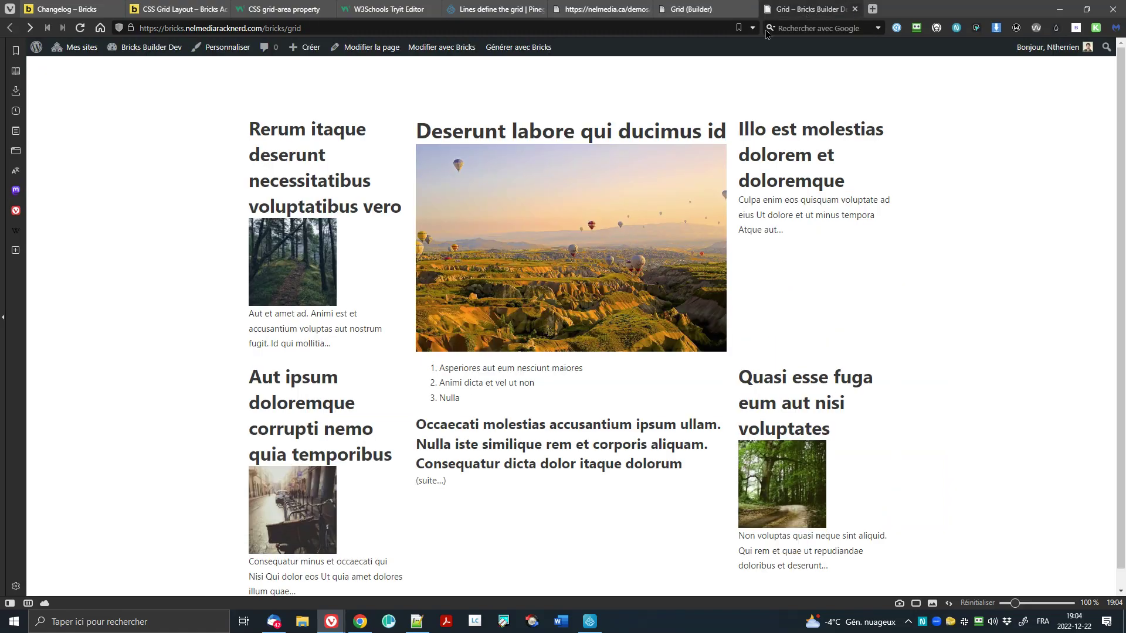
drag(189, 149, 268, 341)
click(347, 208)
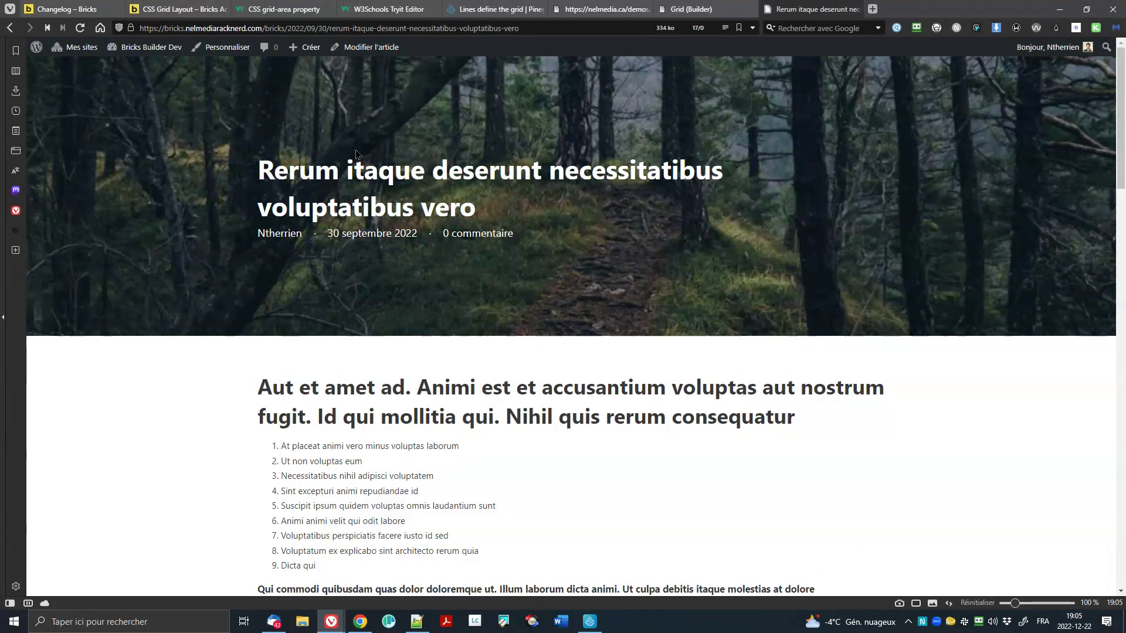
key(alt+Left)
click(692, 8)
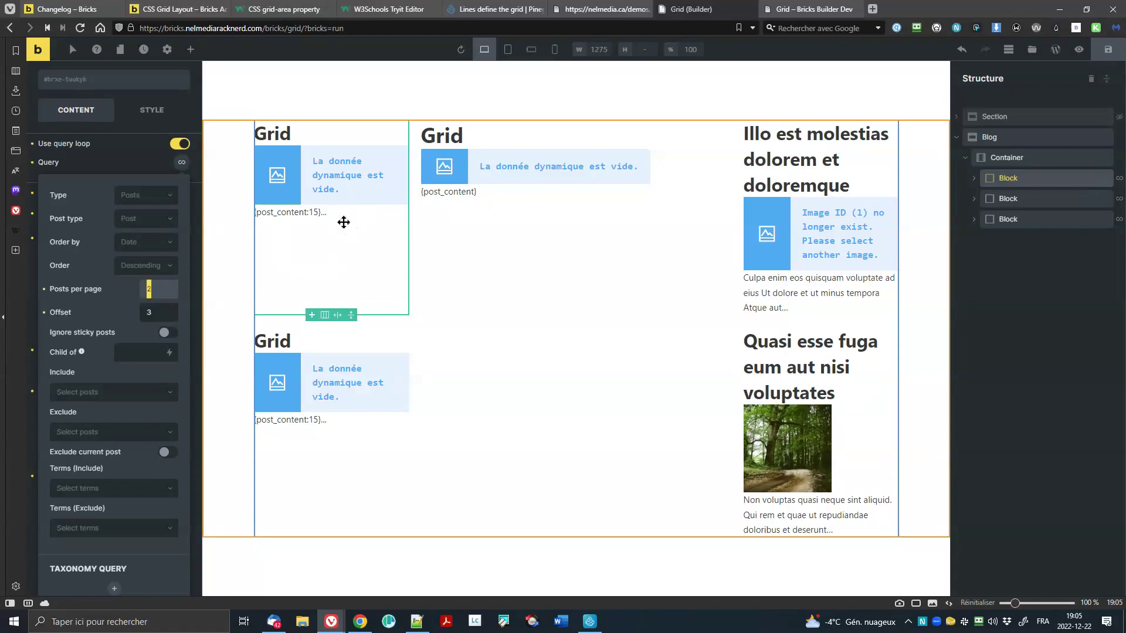
Step: Compare the first Block's posts per page and offset settings with the published grid, and close the query settings
click(806, 9)
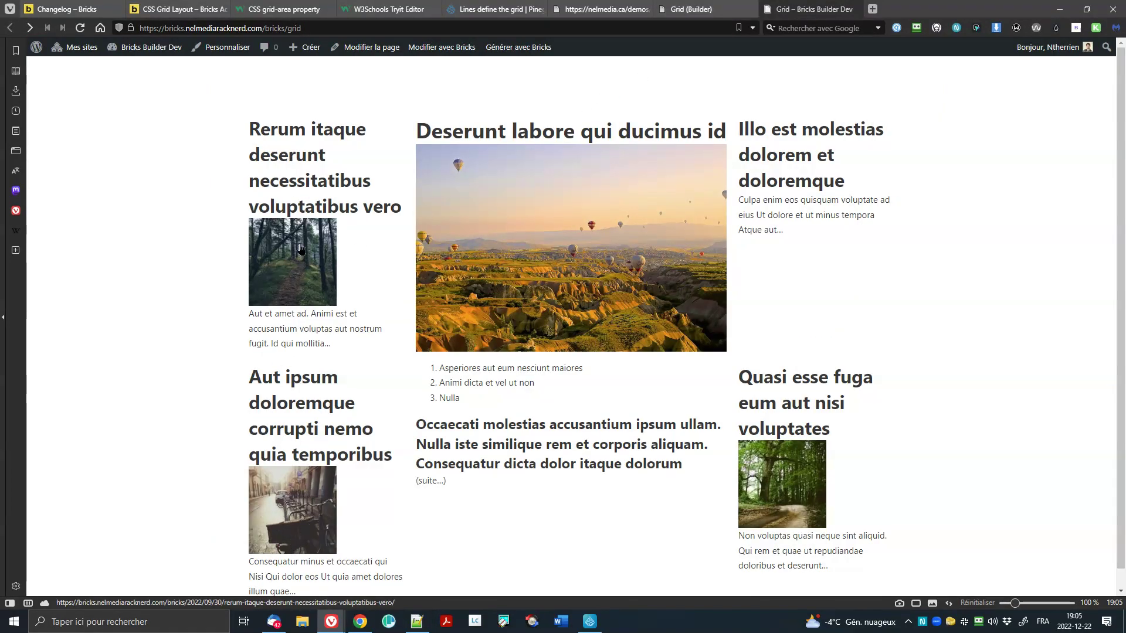
click(691, 9)
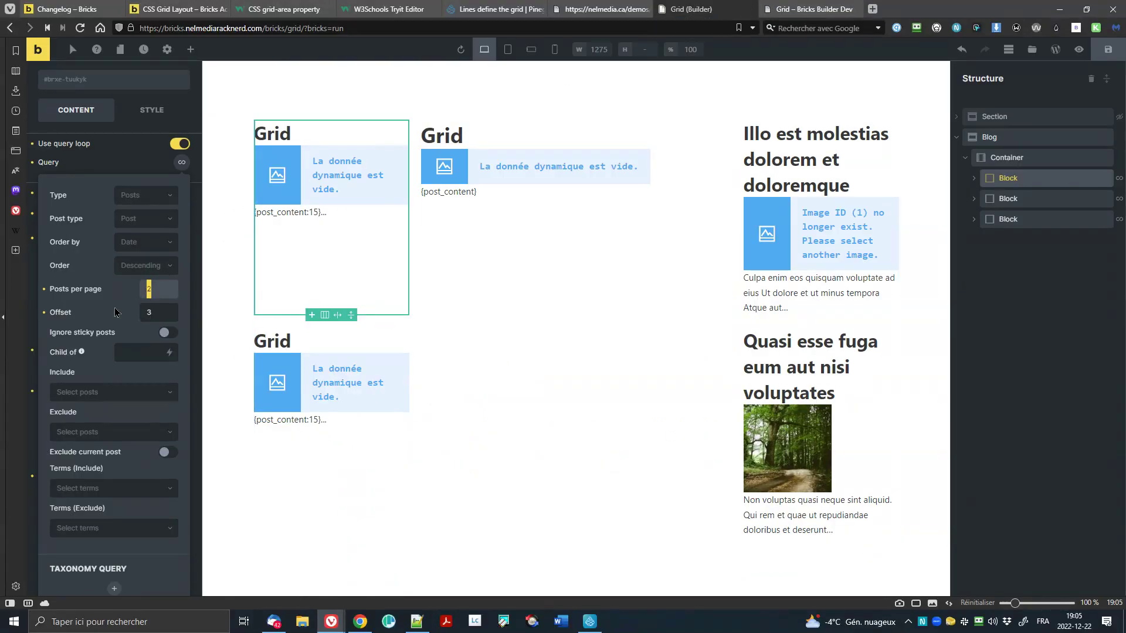
click(154, 289)
click(159, 315)
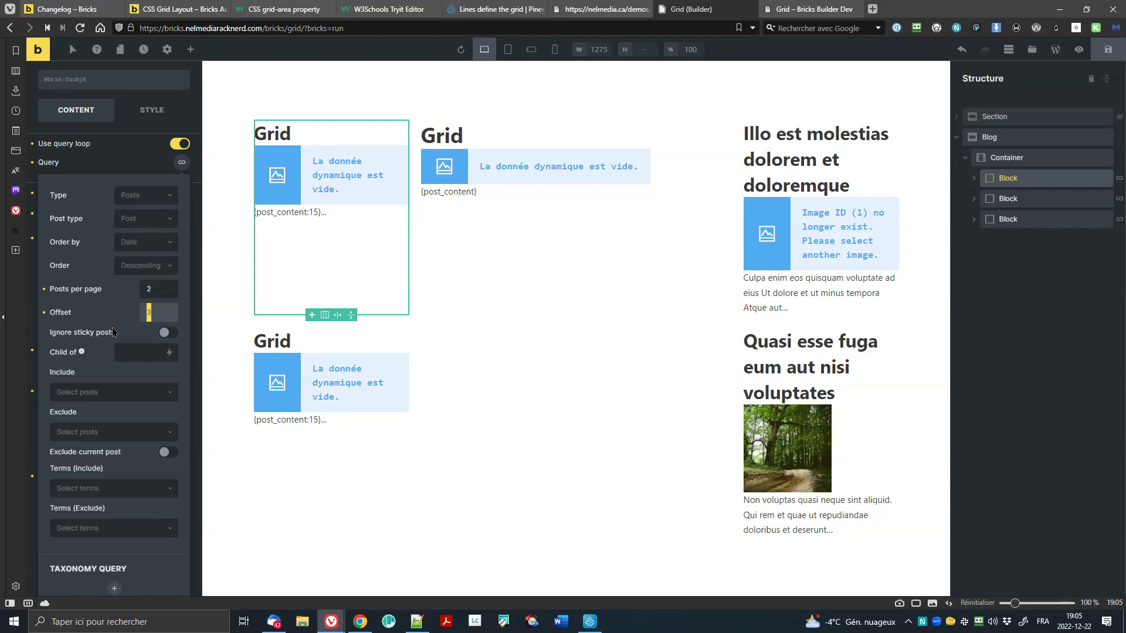
click(809, 9)
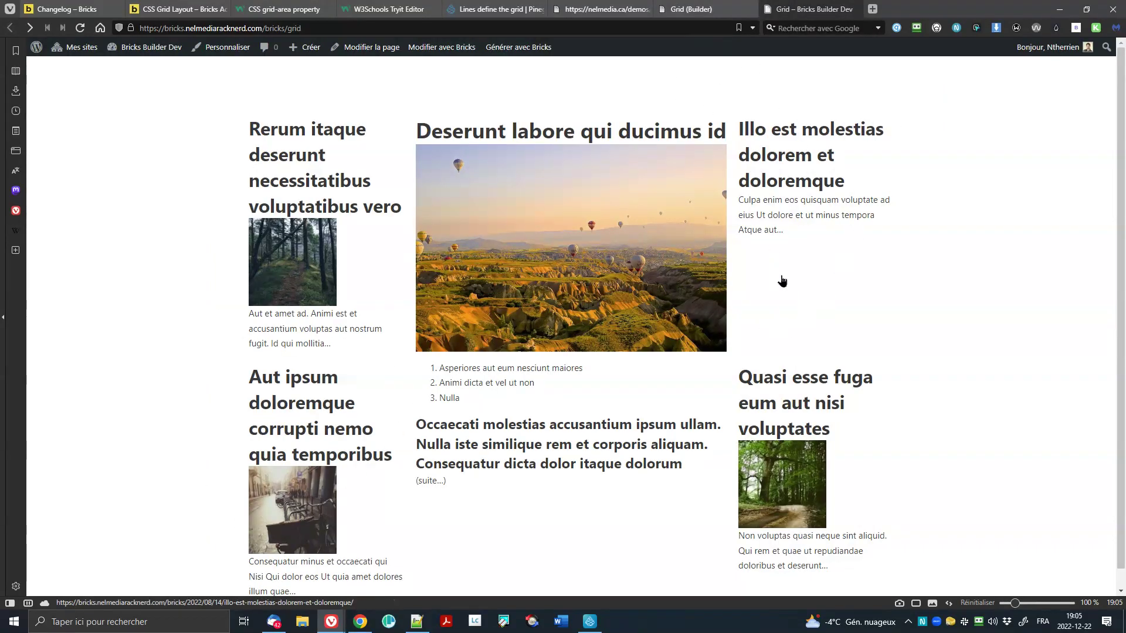
click(692, 10)
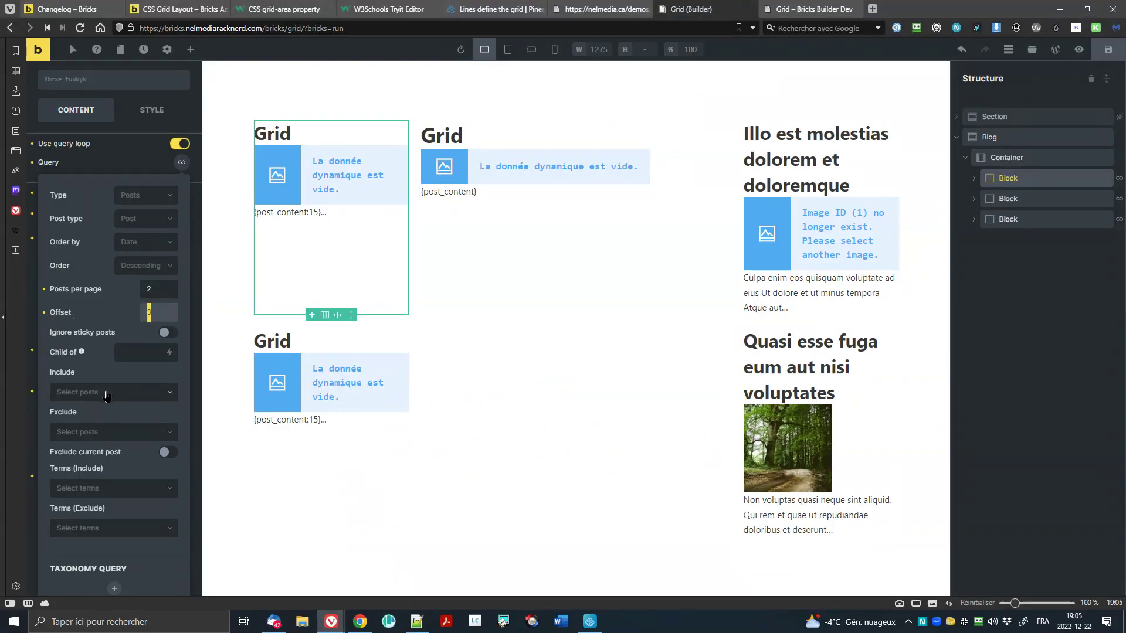
click(182, 164)
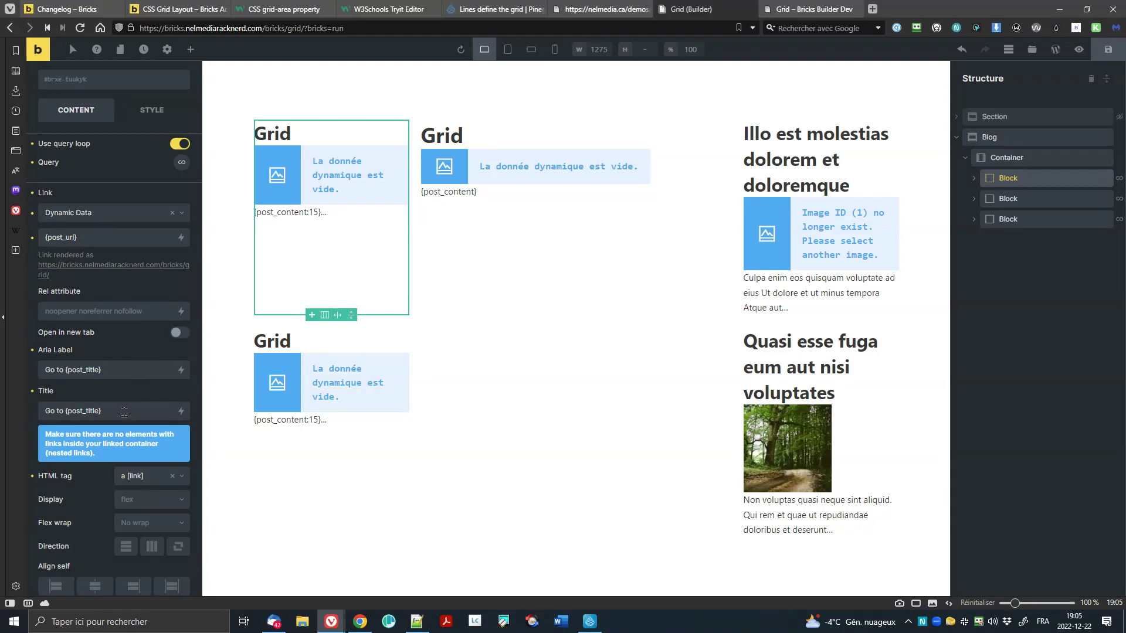
Step: Review the first Block's link and layout settings and its nested Post Title, Image and Rich Text elements, and reselect the Block
scroll(96, 470, down, 4)
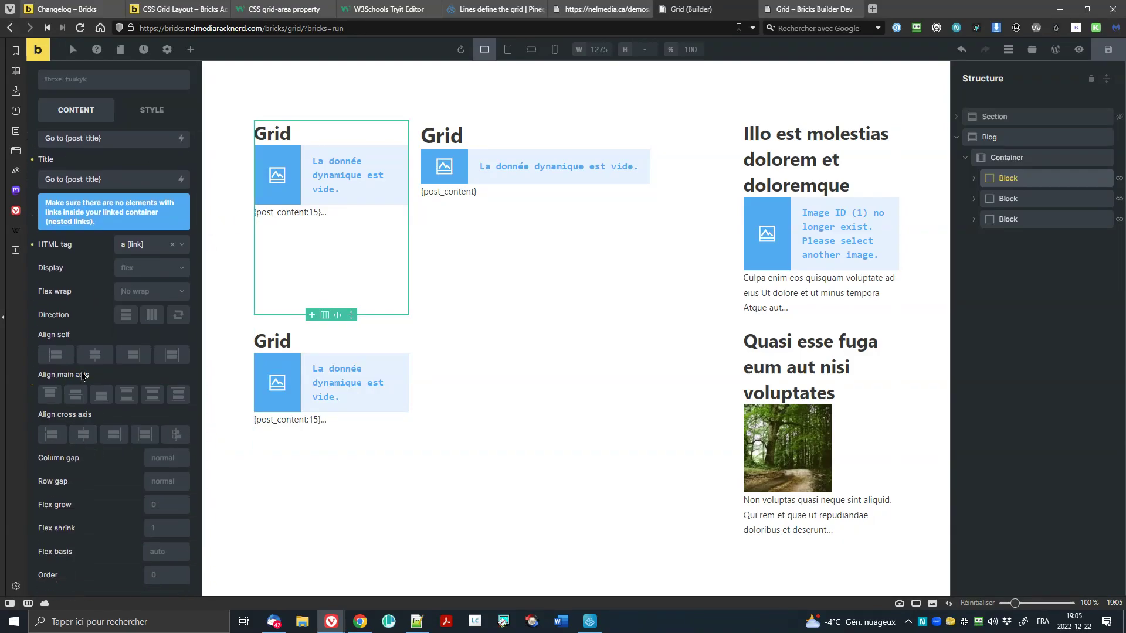
scroll(87, 327, up, 6)
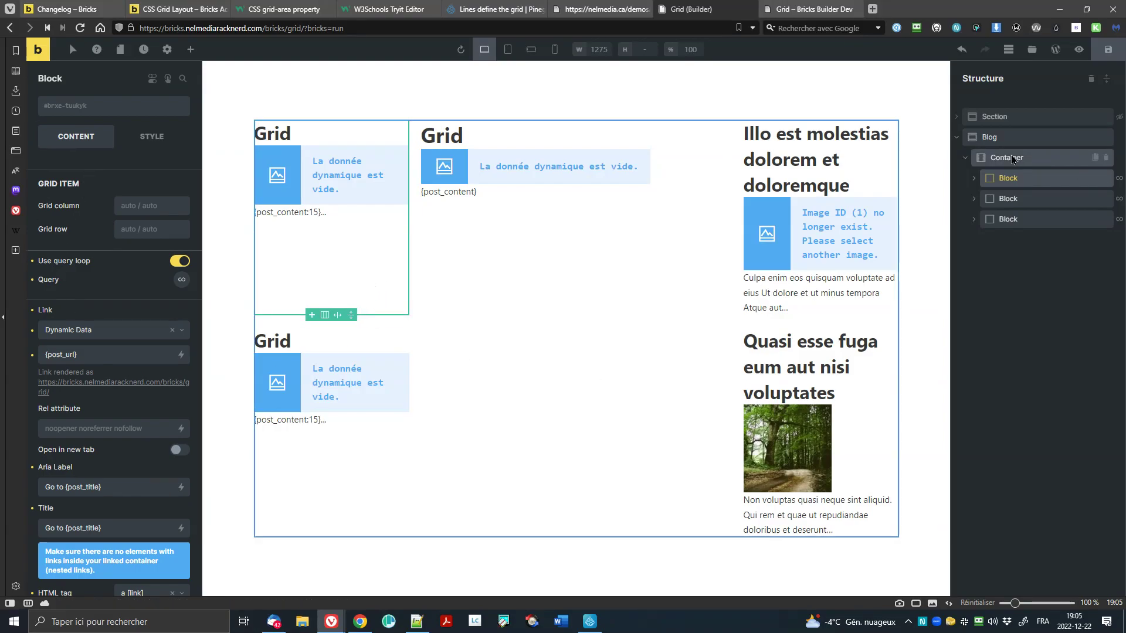
click(974, 178)
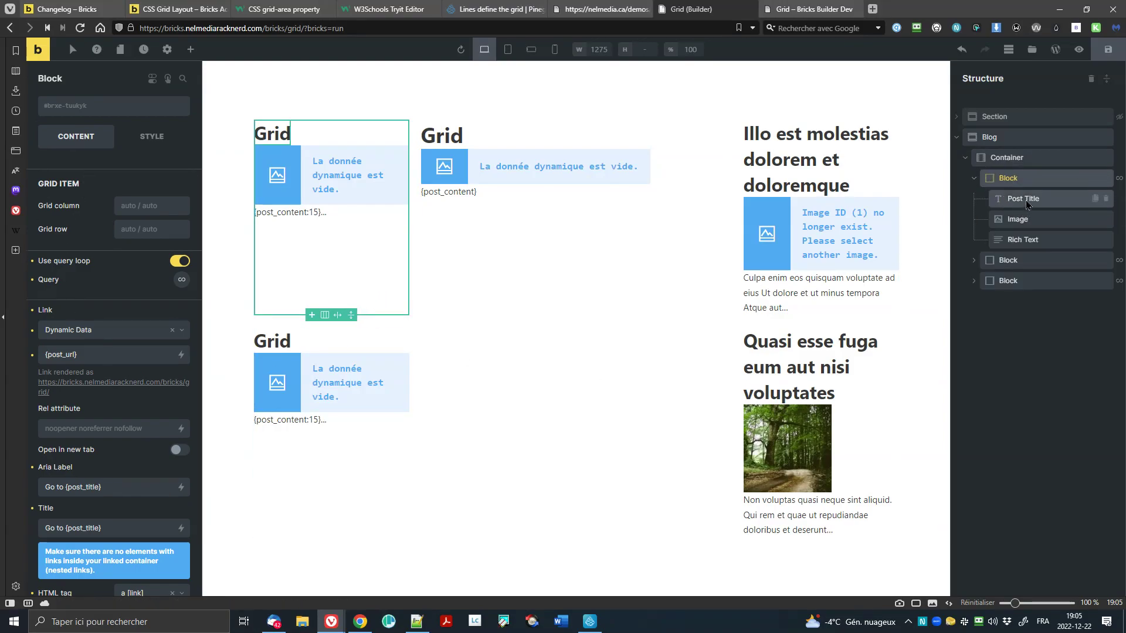
click(1026, 201)
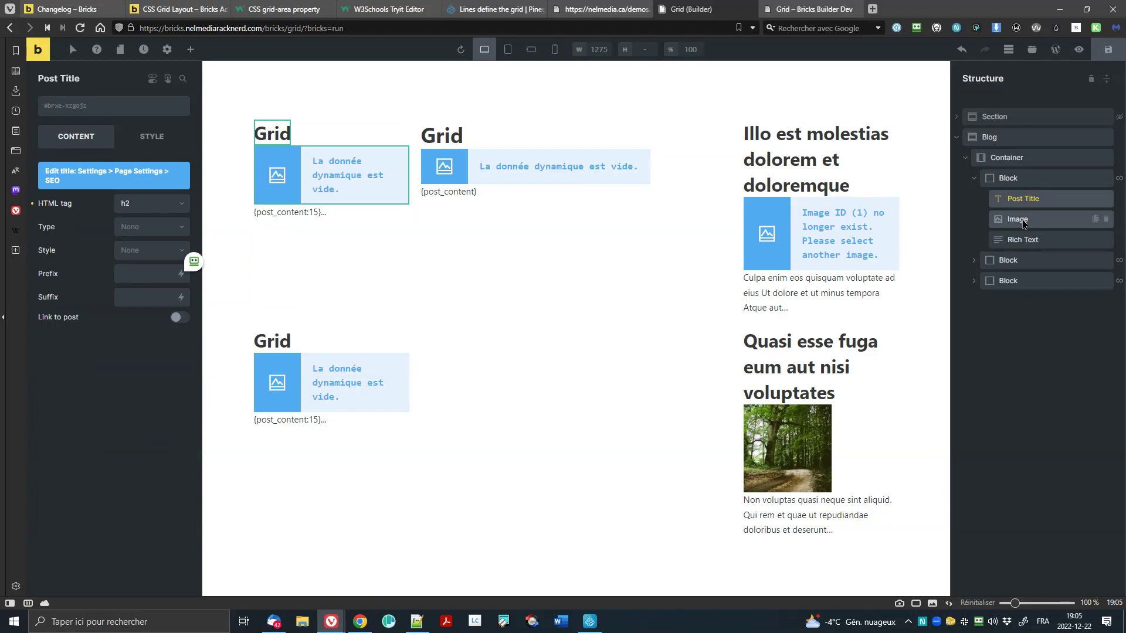
click(1023, 221)
click(1026, 241)
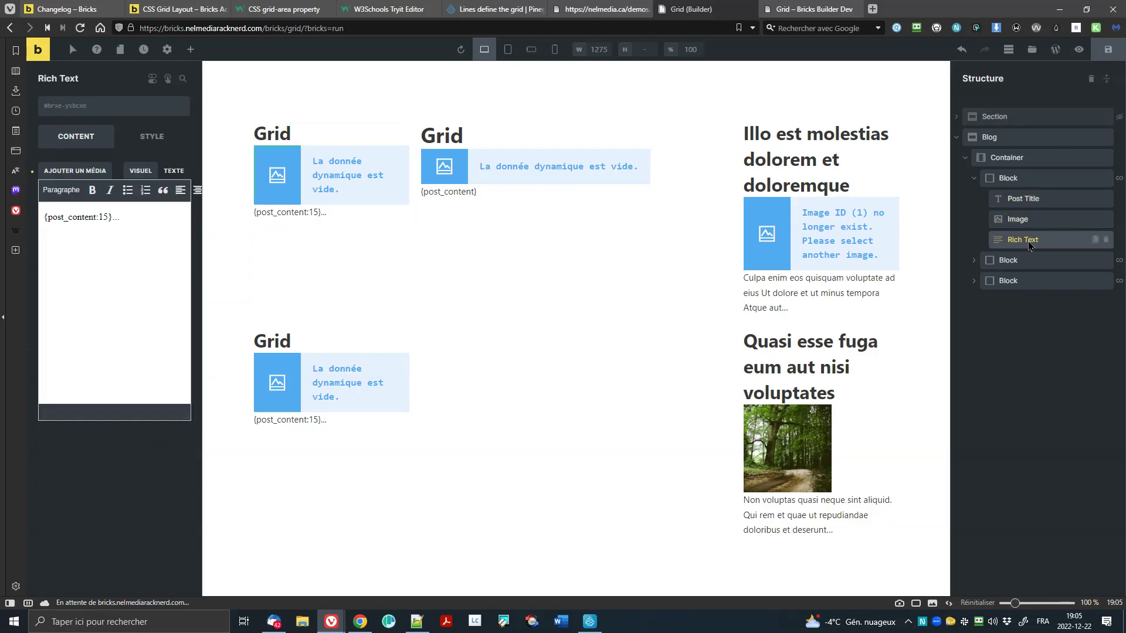
click(974, 179)
click(1019, 182)
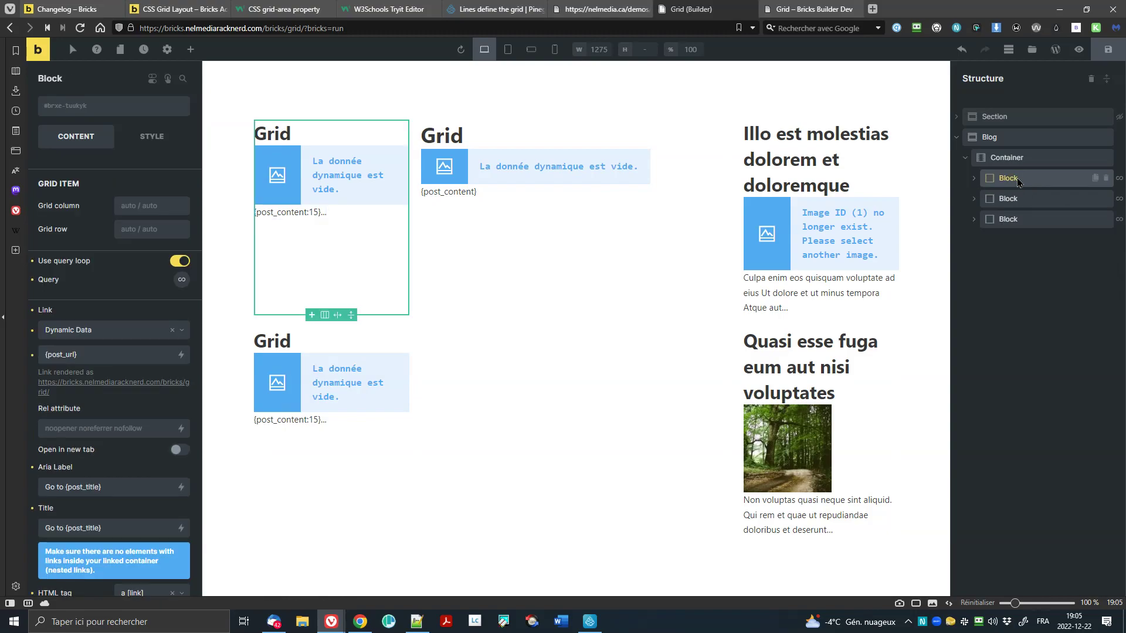
Step: Compare the Blog Container's grid template columns with the second Block's grid column and grid row placement
click(809, 9)
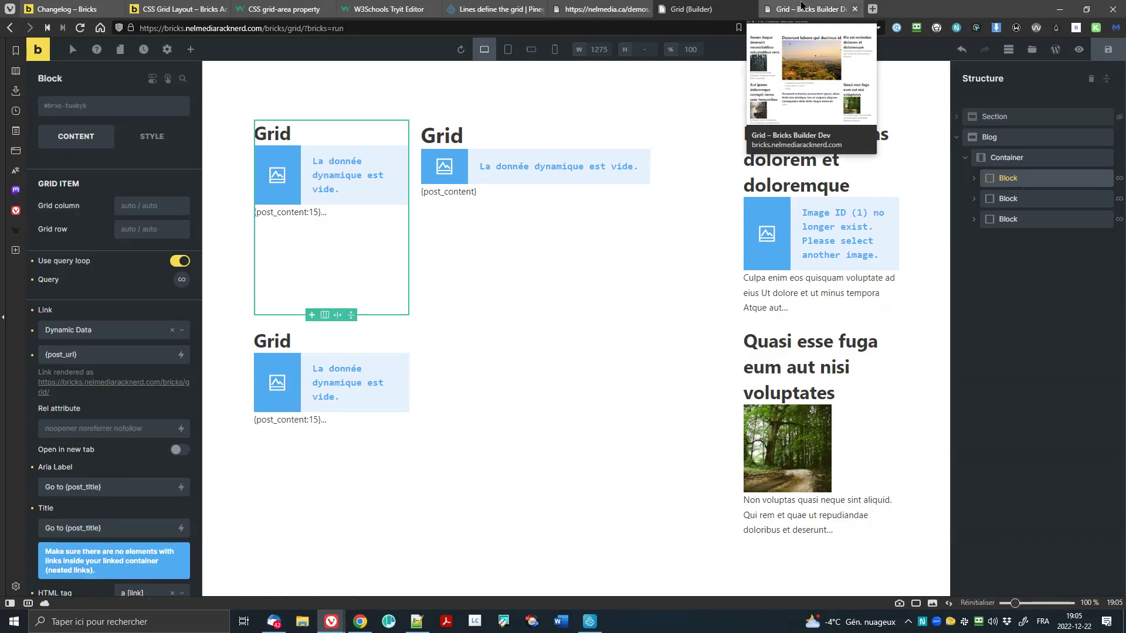
click(692, 9)
click(1027, 157)
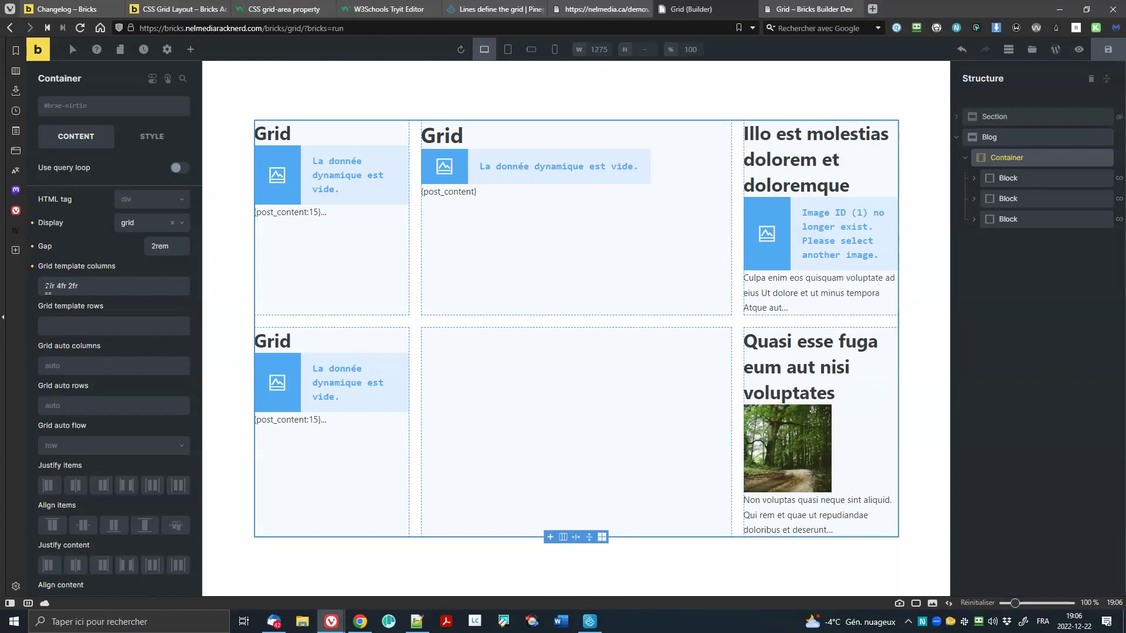
click(1037, 200)
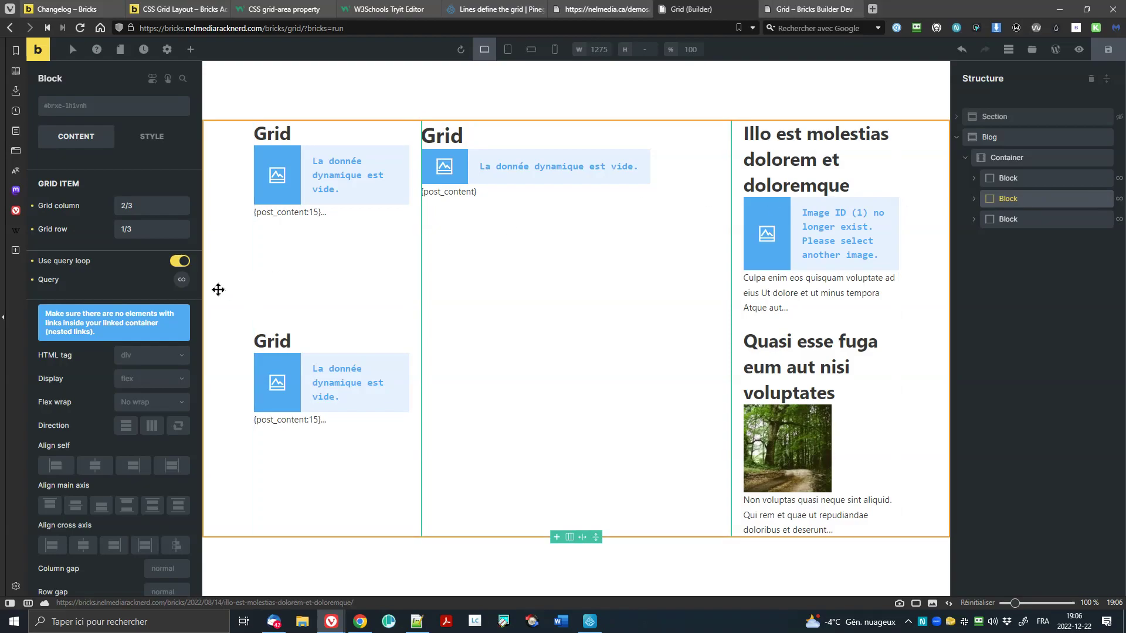
click(1051, 159)
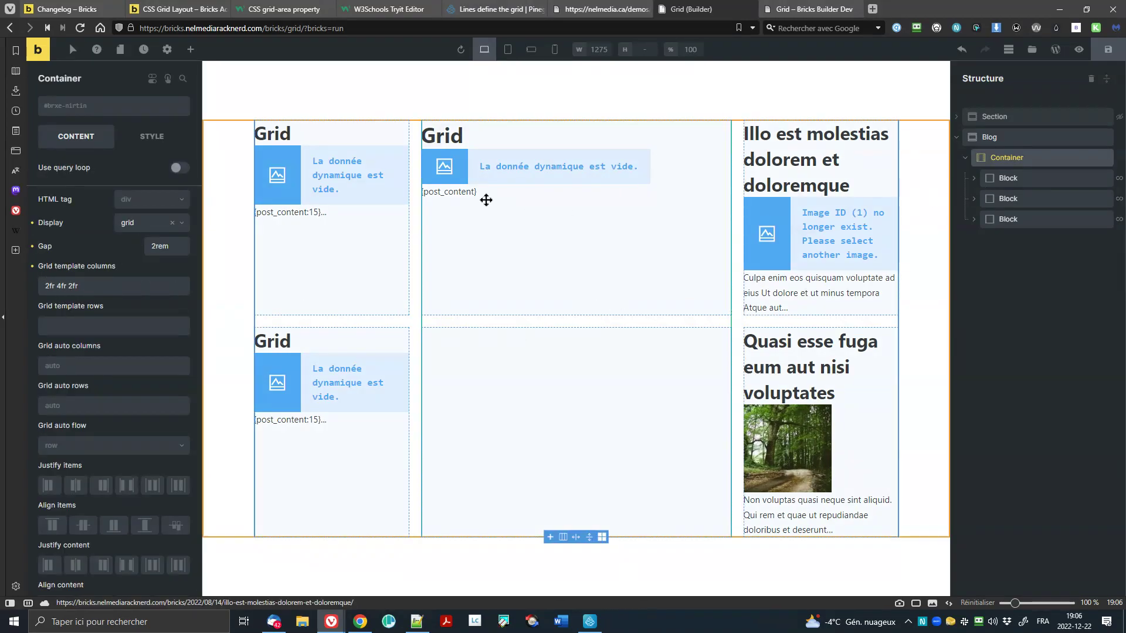
click(1015, 201)
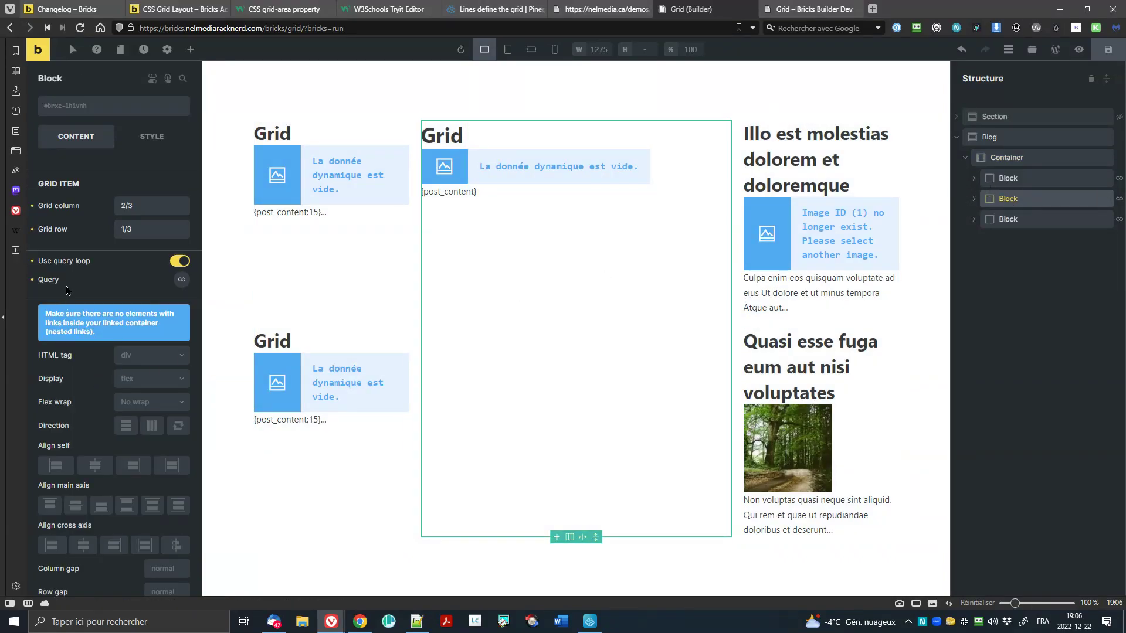
Step: Examine the second Block's posts per page and offset in its query loop settings, and close them
click(181, 281)
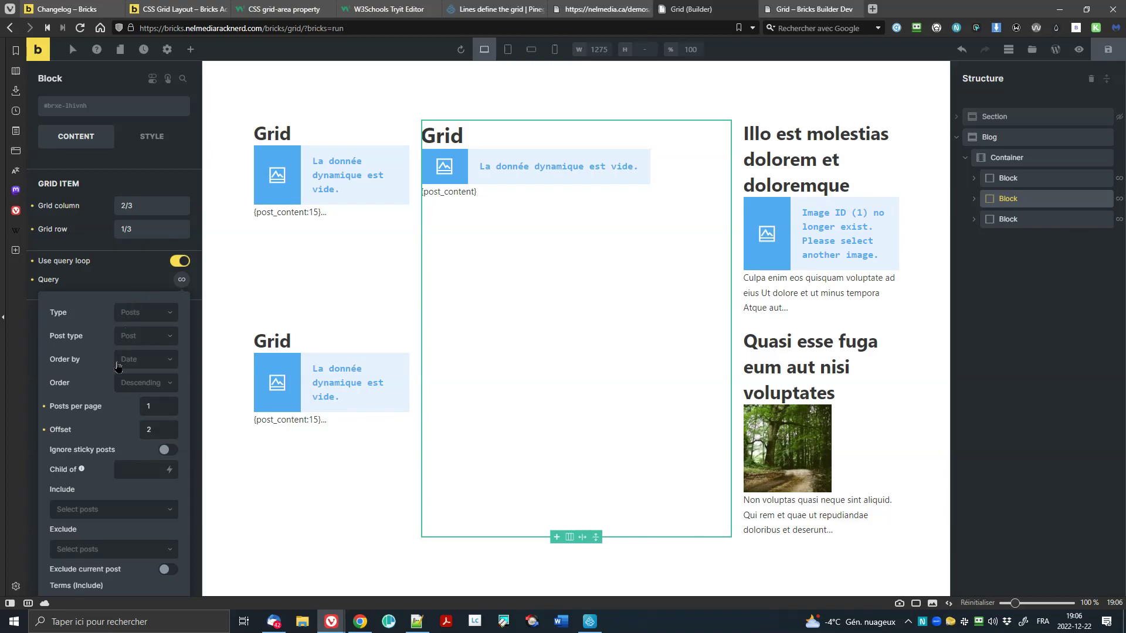
double_click(148, 406)
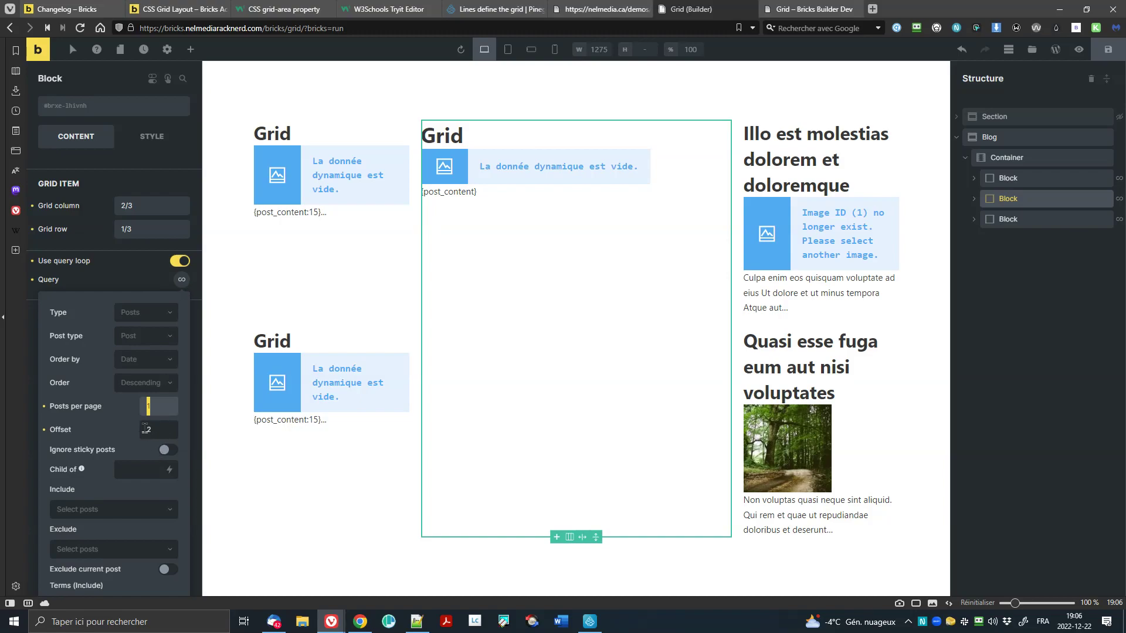
click(181, 281)
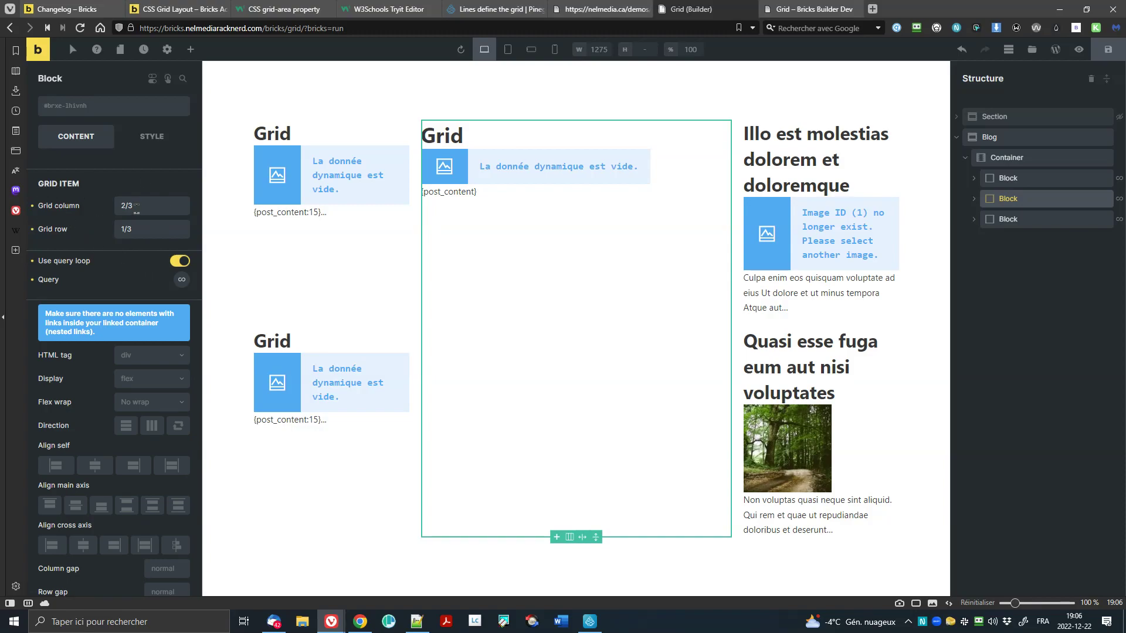
Step: Clear the second Block's grid column and grid row values and save the page
drag(145, 205, 82, 202)
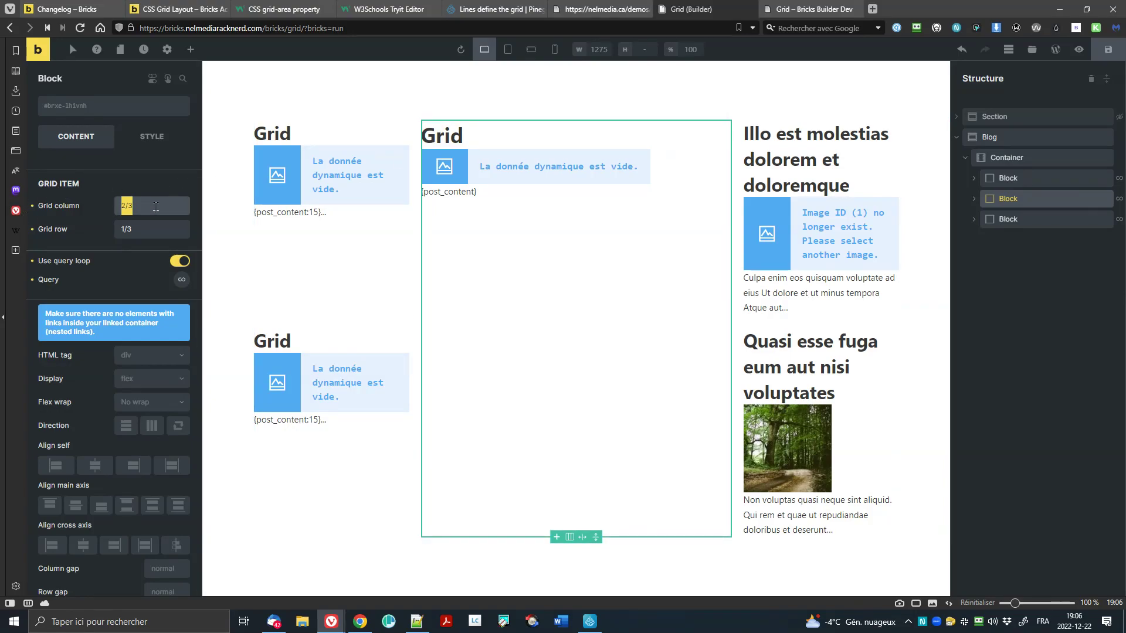
click(93, 212)
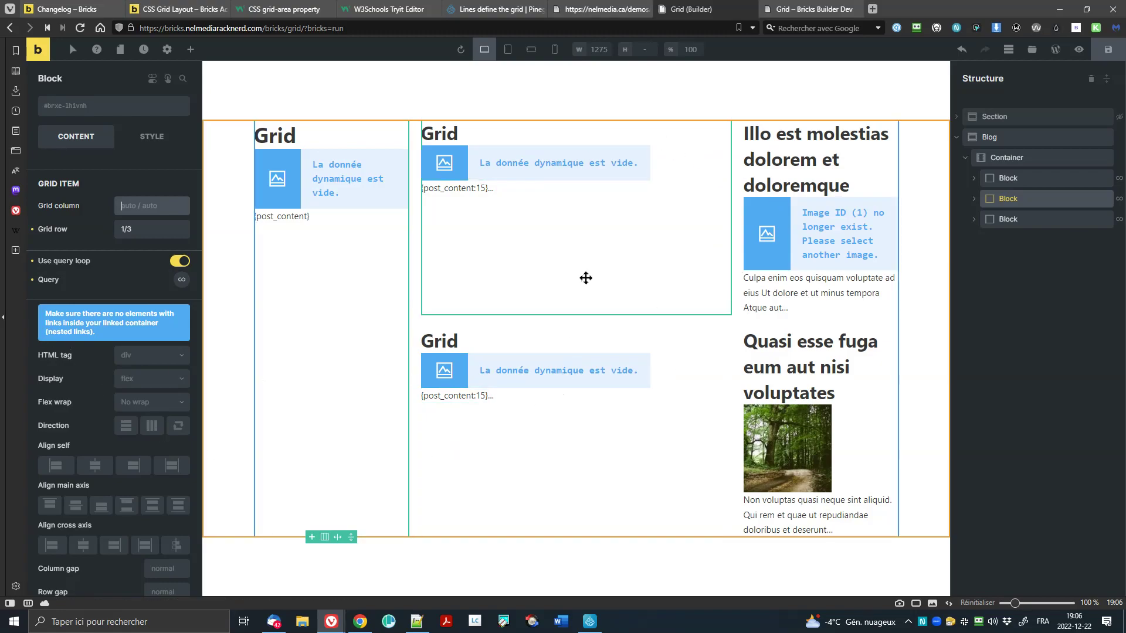
click(48, 229)
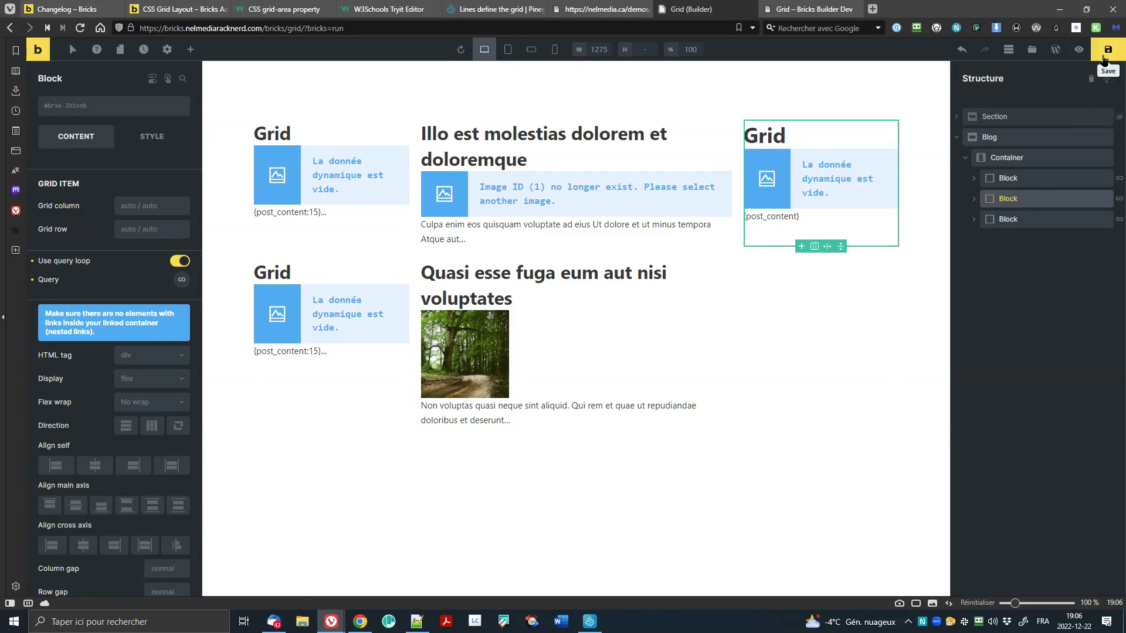
Step: Inspect the published Grid page, highlighting the "Deserunt labore qui ducimus id" post and checking the posts in both rows
click(798, 8)
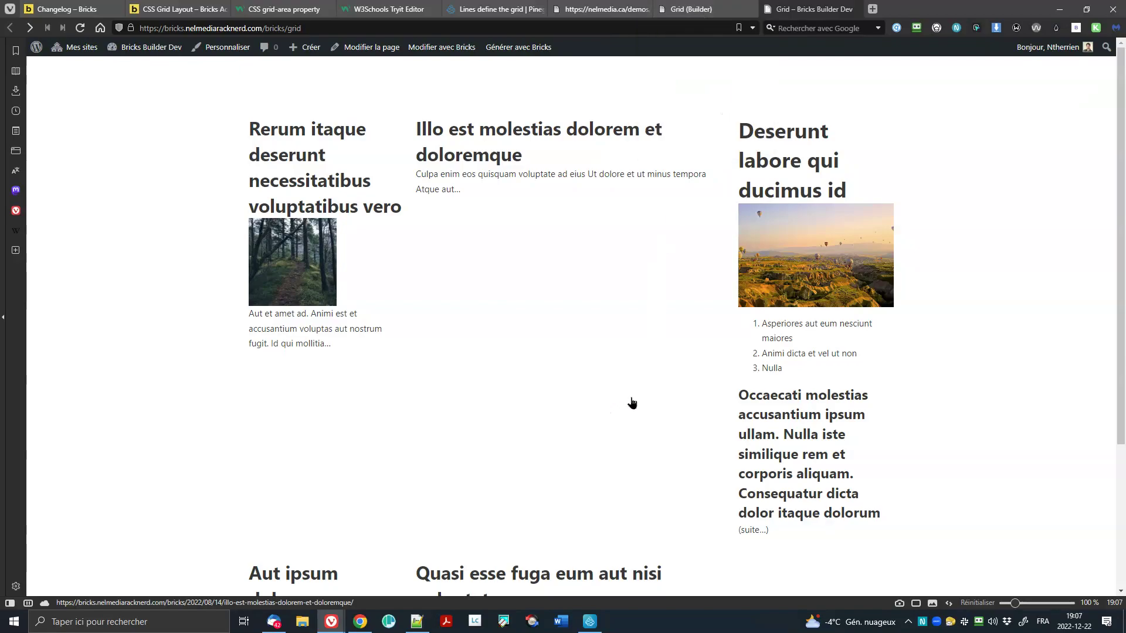
scroll(661, 385, down, 3)
scroll(764, 368, up, 2)
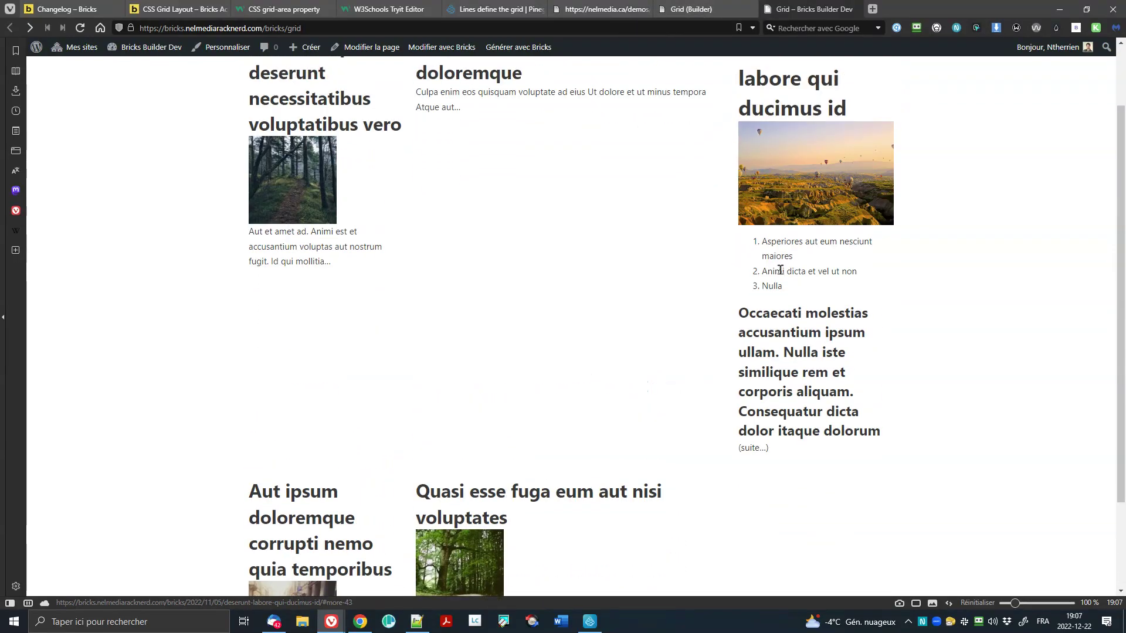
drag(740, 79, 856, 449)
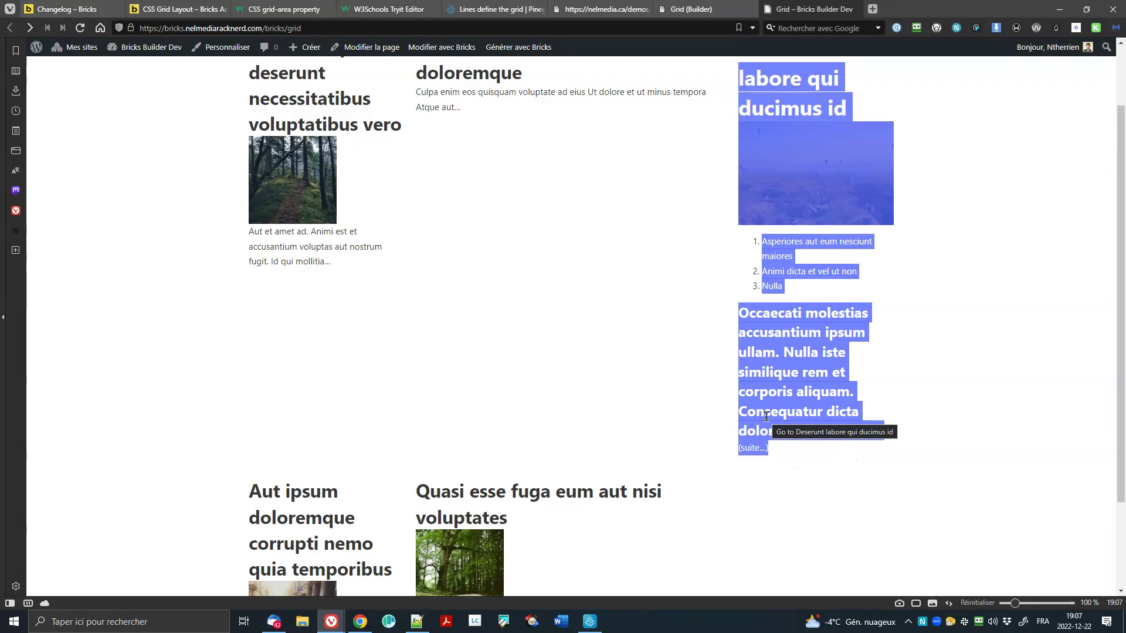
scroll(416, 481, down, 2)
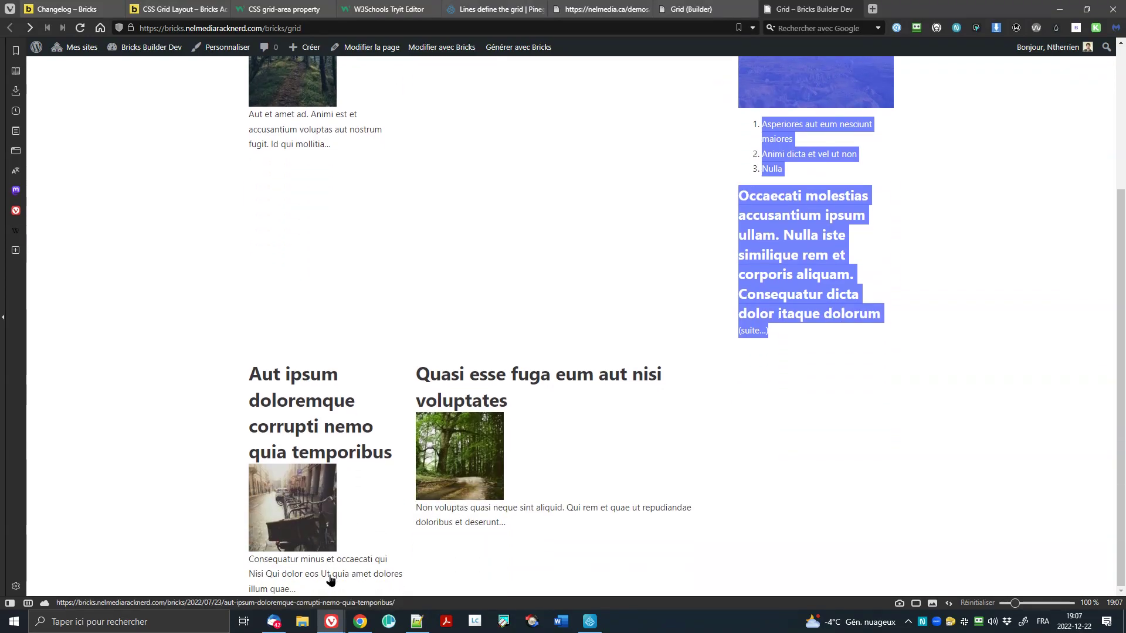
scroll(853, 343, up, 3)
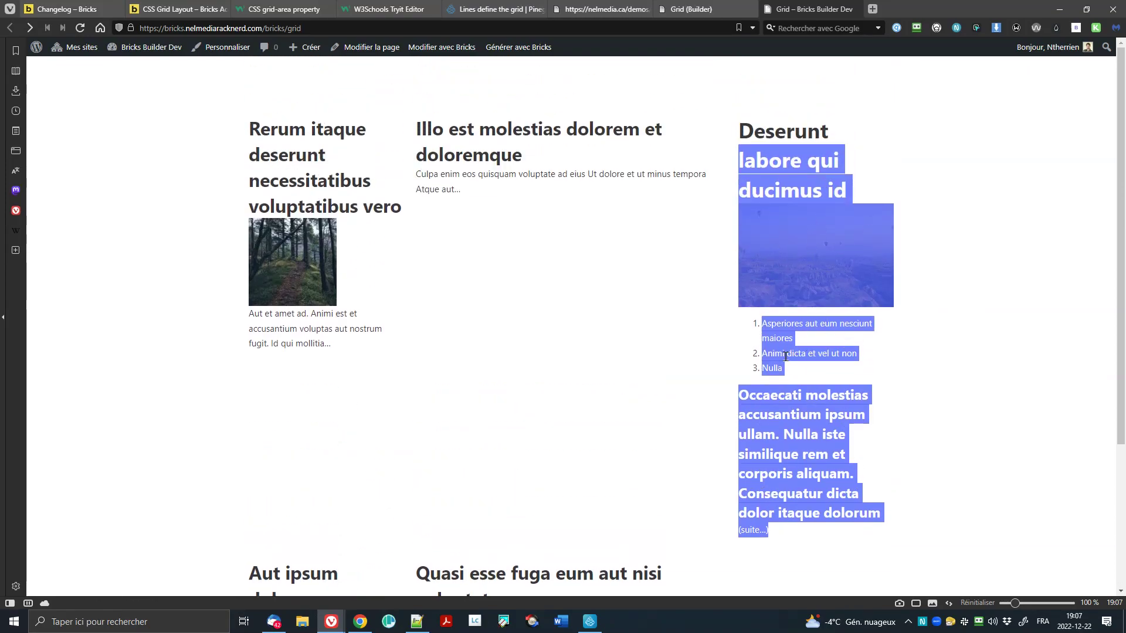
Step: Return to the builder, set the second Block's grid column to 2/3 and grid row to 1/3, and save the page
mouse_move(709, 14)
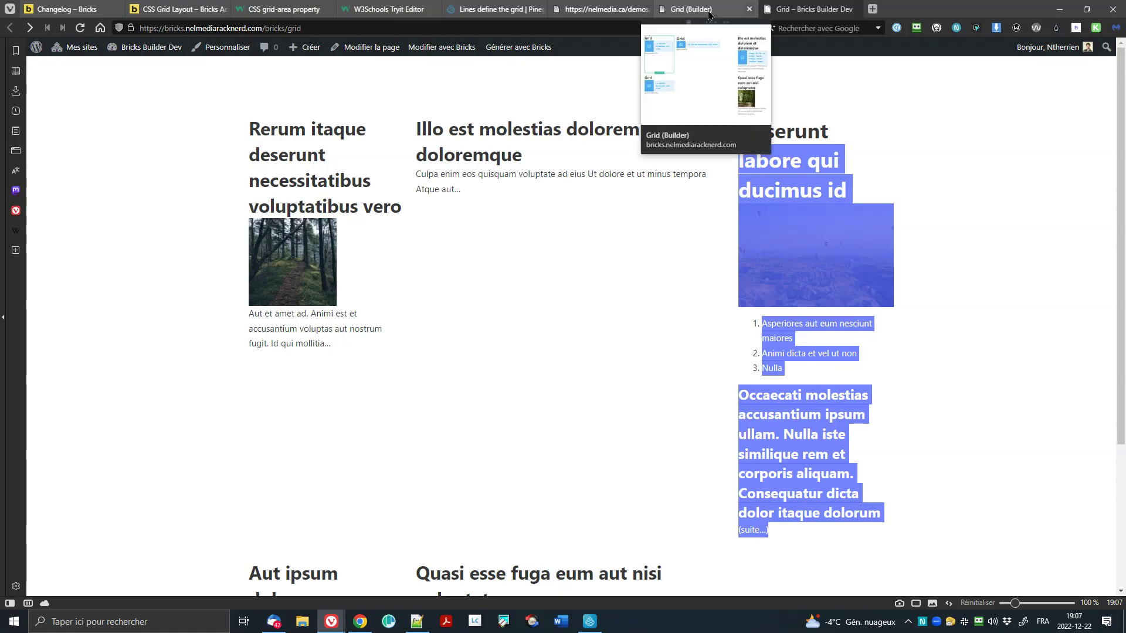
click(709, 11)
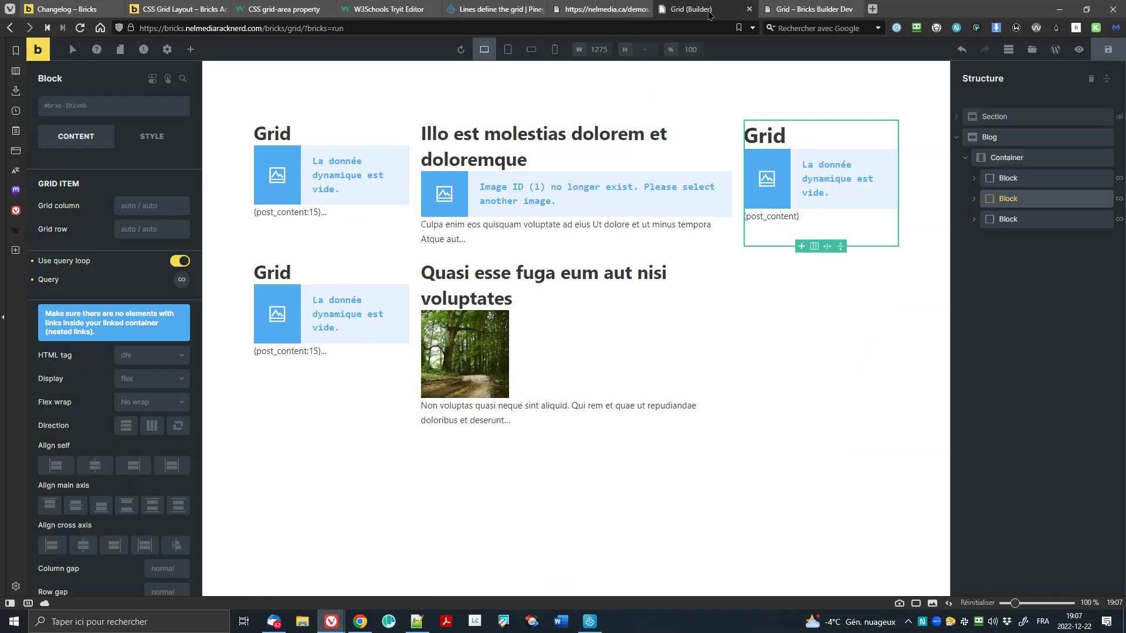
click(293, 381)
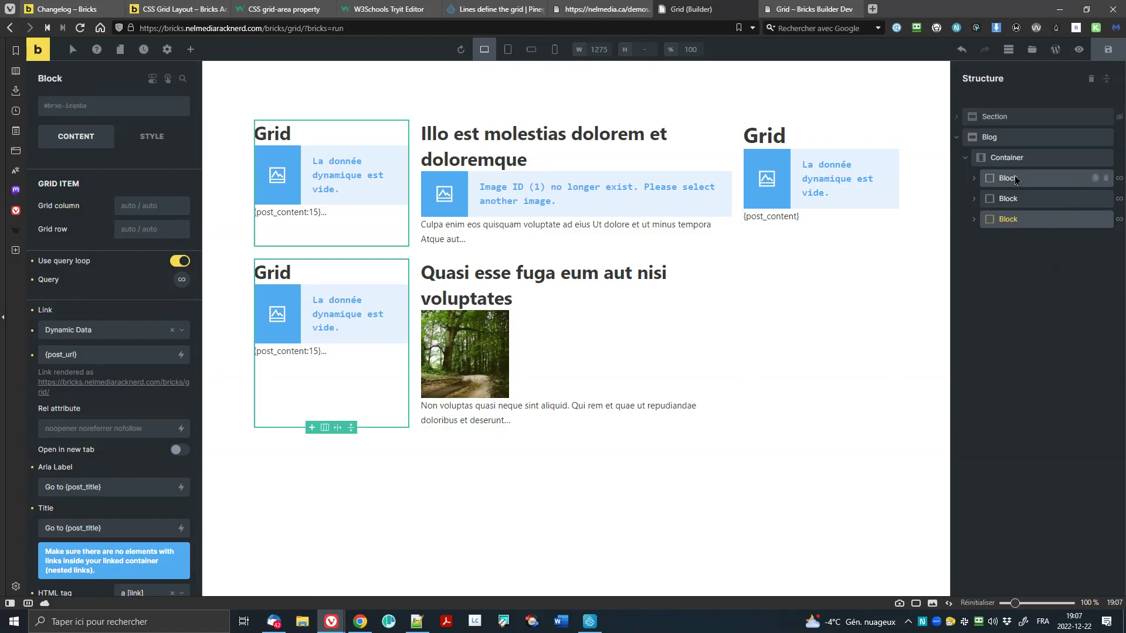
click(1008, 199)
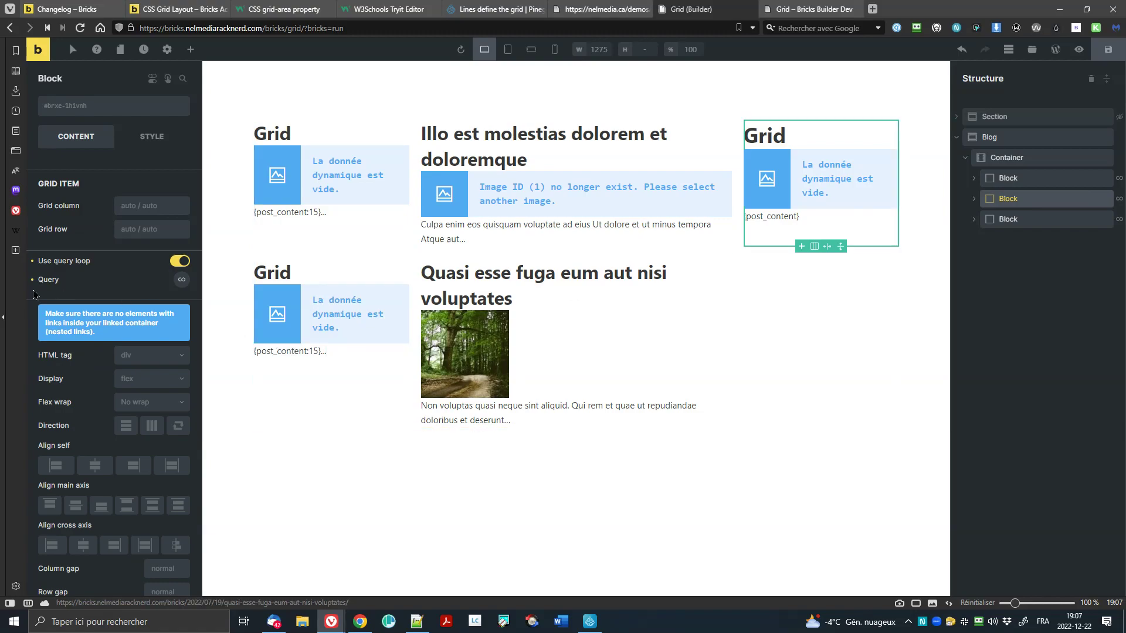
click(131, 210)
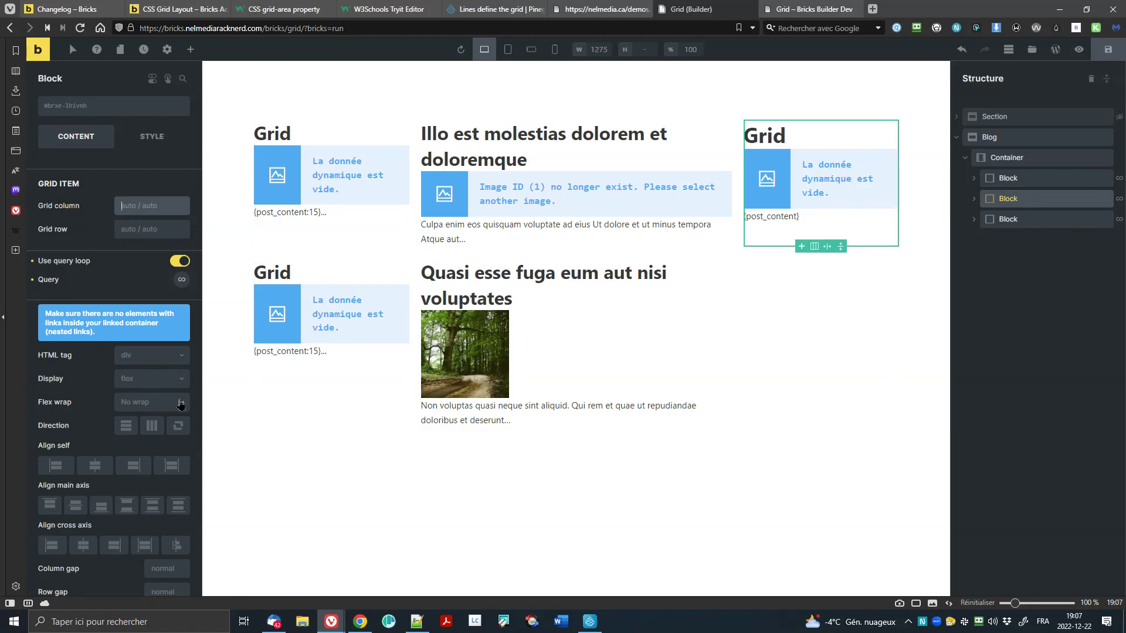
text(2/3)
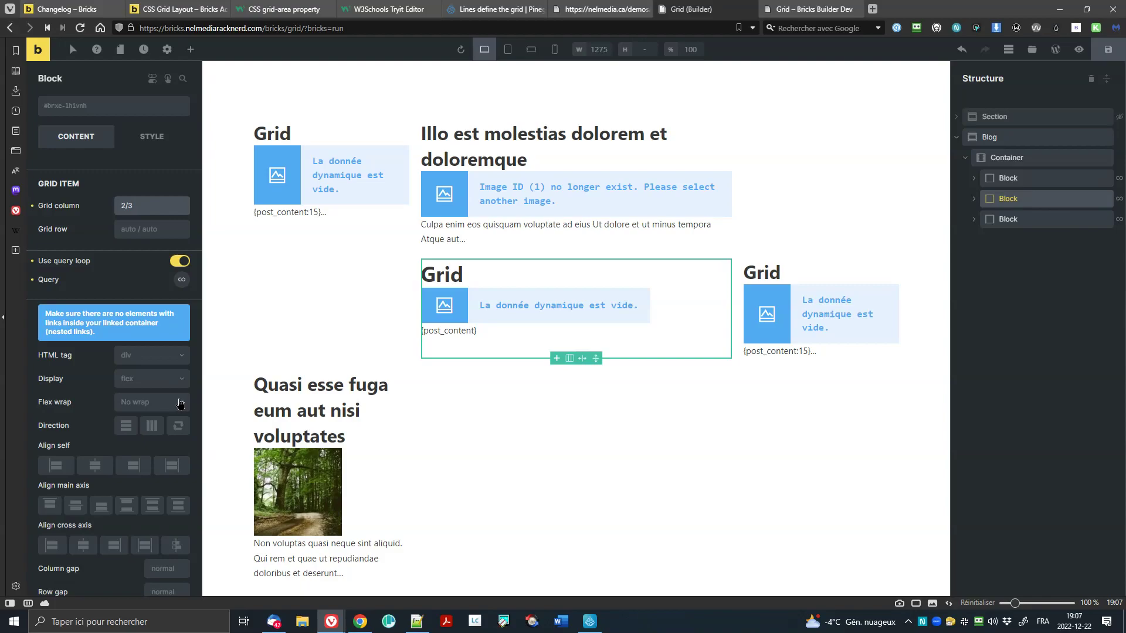
click(140, 227)
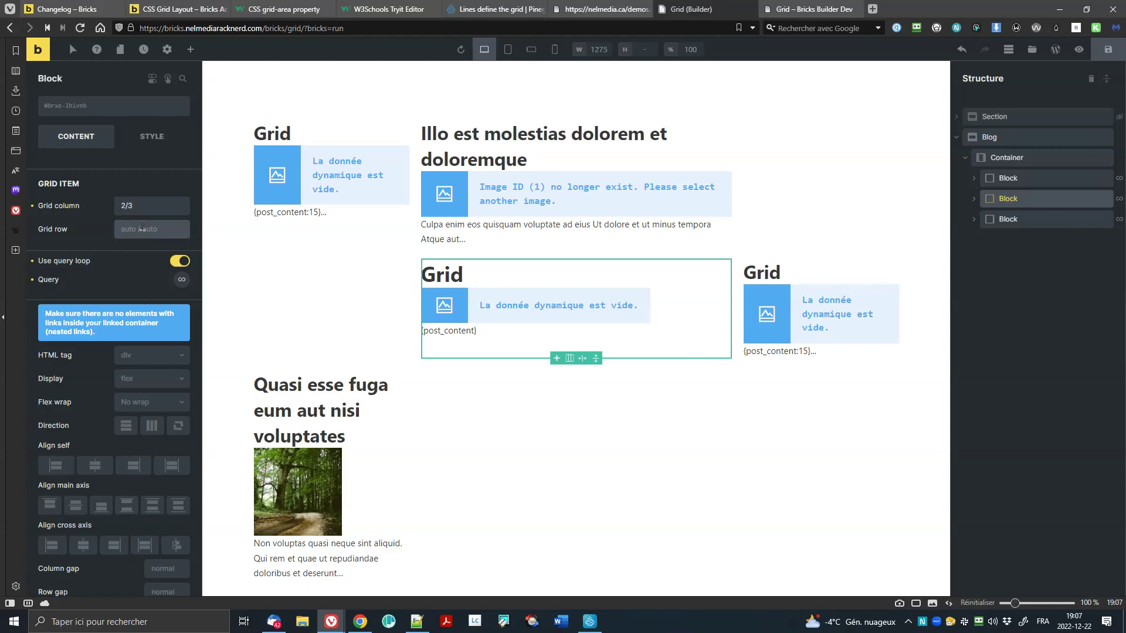
text(1/3)
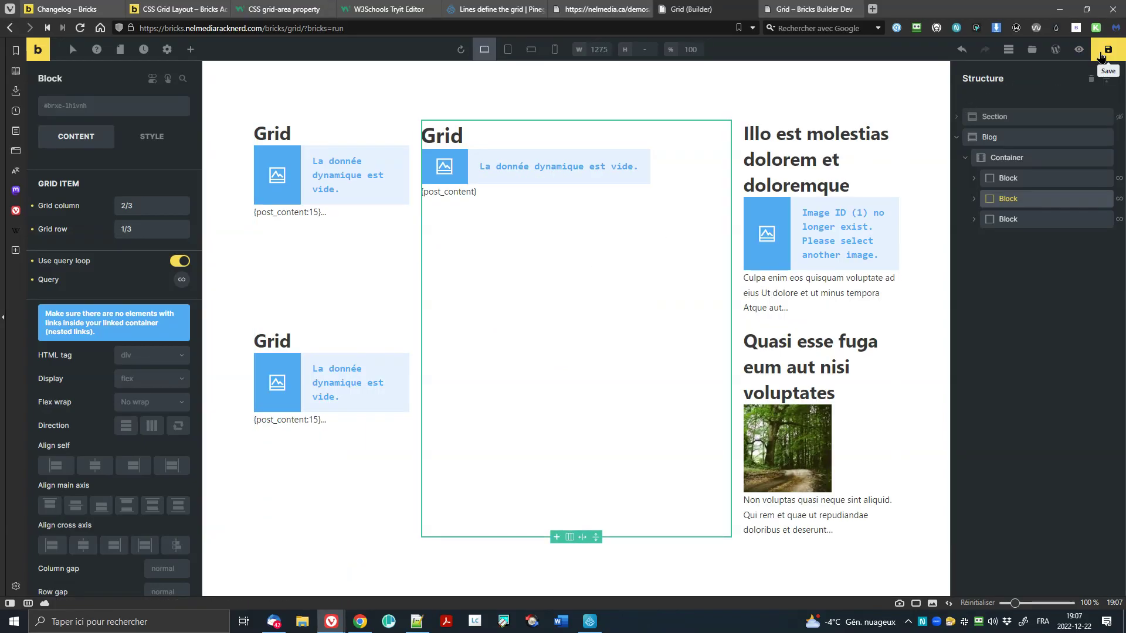
Step: Reload the published Grid page to check the central post's placement, and return to the builder
click(813, 11)
key(F5)
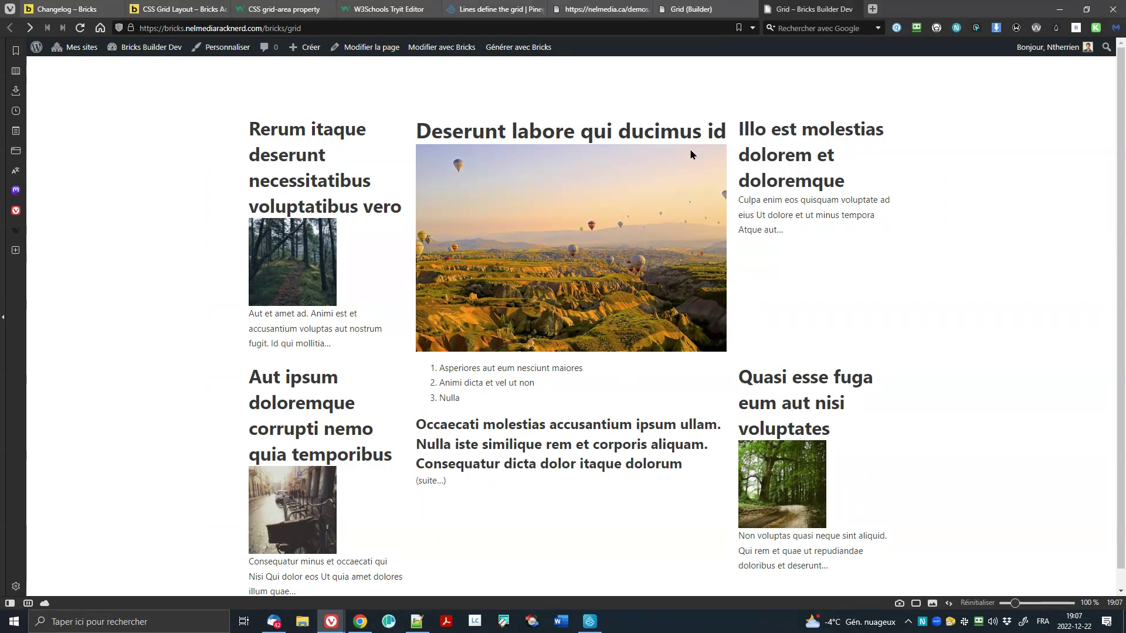
click(690, 10)
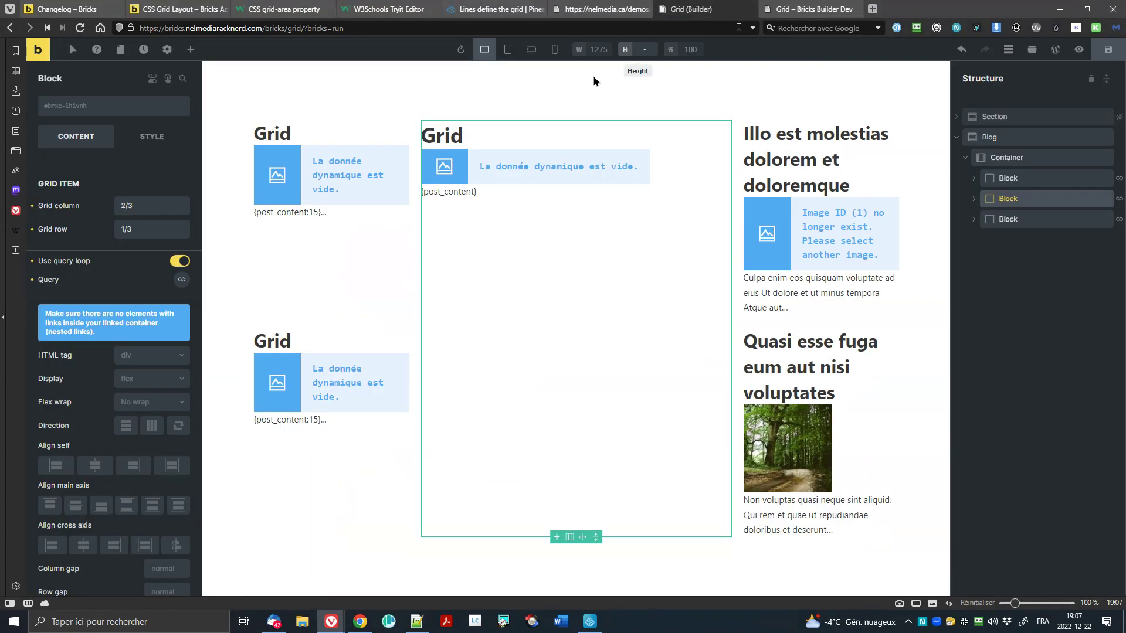
Step: Compare the second Block's grid column start value with the numbered grid lines in Pinegrow's CSS grid editor, and return to the builder
double_click(122, 206)
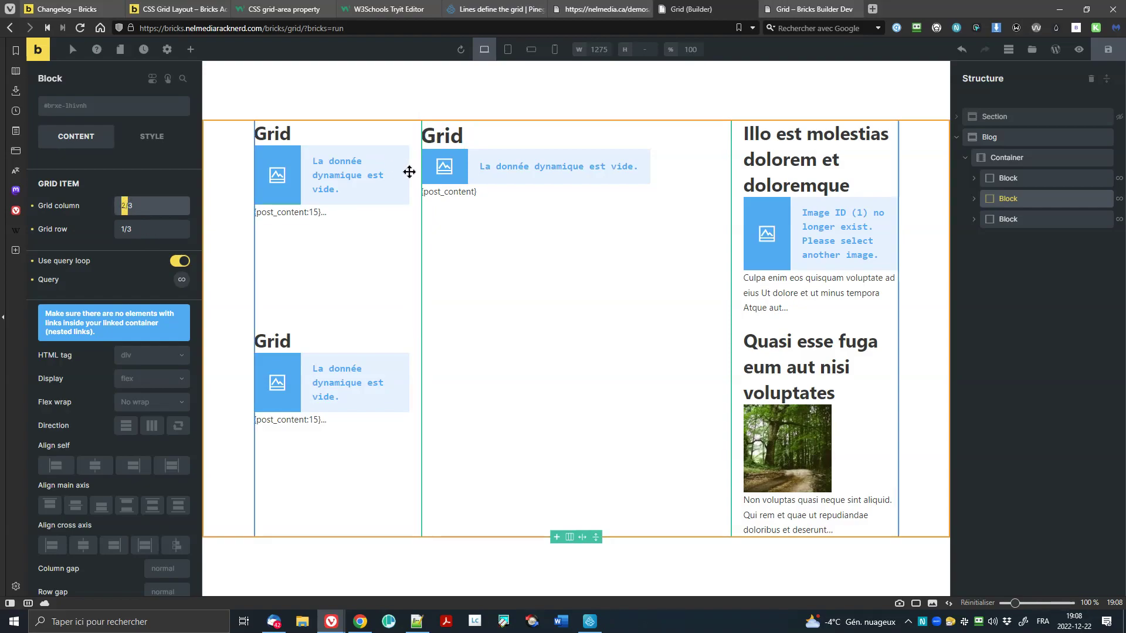
click(593, 9)
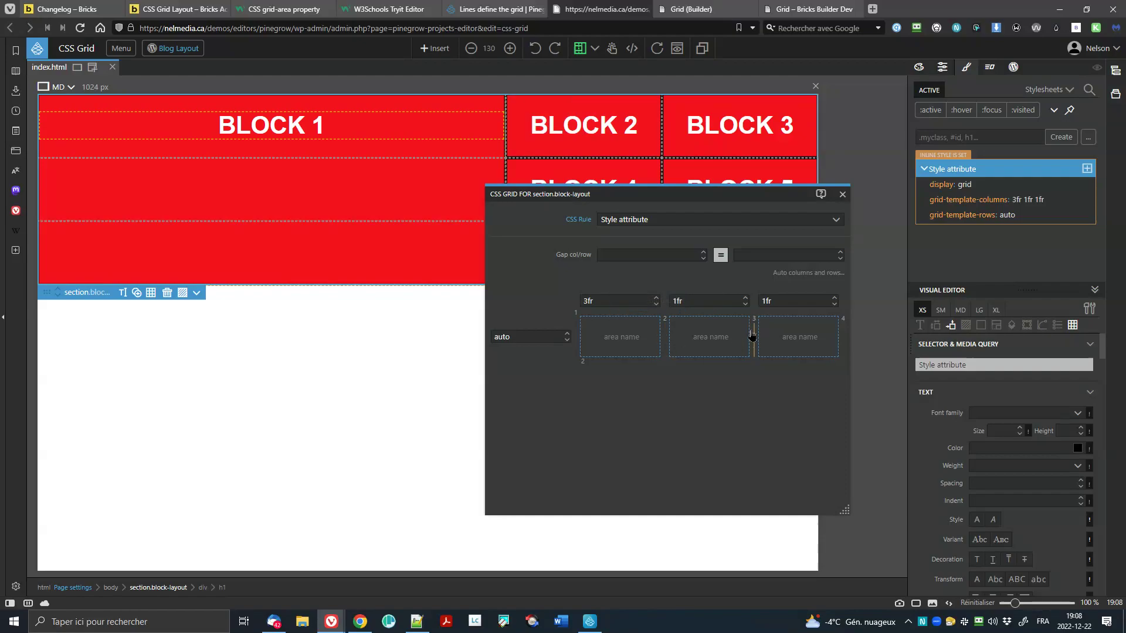
click(701, 5)
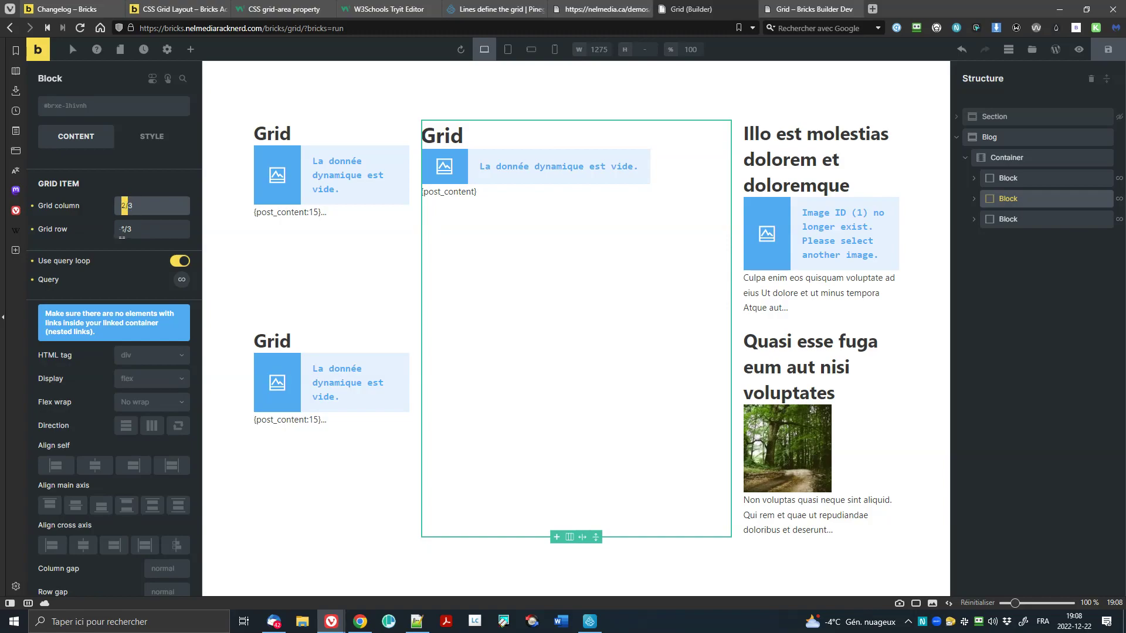
Step: Compare the second Block's grid row value with Pinegrow's grid lines by adding a second auto row there, and return to the builder
drag(122, 229, 135, 229)
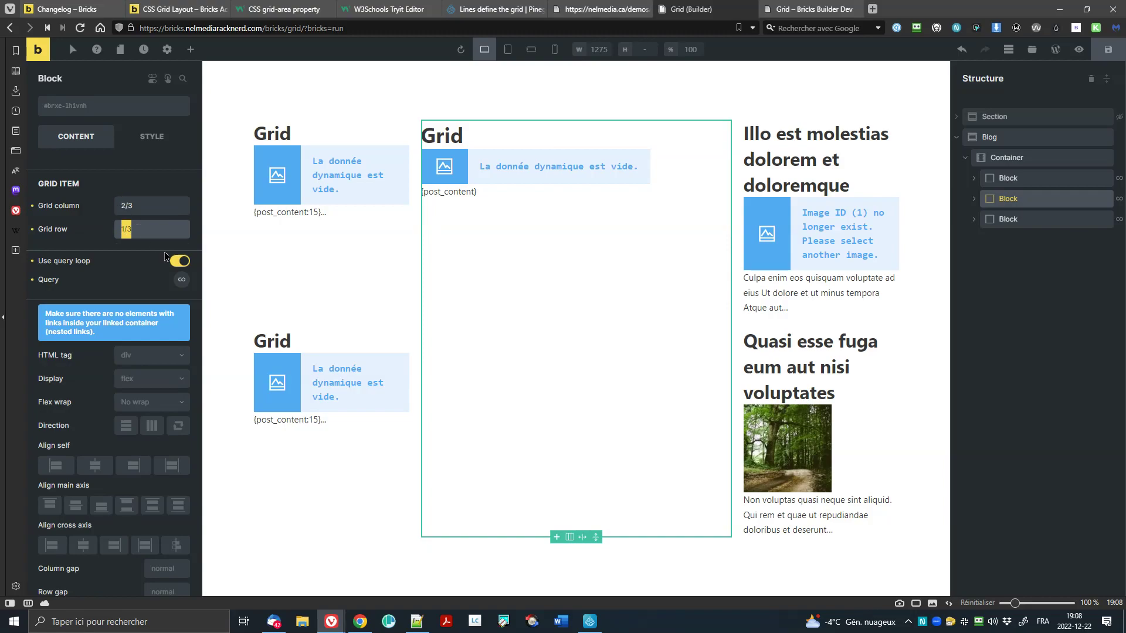
click(604, 8)
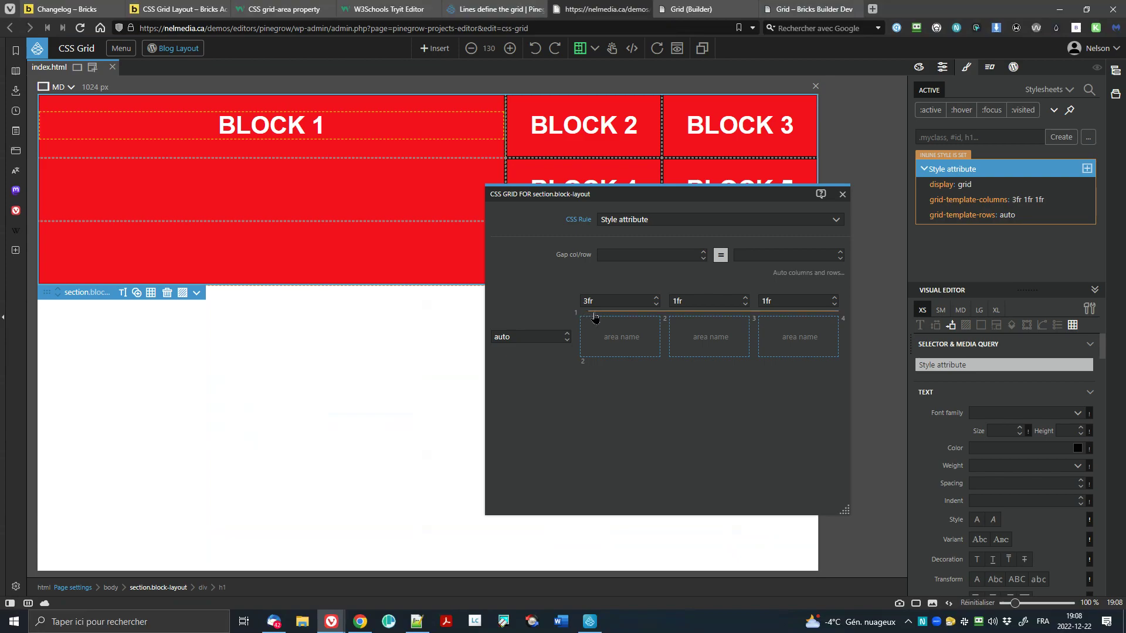
click(604, 362)
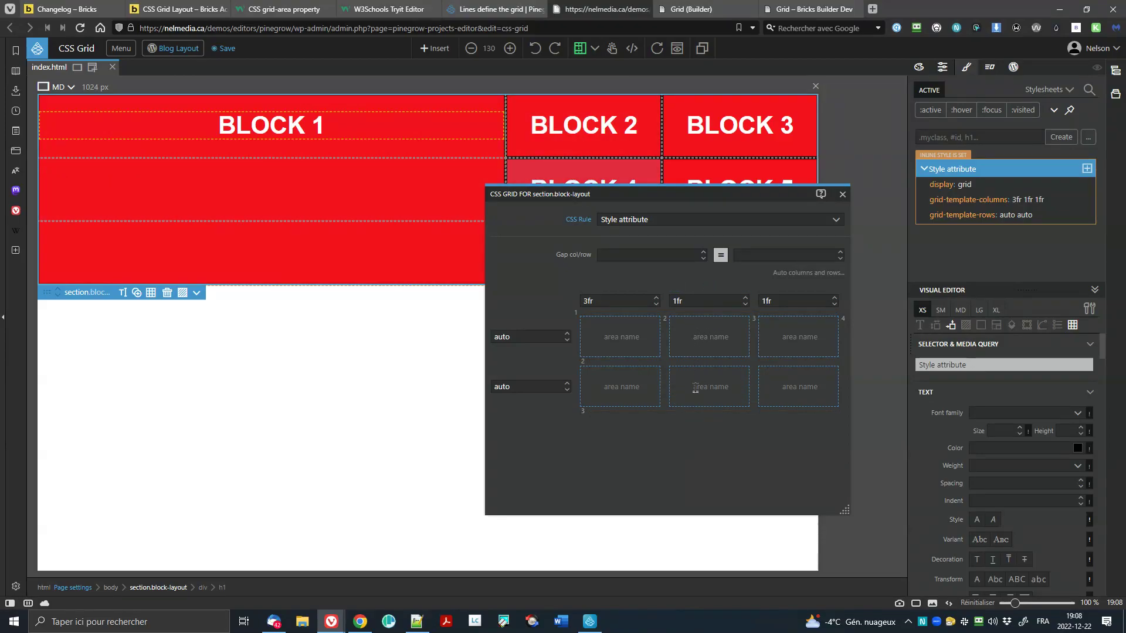
click(677, 12)
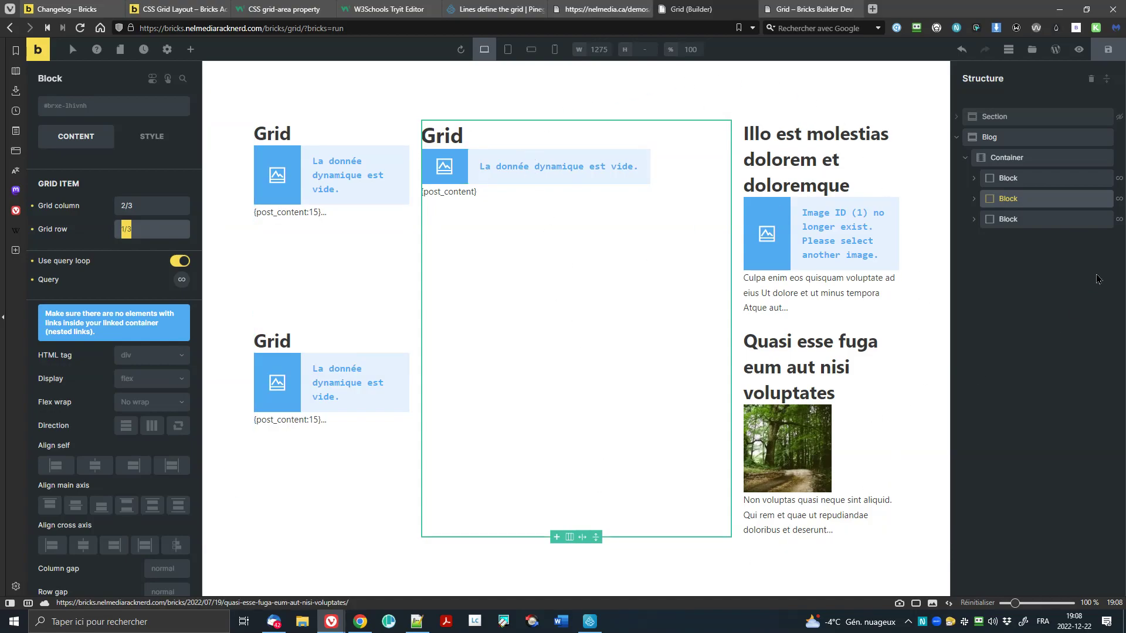
Step: Inspect the third Block's query loop settings, checking its posts per page and offset, and close them
click(1033, 222)
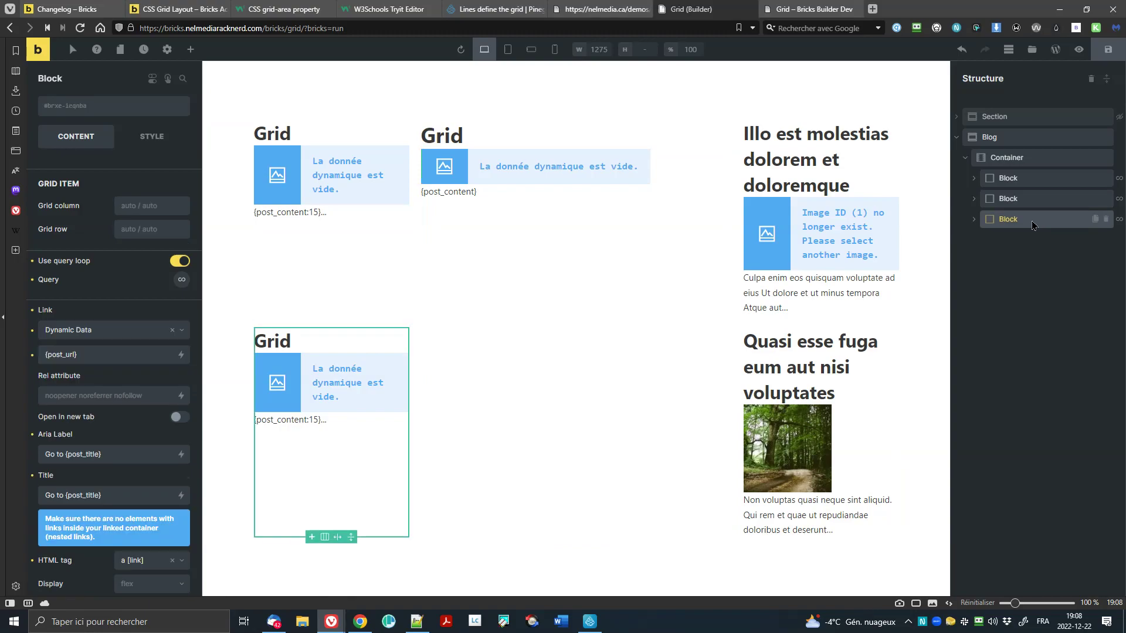
click(181, 281)
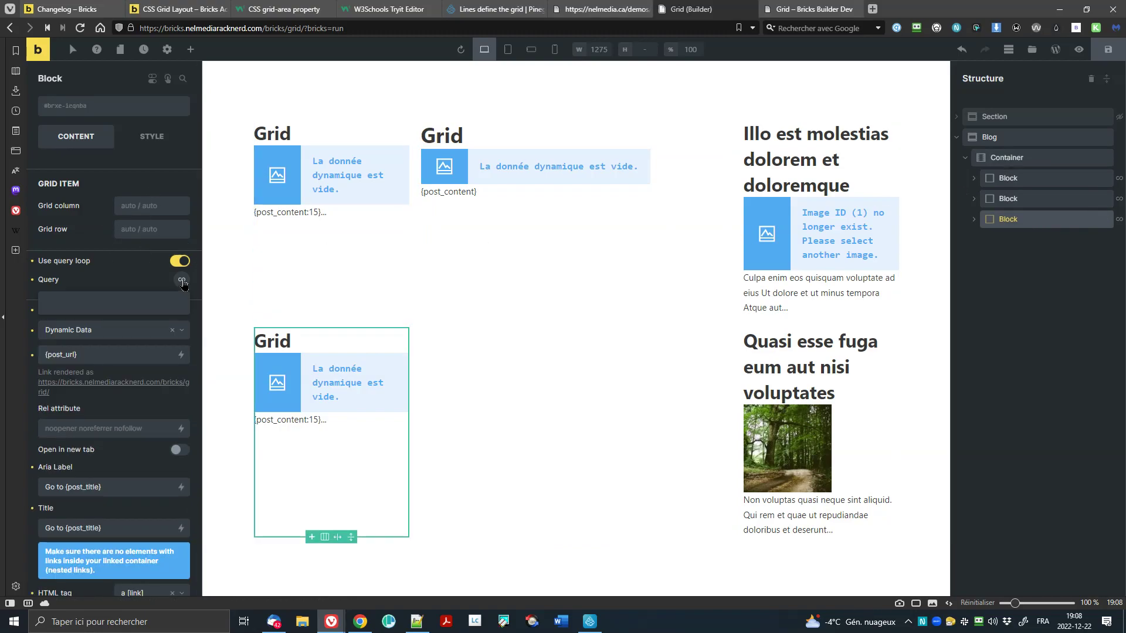
double_click(152, 406)
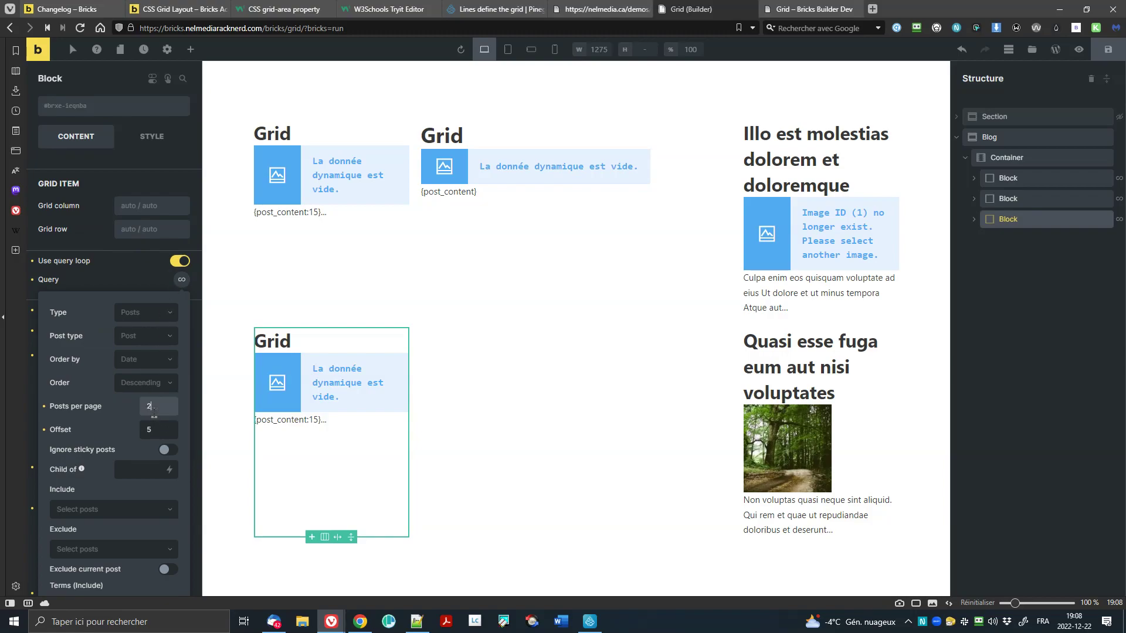
double_click(158, 433)
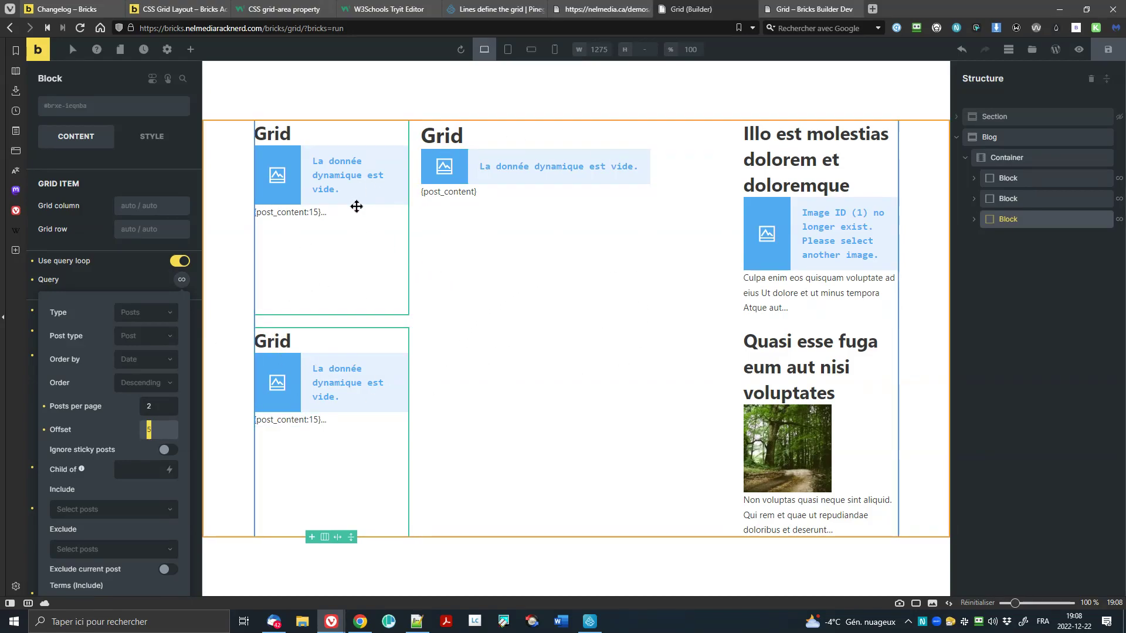
click(182, 279)
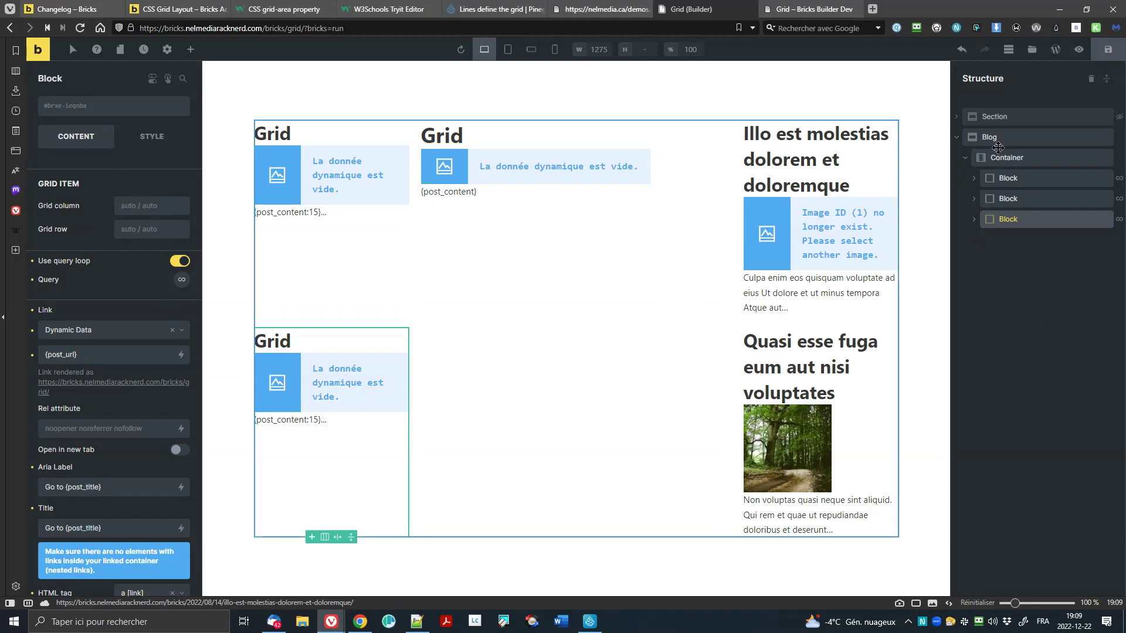
Step: Inspect the grid template columns of the Container inside the Blog section
click(485, 276)
click(138, 287)
key(ctrl+a)
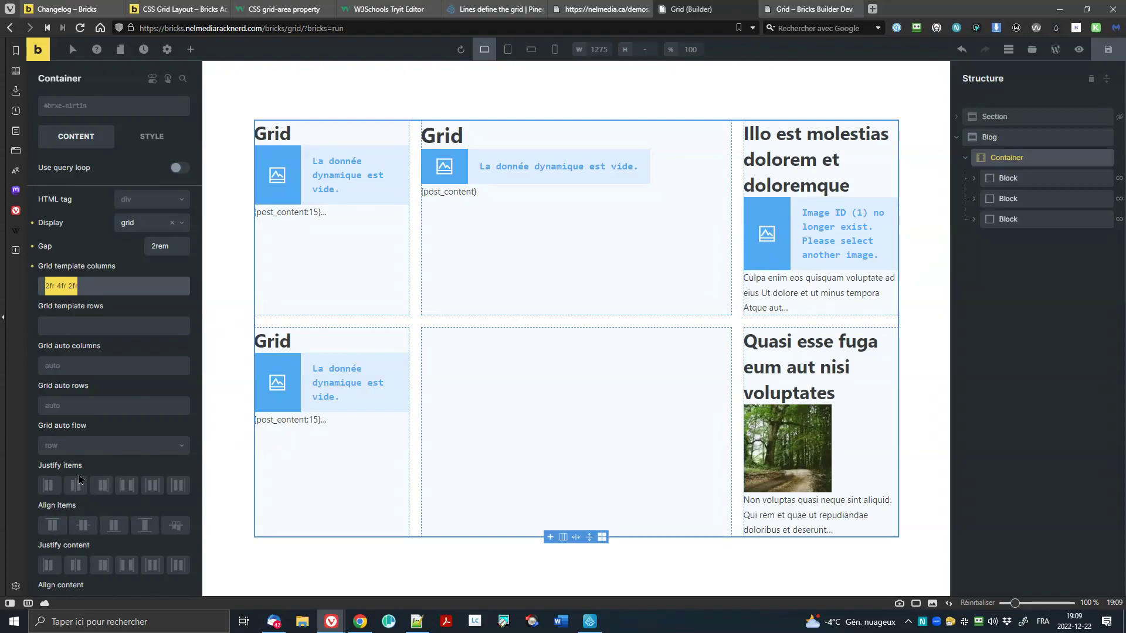
Step: Hide the Blog section by setting its display to none, and make the first Section visible again
click(1086, 137)
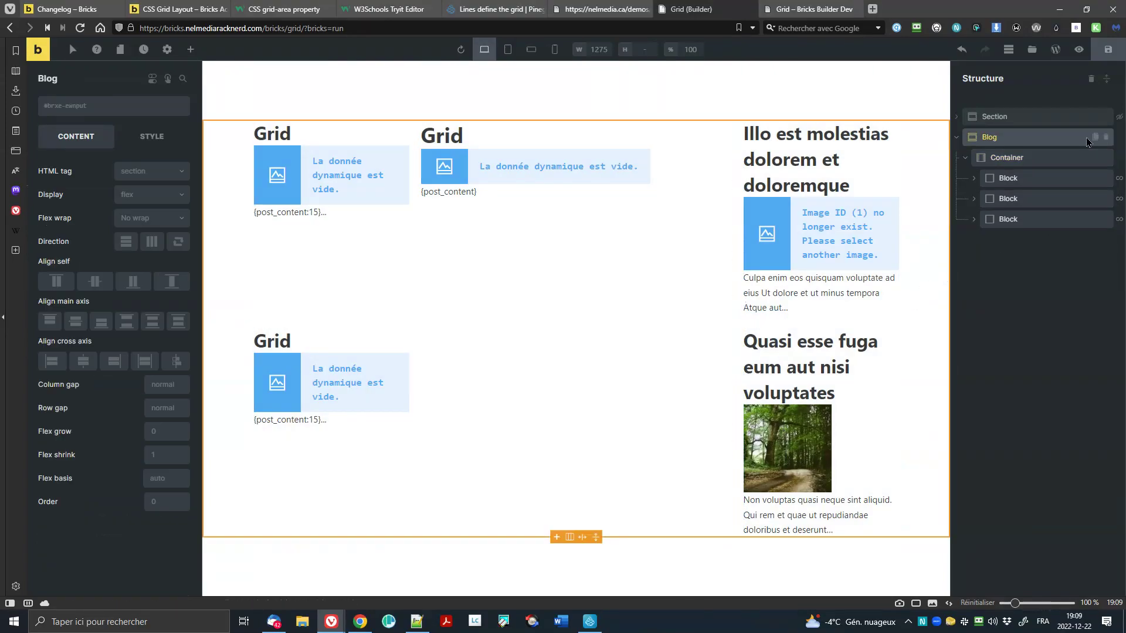
click(166, 193)
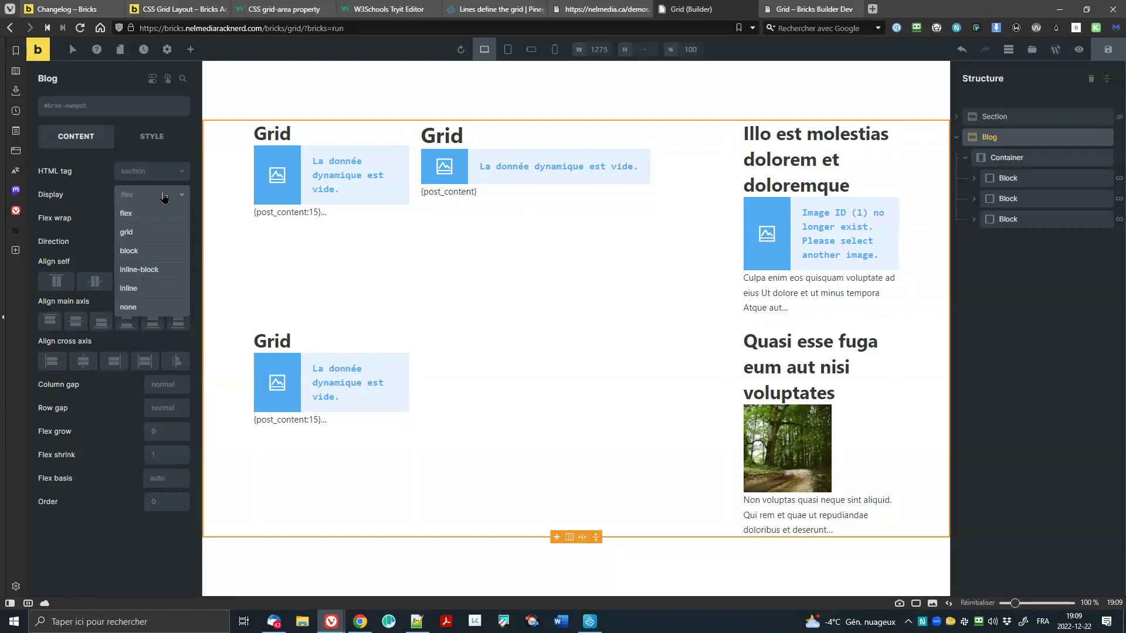
click(146, 307)
click(1044, 120)
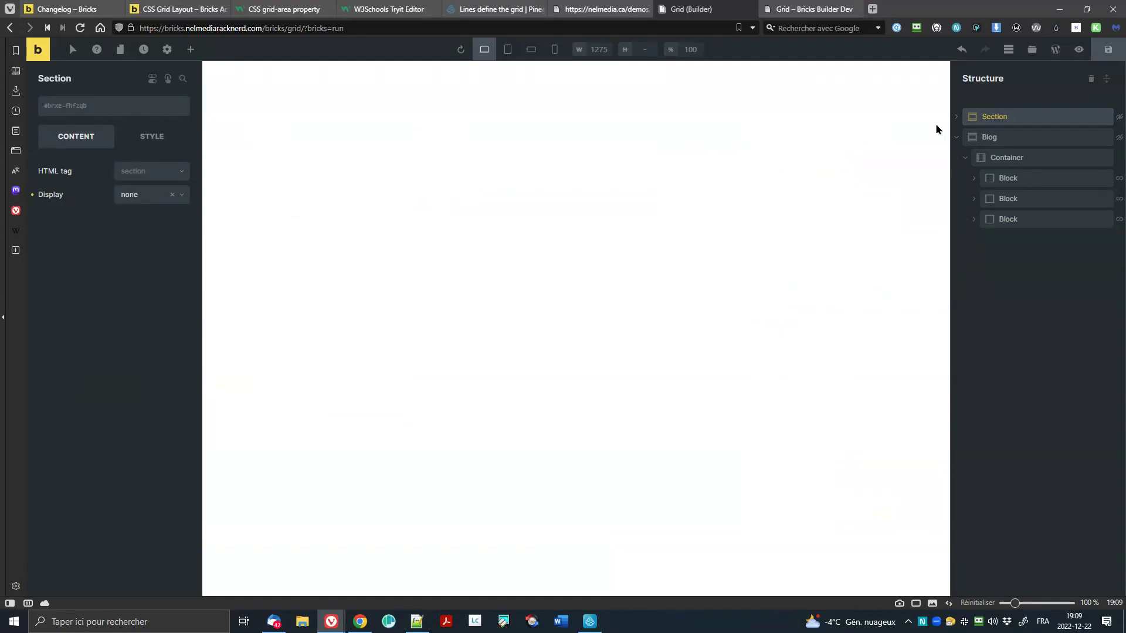
click(1119, 117)
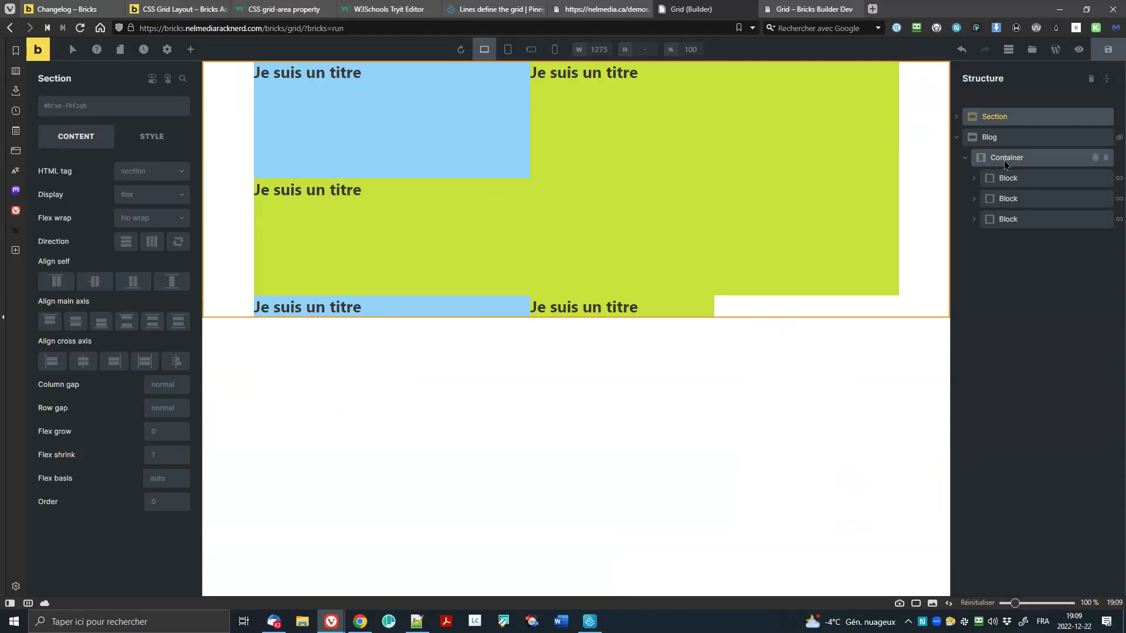
Step: Collapse the Blog section, expand the first Section, and clear its Container's grid template columns and rows
click(957, 137)
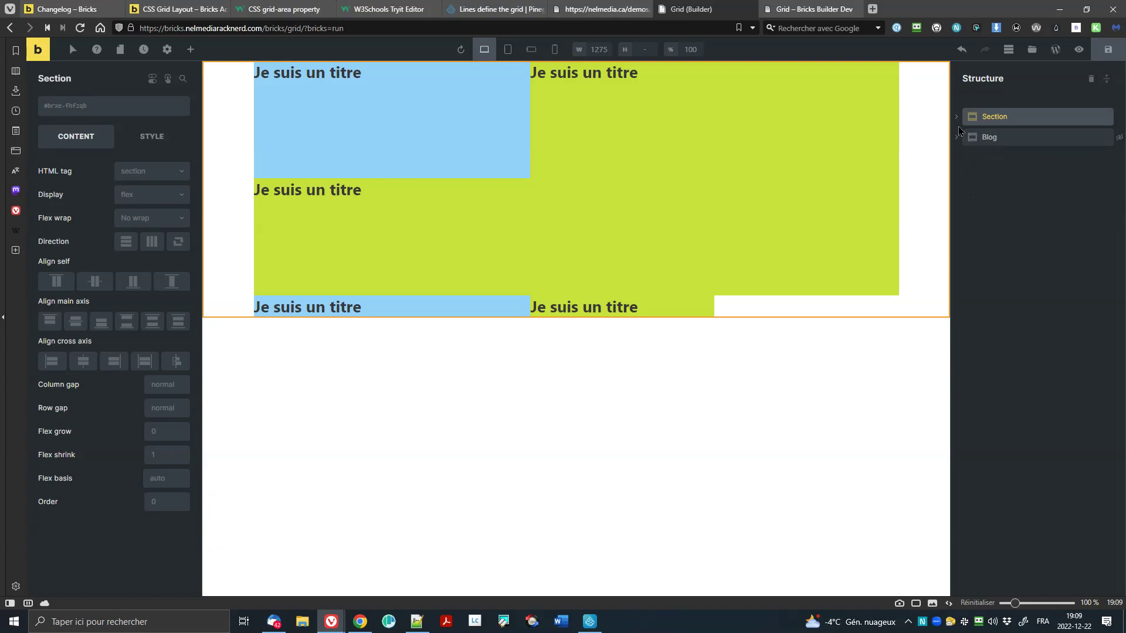
click(956, 117)
click(1006, 137)
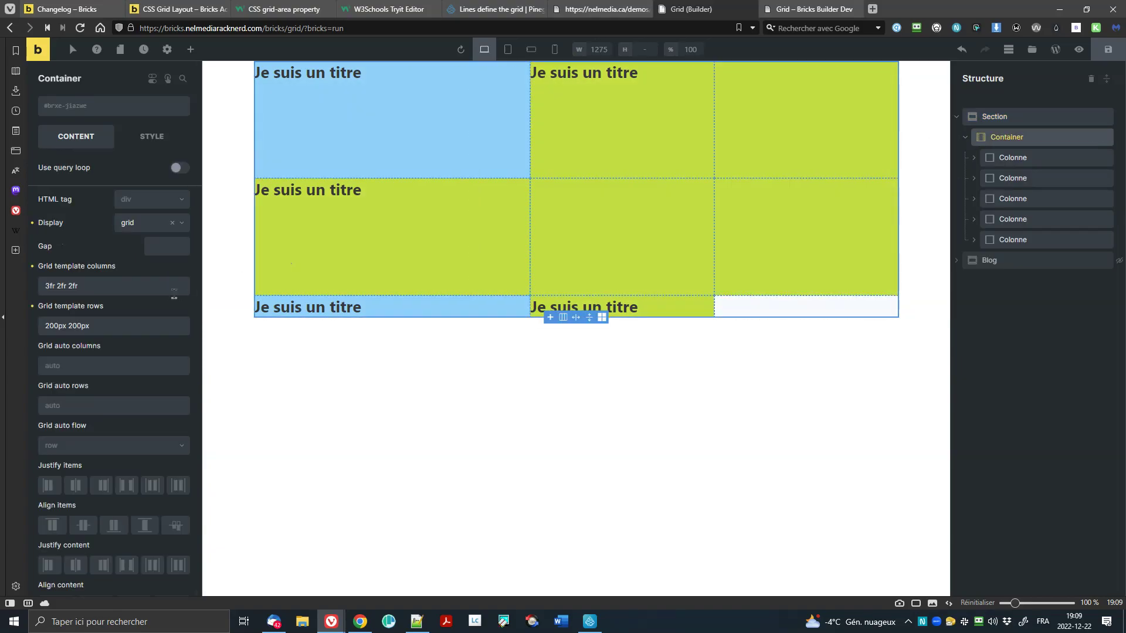
click(31, 268)
click(32, 306)
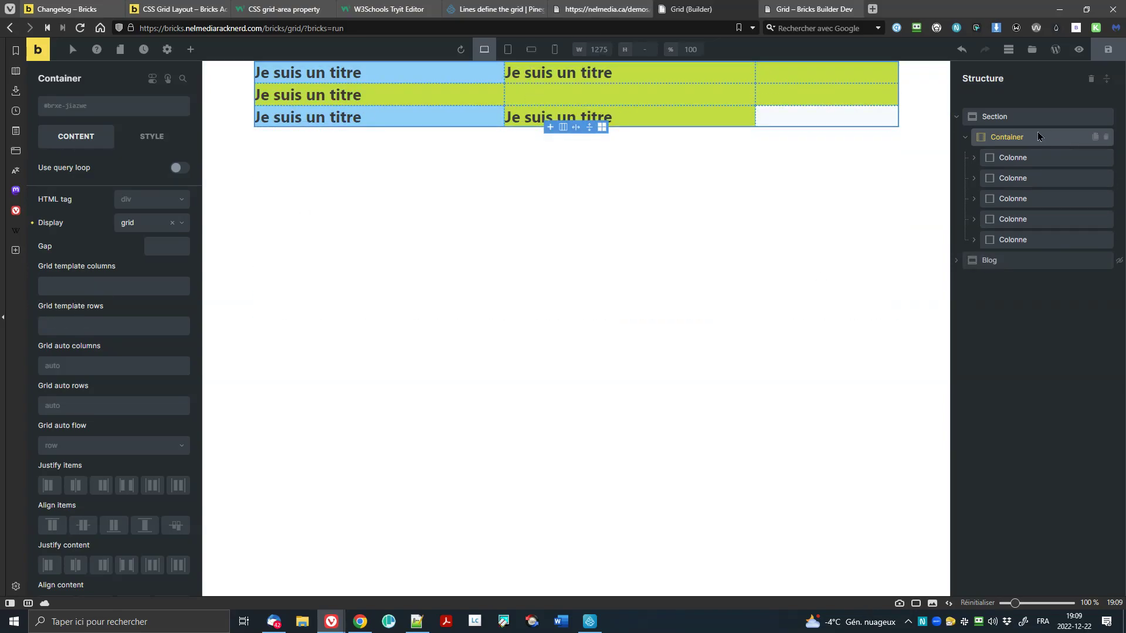
Step: Clear the grid column and grid row placement of the first Colonne
click(1033, 162)
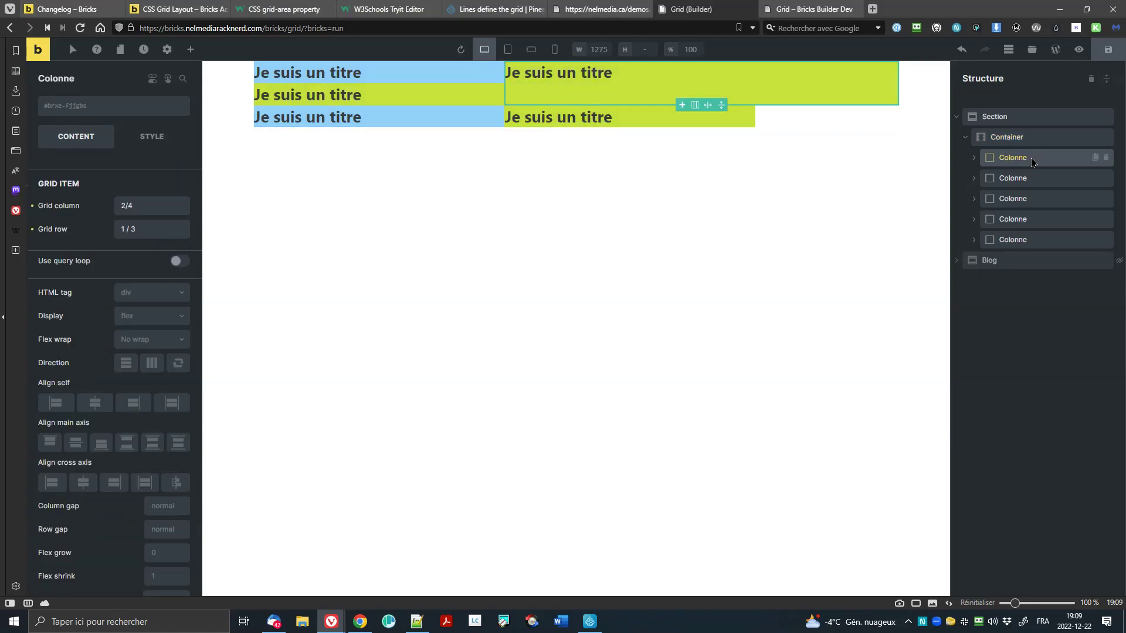
click(32, 206)
click(32, 230)
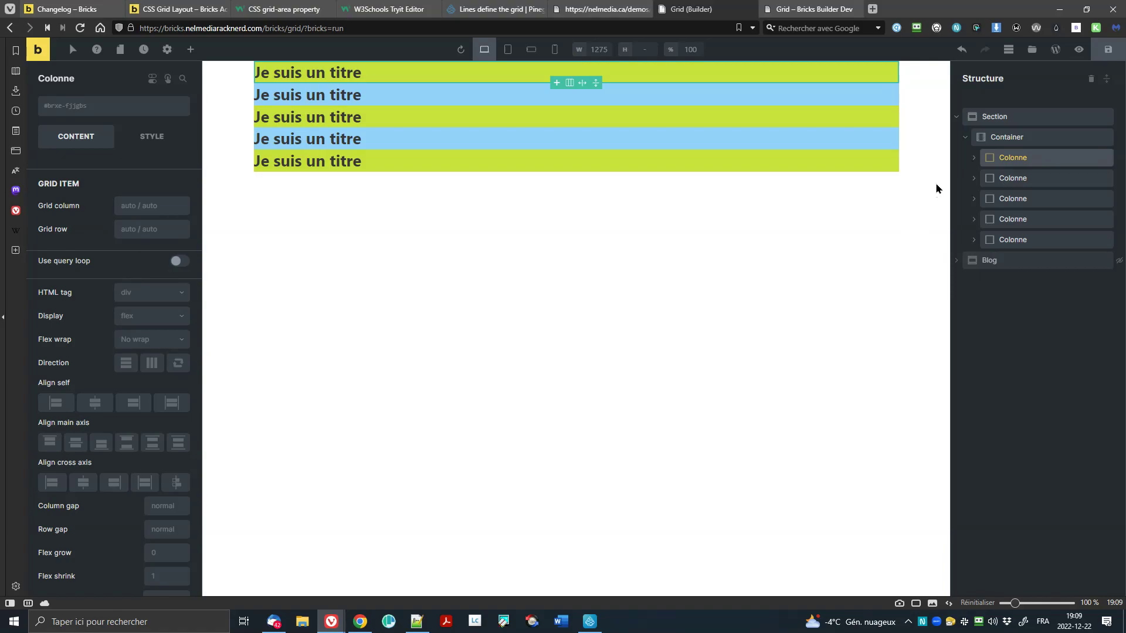
Step: Set the Container's grid template columns to repeat(3, 1fr)
click(1012, 142)
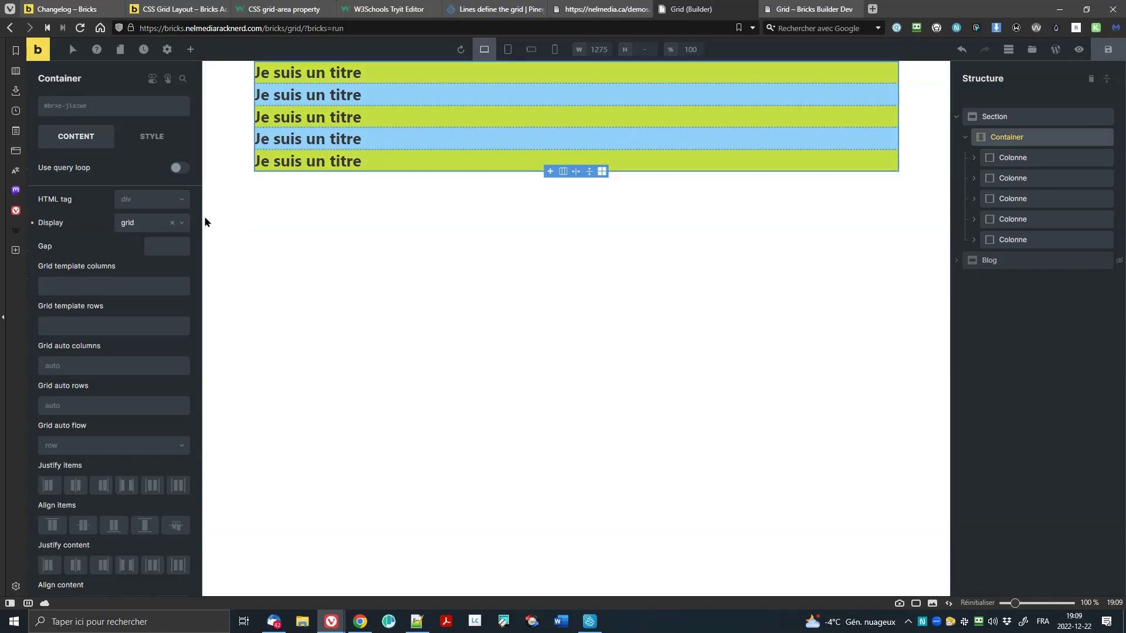
click(104, 287)
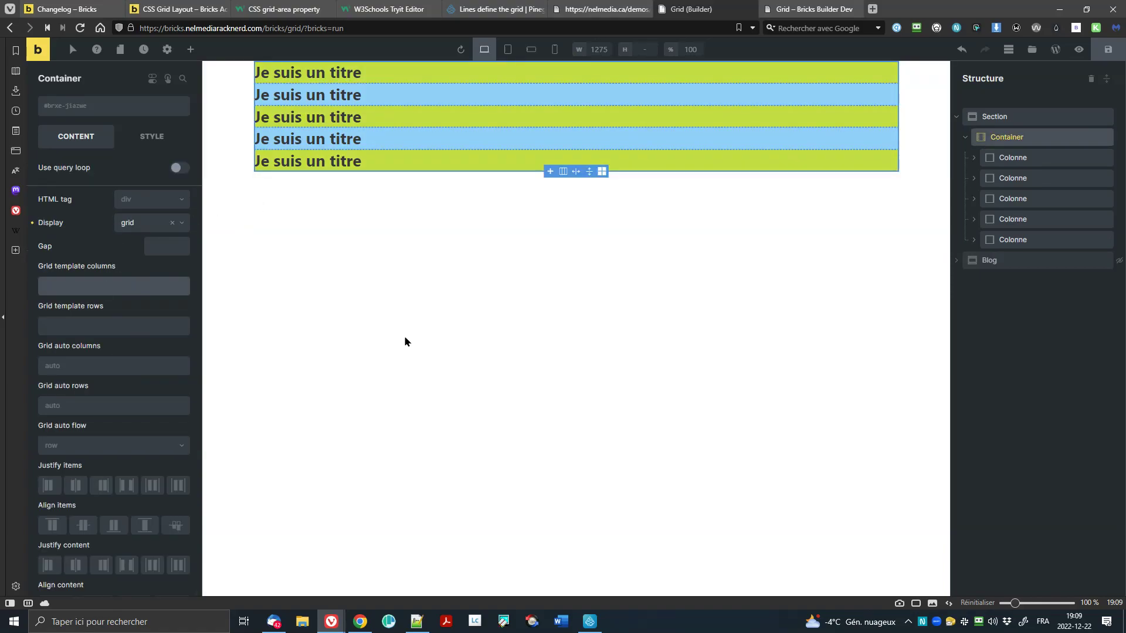
text(repeat()
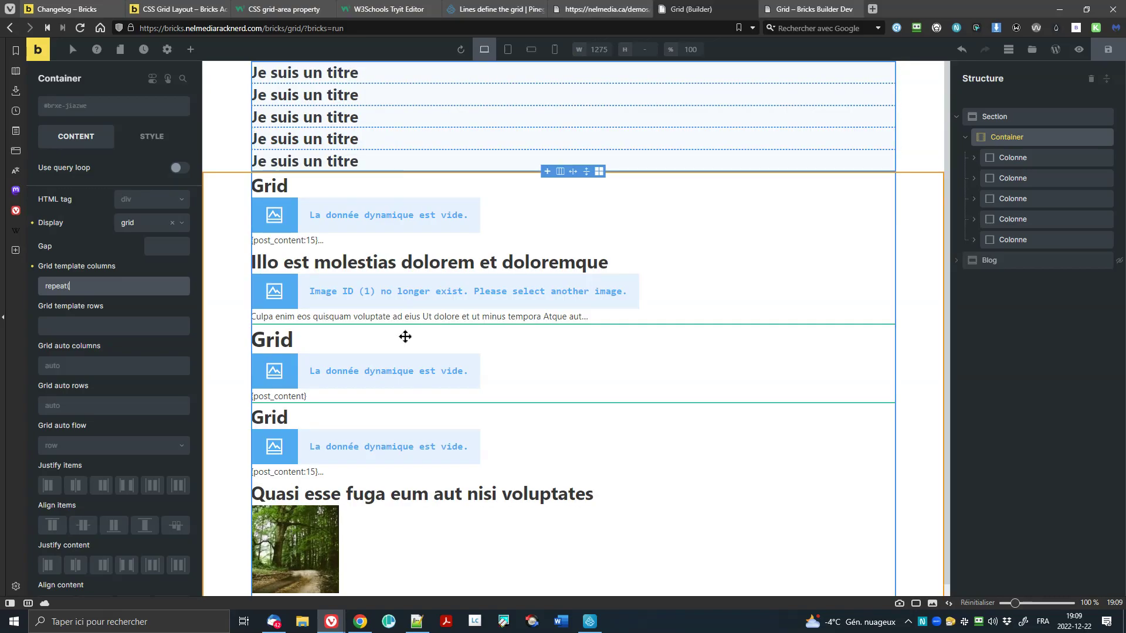
text(3,1fr))
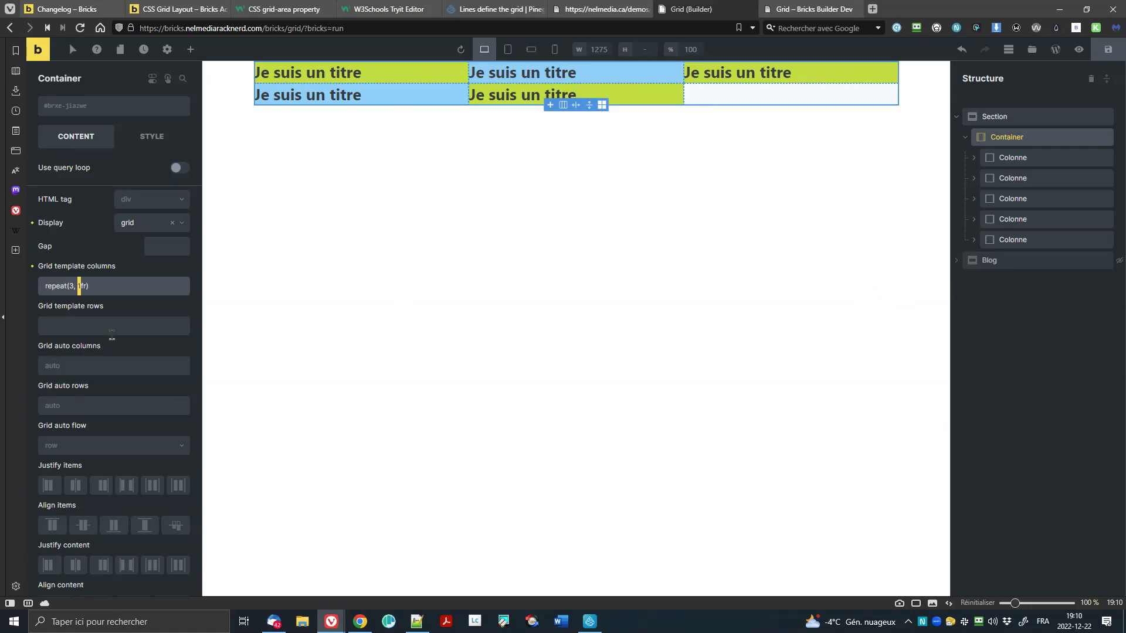
Step: Try the Container's grid template columns as repeat(3, 2fr) and as repeat(5, 1fr)
text(2)
click(111, 333)
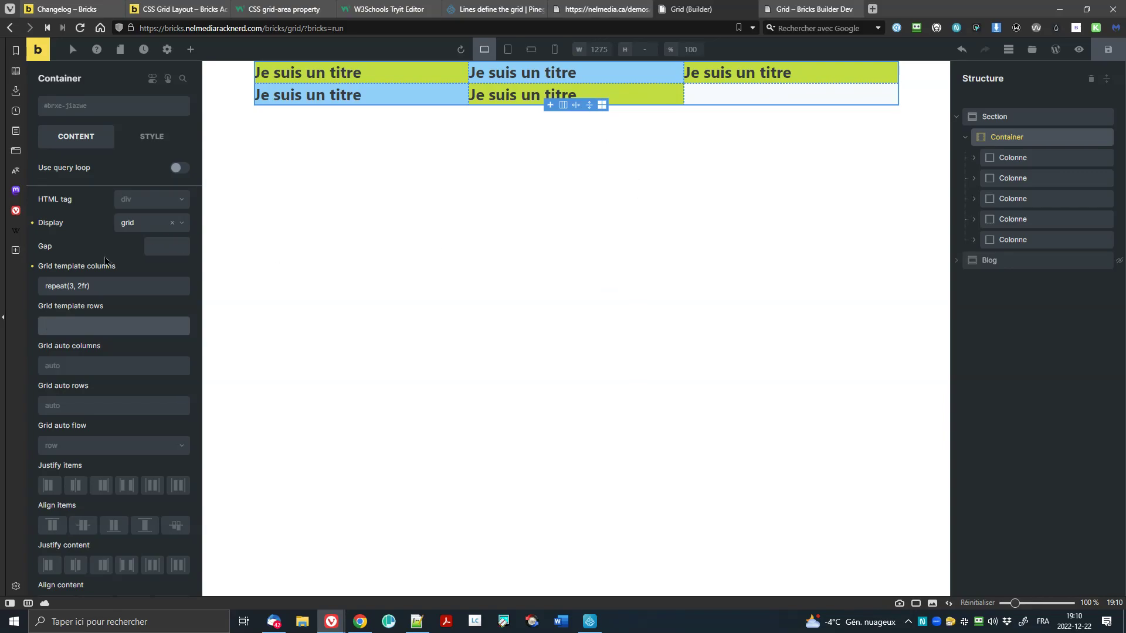
drag(77, 287, 81, 288)
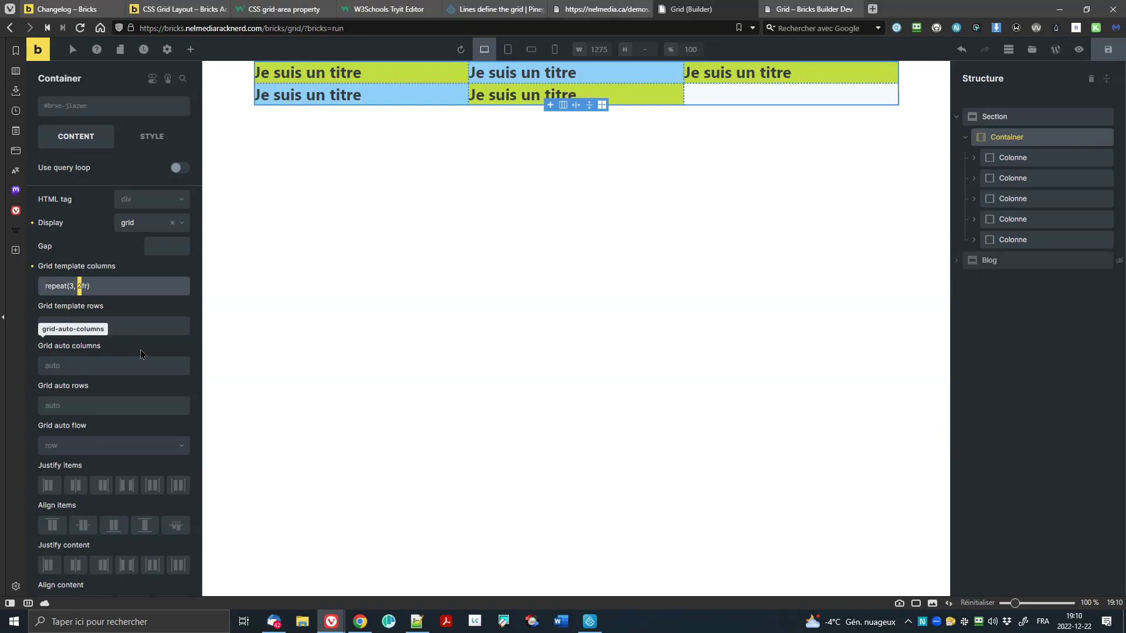
text(1)
key(shift+Right)
text(5)
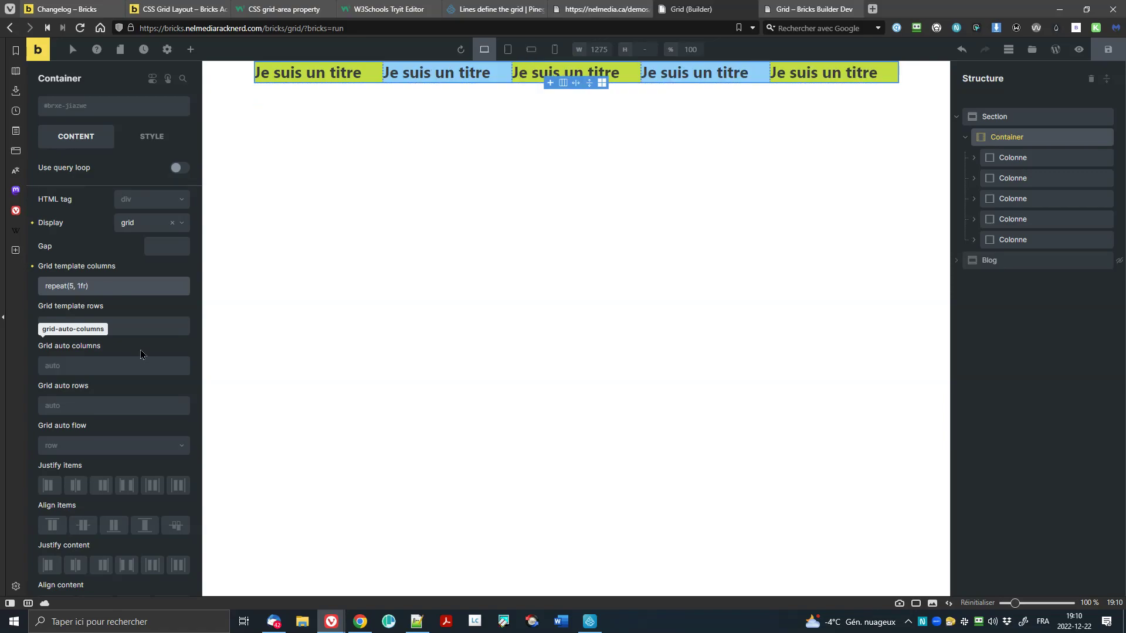
Step: Set the Container's grid template columns to 3fr repeat(2, 1fr)
key(shift+Left)
text(2)
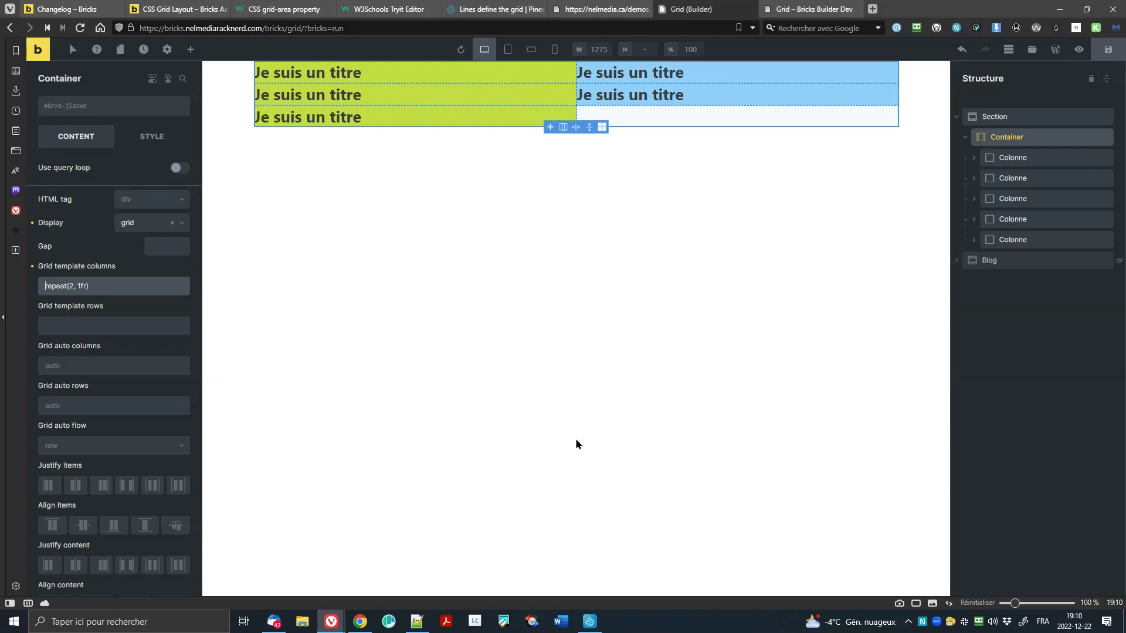
text(3fr)
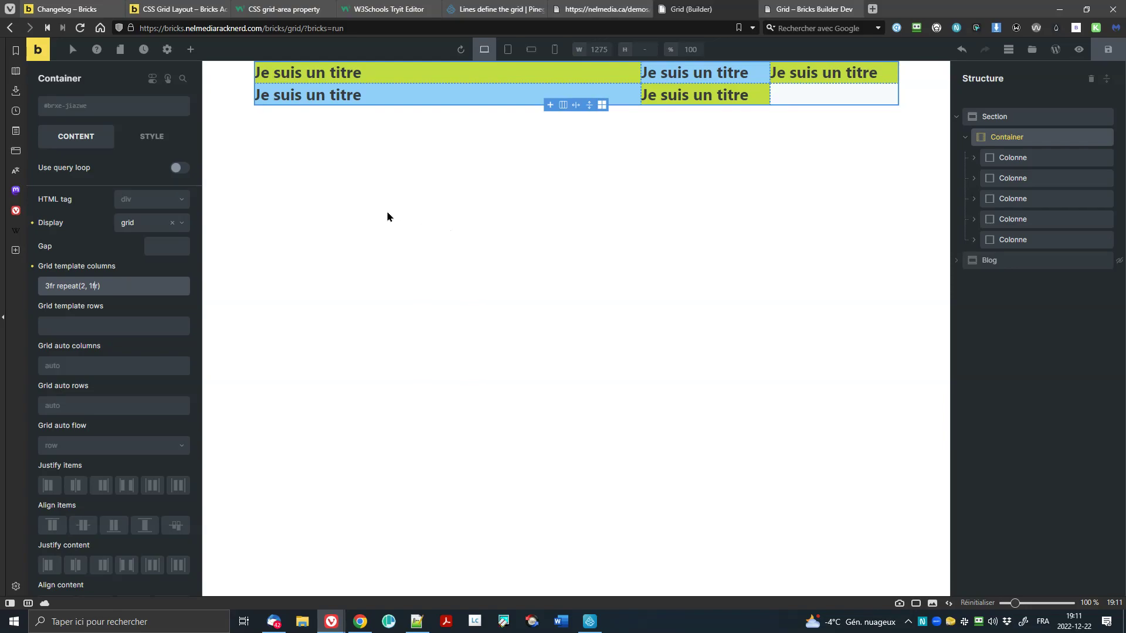
Step: Review the grid references: Bricks Academy's CSS Grid Layout article, W3Schools' grid-area page and Pinegrow's "Lines define the grid" lesson
click(178, 9)
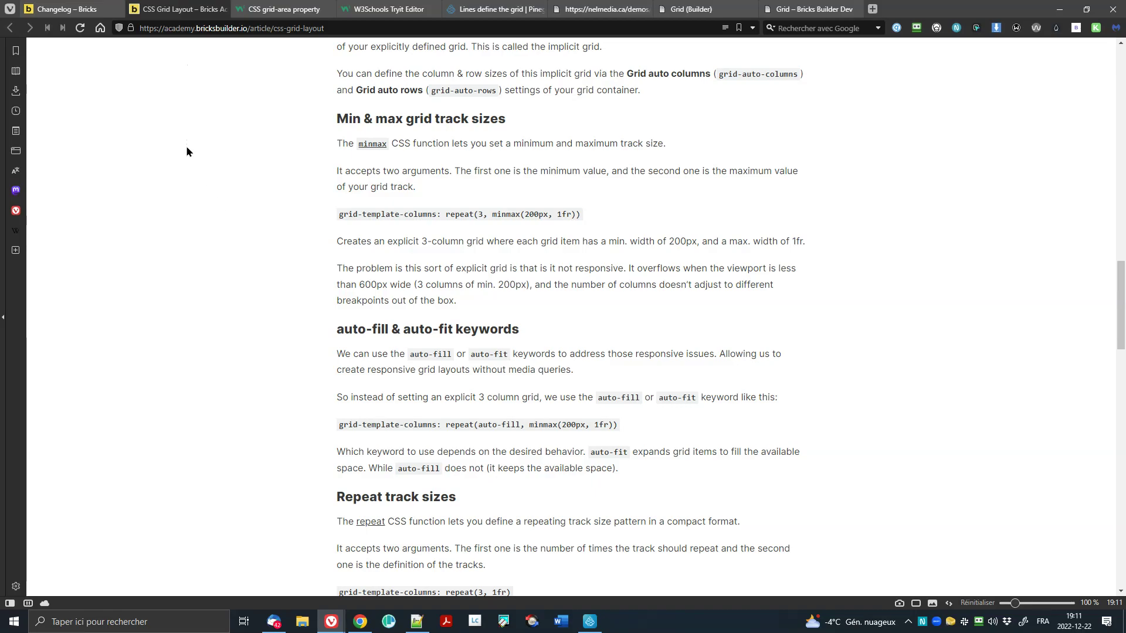
scroll(580, 264, up, 15)
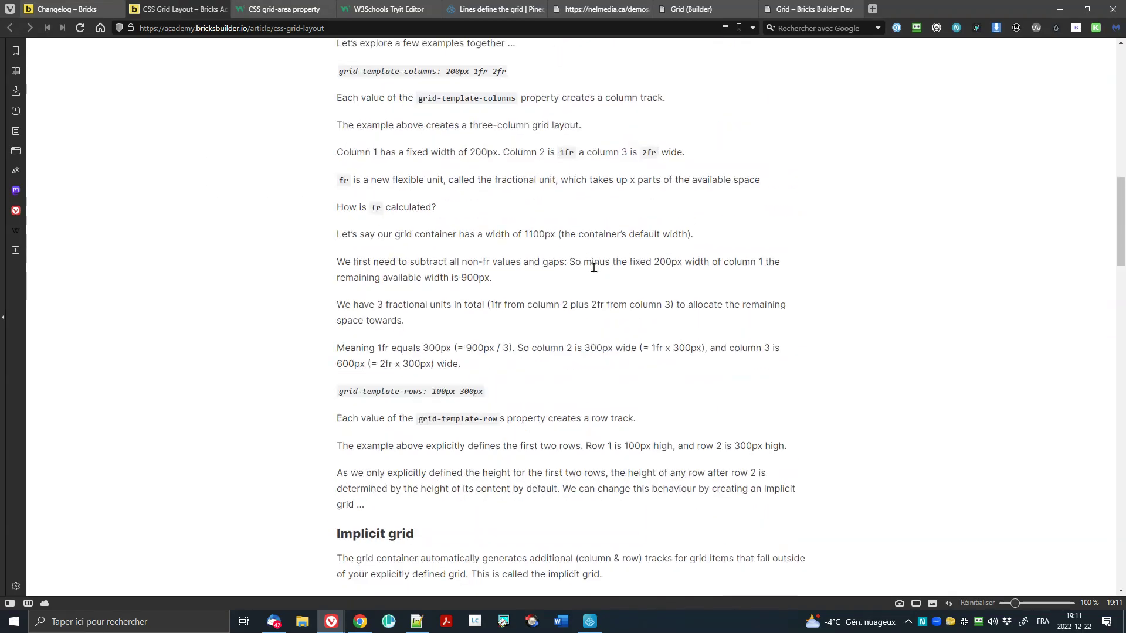
scroll(588, 265, up, 5)
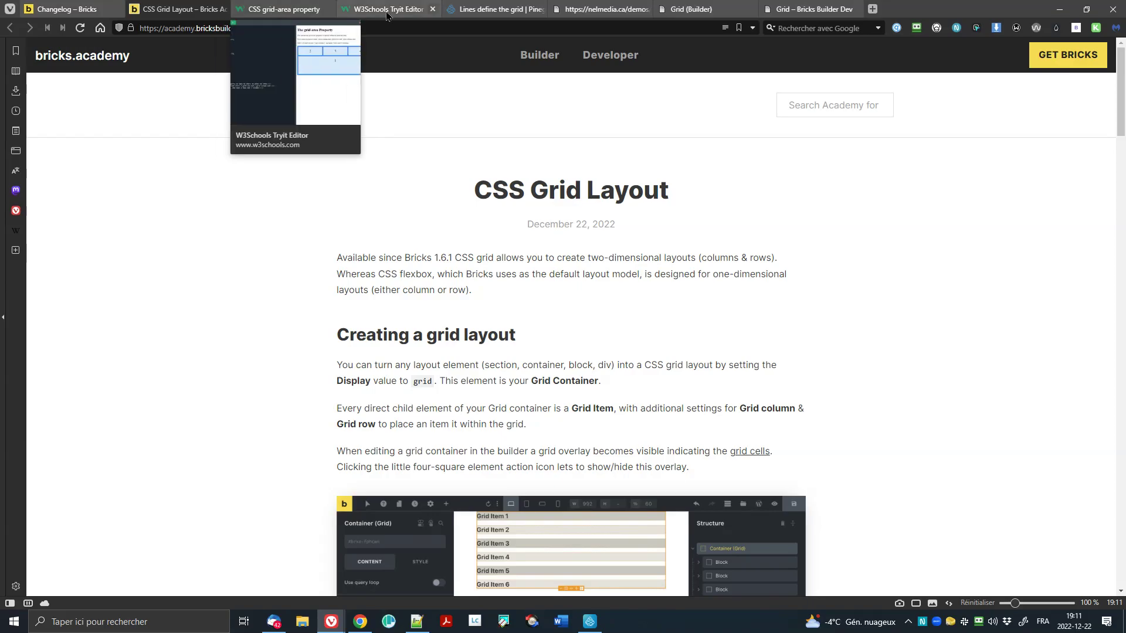
click(289, 7)
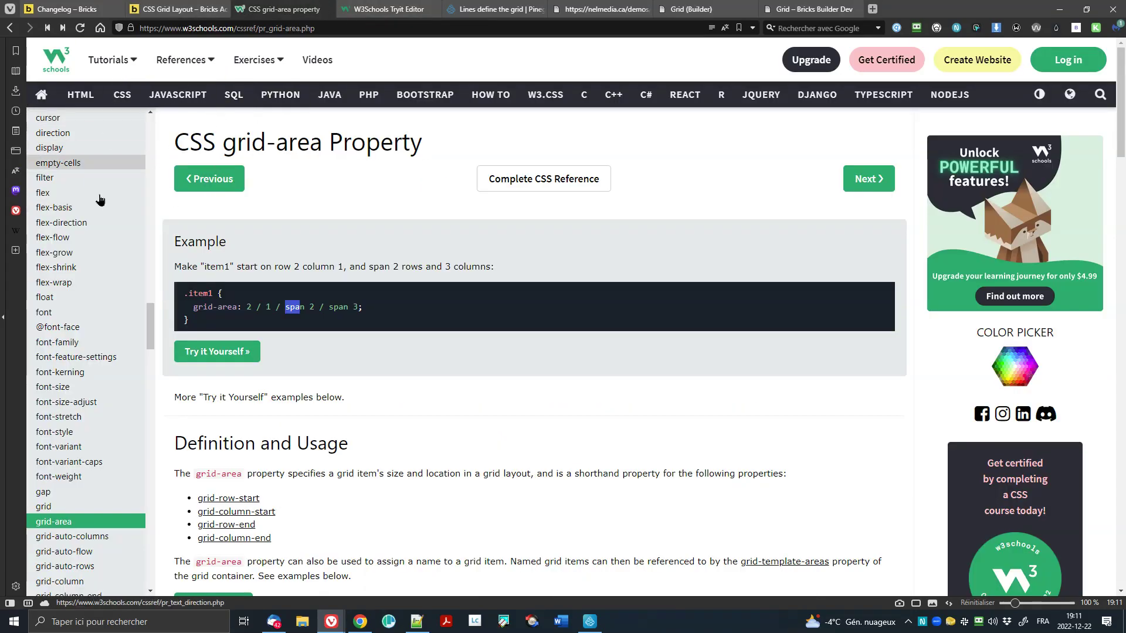
click(496, 9)
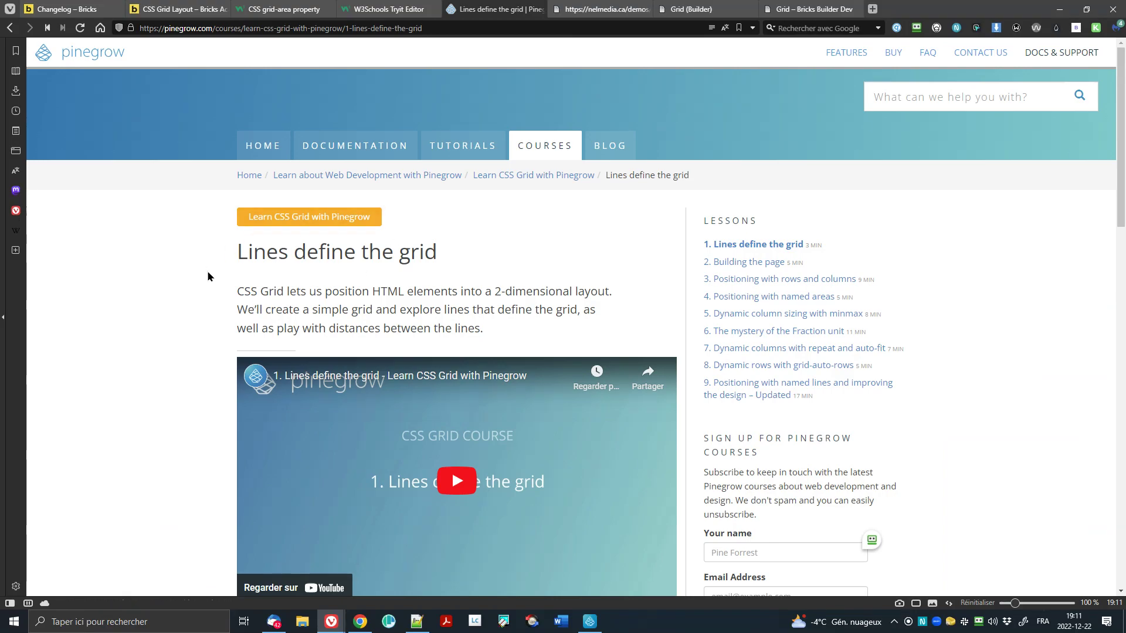
scroll(216, 340, down, 2)
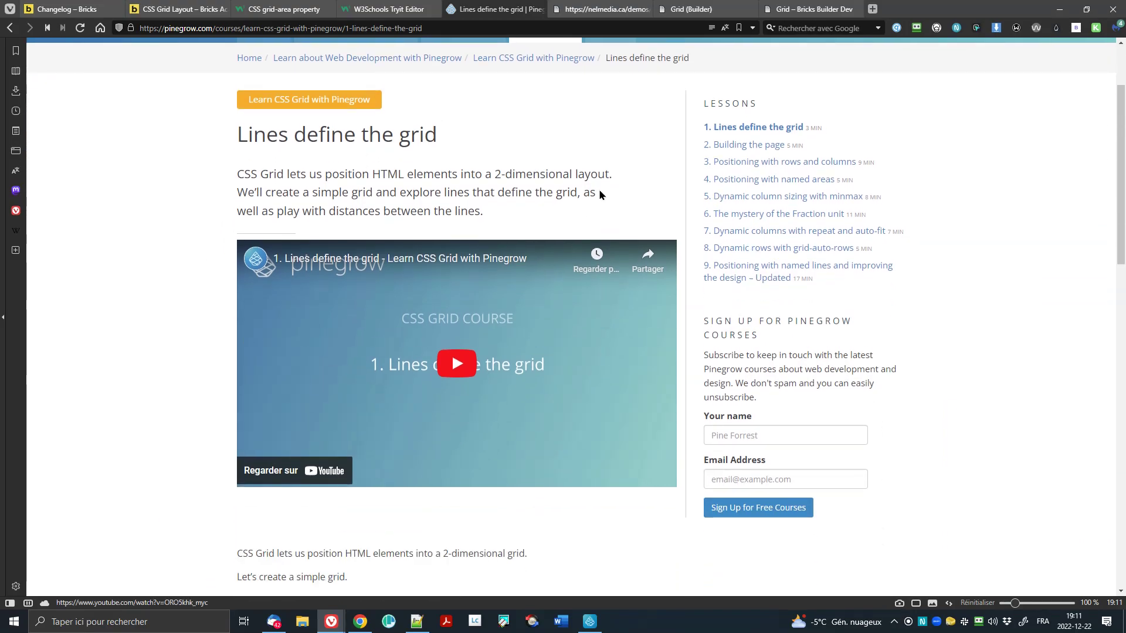
Step: View the published Grid page and the column and row tracks in Pinegrow's CSS grid editor
click(809, 9)
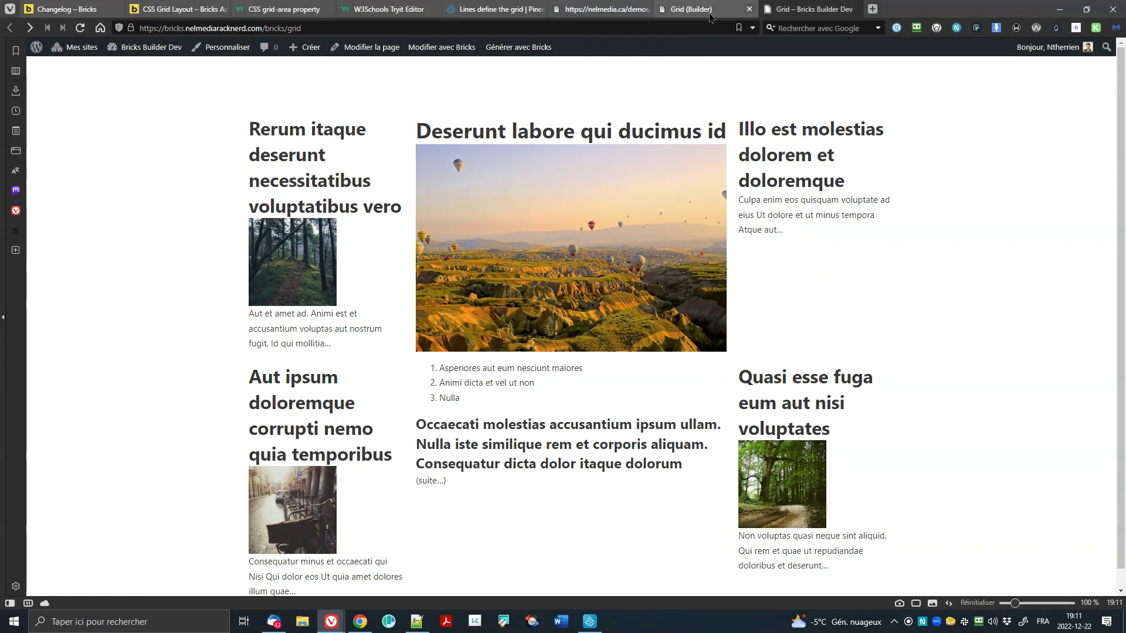
click(588, 10)
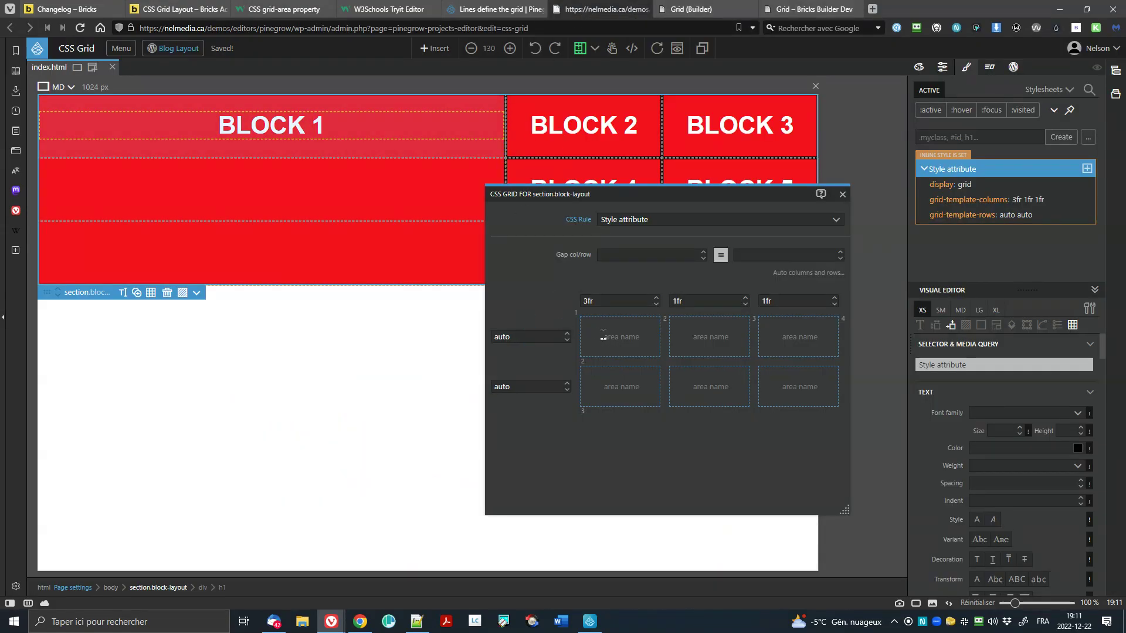
mouse_move(515, 383)
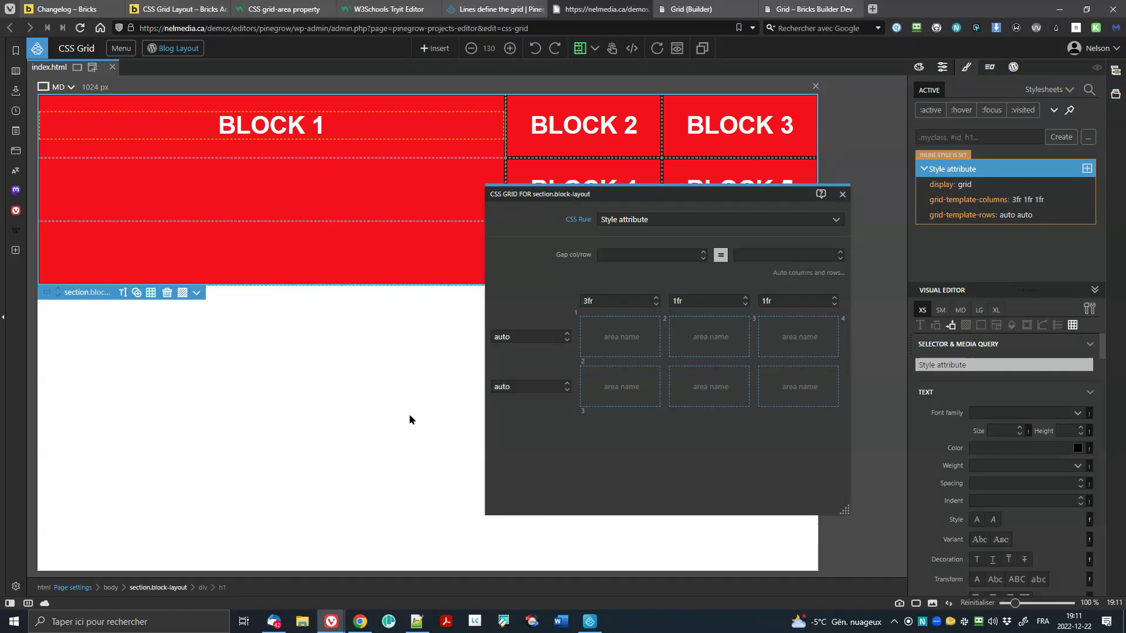